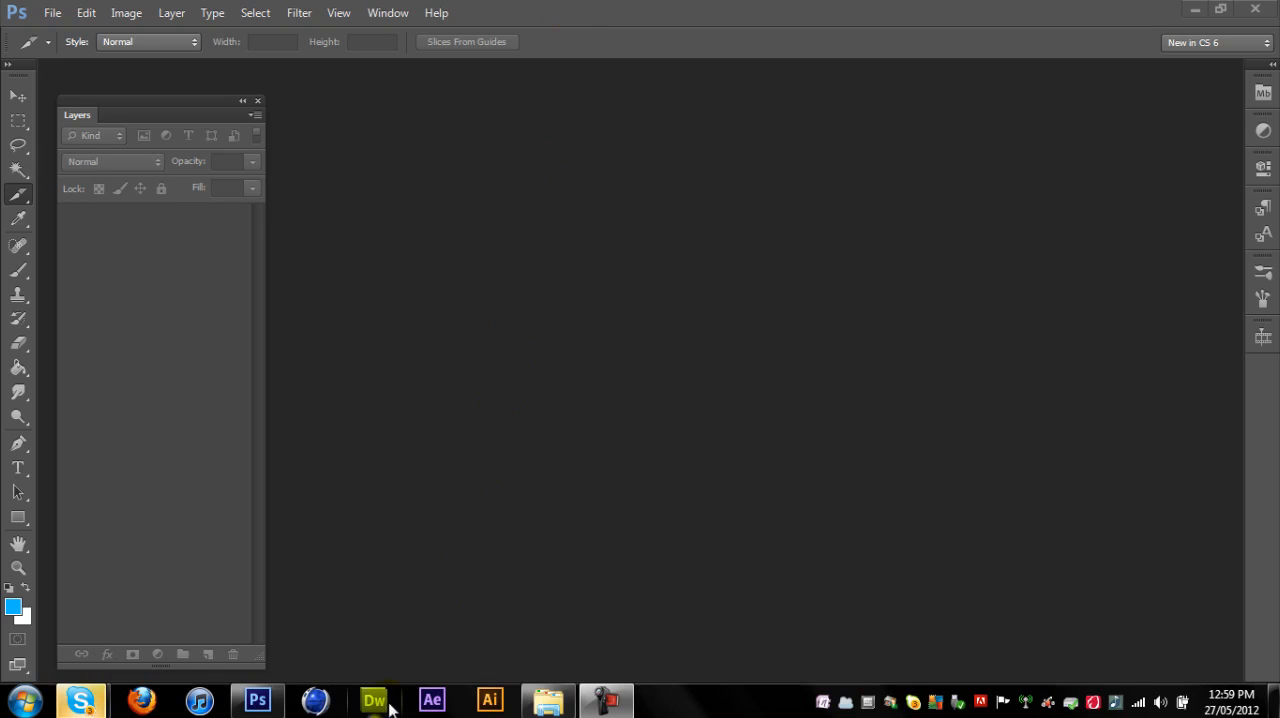
pyautogui.click(24, 700)
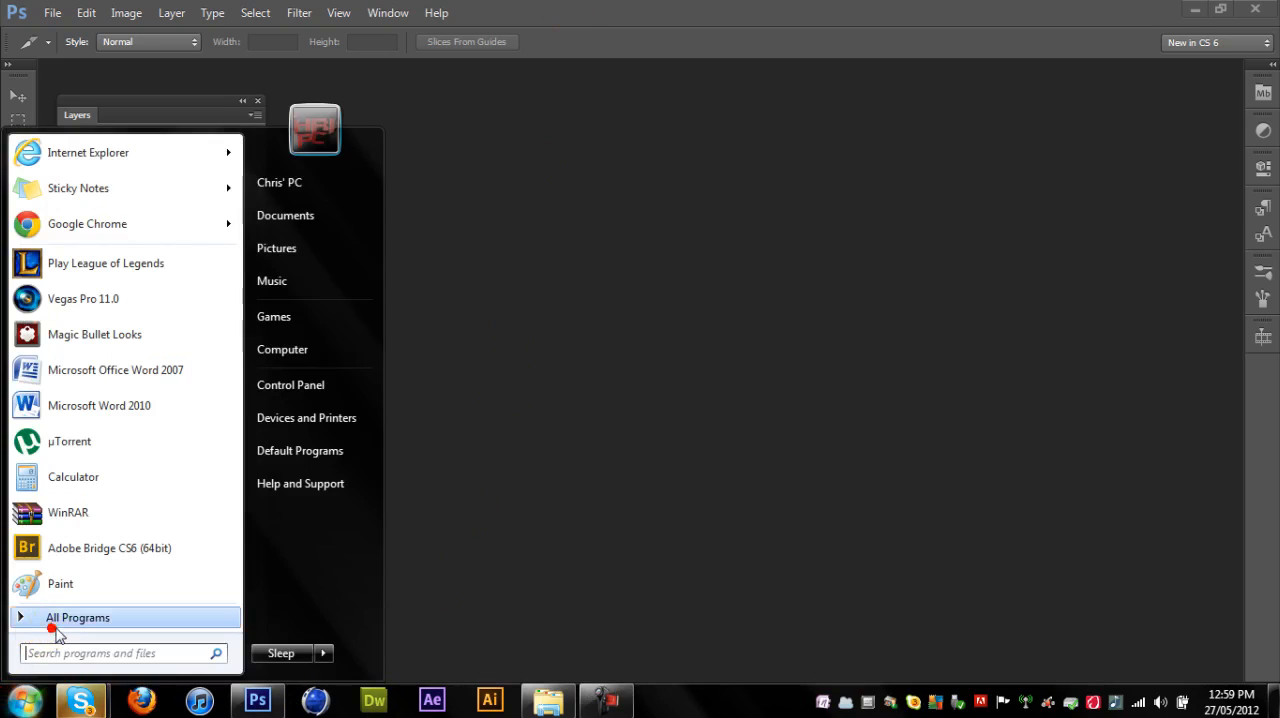
pyautogui.click(56, 631)
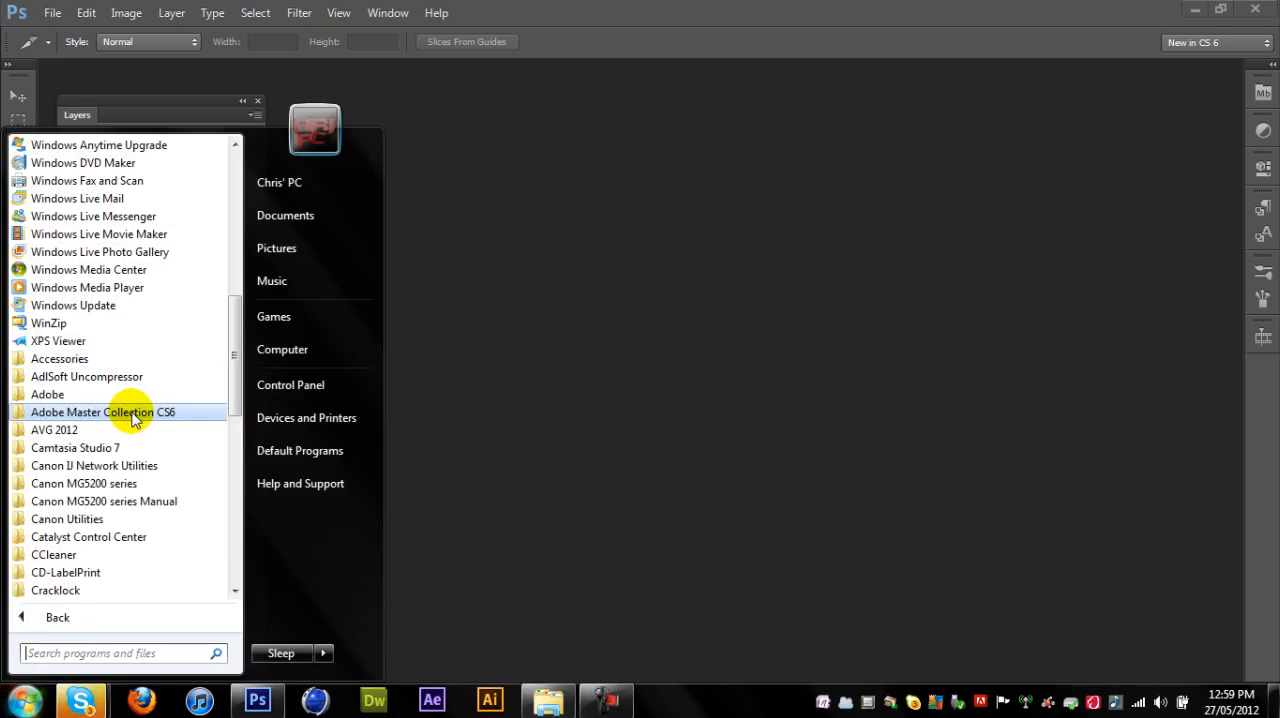
pyautogui.click(812, 305)
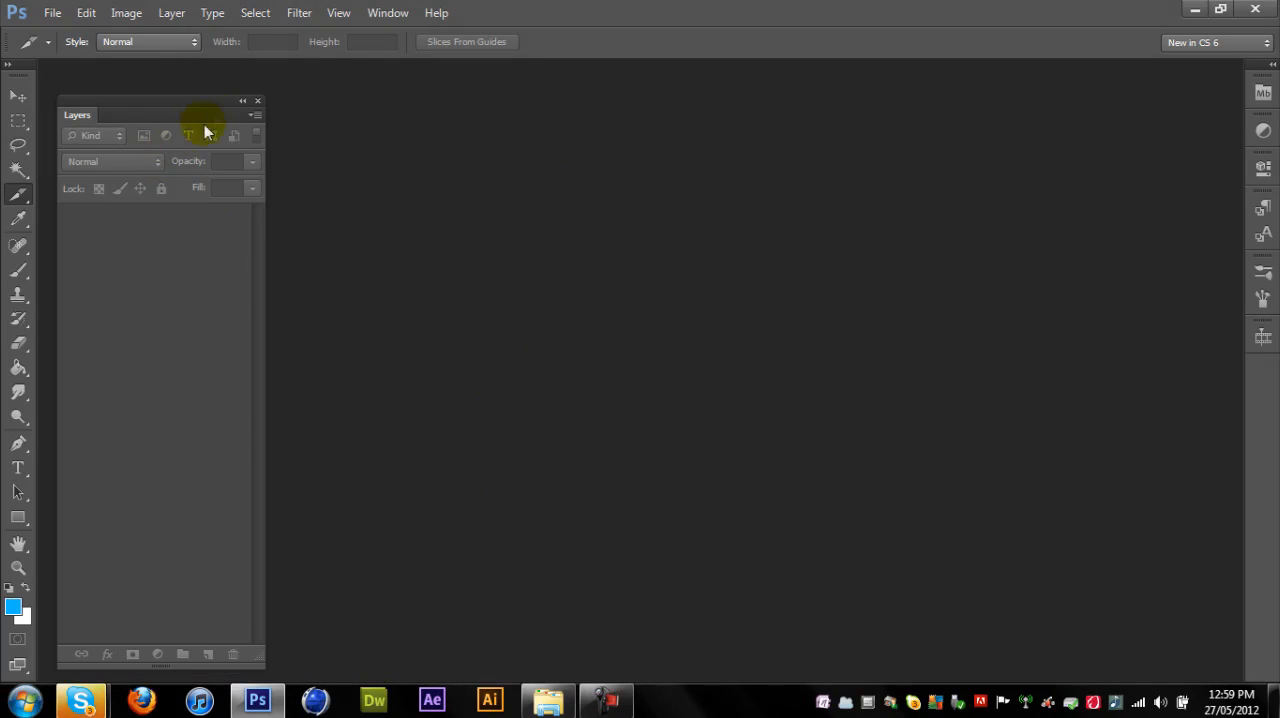
pyautogui.moveTo(205, 101); pyautogui.dragTo(201, 88)
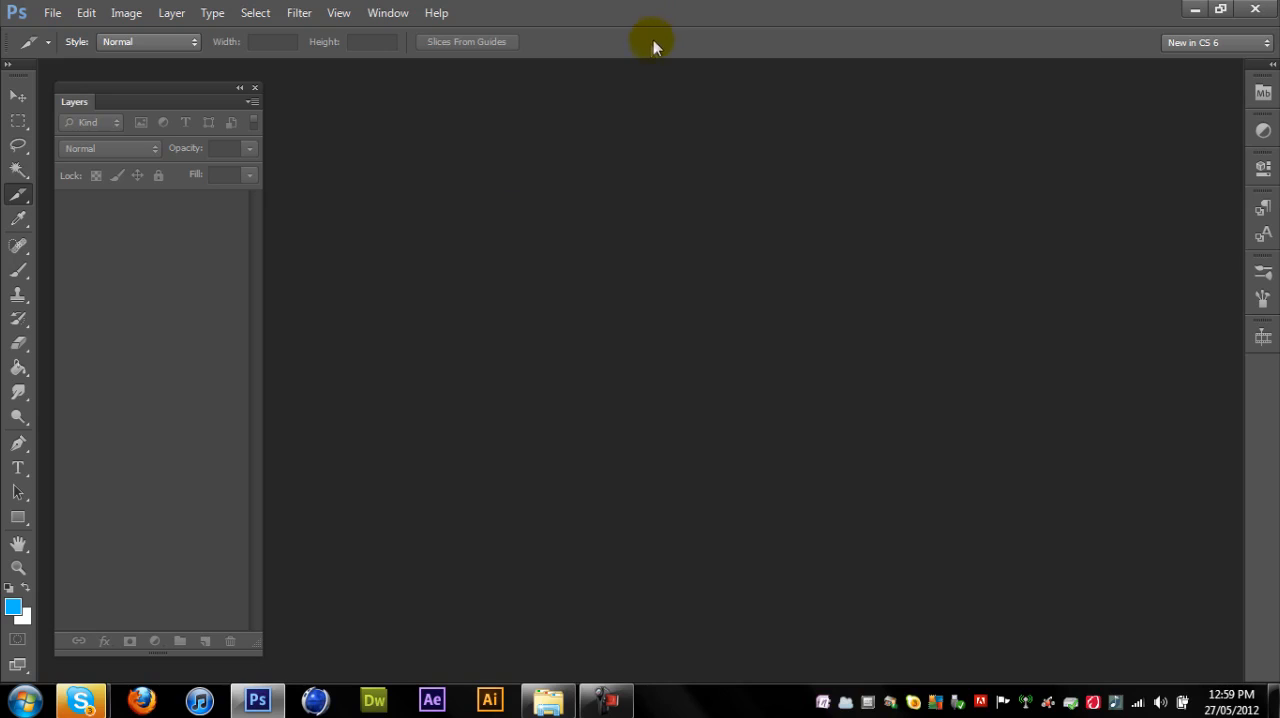
# - Create a 500 × 500 pixel document from the Logo preset with a white background and convert its Background into a regular layer
pyautogui.click(55, 12)
pyautogui.click(62, 34)
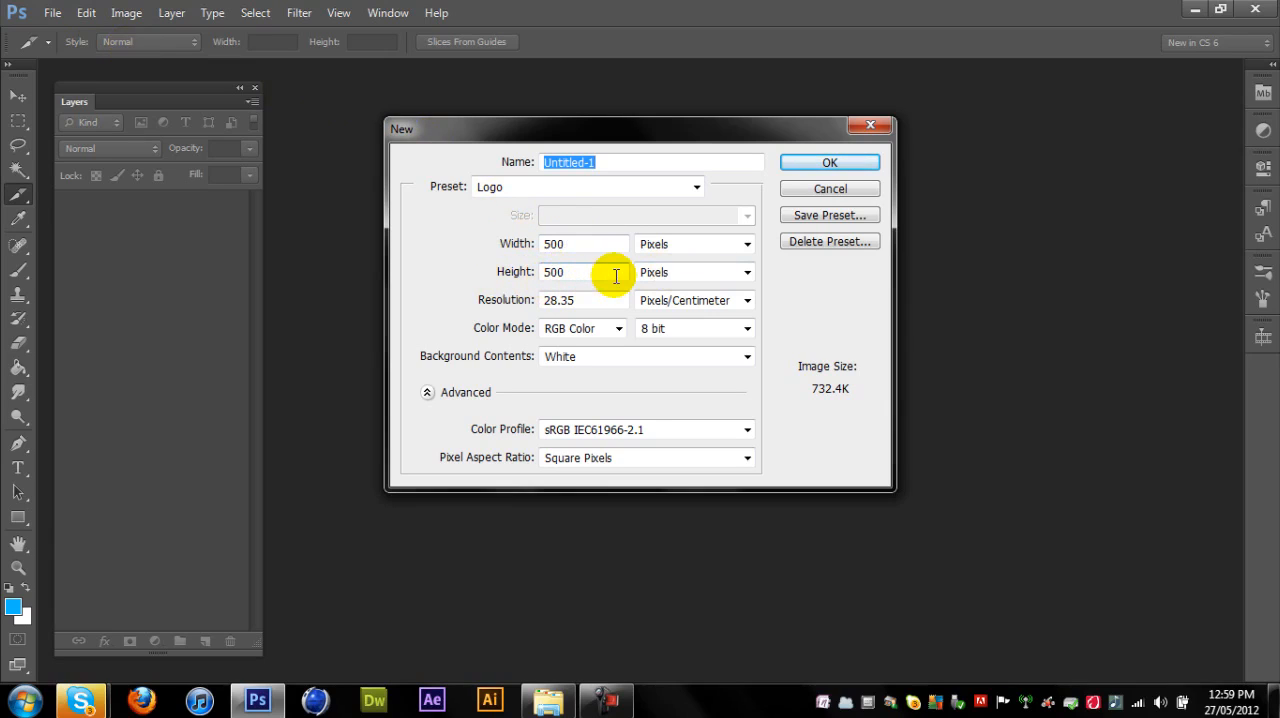
pyautogui.click(809, 164)
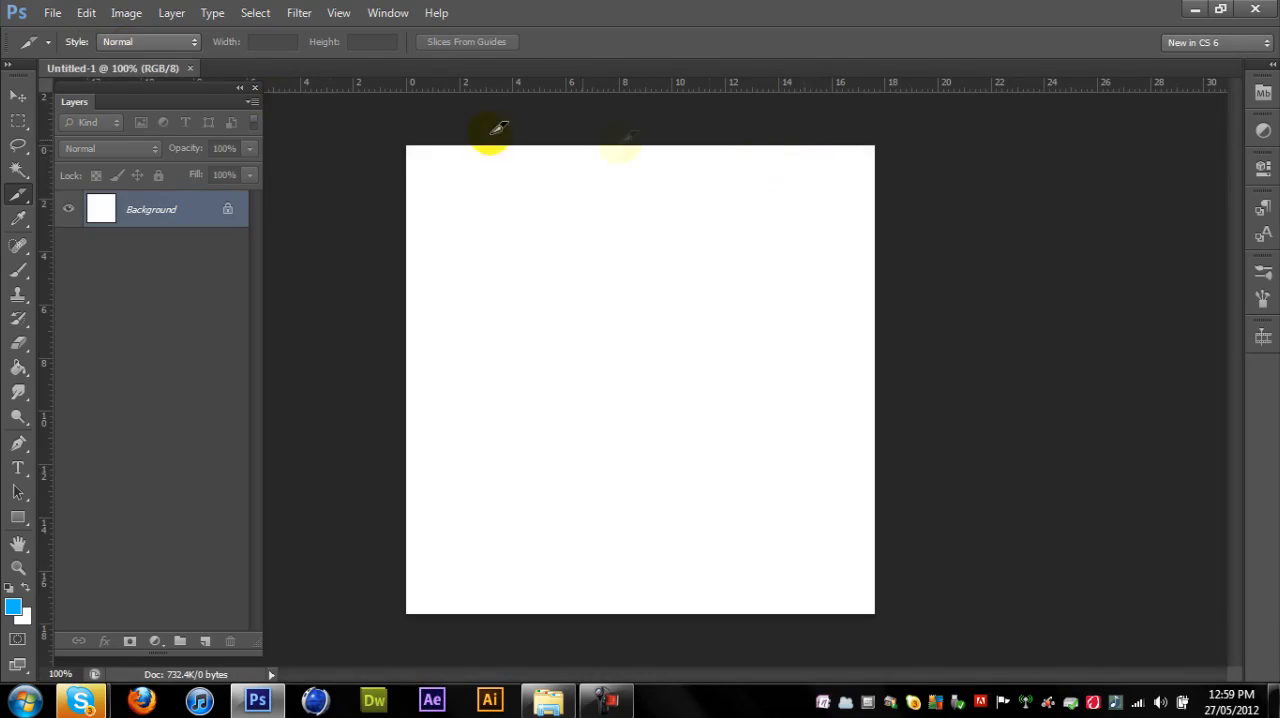
pyautogui.doubleClick(172, 222)
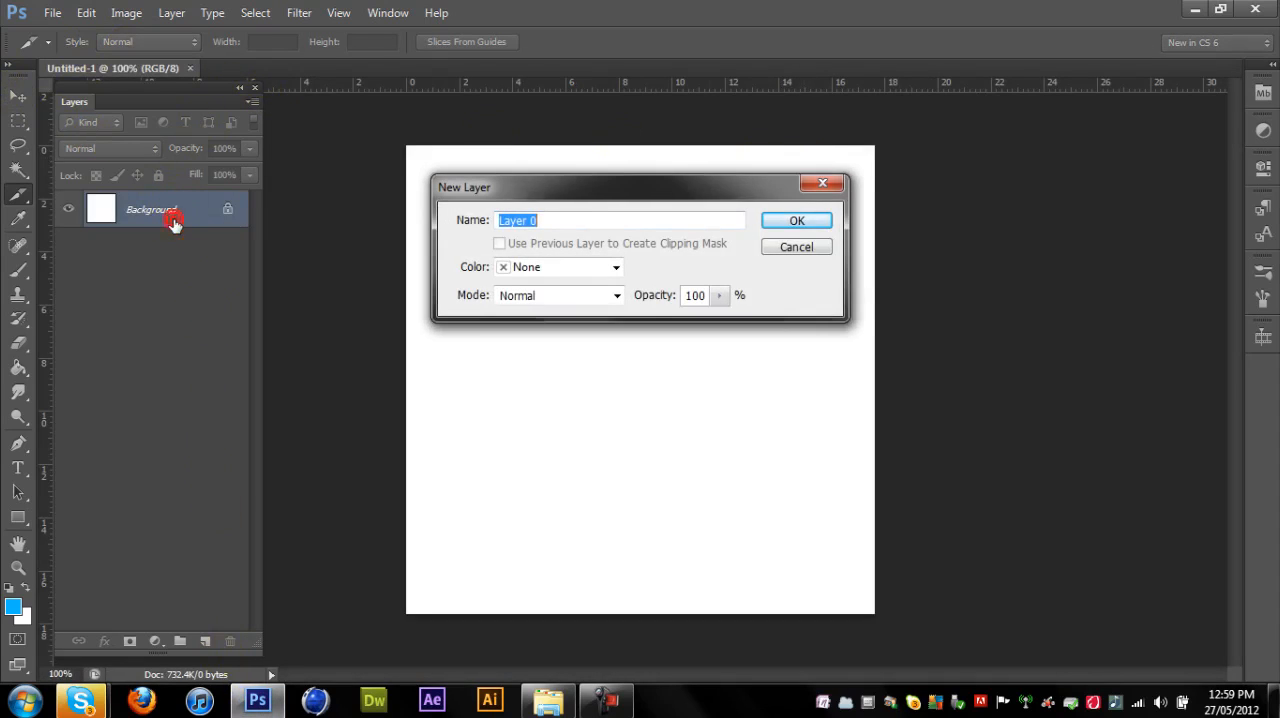
pyautogui.press('Return')
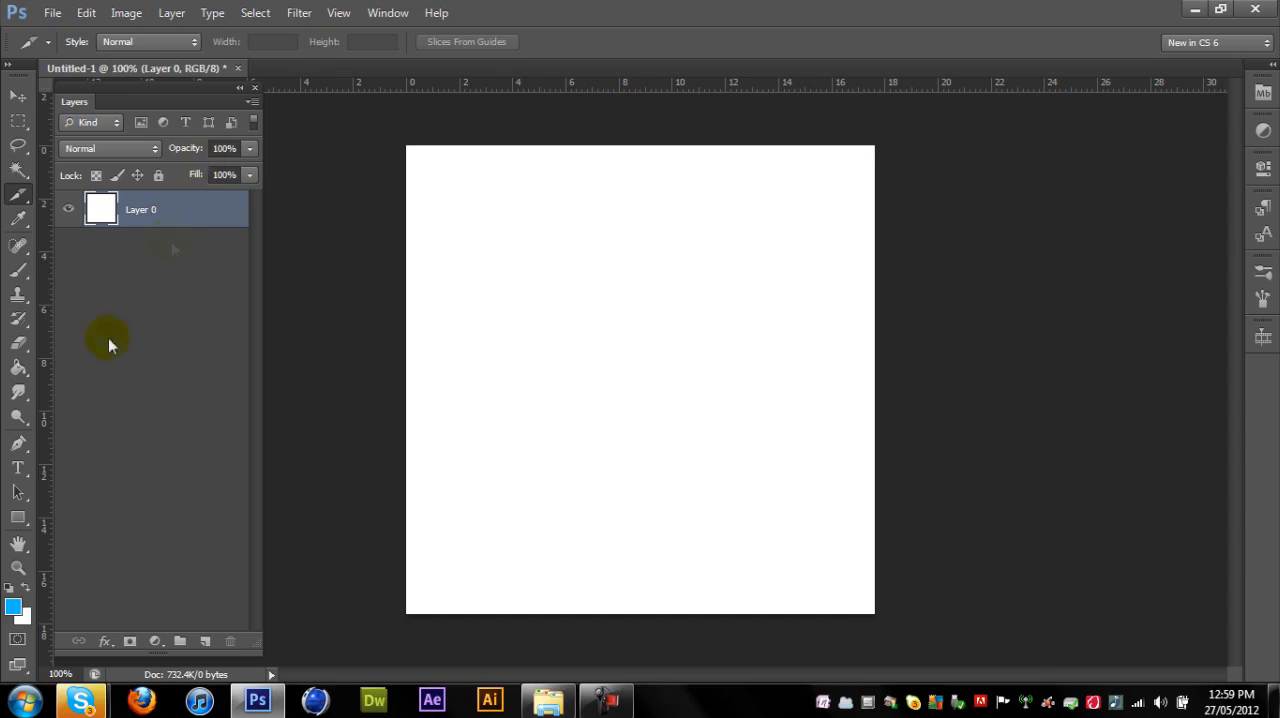
# - Fill the whole canvas layer with dark grey #222222 using the Paint Bucket
pyautogui.click(18, 368)
pyautogui.click(13, 607)
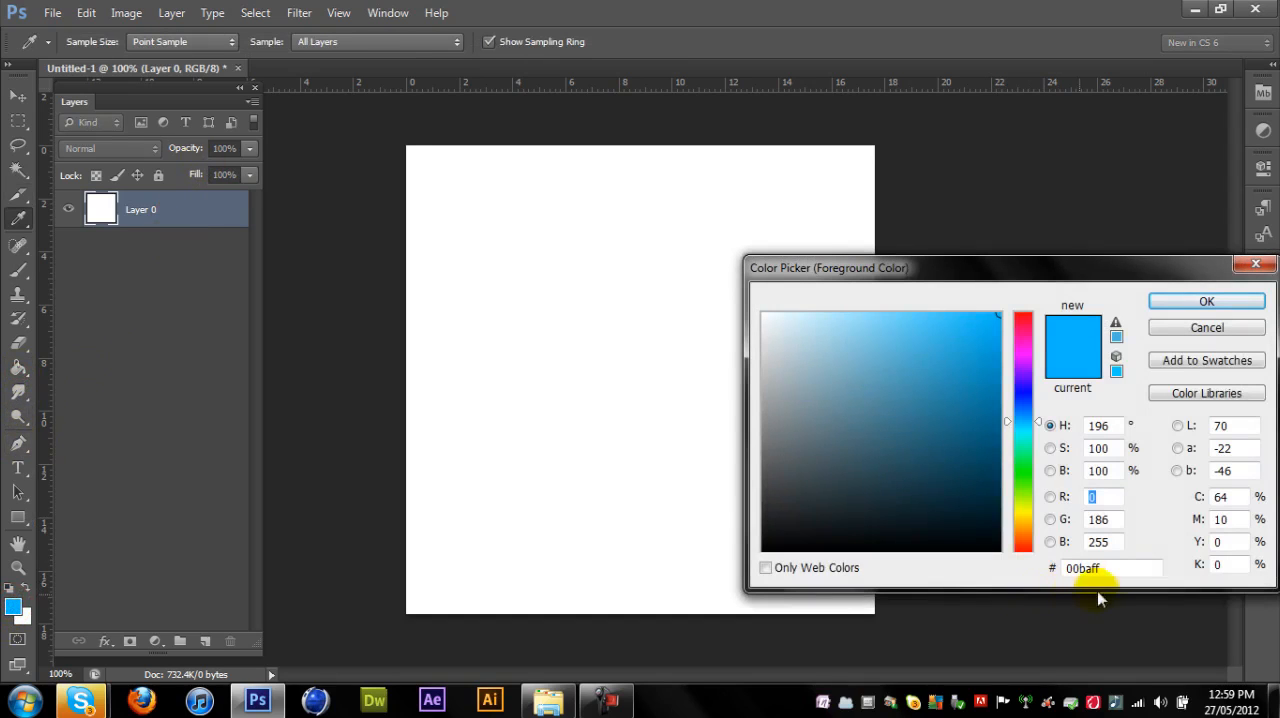
pyautogui.moveTo(762, 512); pyautogui.dragTo(748, 518)
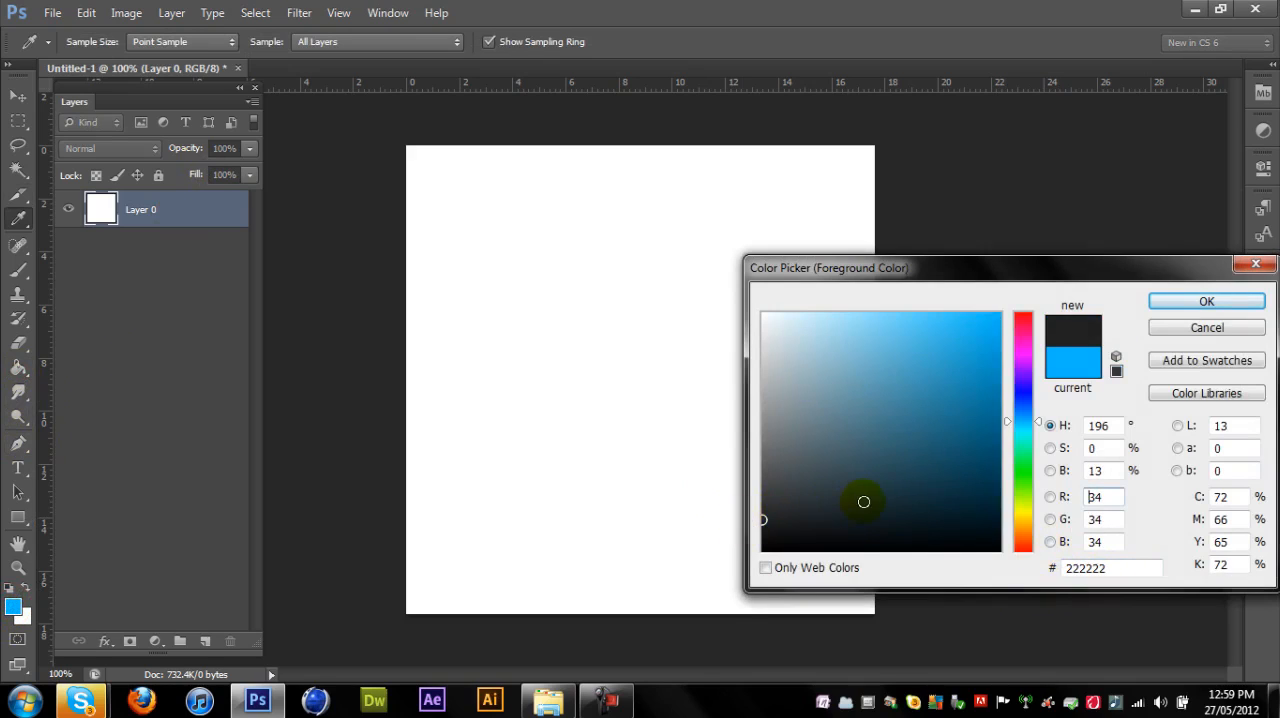
pyautogui.moveTo(1115, 568); pyautogui.dragTo(1047, 569)
pyautogui.click(1135, 568)
pyautogui.click(1207, 301)
pyautogui.press('g')
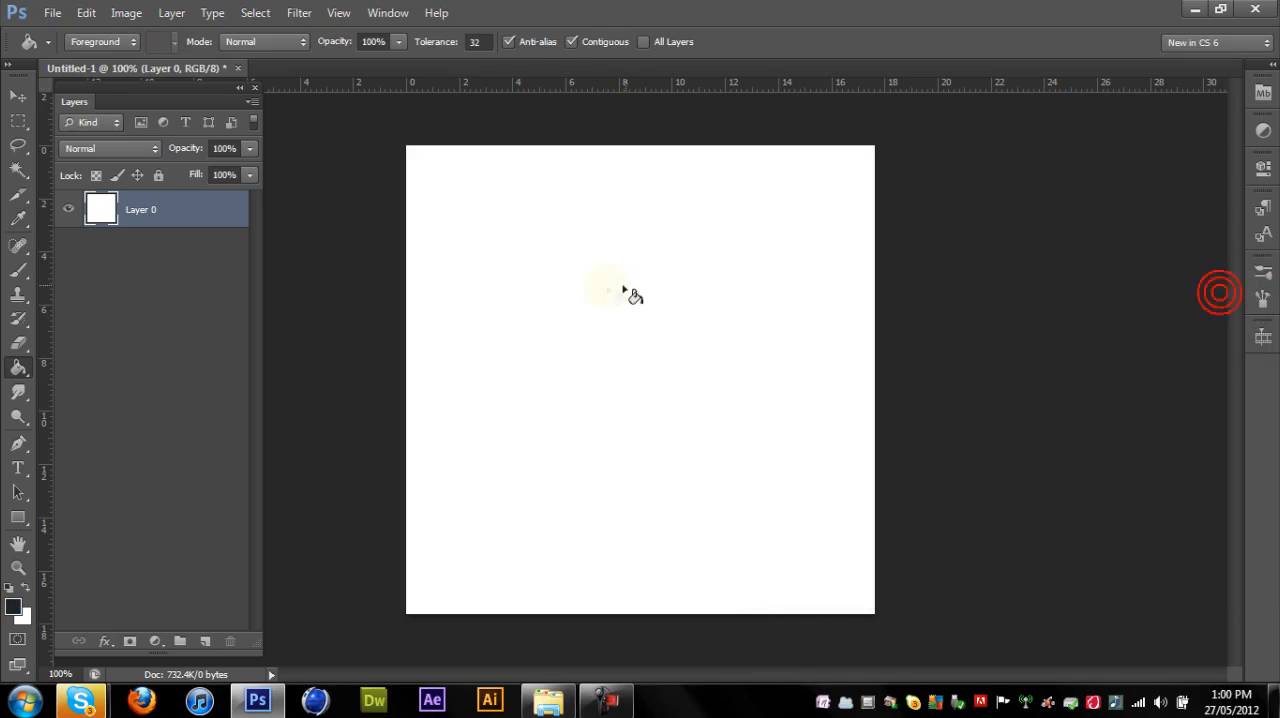
pyautogui.click(607, 288)
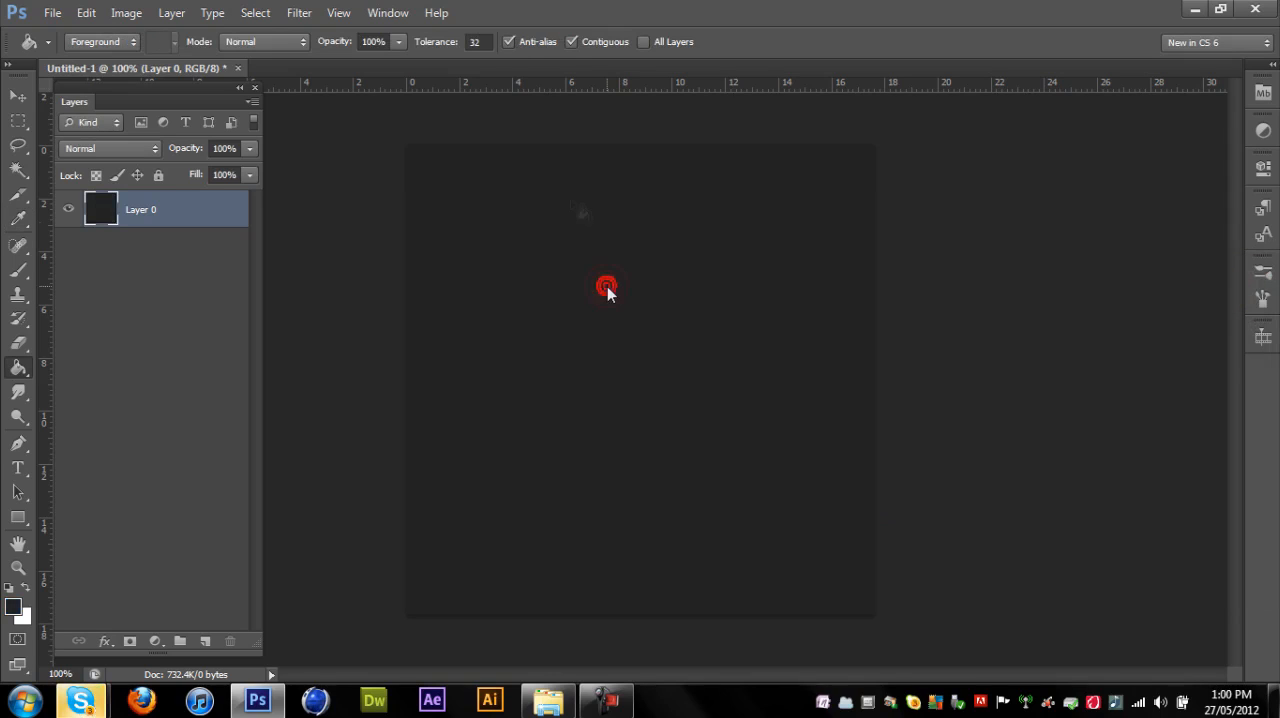
pyautogui.click(17, 98)
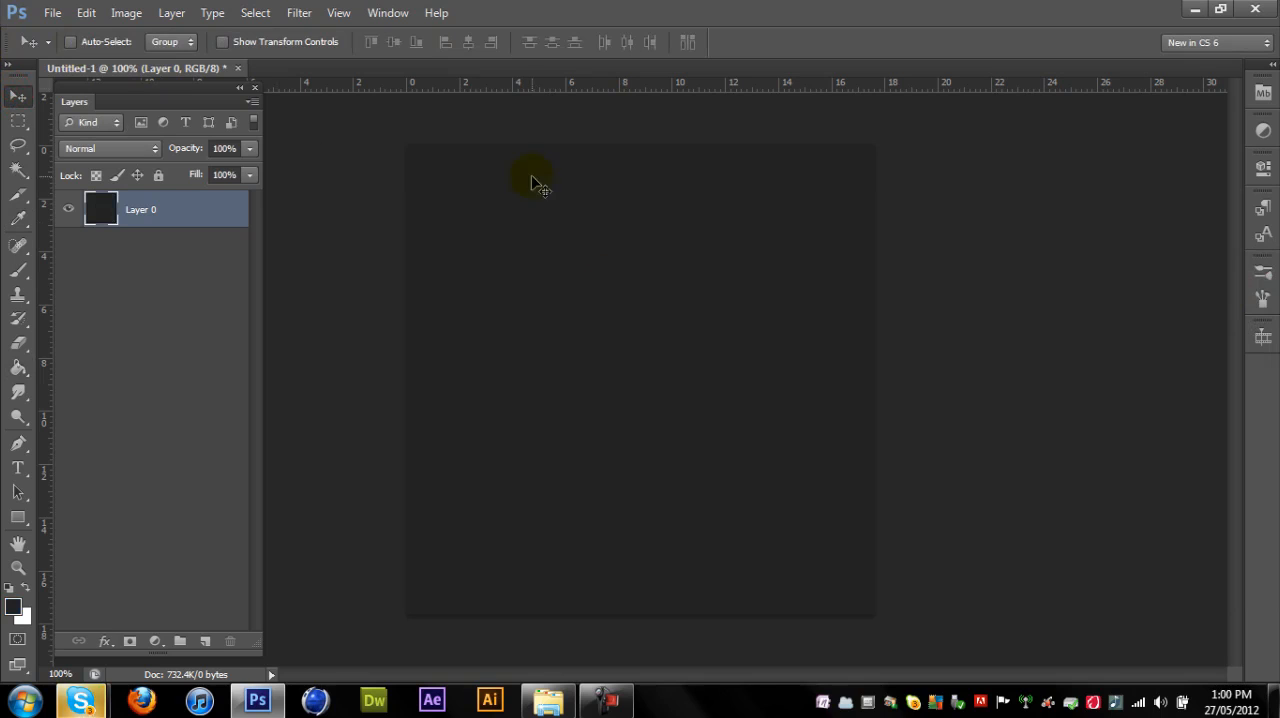
# - Add a 3 px white (#ffffff) stroke positioned inside to Layer 0 and collapse its effects list
pyautogui.rightClick(137, 211)
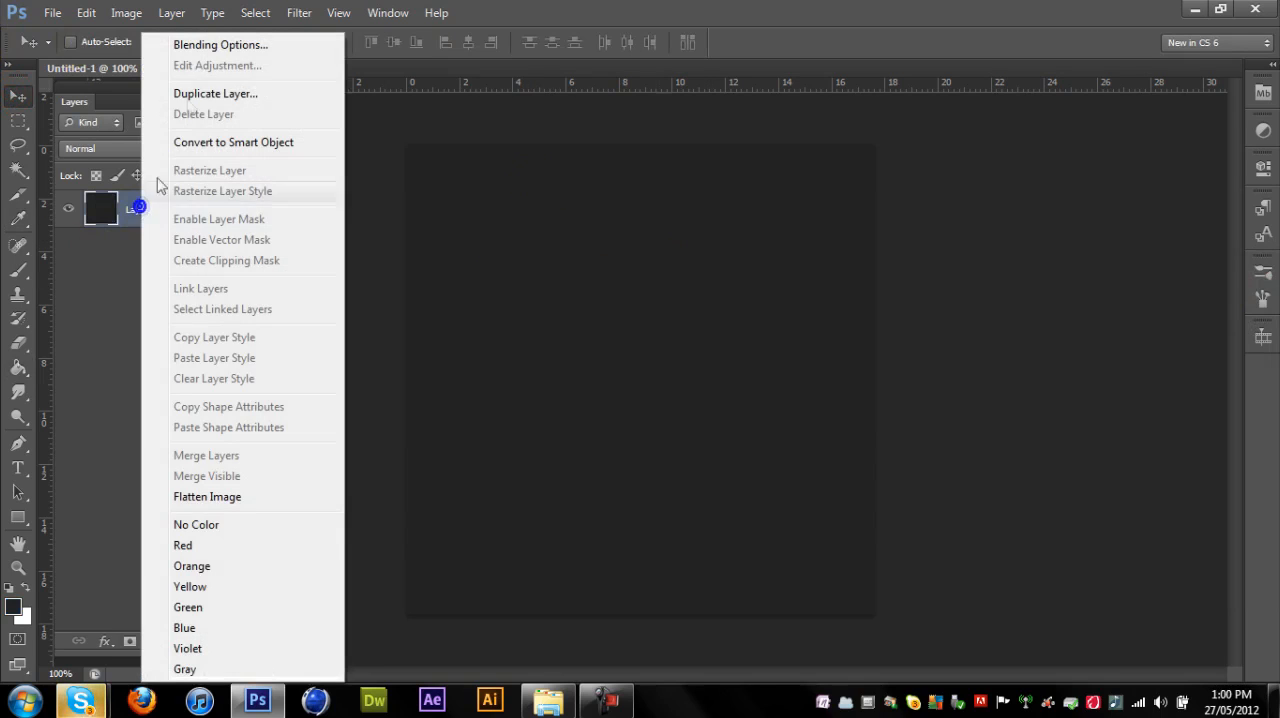
pyautogui.click(206, 42)
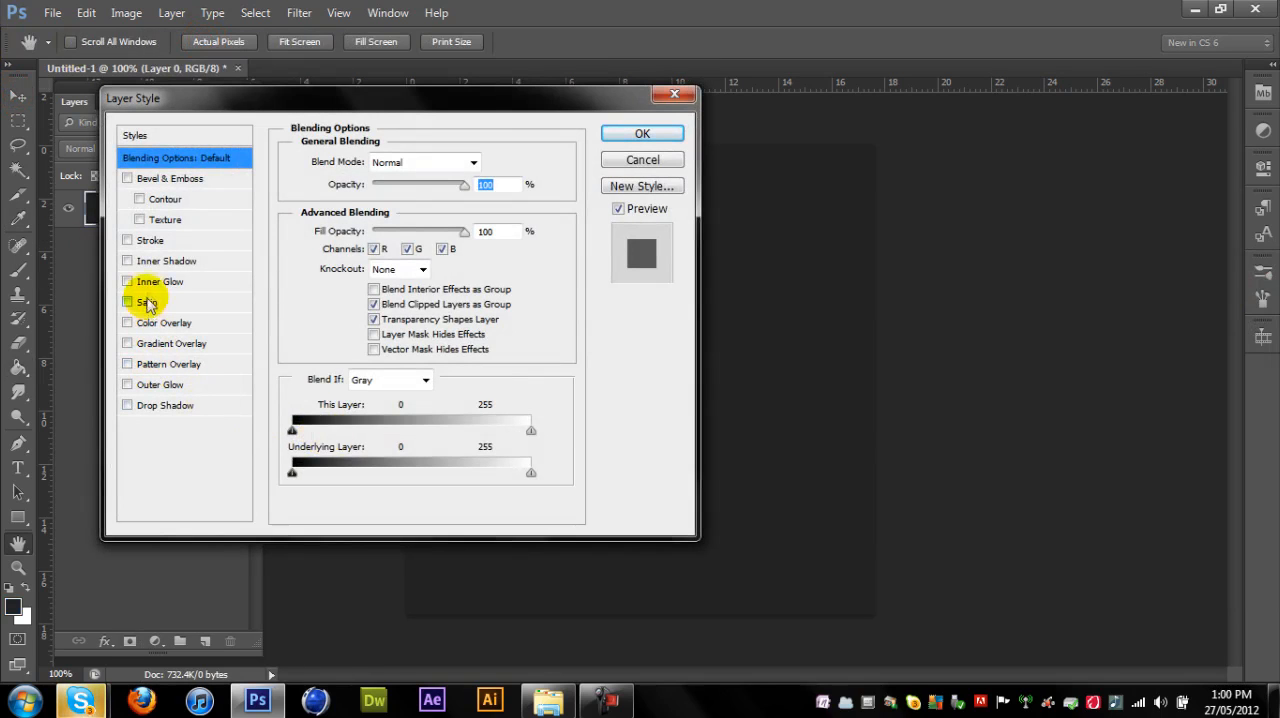
pyautogui.click(136, 240)
pyautogui.click(340, 289)
pyautogui.write('ffffff')
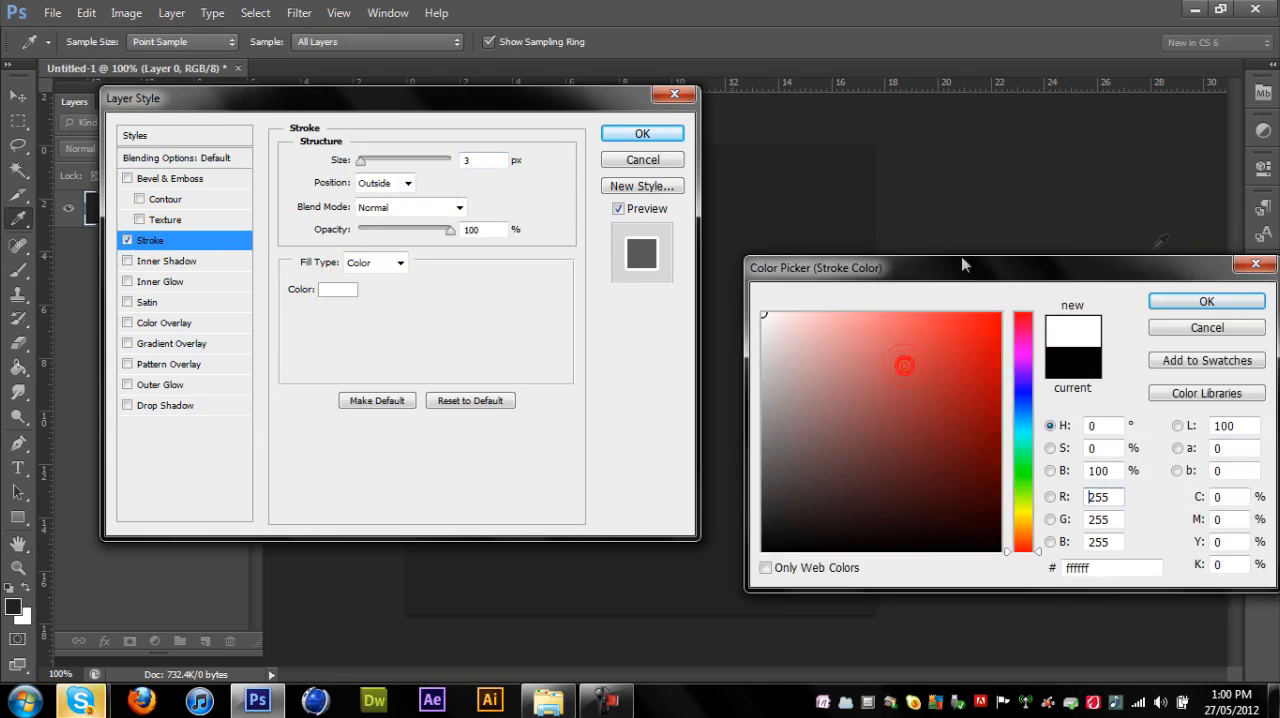
pyautogui.click(1212, 298)
pyautogui.click(384, 183)
pyautogui.click(372, 198)
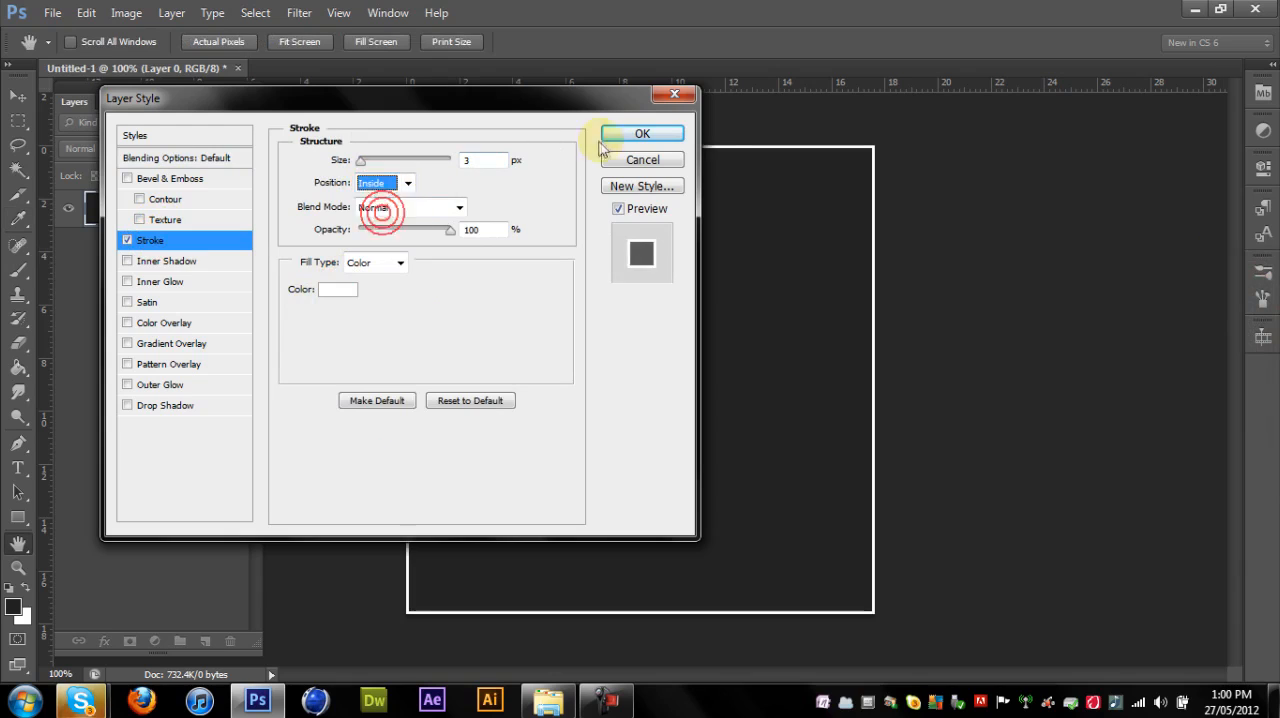
pyautogui.click(630, 134)
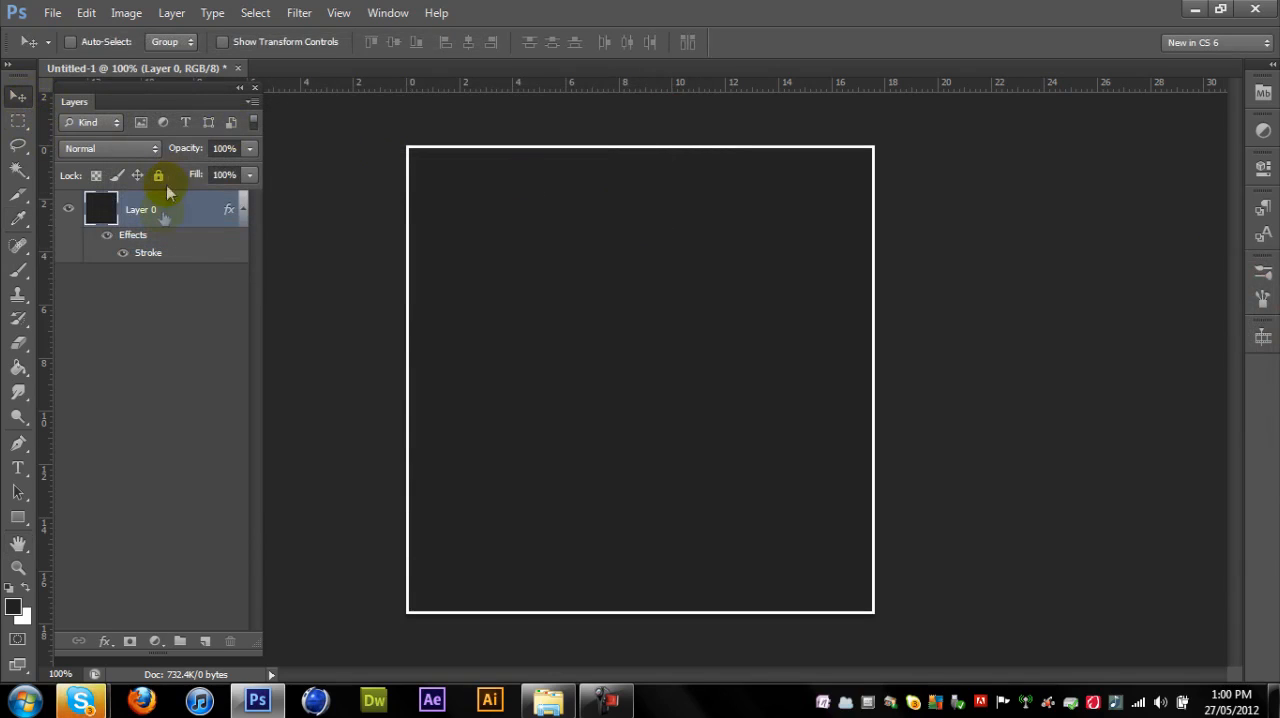
pyautogui.click(243, 208)
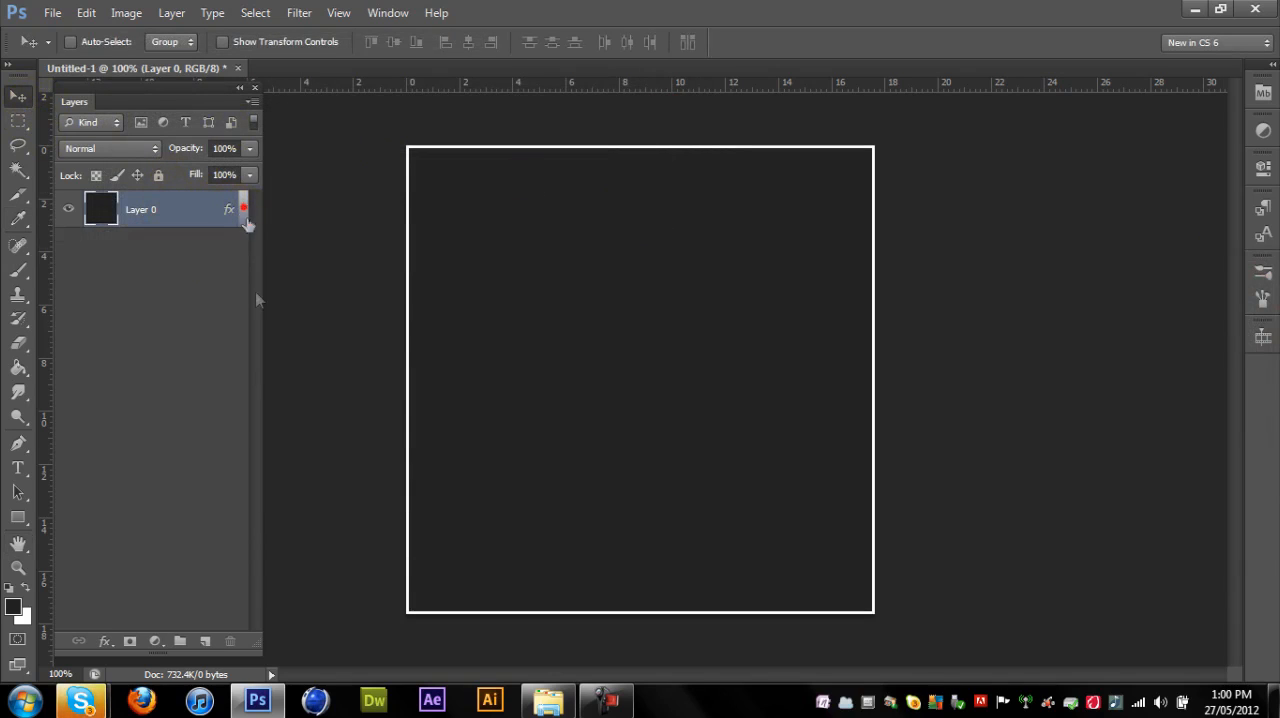
# - Add a new layer and draw a circular marquee selection about 12 cm wide, centred on the canvas
pyautogui.click(205, 641)
pyautogui.moveTo(18, 125); pyautogui.dragTo(92, 133)
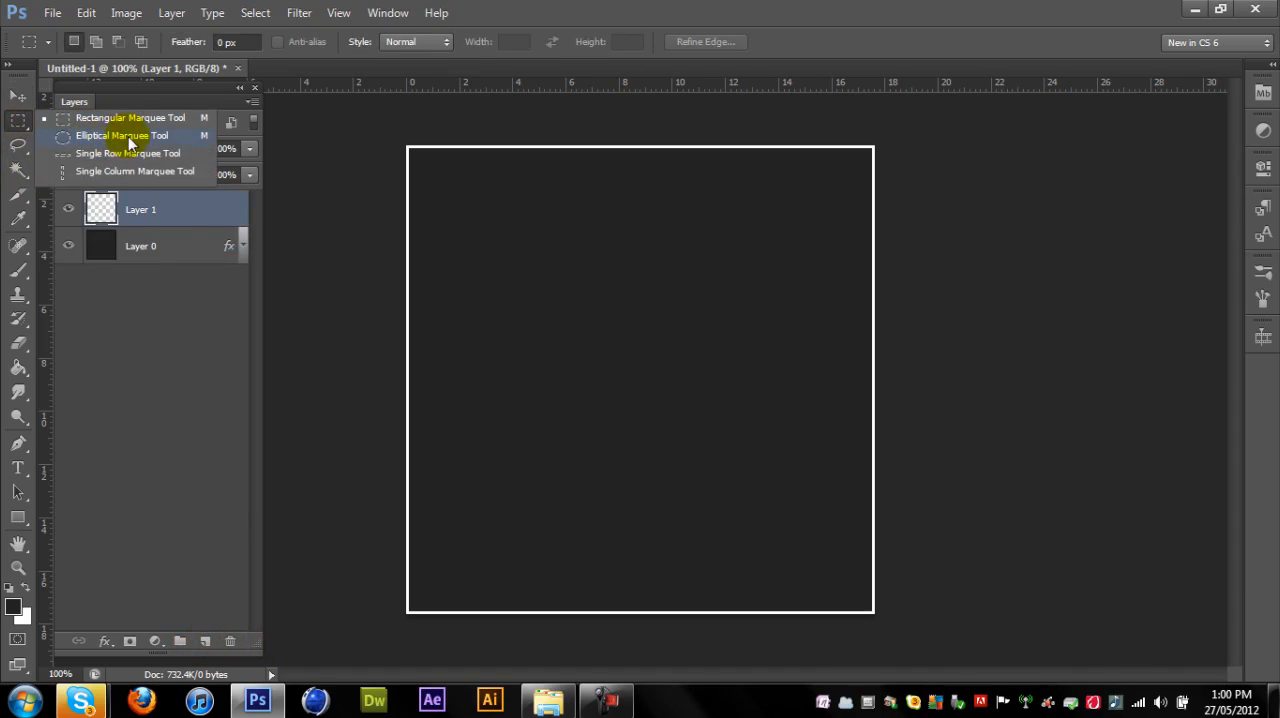
pyautogui.click(128, 136)
pyautogui.moveTo(489, 218); pyautogui.dragTo(891, 533)
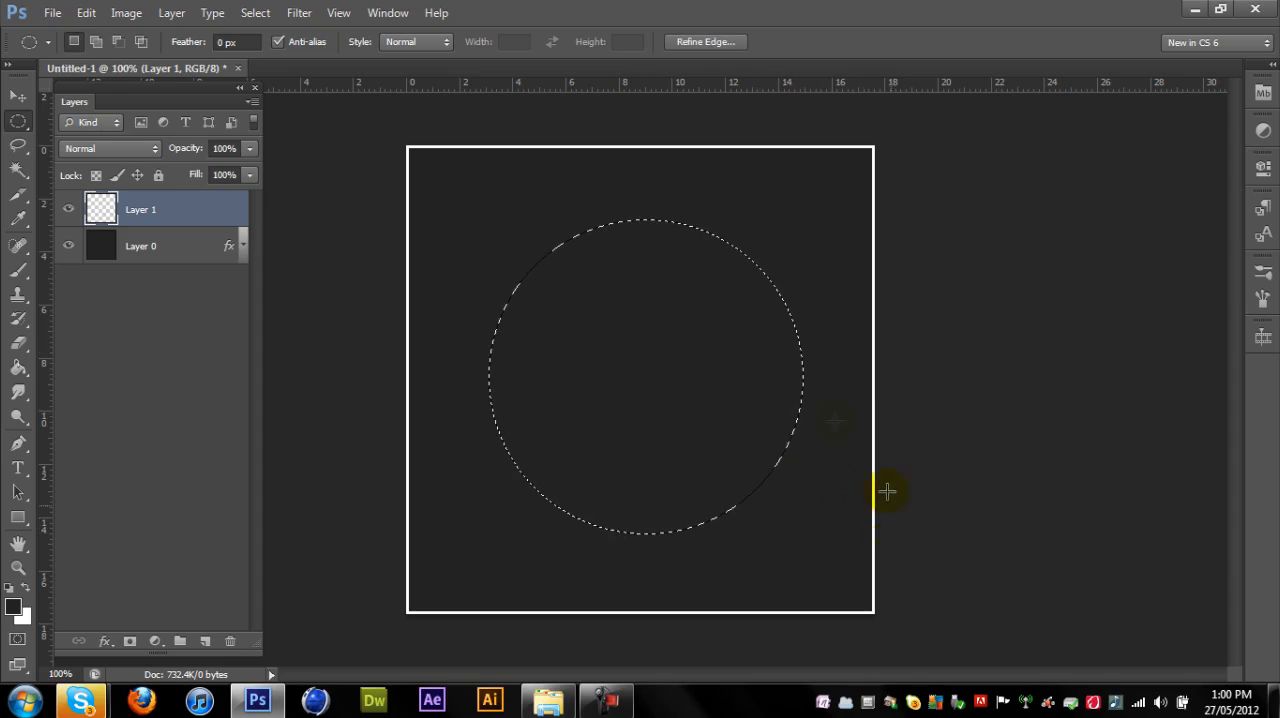
pyautogui.moveTo(724, 366); pyautogui.dragTo(717, 363)
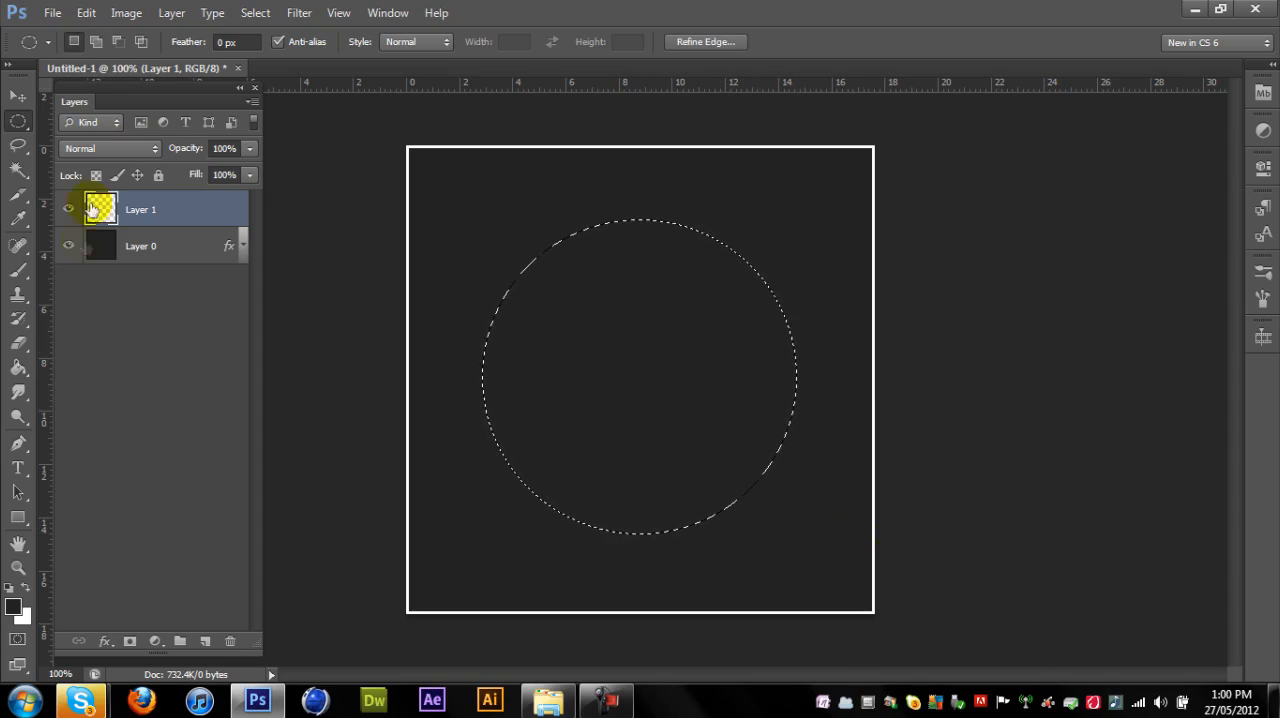
# - Fill the circular selection on Layer 1 with black #000000 and deselect it
pyautogui.click(14, 607)
pyautogui.moveTo(831, 489); pyautogui.dragTo(466, 673)
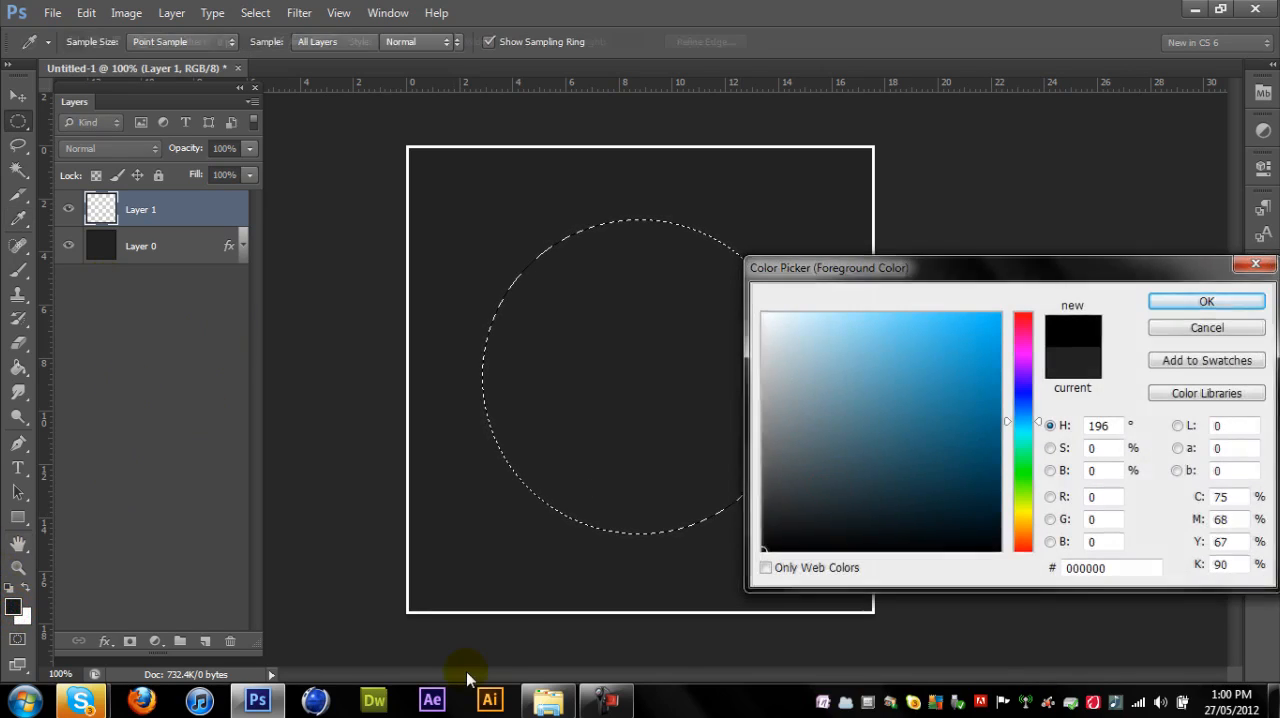
pyautogui.press('Return')
pyautogui.hotkey('alt', 'BackSpace')
pyautogui.click(523, 240)
pyautogui.press('v')
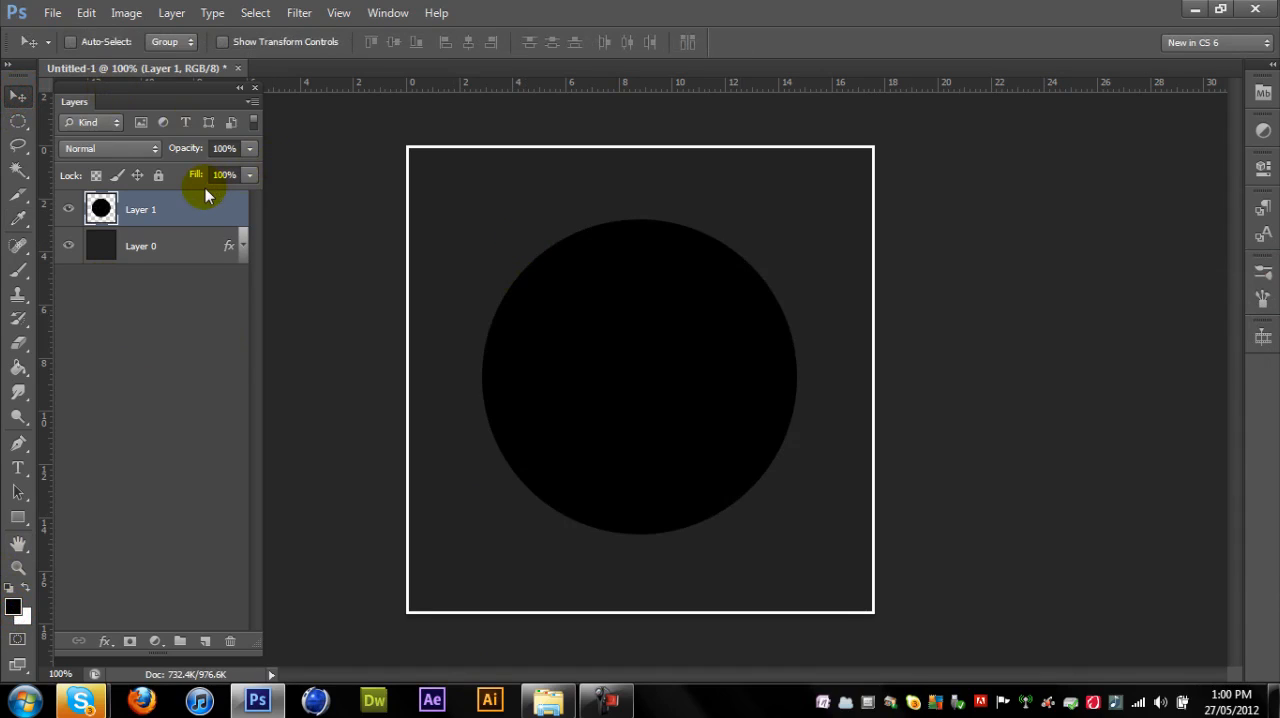
# - Duplicate the black circle layer and scale the copy down proportionally around its centre, leaving an even ring around it
pyautogui.hotkey('ctrl', 'j')
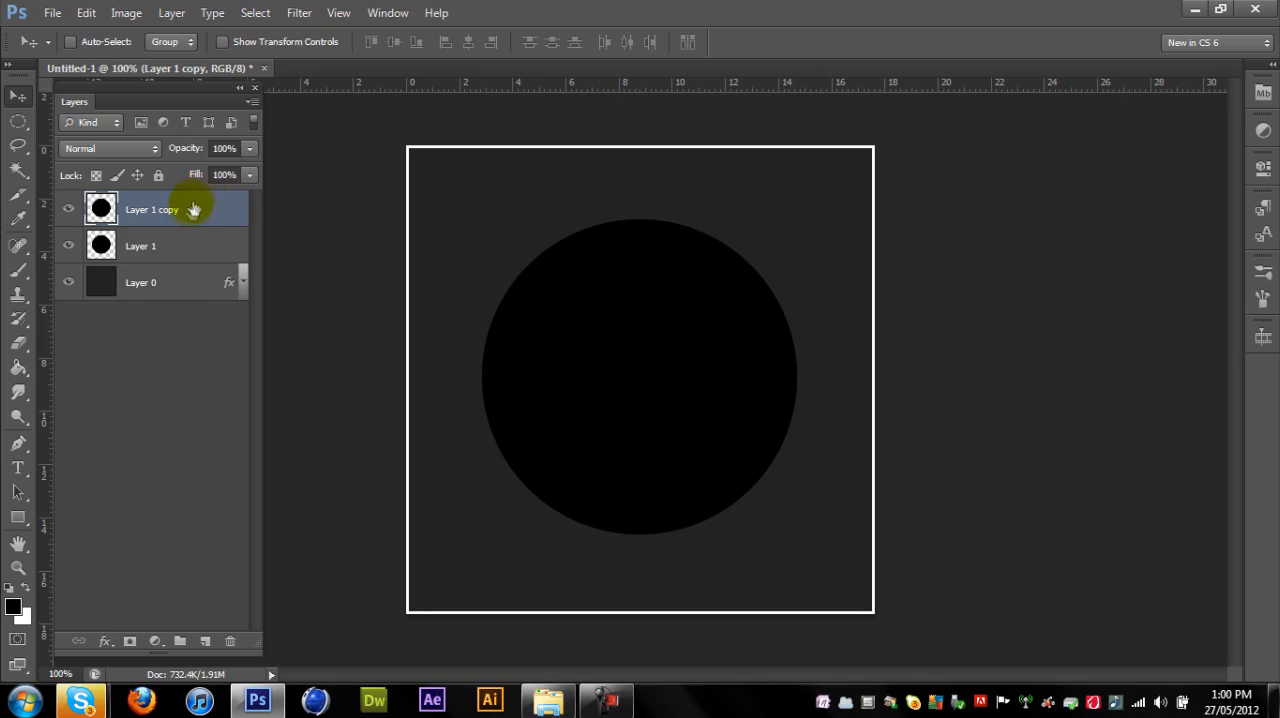
pyautogui.hotkey('ctrl', 't')
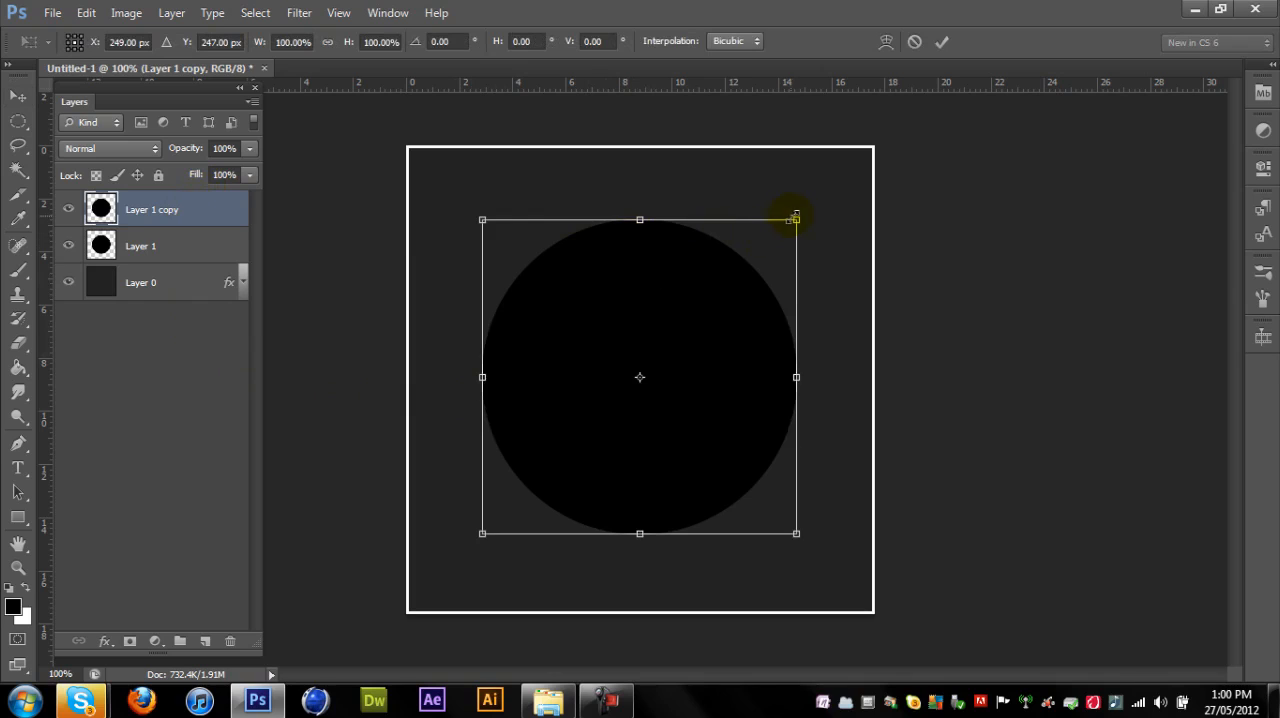
pyautogui.moveTo(796, 218); pyautogui.dragTo(762, 232)
pyautogui.press('Escape')
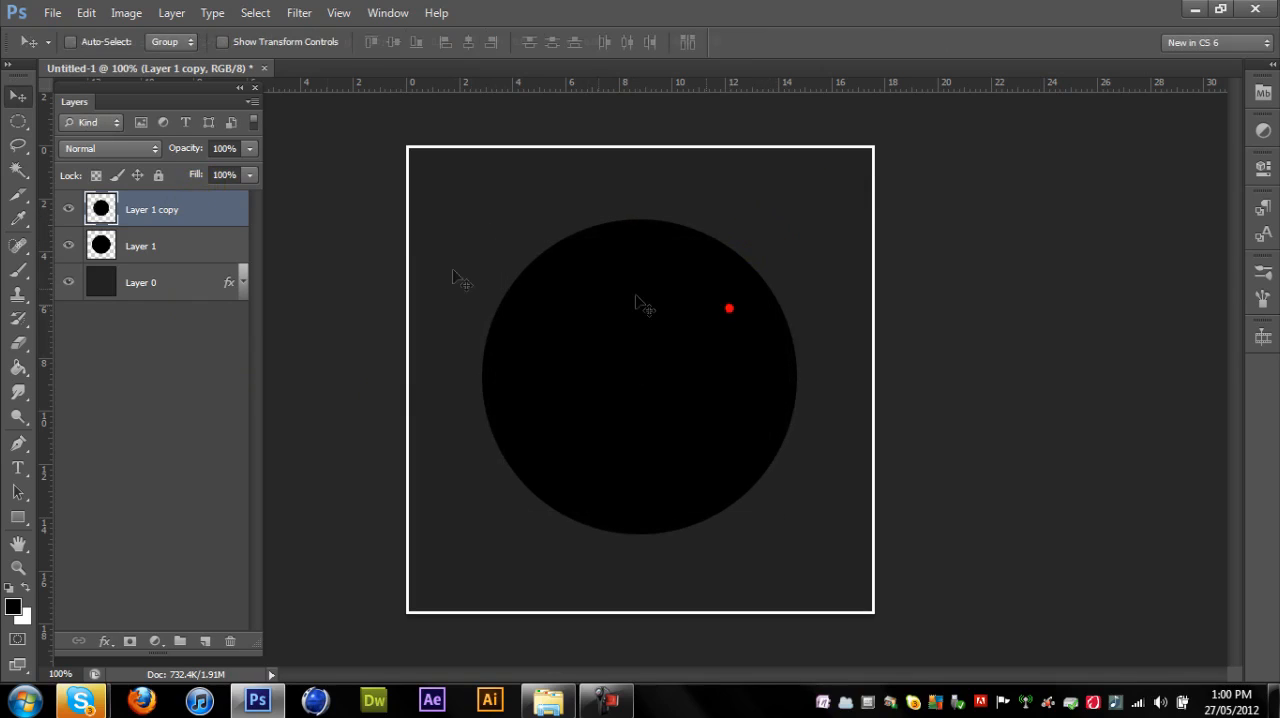
# - Load the smaller circle as a selection, fill it with blue #00baff and deselect it
pyautogui.keyDown('ctrl'); pyautogui.click(101, 212); pyautogui.keyUp('ctrl')
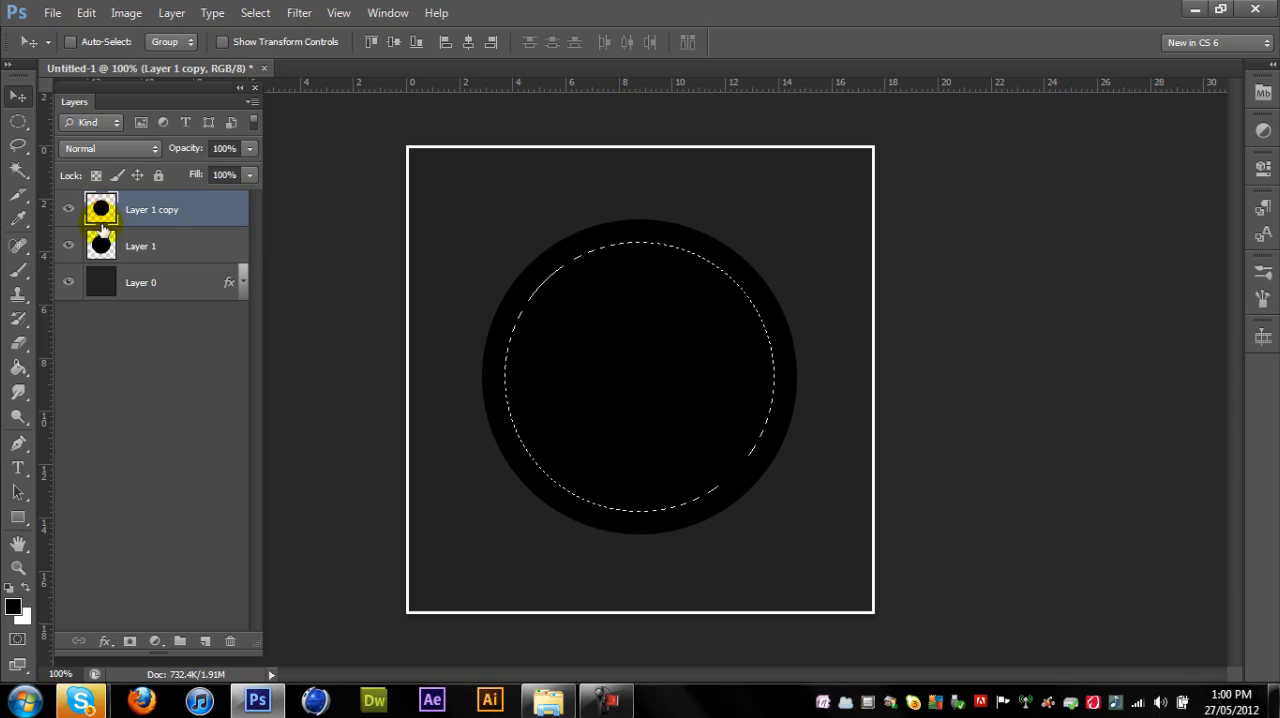
pyautogui.click(13, 607)
pyautogui.moveTo(969, 393); pyautogui.dragTo(1001, 313)
pyautogui.doubleClick(1101, 449)
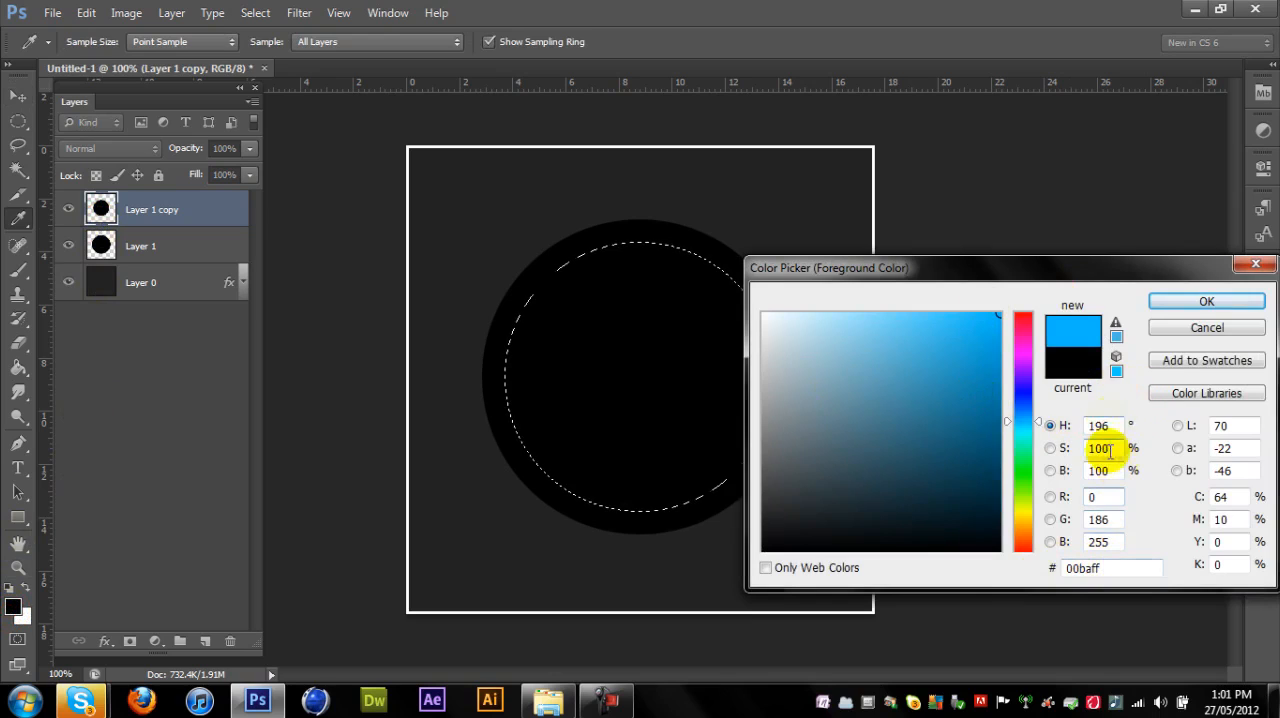
pyautogui.click(1116, 565)
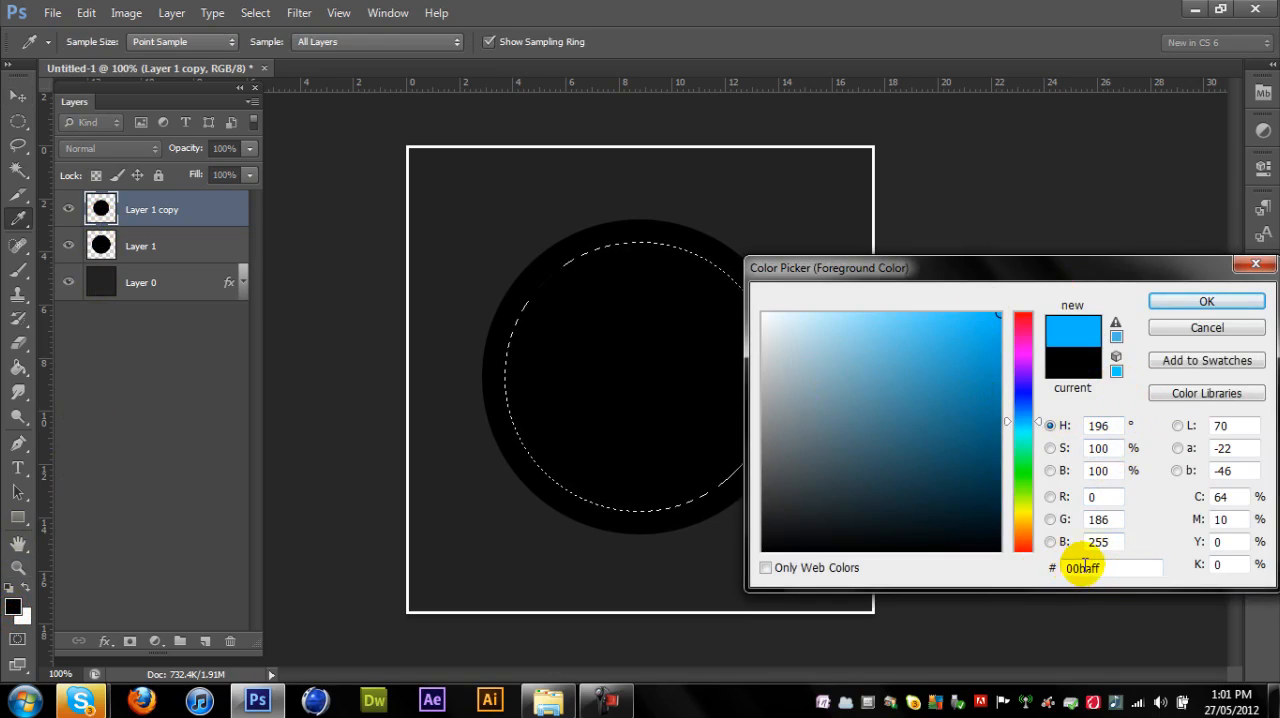
pyautogui.click(1204, 302)
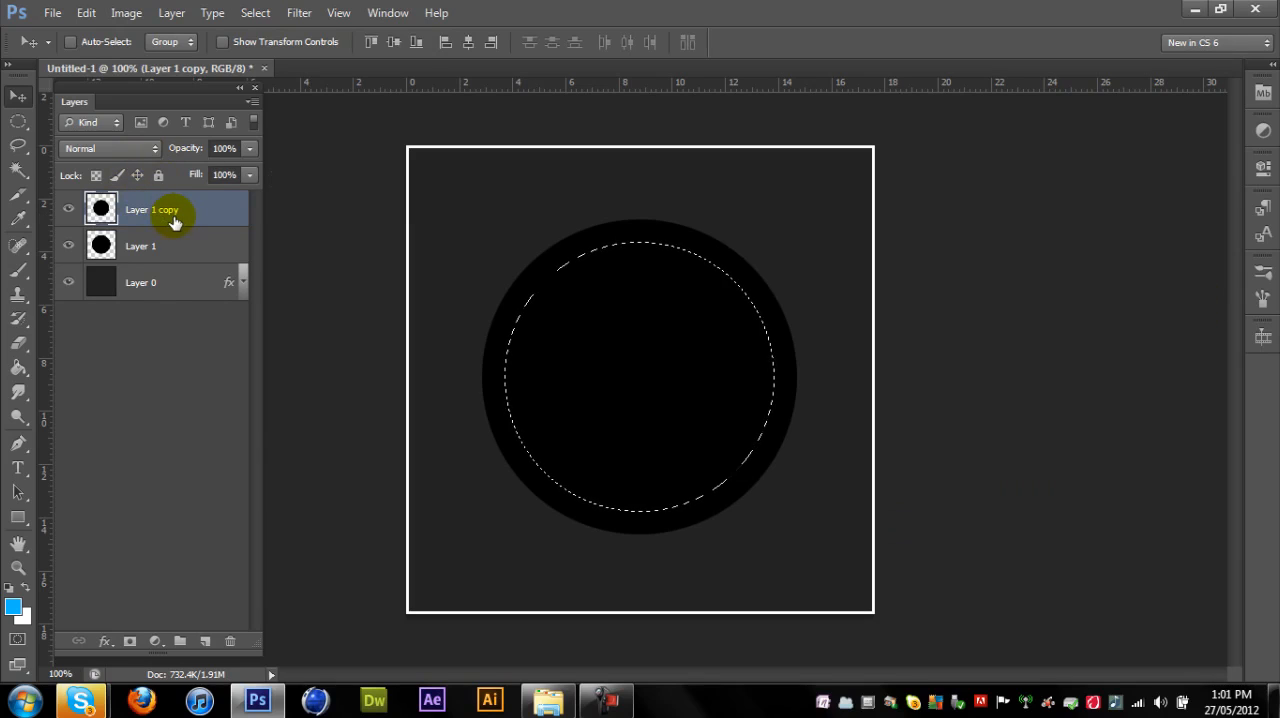
pyautogui.hotkey('alt', 'BackSpace')
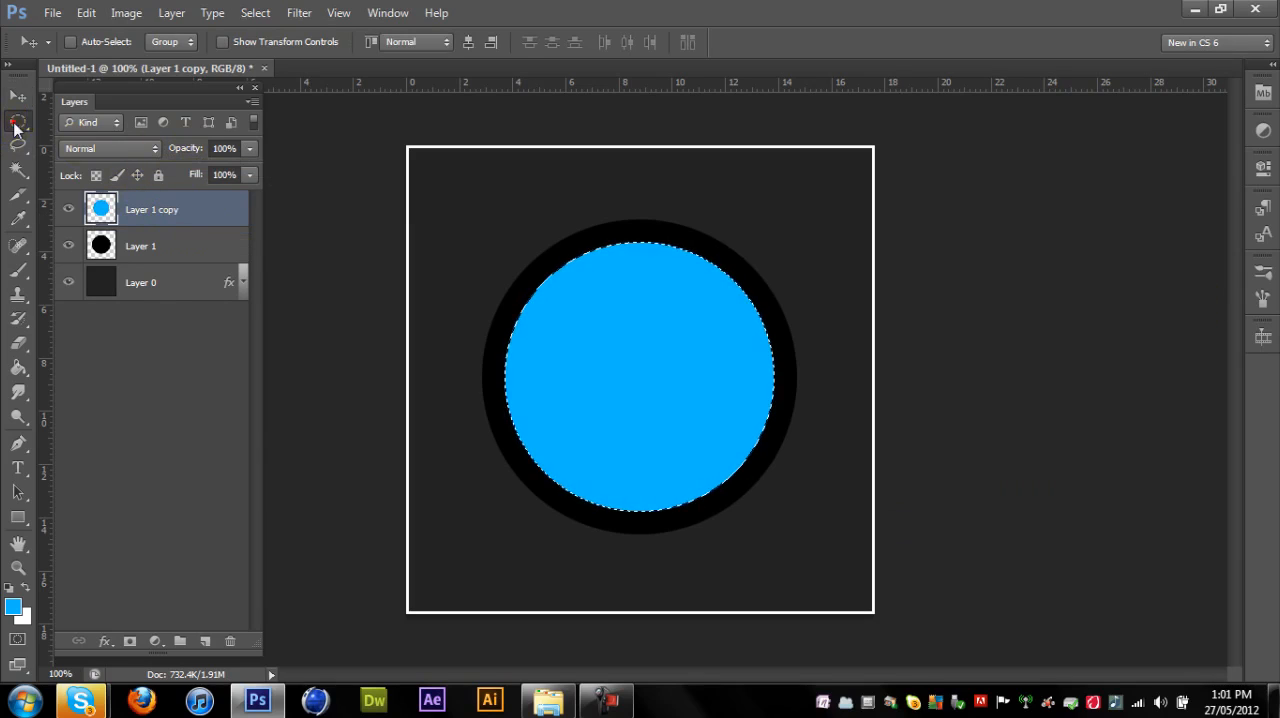
pyautogui.click(17, 121)
pyautogui.click(418, 181)
pyautogui.click(17, 94)
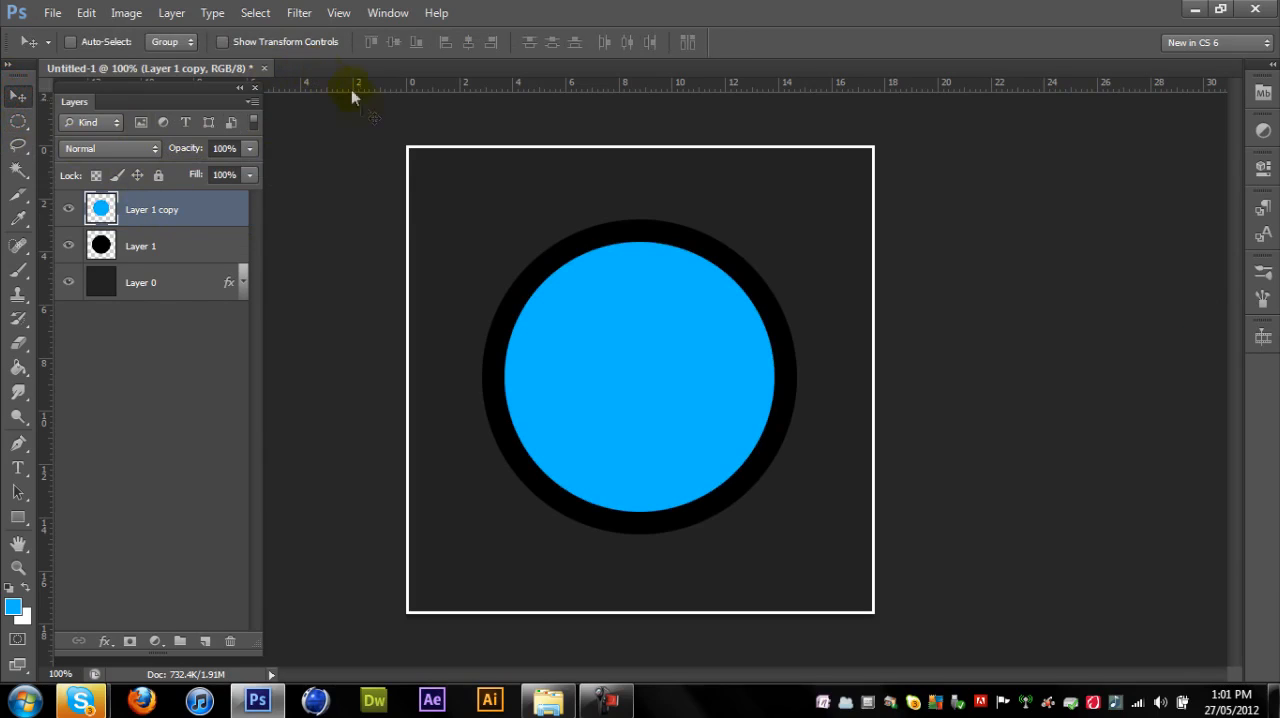
# - Duplicate the blue circle layer, load the copy's outline as a selection and fill it with white
pyautogui.hotkey('ctrl', 'j')
pyautogui.keyDown('ctrl'); pyautogui.click(101, 209); pyautogui.keyUp('ctrl')
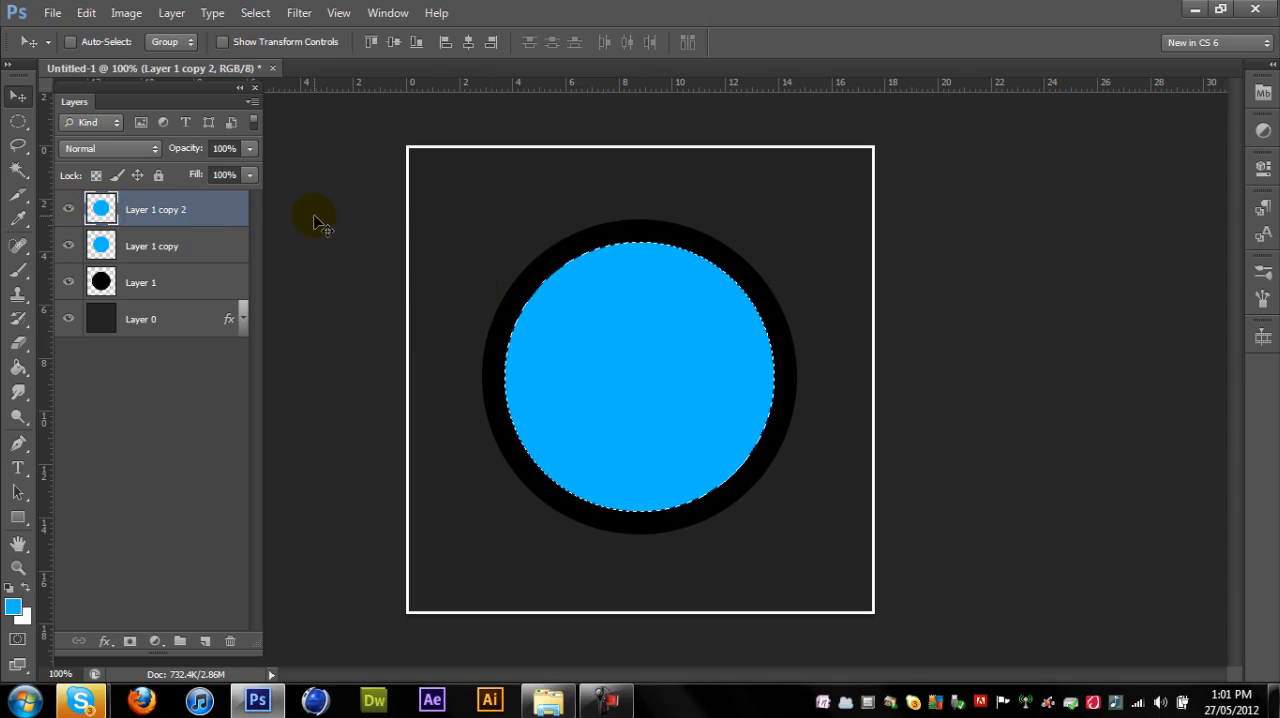
pyautogui.hotkey('ctrl', 'BackSpace')
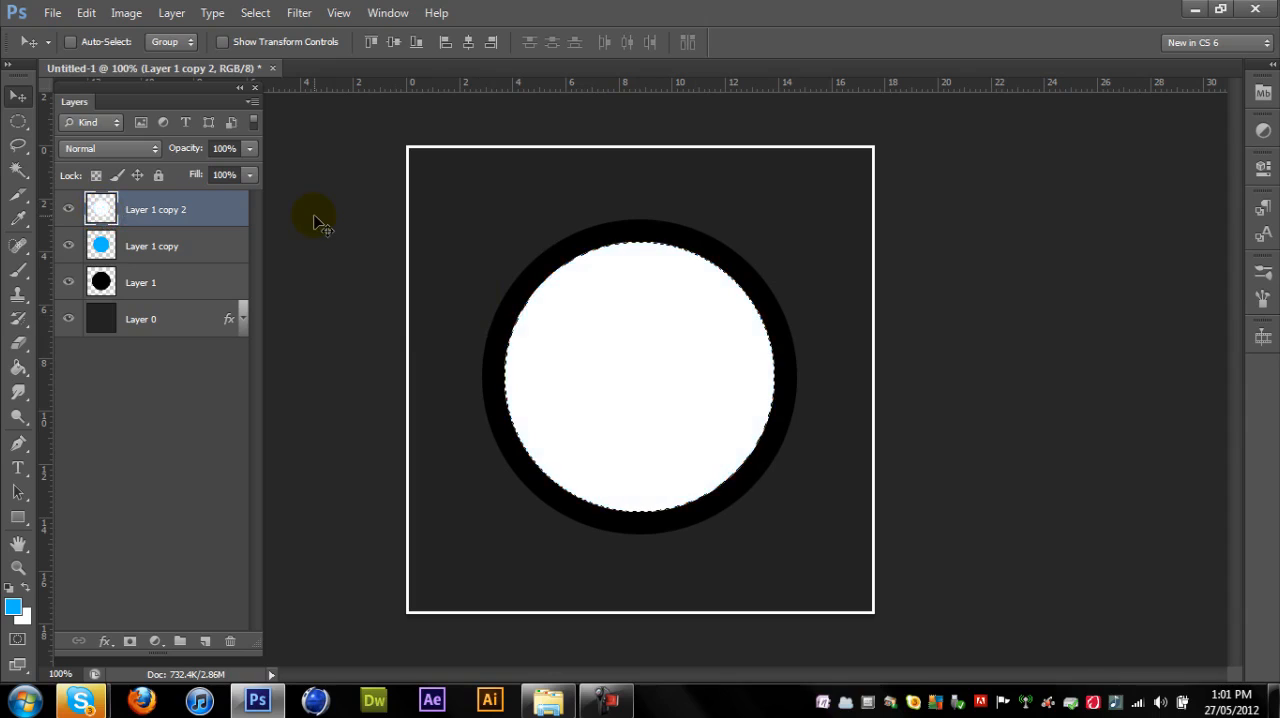
# - Deselect the white circle and scale it down proportionally around its centre, leaving a thin blue ring around it
pyautogui.click(18, 121)
pyautogui.click(472, 197)
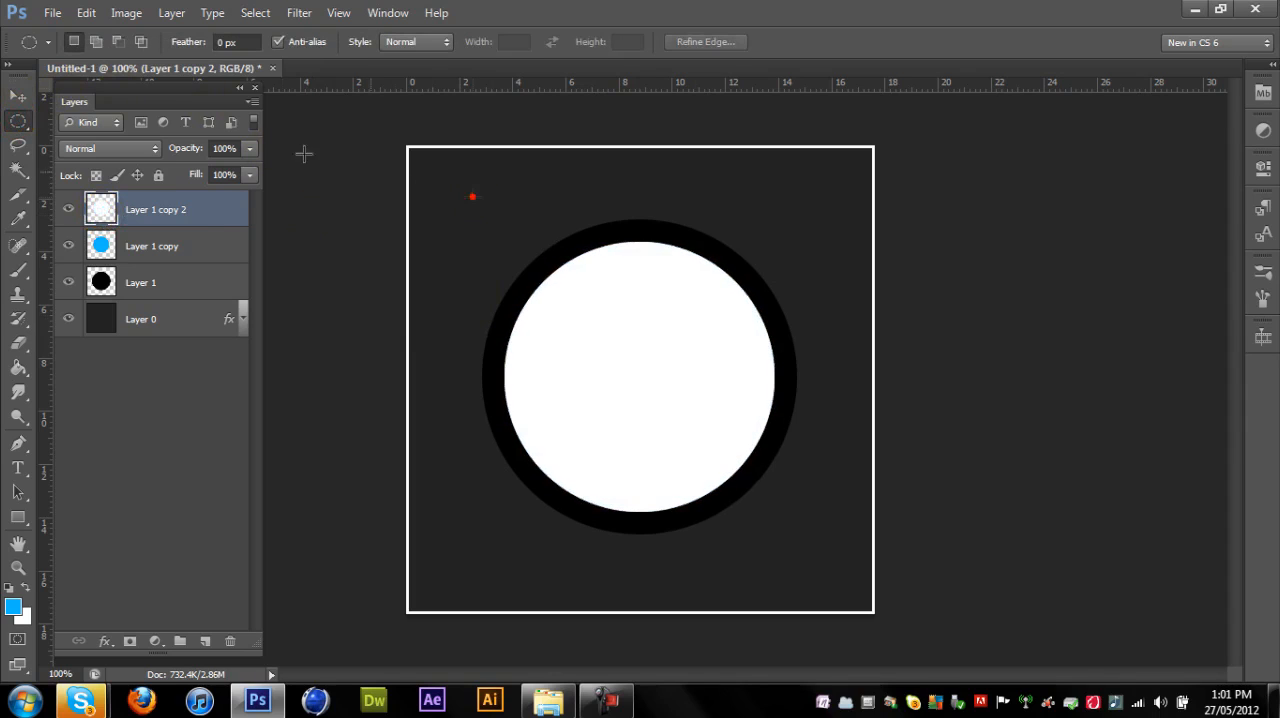
pyautogui.click(12, 90)
pyautogui.hotkey('ctrl', 't')
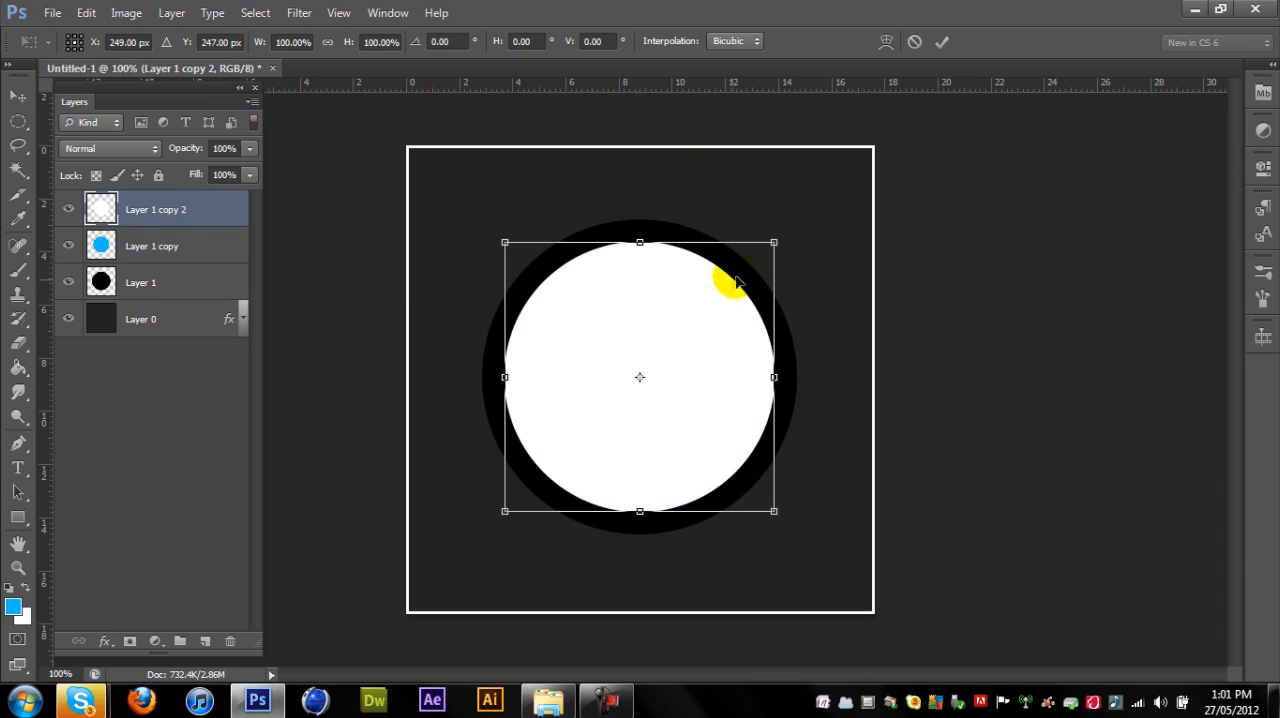
pyautogui.moveTo(770, 238); pyautogui.dragTo(758, 241)
pyautogui.doubleClick(722, 333)
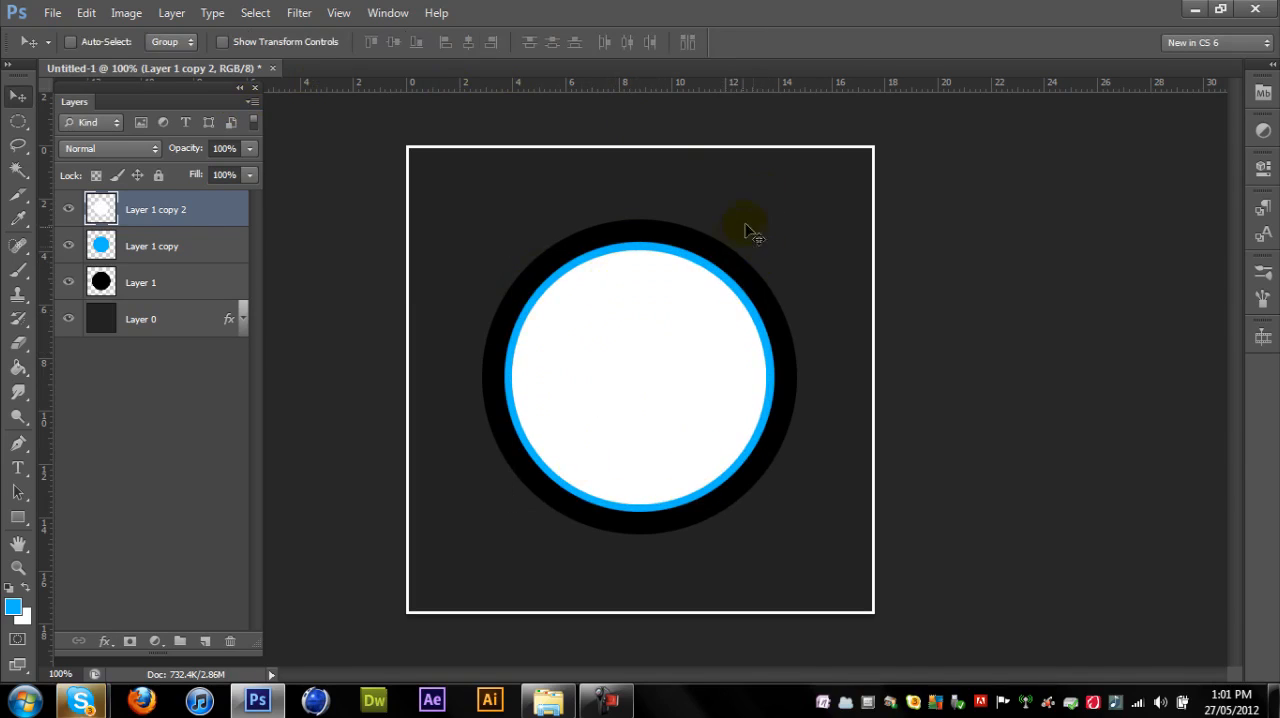
# - Apply an Inner Bevel to the blue circle layer with a depth of 1000% and a size of 250 px, and collapse its effects list
pyautogui.rightClick(153, 250)
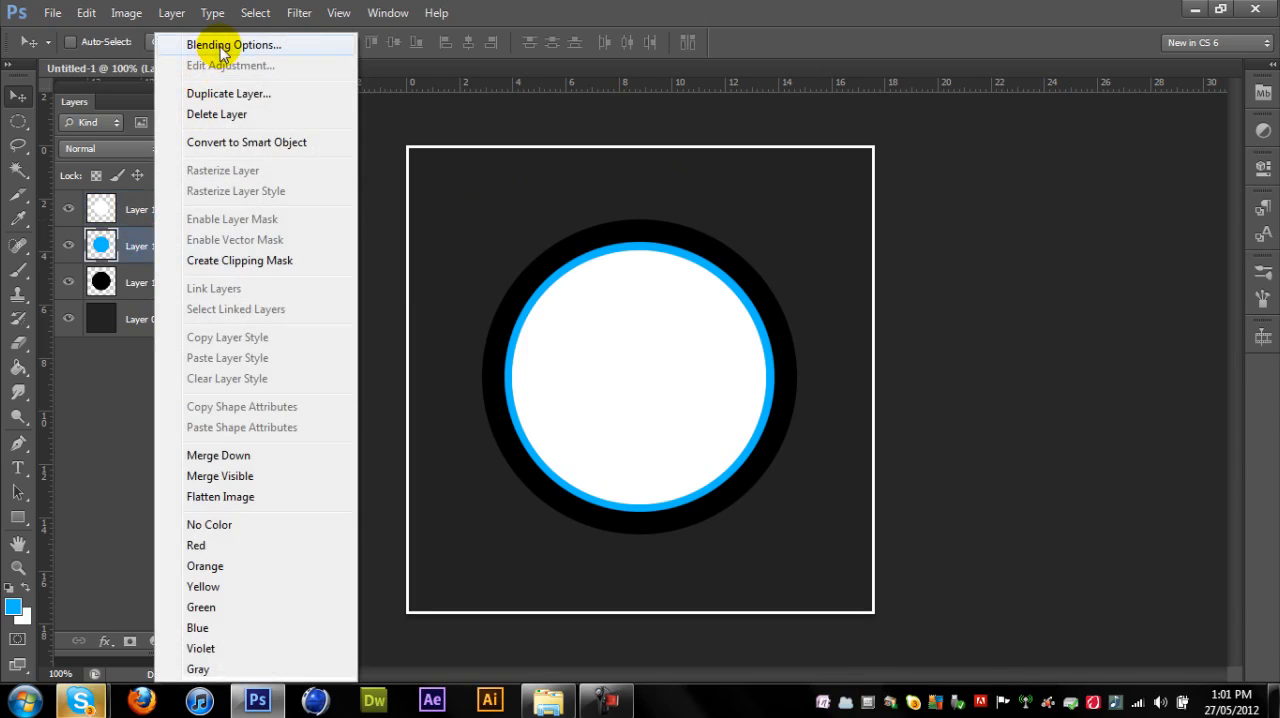
pyautogui.click(218, 42)
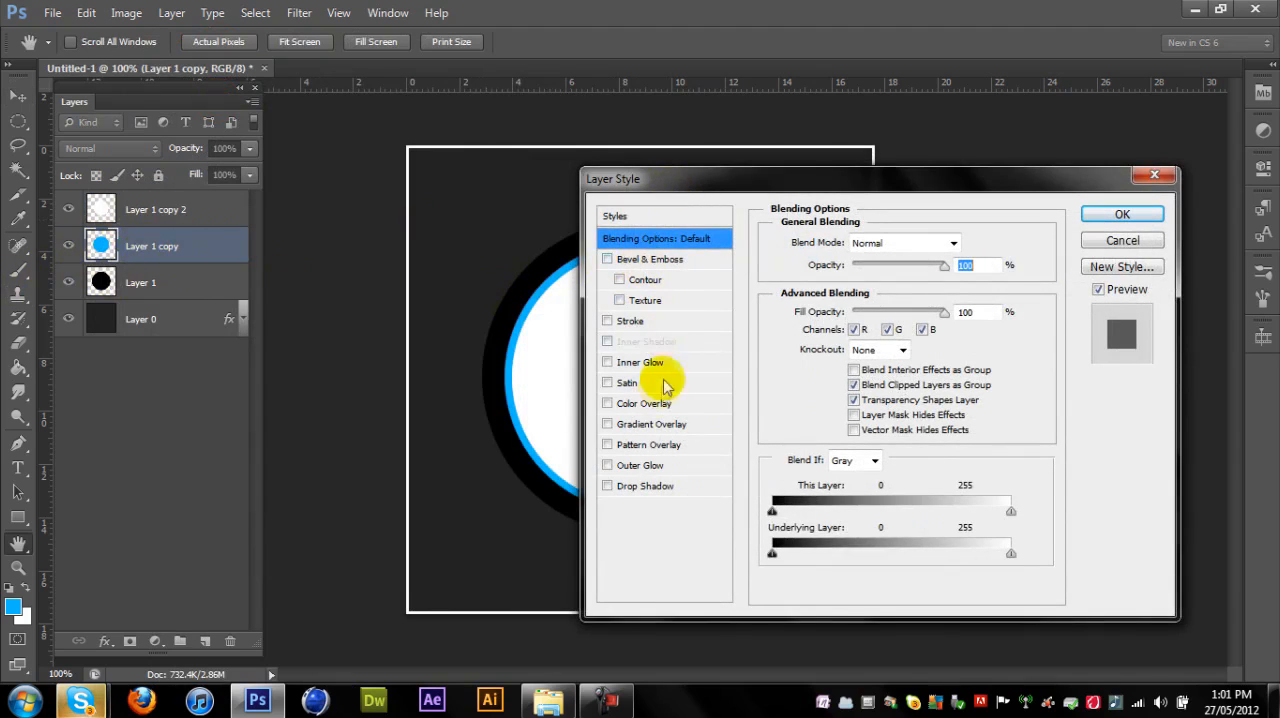
pyautogui.click(641, 260)
pyautogui.moveTo(697, 192); pyautogui.dragTo(974, 149)
pyautogui.moveTo(1117, 251); pyautogui.dragTo(1225, 240)
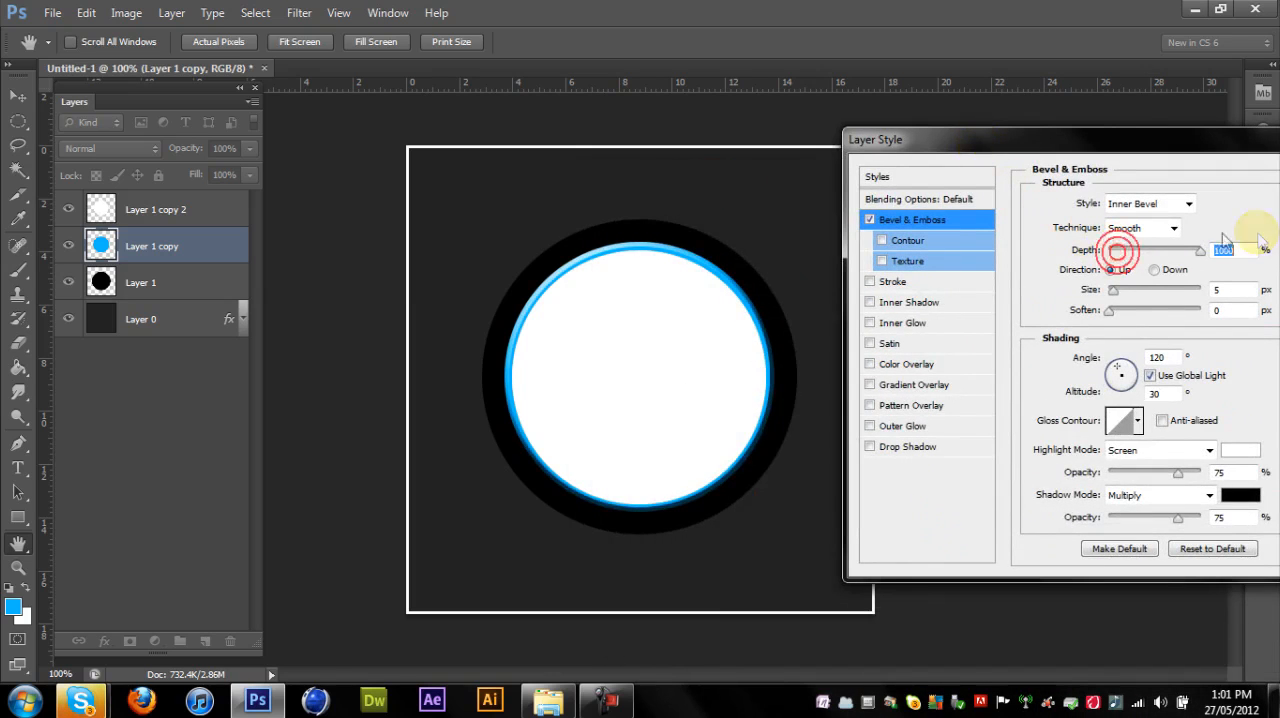
pyautogui.moveTo(1120, 256); pyautogui.dragTo(1183, 260)
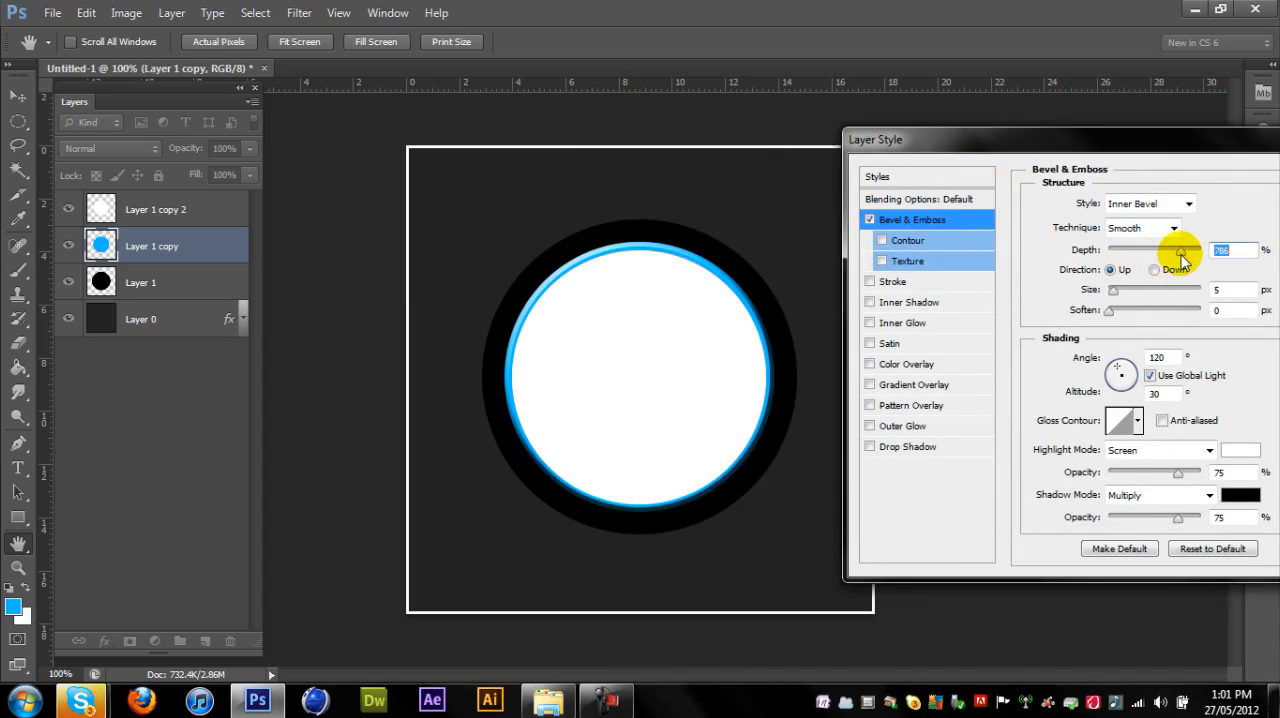
pyautogui.write('700')
pyautogui.moveTo(1113, 289); pyautogui.dragTo(1263, 292)
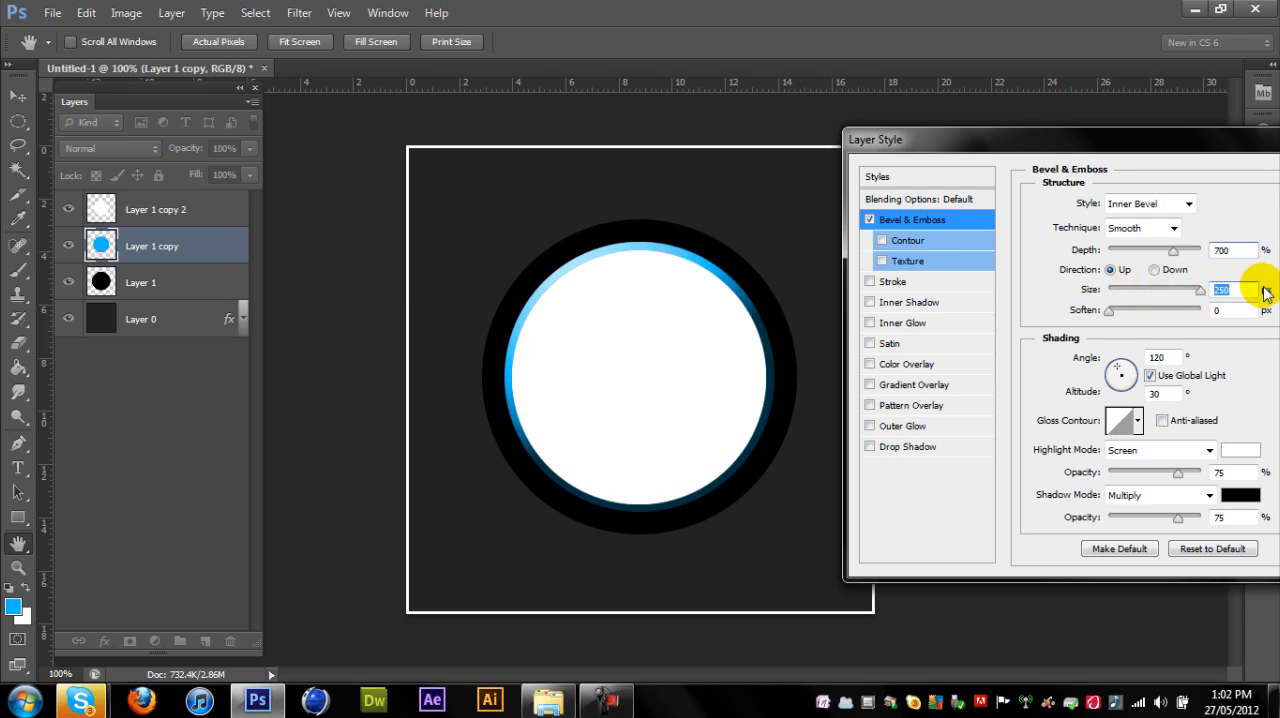
pyautogui.moveTo(1120, 251); pyautogui.dragTo(1225, 255)
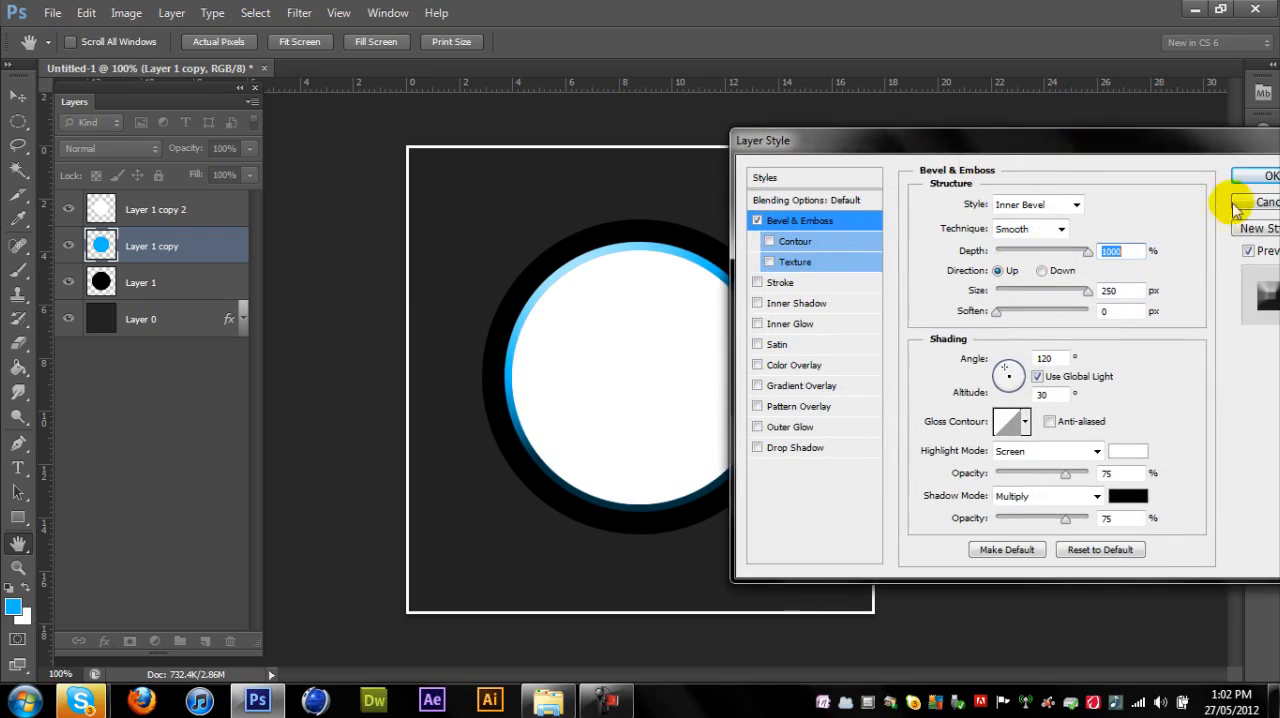
pyautogui.click(1258, 178)
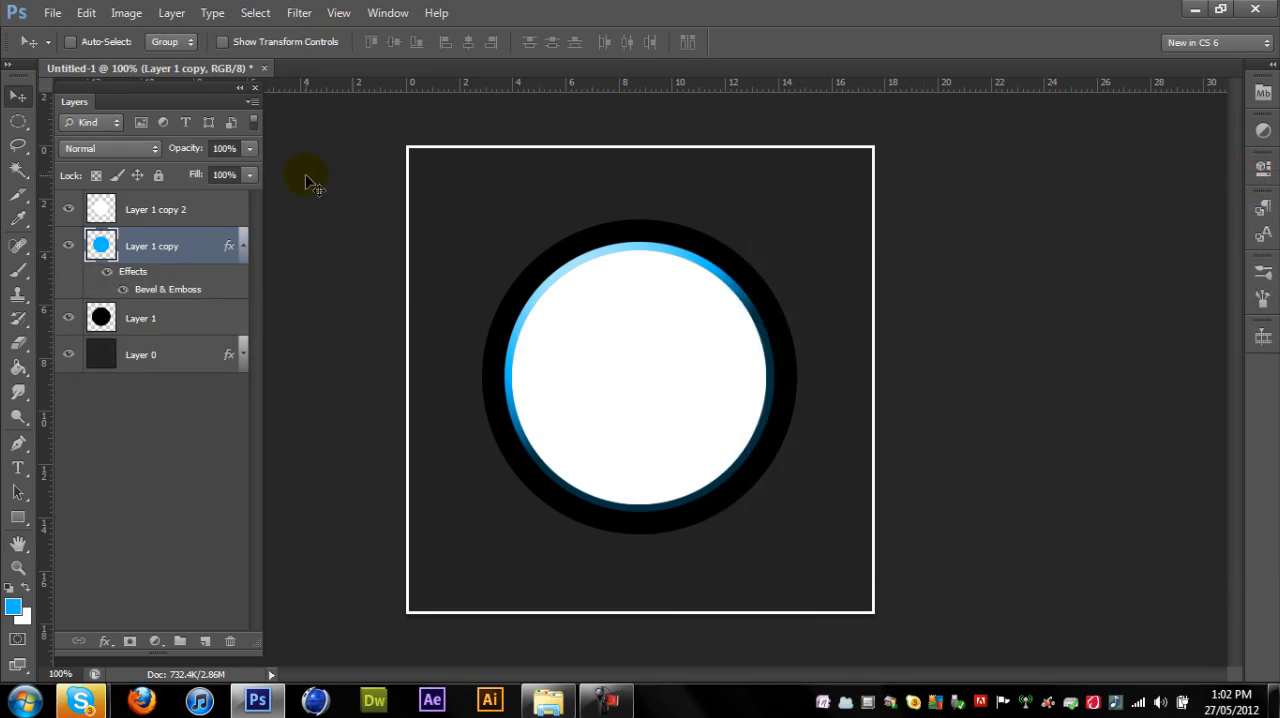
pyautogui.click(240, 248)
# - Add an Inner Shadow to the white circle layer with a distance of 8 px and a size of 62 px
pyautogui.rightClick(174, 211)
pyautogui.click(194, 45)
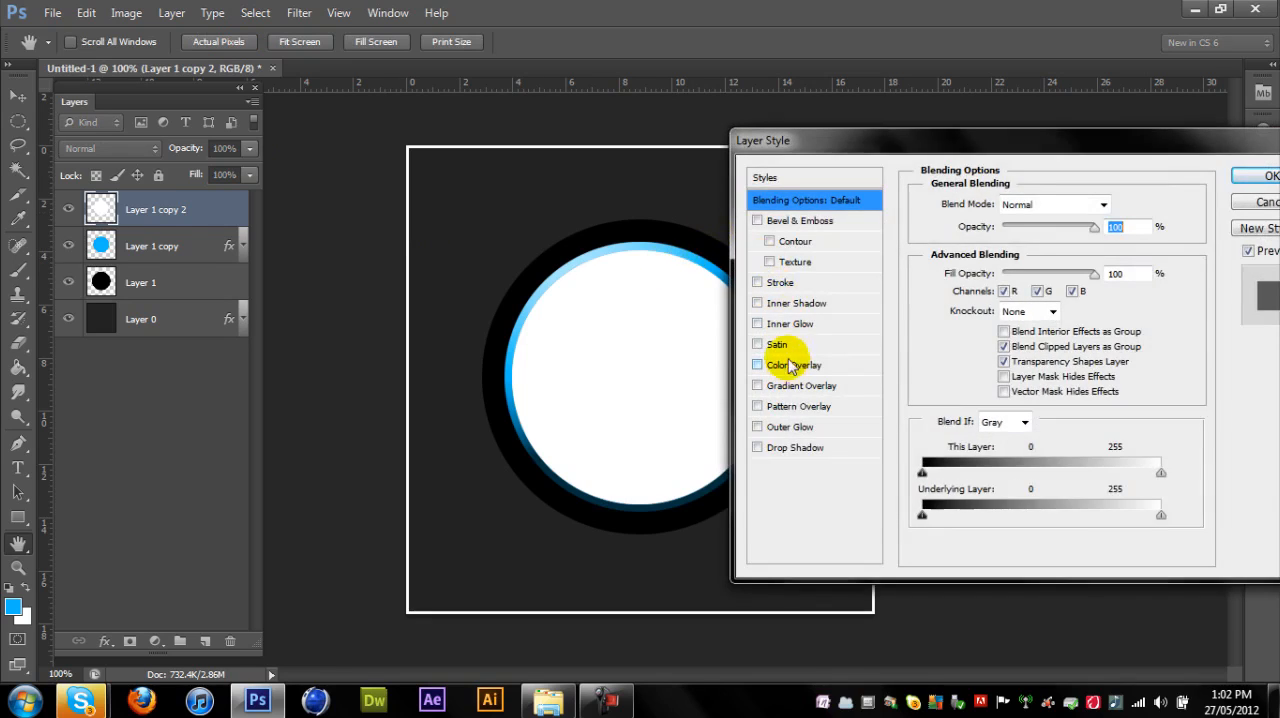
pyautogui.click(780, 303)
pyautogui.moveTo(993, 286); pyautogui.dragTo(1155, 290)
pyautogui.click(1033, 288)
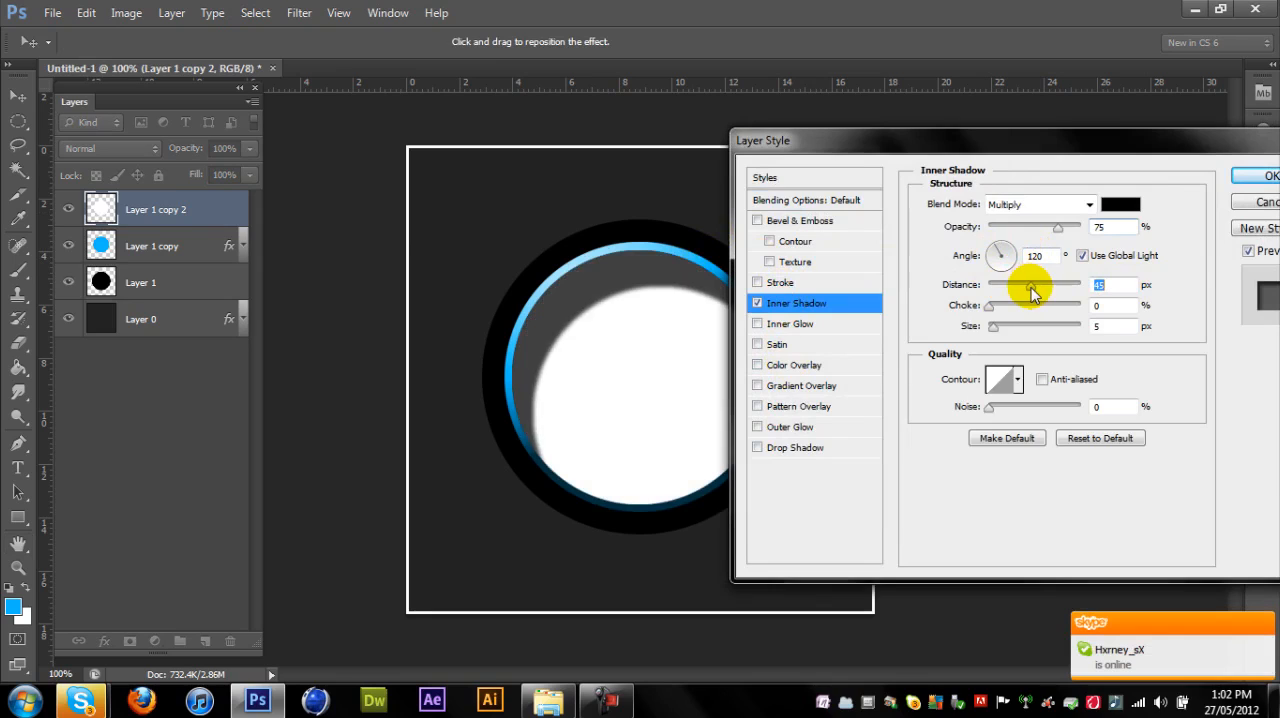
pyautogui.moveTo(1000, 331)
pyautogui.mouseDown()
pyautogui.moveTo(1078, 324)
pyautogui.moveTo(1016, 333)
pyautogui.mouseUp()
pyautogui.moveTo(1033, 290); pyautogui.dragTo(996, 362)
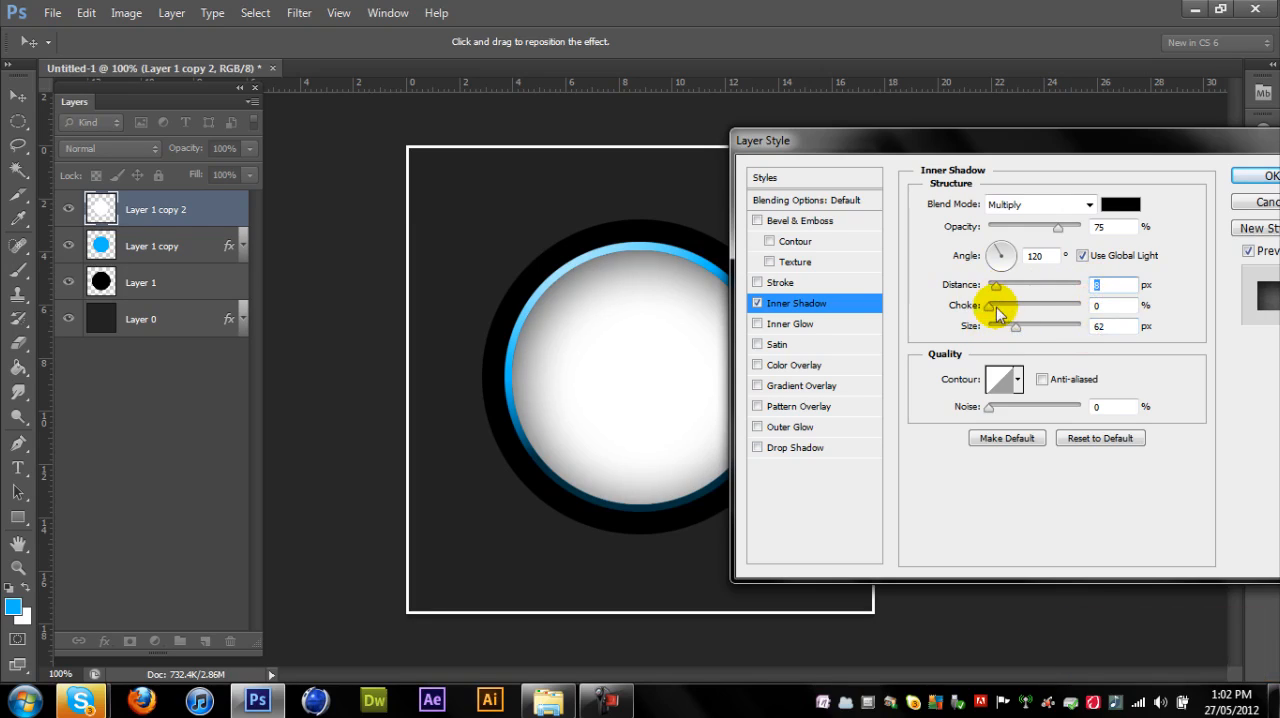
# - Set the inner shadow's distance to 0 px, choke to 20% and size to 50 px, then apply it and collapse the effects list
pyautogui.moveTo(996, 314); pyautogui.dragTo(988, 288)
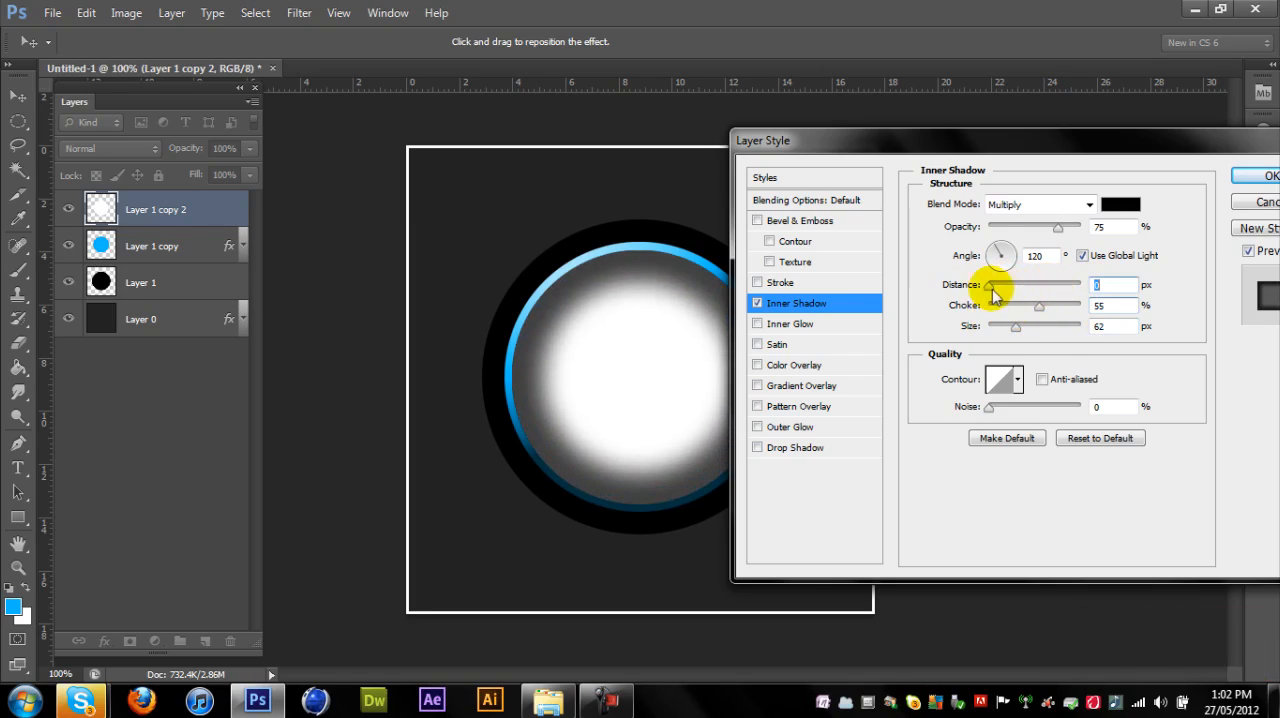
pyautogui.moveTo(1036, 314); pyautogui.dragTo(1016, 318)
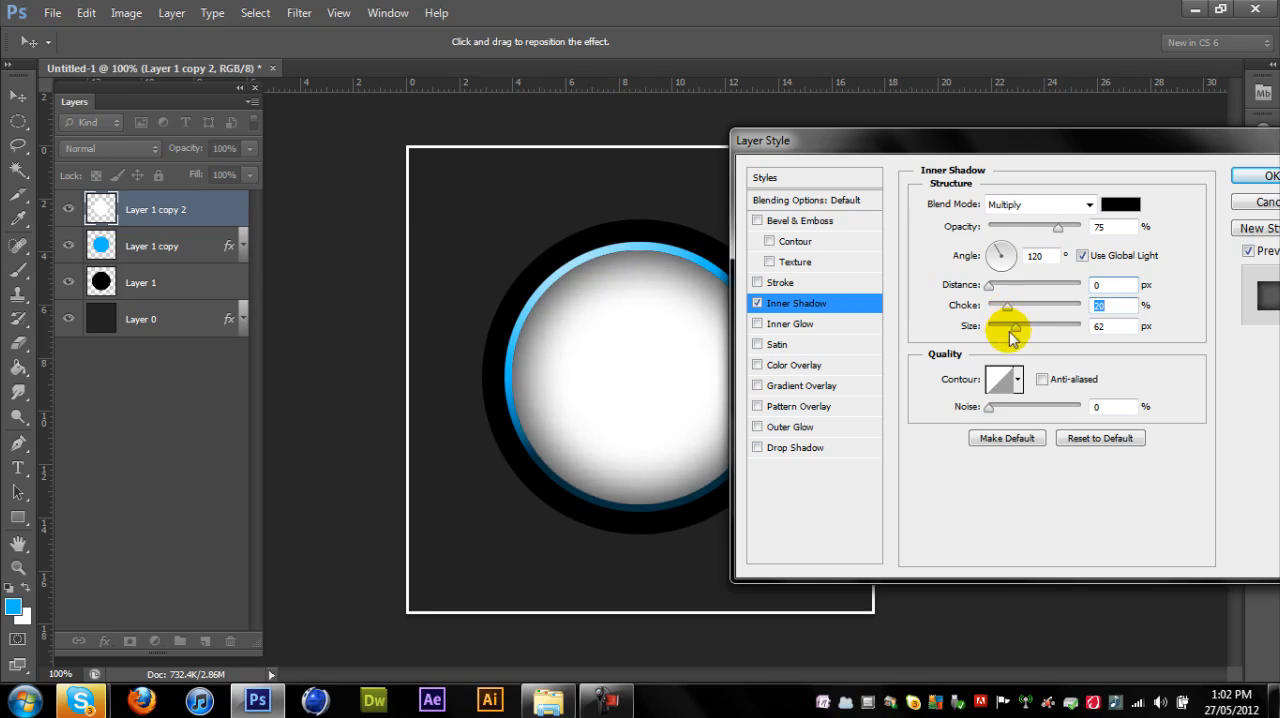
pyautogui.moveTo(1013, 337)
pyautogui.mouseDown()
pyautogui.moveTo(990, 336)
pyautogui.moveTo(1017, 340)
pyautogui.mouseUp()
pyautogui.write('50')
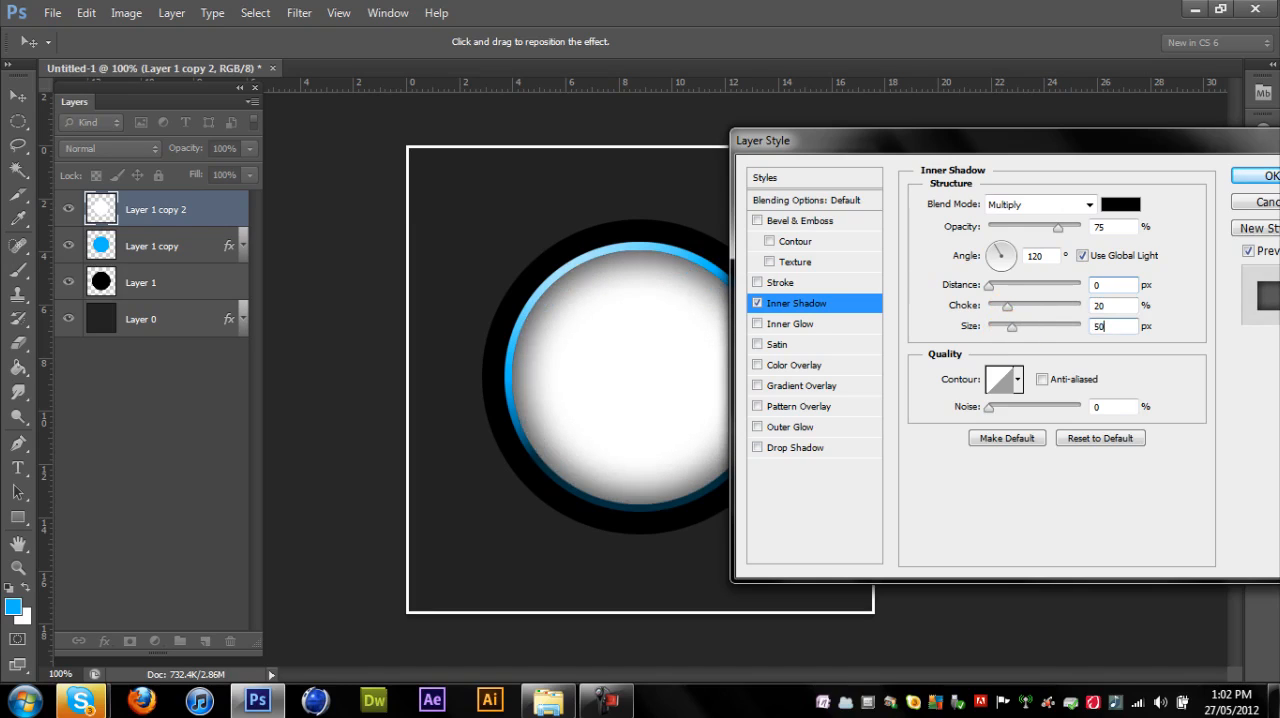
pyautogui.click(1268, 180)
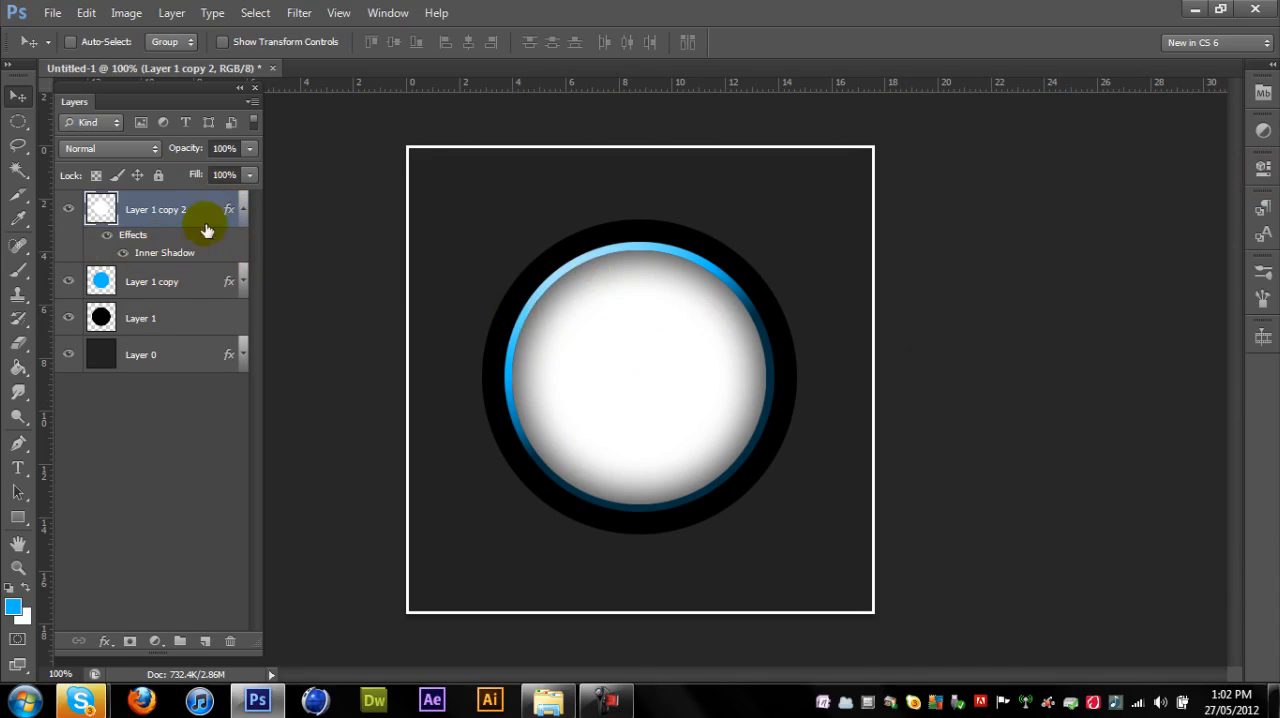
pyautogui.click(242, 210)
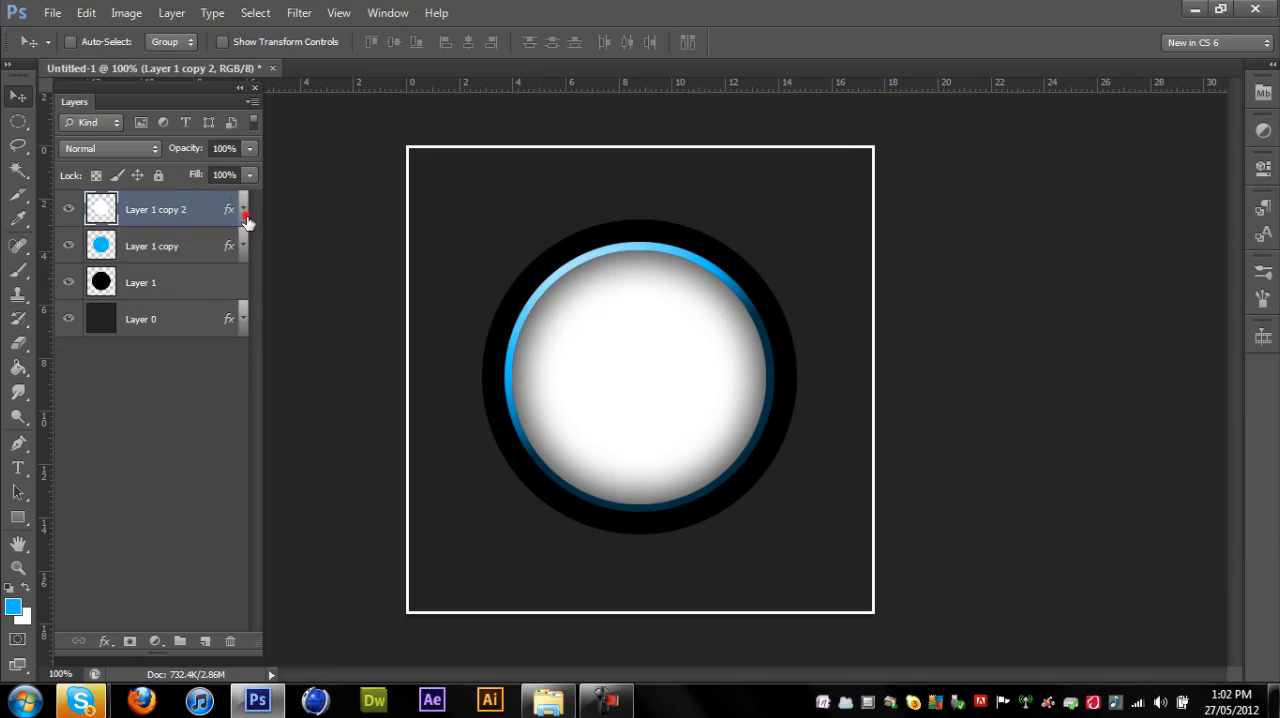
# - Enable Bevel & Emboss on the black circle layer with a depth of 1000% and a size of 250 px
pyautogui.rightClick(103, 286)
pyautogui.click(229, 238)
pyautogui.click(786, 220)
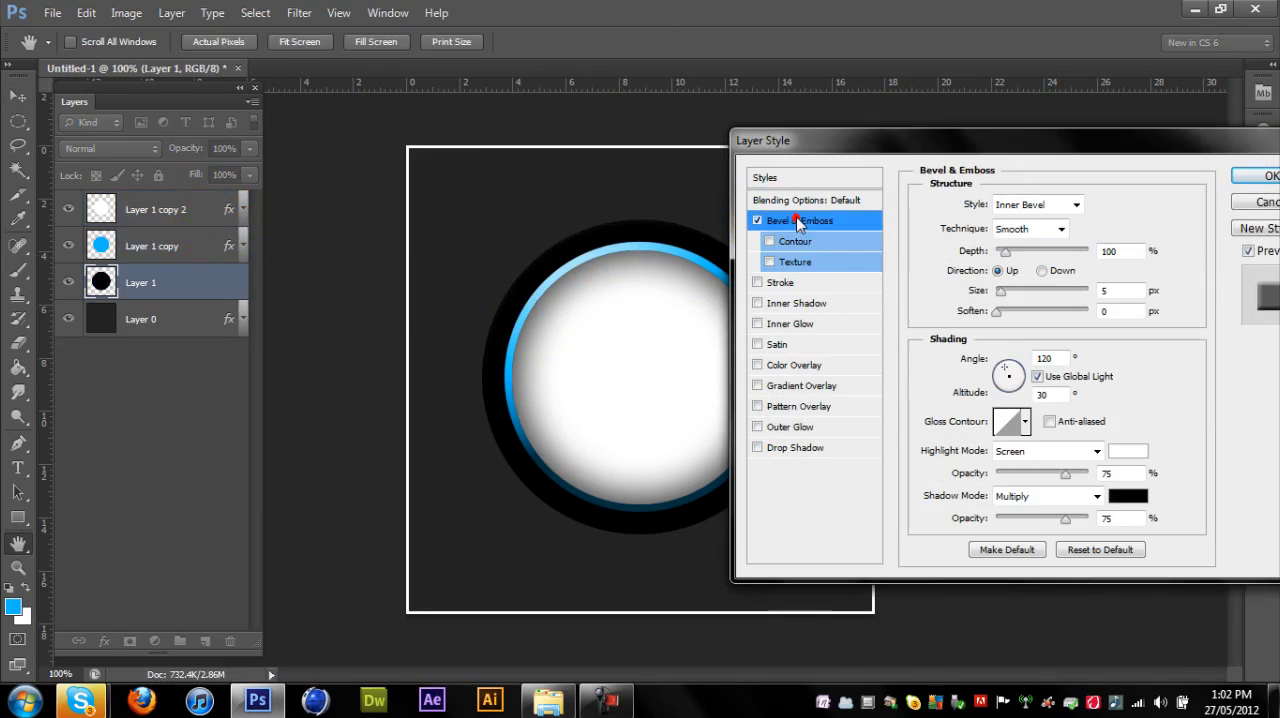
pyautogui.moveTo(1005, 252); pyautogui.dragTo(1094, 254)
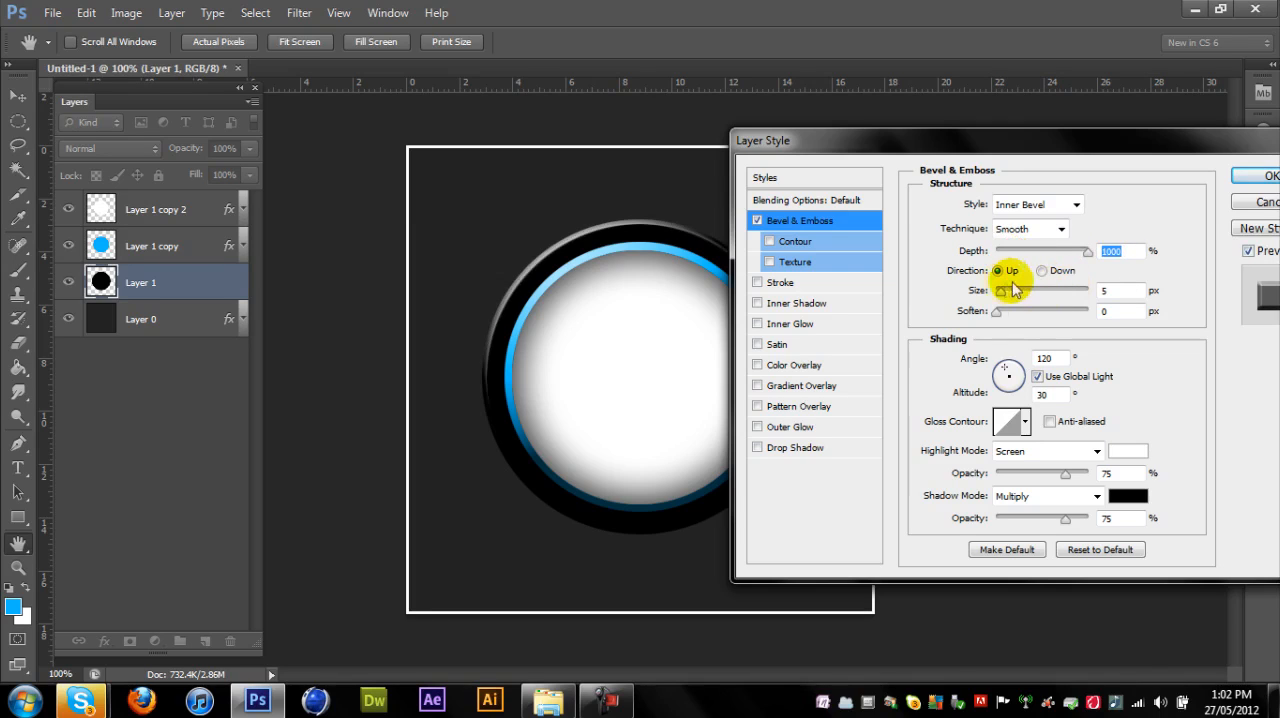
pyautogui.moveTo(1002, 291); pyautogui.dragTo(1094, 292)
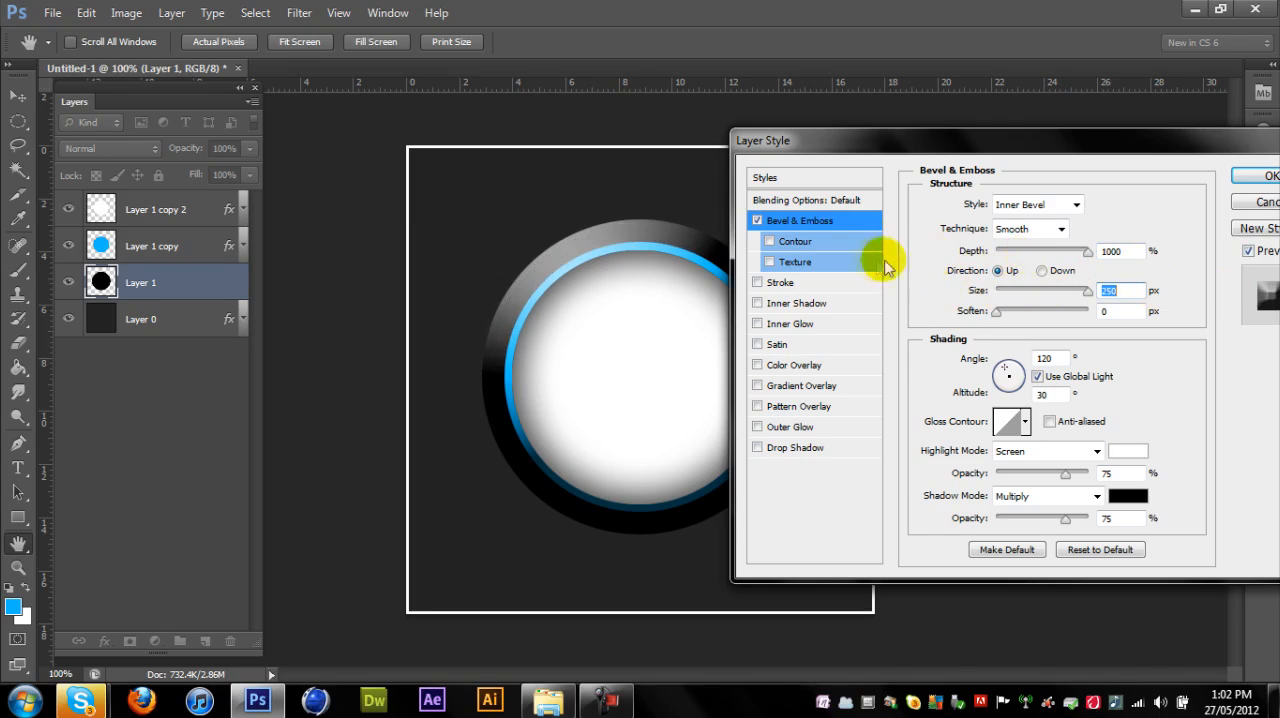
# - Add a Gradient Overlay to the black circle layer and set the gradient's end stop at location 100 to #00baff
pyautogui.moveTo(907, 145); pyautogui.dragTo(991, 147)
pyautogui.click(903, 387)
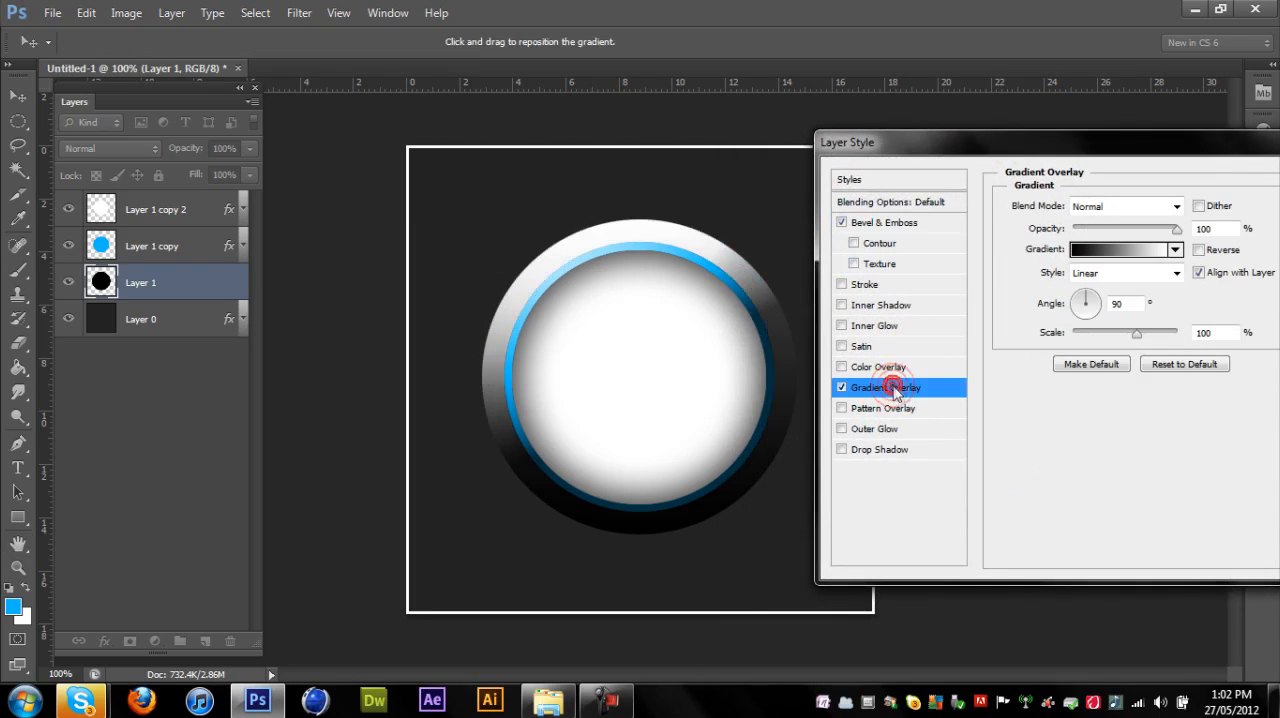
pyautogui.click(1115, 249)
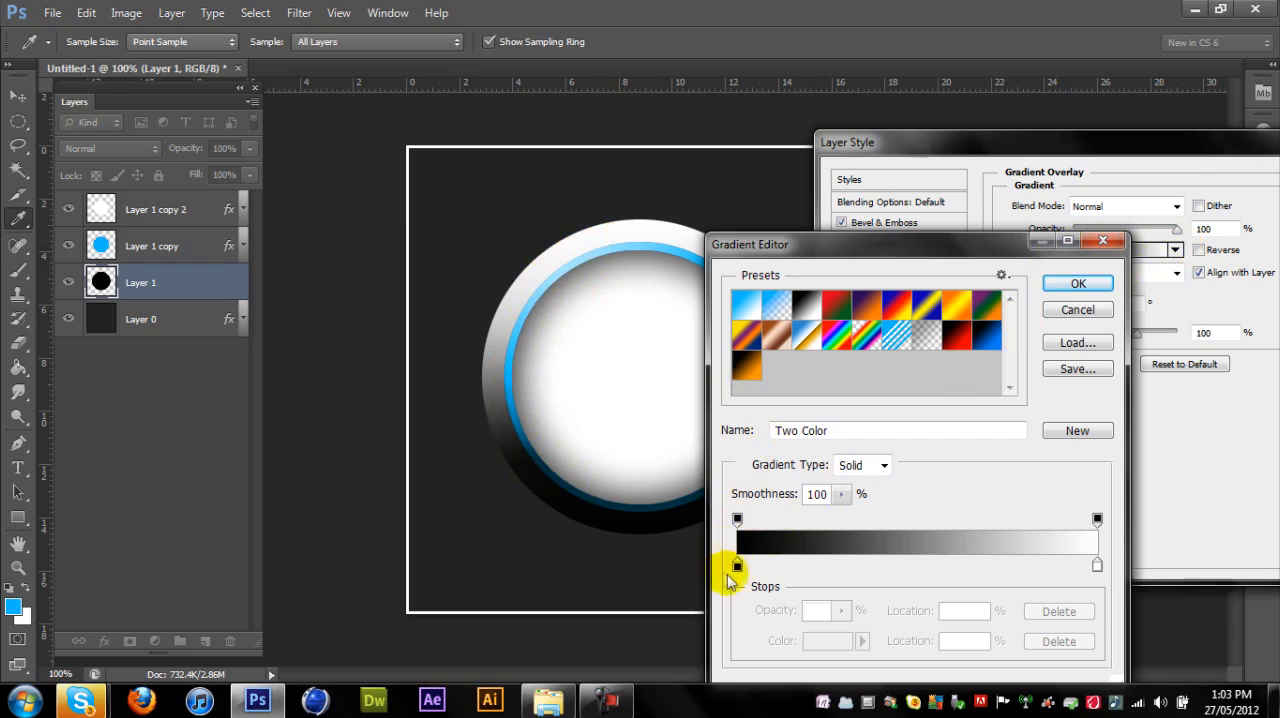
pyautogui.click(1097, 565)
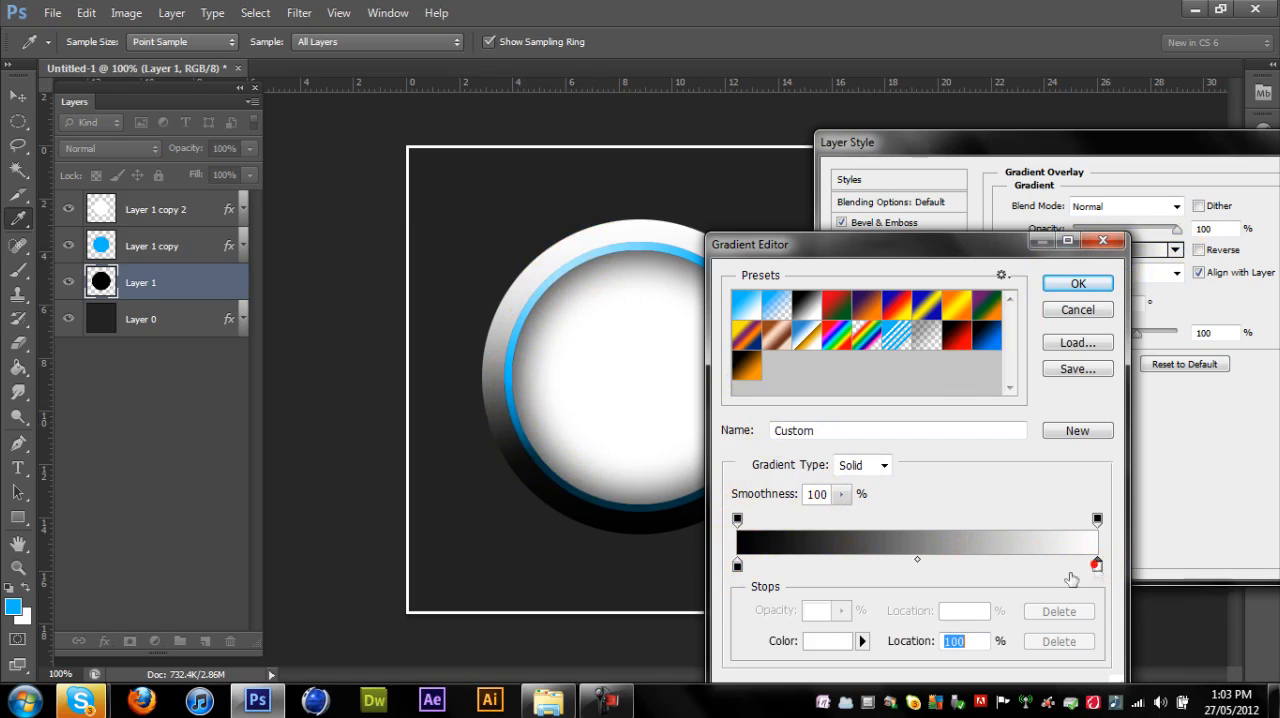
pyautogui.click(818, 643)
pyautogui.doubleClick(1078, 568)
pyautogui.write('00')
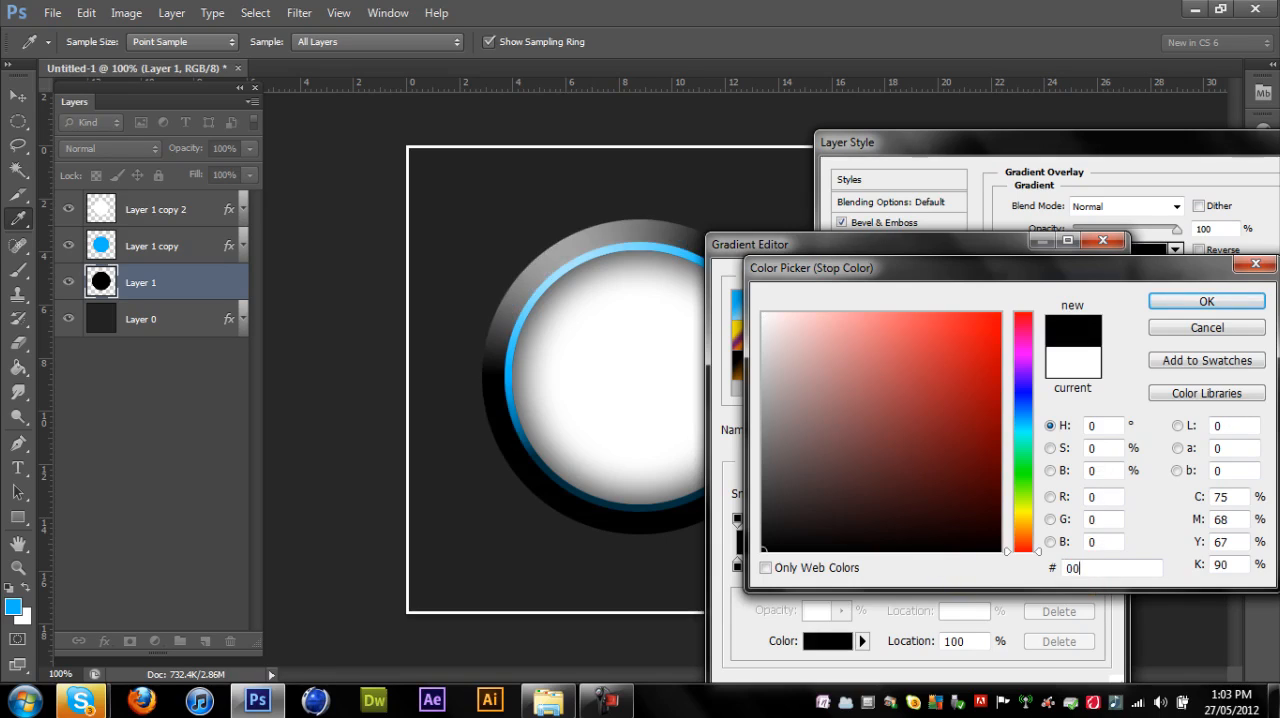
pyautogui.write('baff')
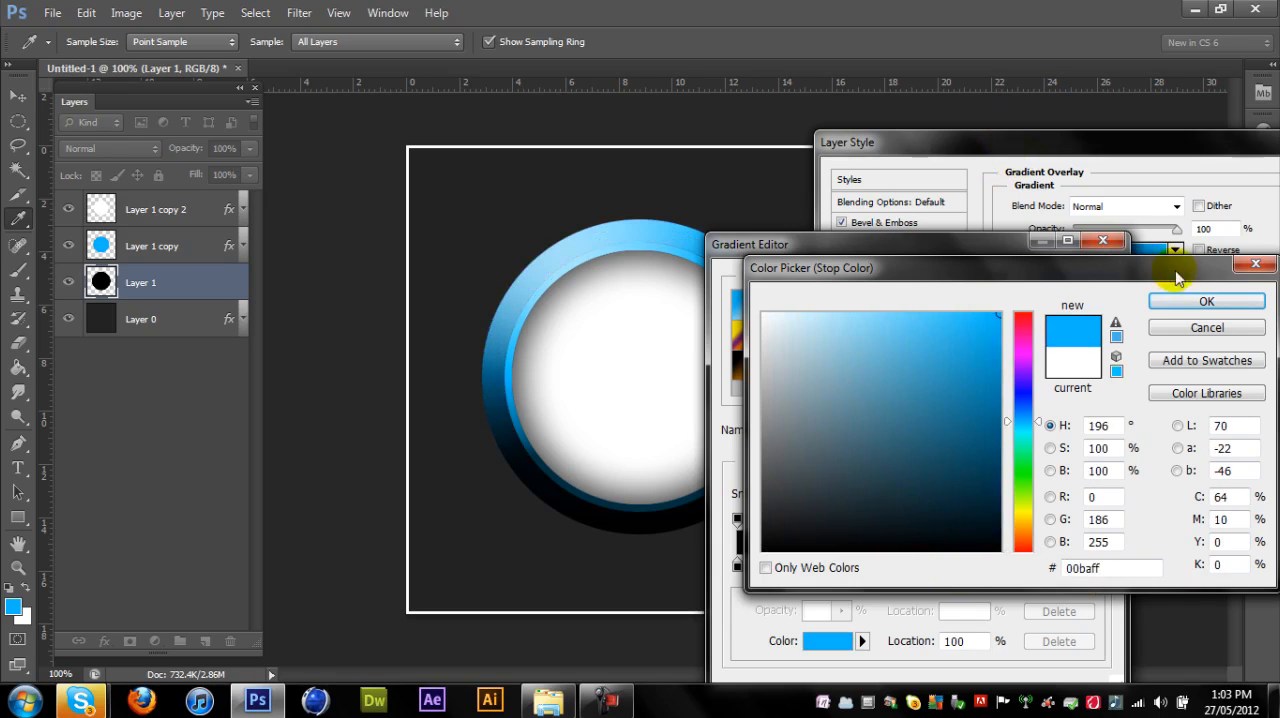
pyautogui.click(1207, 300)
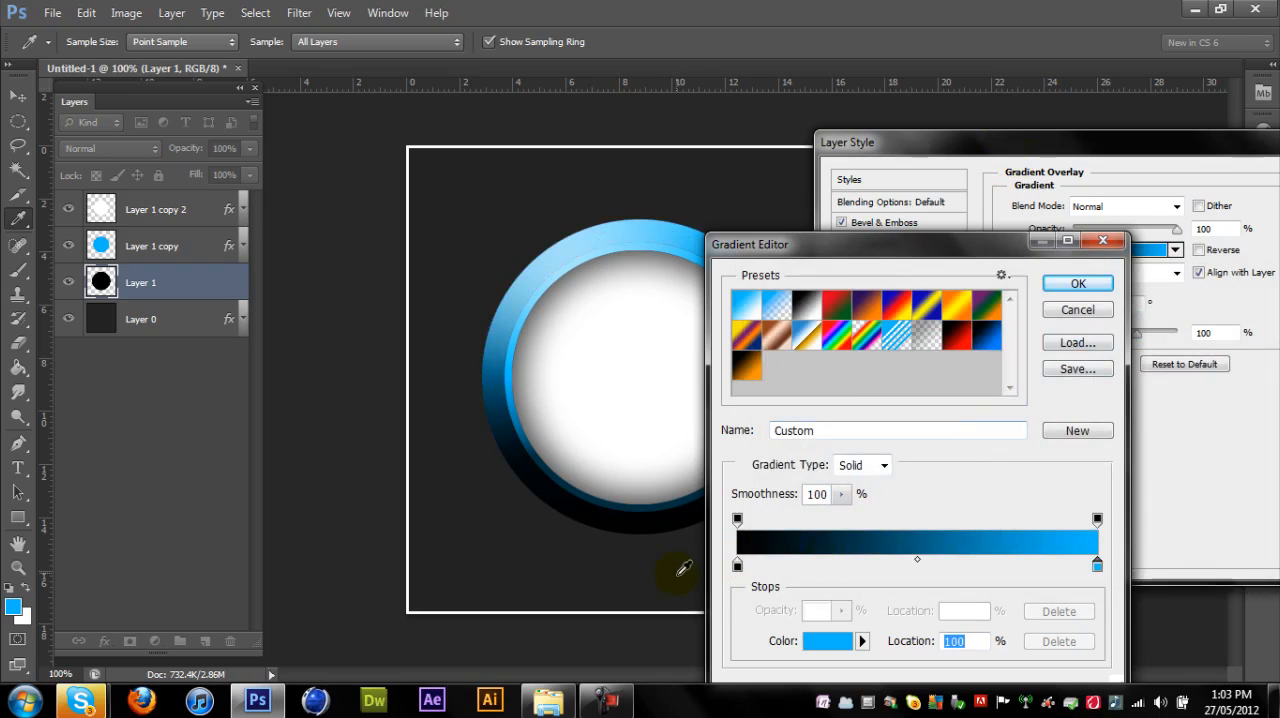
# - Set the gradient's start stop at location 0 to dark blue #003042 and accept the gradient
pyautogui.click(737, 567)
pyautogui.click(812, 645)
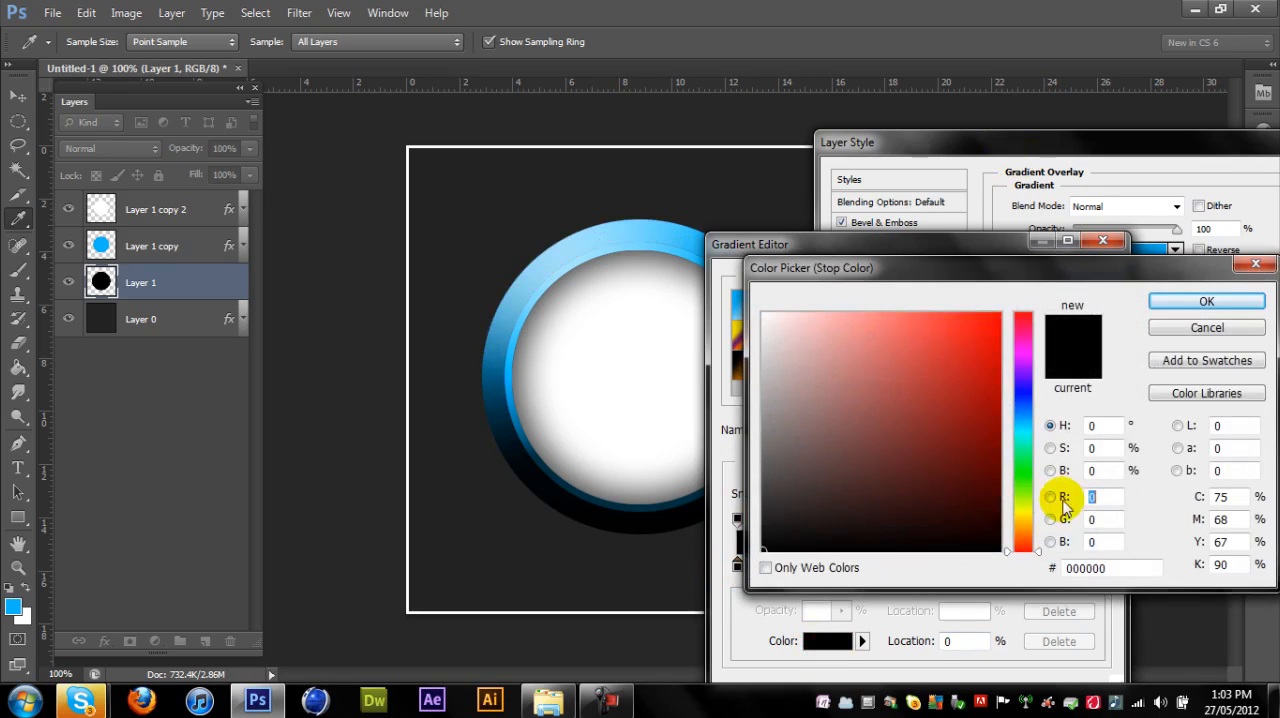
pyautogui.doubleClick(1106, 567)
pyautogui.write('00baff')
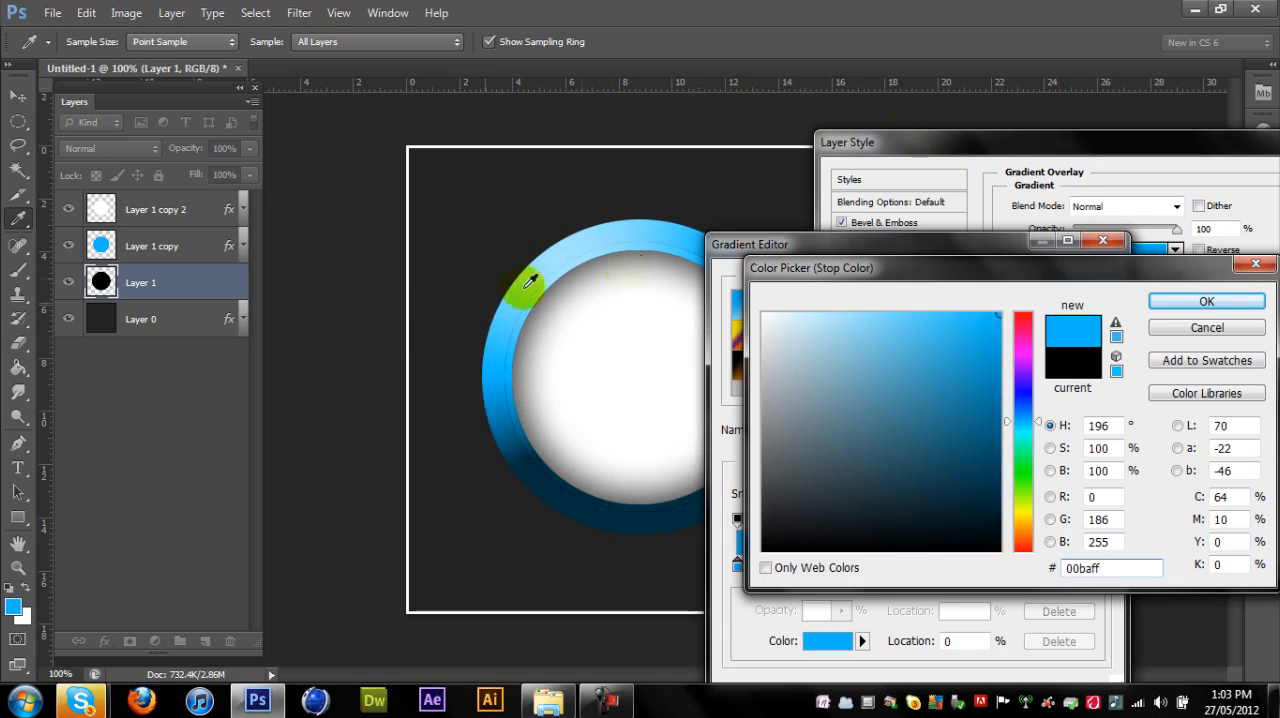
pyautogui.moveTo(975, 356); pyautogui.dragTo(1010, 490)
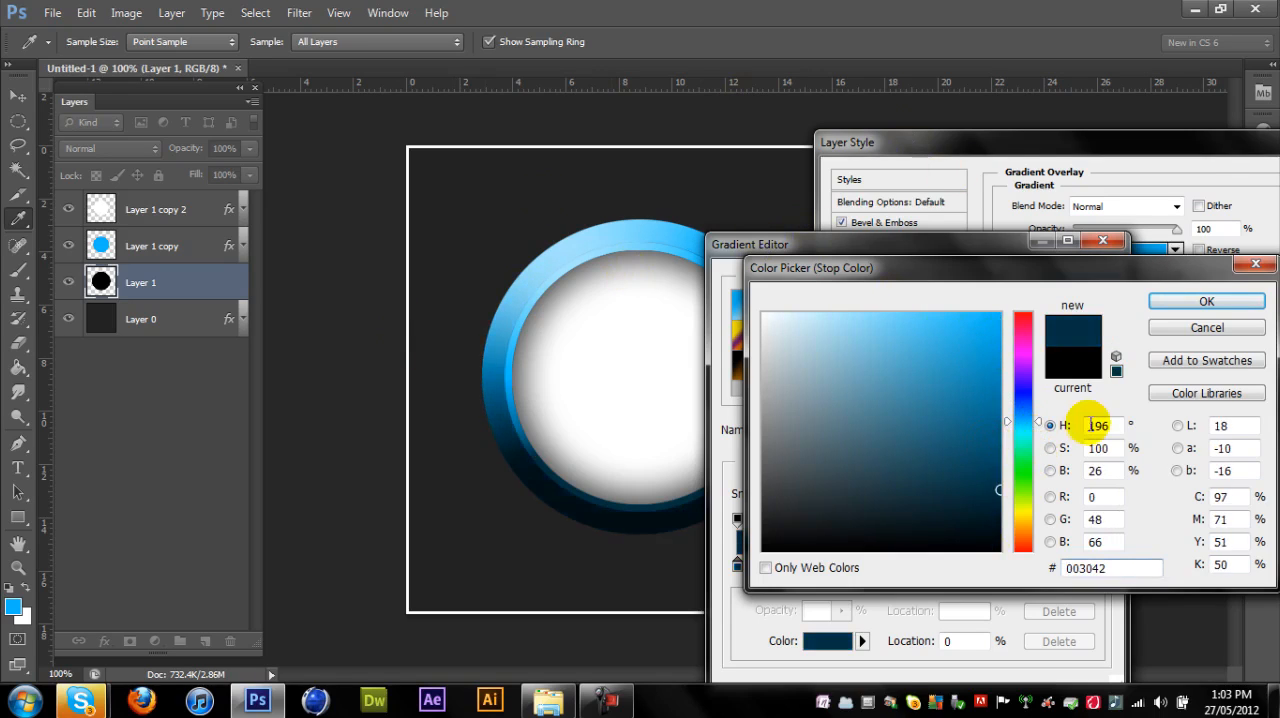
pyautogui.click(1230, 303)
pyautogui.click(1075, 285)
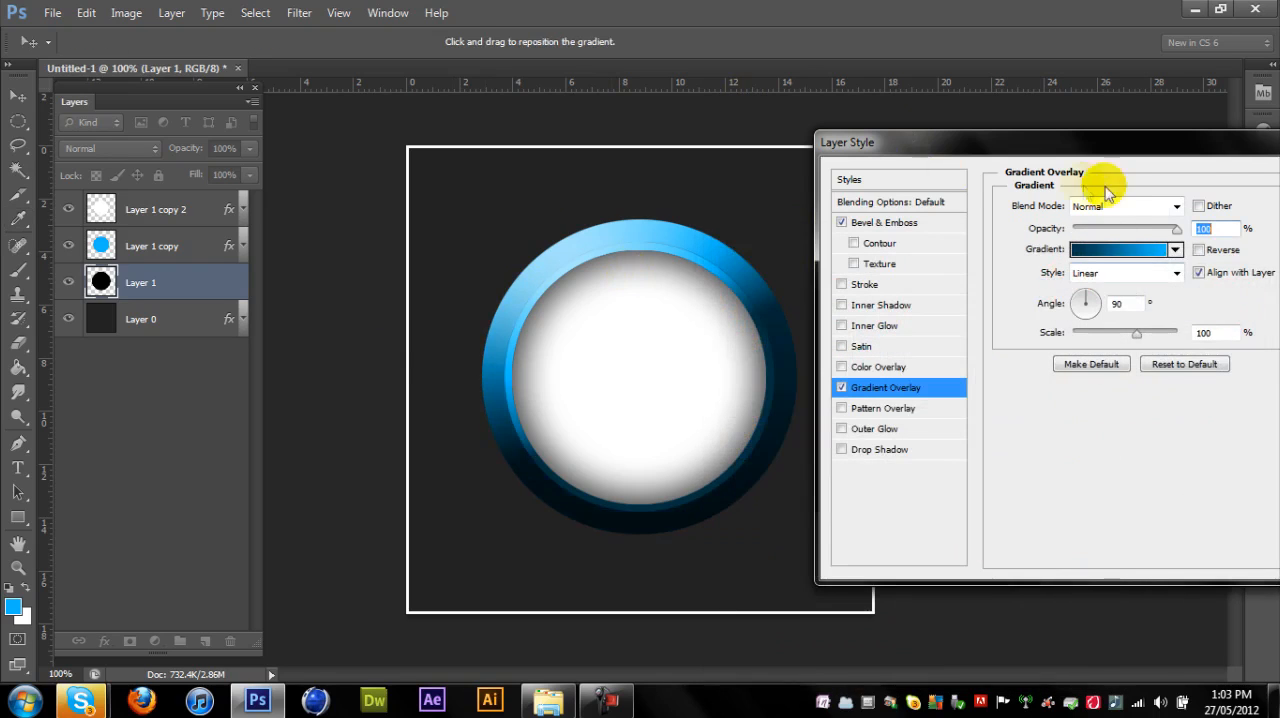
# - Try the Overlay blend mode on the gradient overlay and return it to Normal
pyautogui.click(1105, 206)
pyautogui.click(1075, 455)
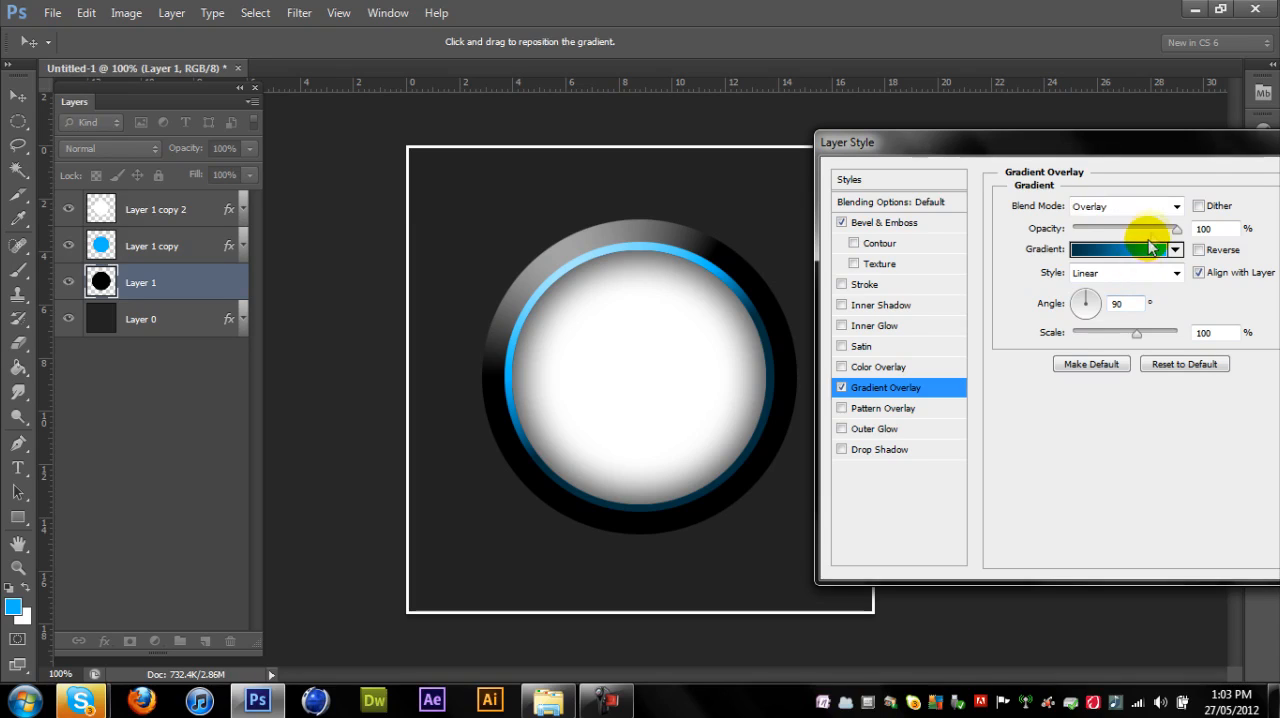
pyautogui.click(1128, 206)
pyautogui.click(1092, 216)
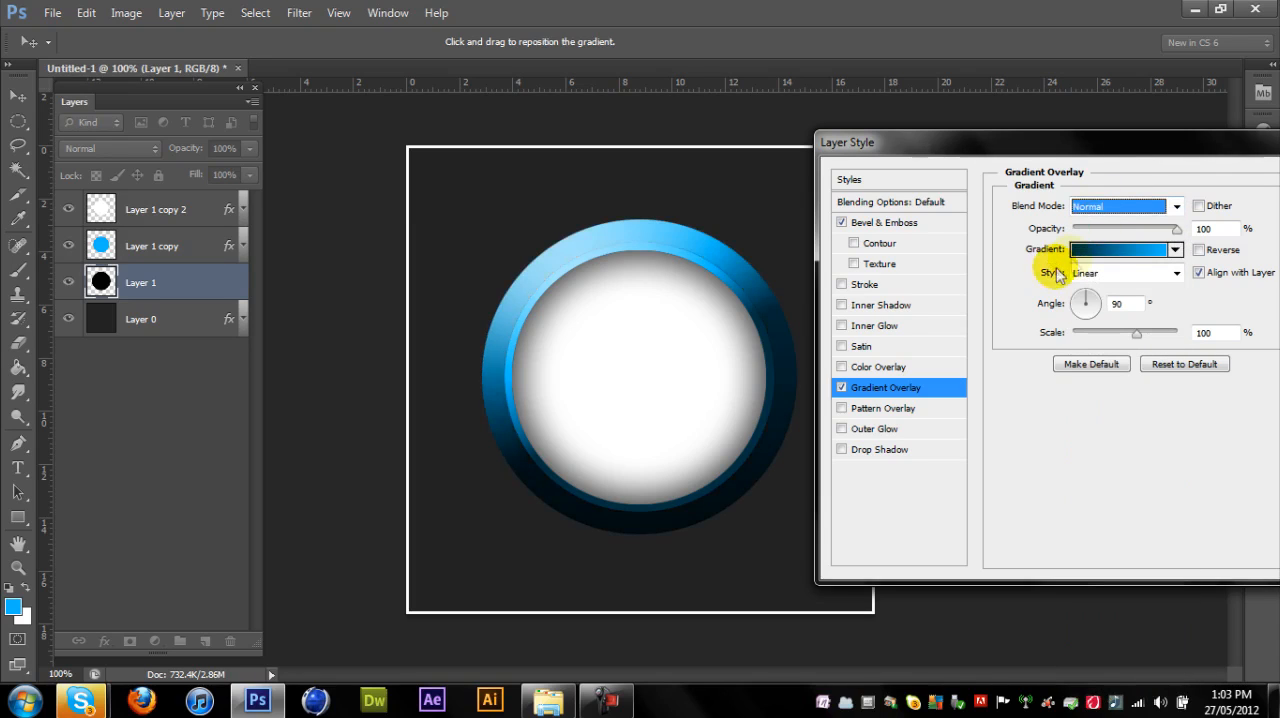
# - Lower the gradient overlay's opacity to 43%
pyautogui.click(1136, 229)
pyautogui.moveTo(1136, 229); pyautogui.dragTo(1117, 233)
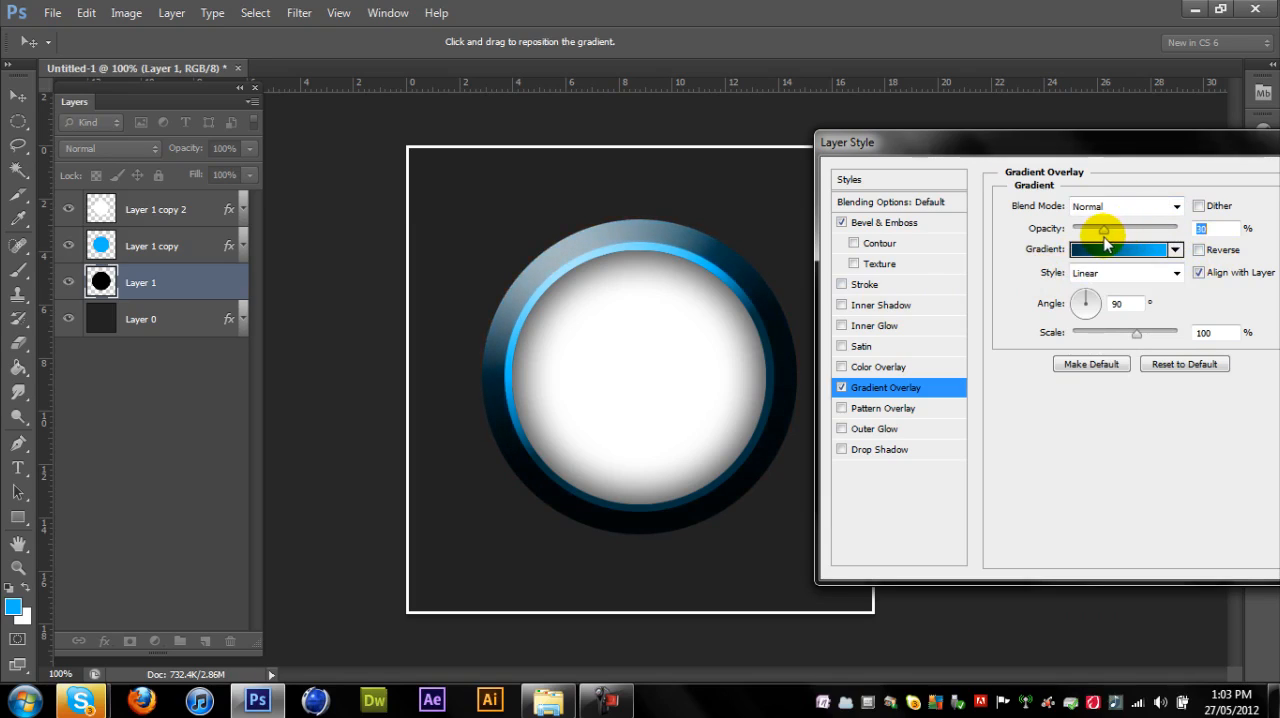
pyautogui.moveTo(1097, 244); pyautogui.dragTo(1120, 236)
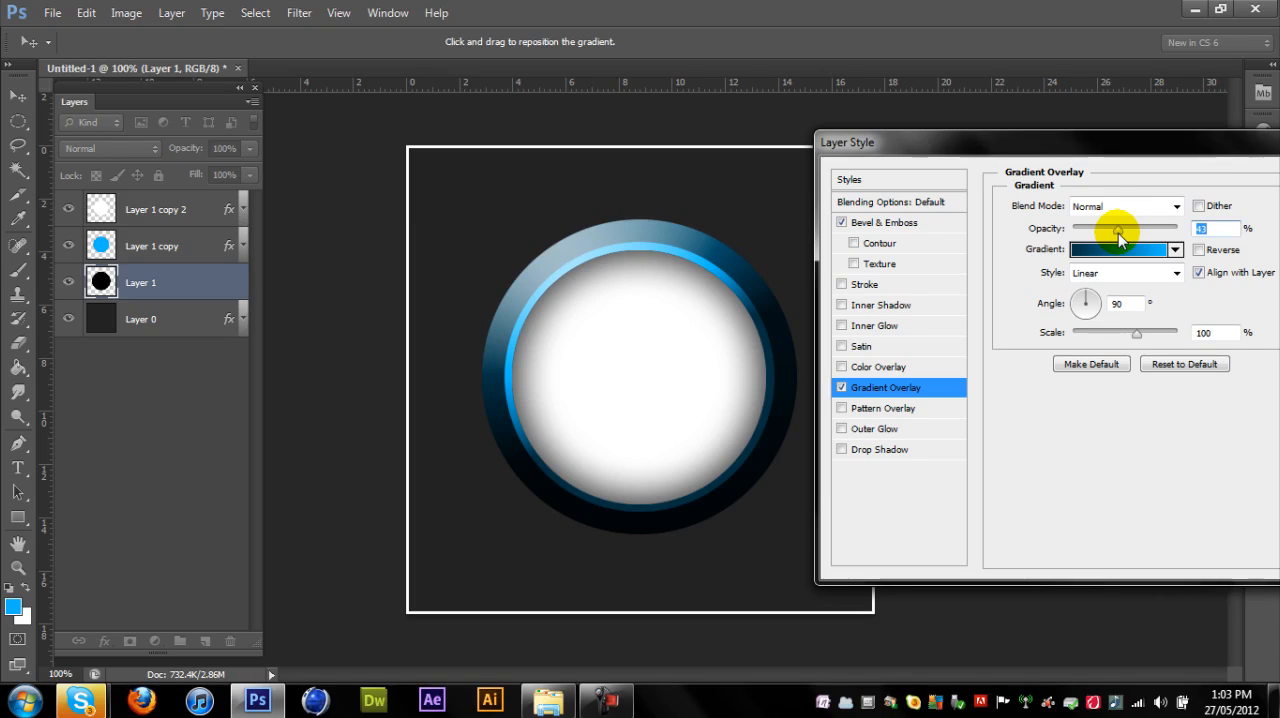
# - Add an Inner Glow to the black circle layer and set its colour to pure blue #0600ff
pyautogui.click(870, 325)
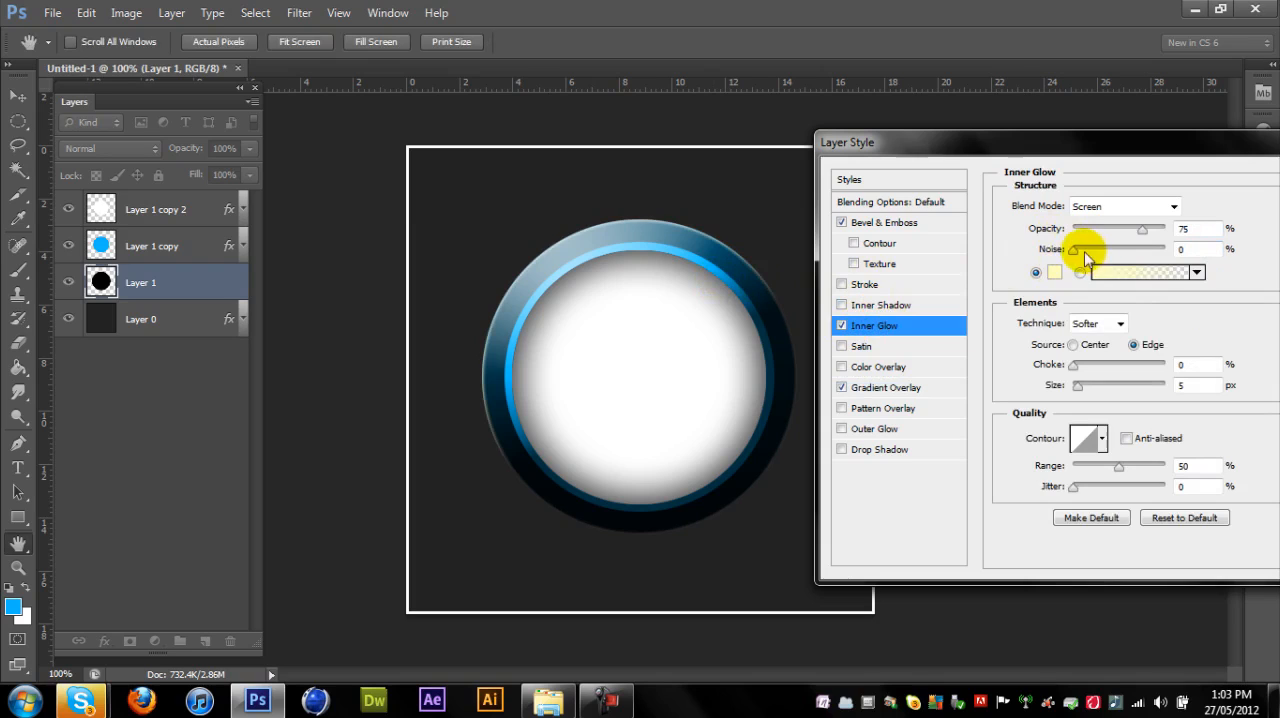
pyautogui.click(1052, 272)
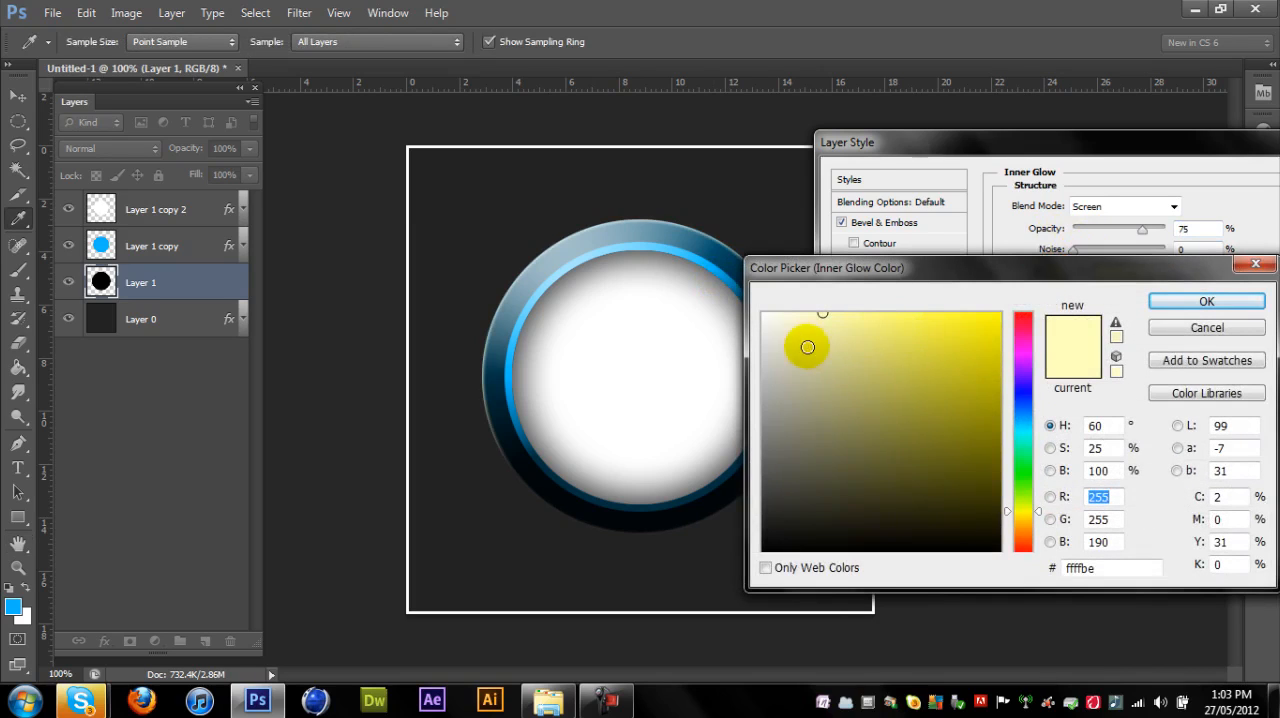
pyautogui.moveTo(807, 347); pyautogui.dragTo(883, 355)
pyautogui.click(1023, 414)
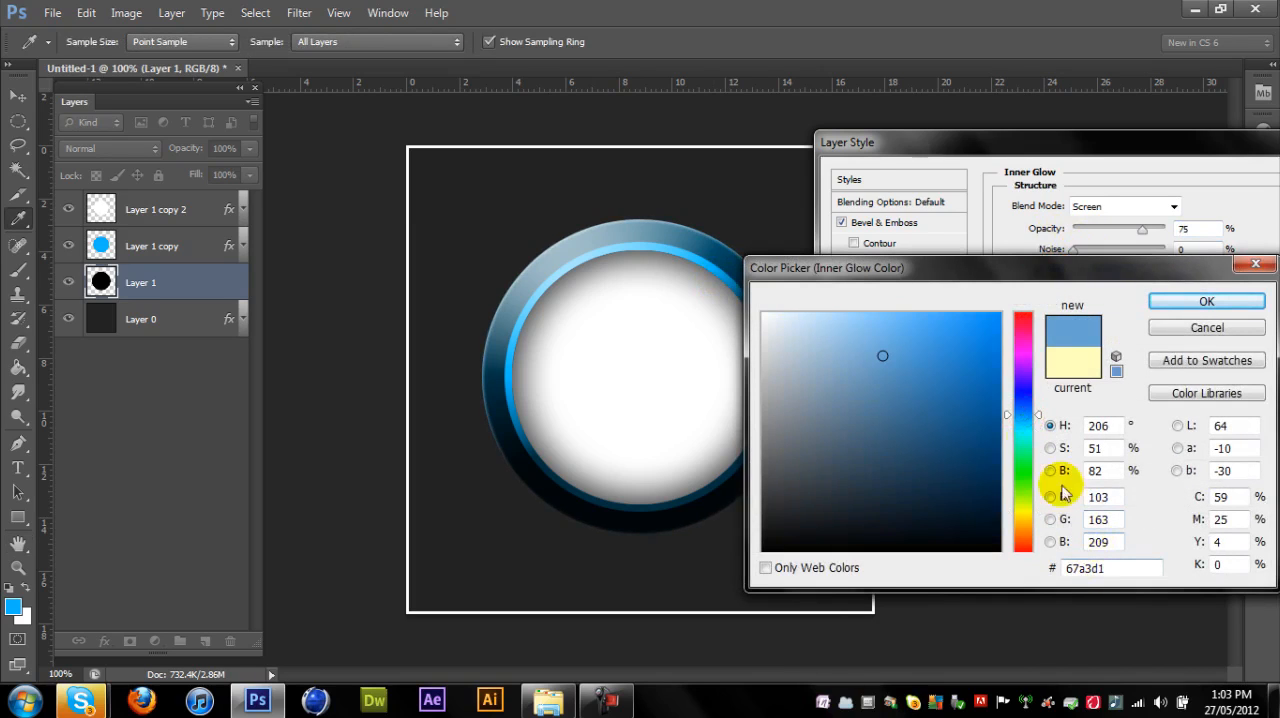
pyautogui.click(1020, 391)
pyautogui.moveTo(990, 381); pyautogui.dragTo(1003, 311)
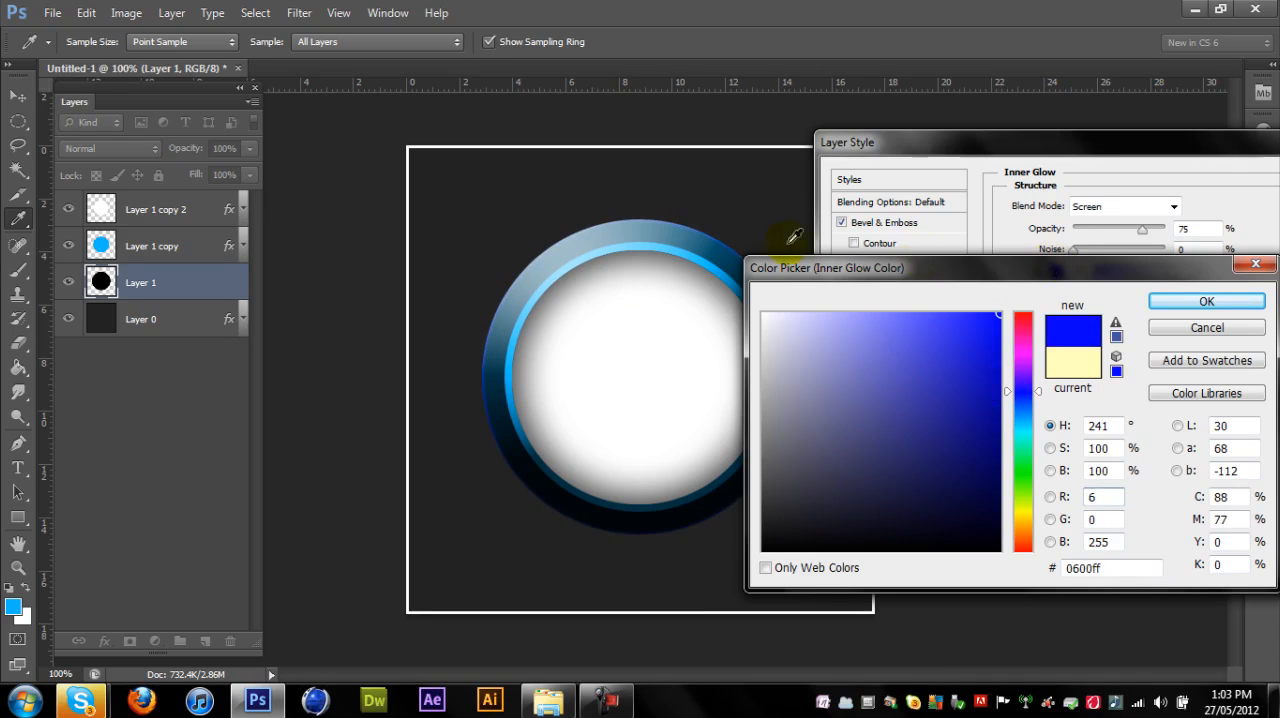
pyautogui.click(1214, 304)
# - Try smaller sizes for the inner glow and settle on 5 px
pyautogui.moveTo(1078, 386); pyautogui.dragTo(1036, 392)
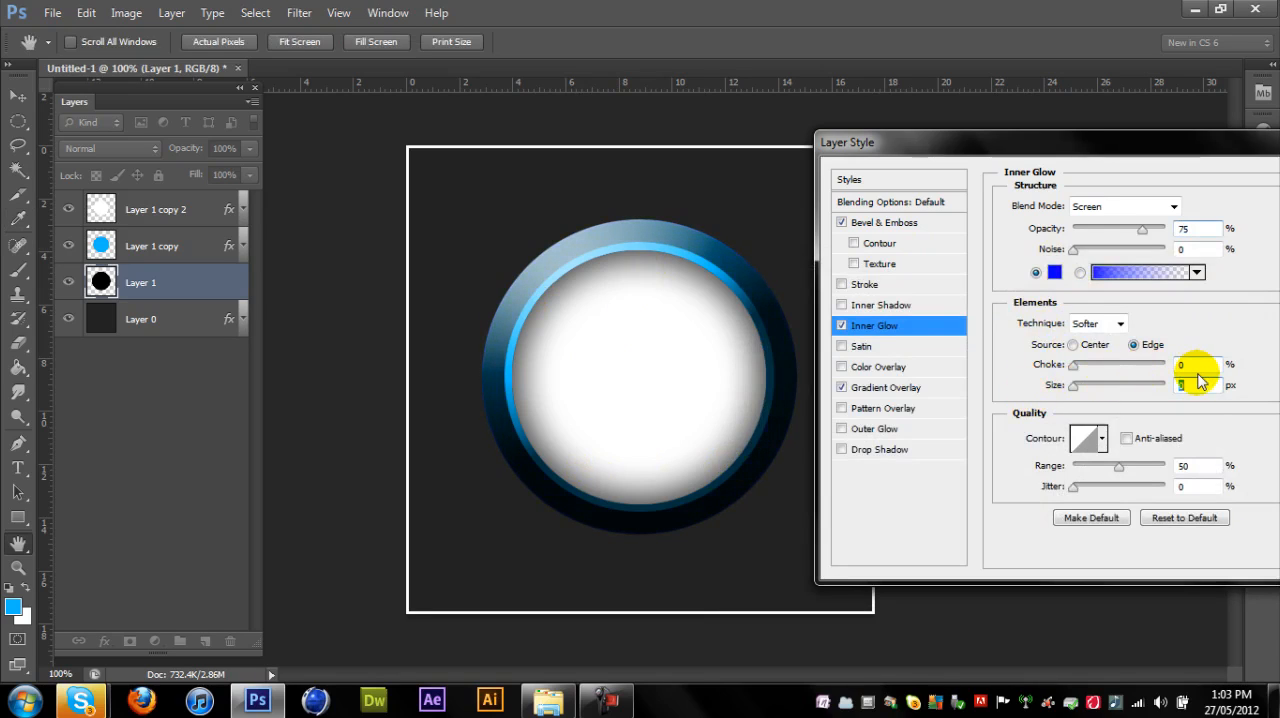
pyautogui.write('3')
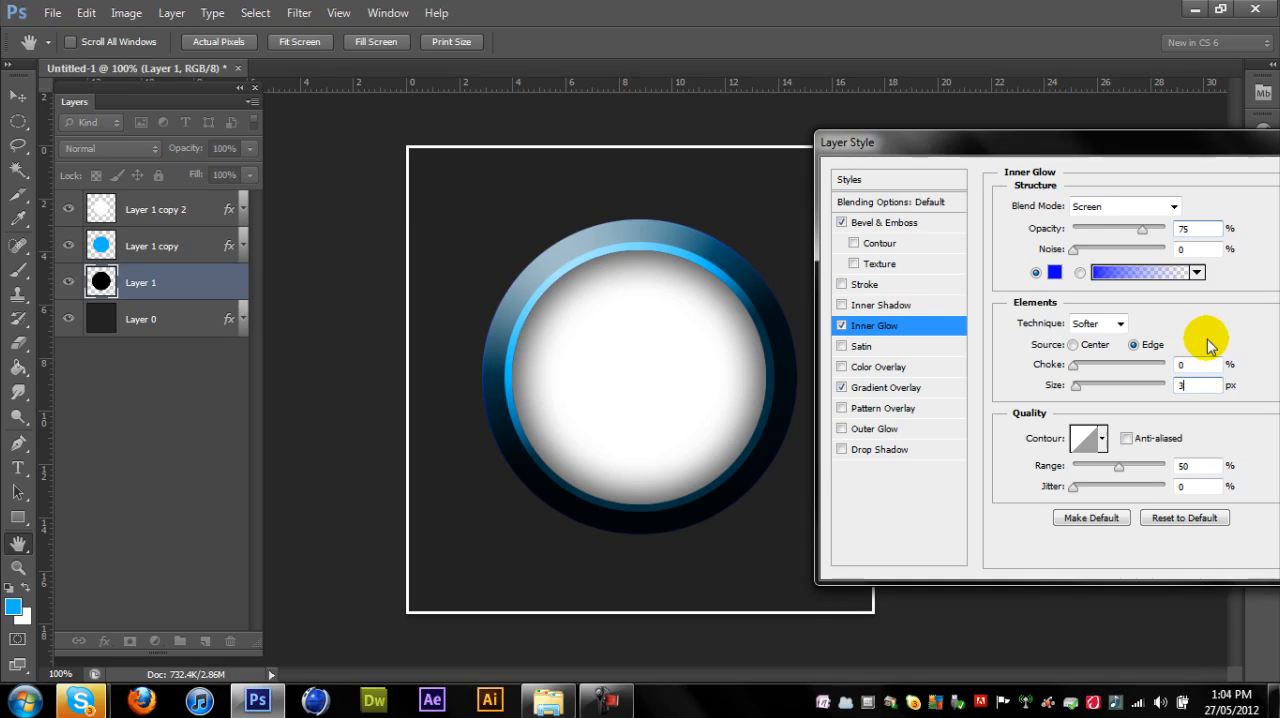
pyautogui.press('BackSpace')
pyautogui.write('5')
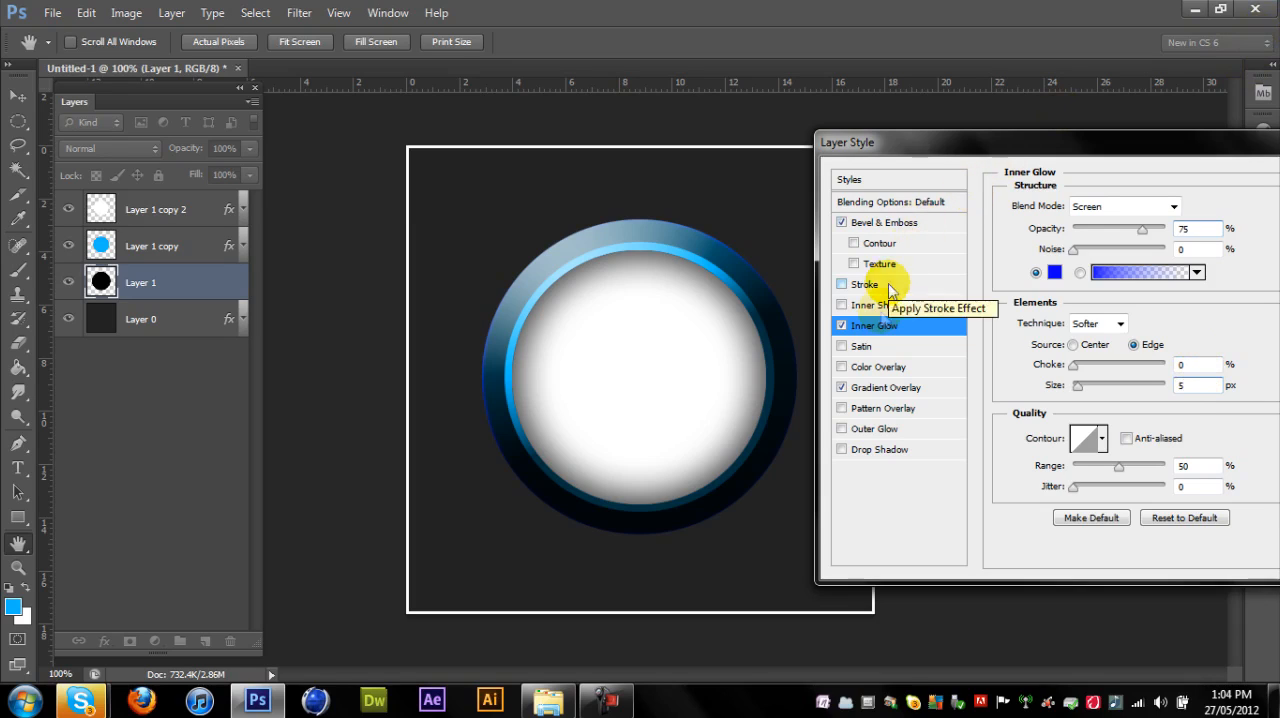
# - Add a Drop Shadow to the black circle with distance 8 px, spread 5% and size 10 px
pyautogui.click(890, 452)
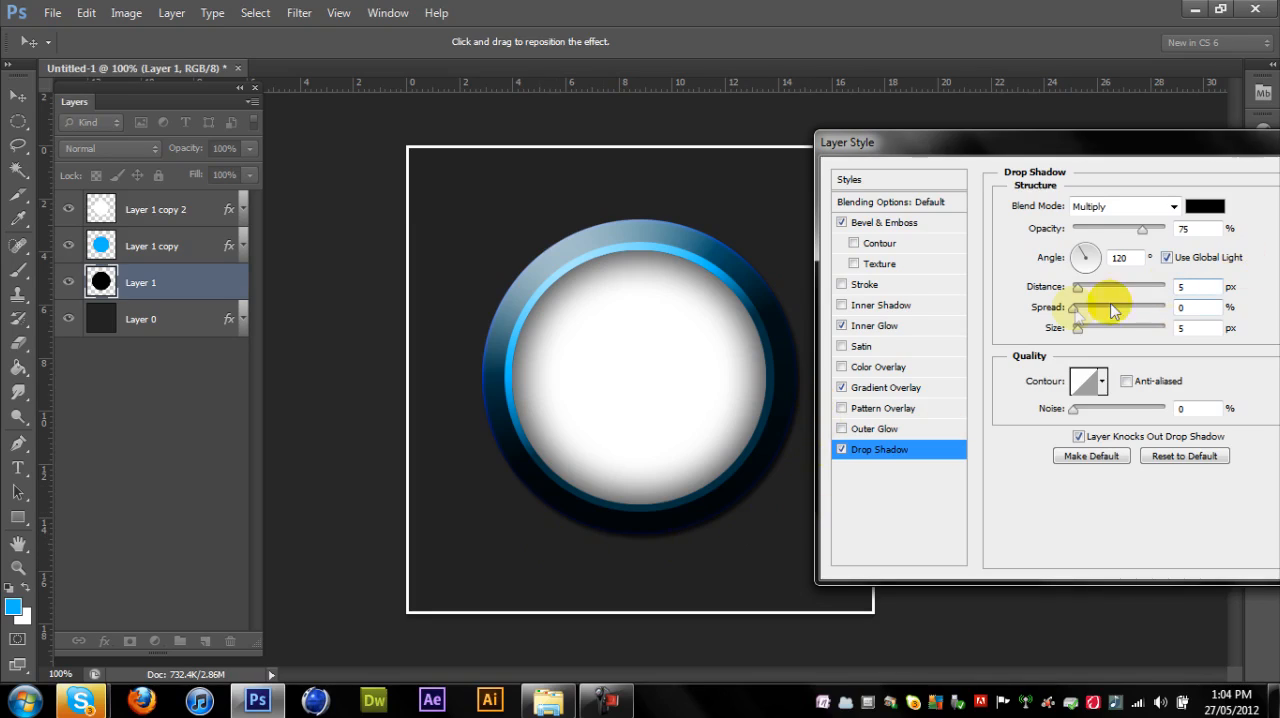
pyautogui.moveTo(1078, 292); pyautogui.dragTo(1082, 299)
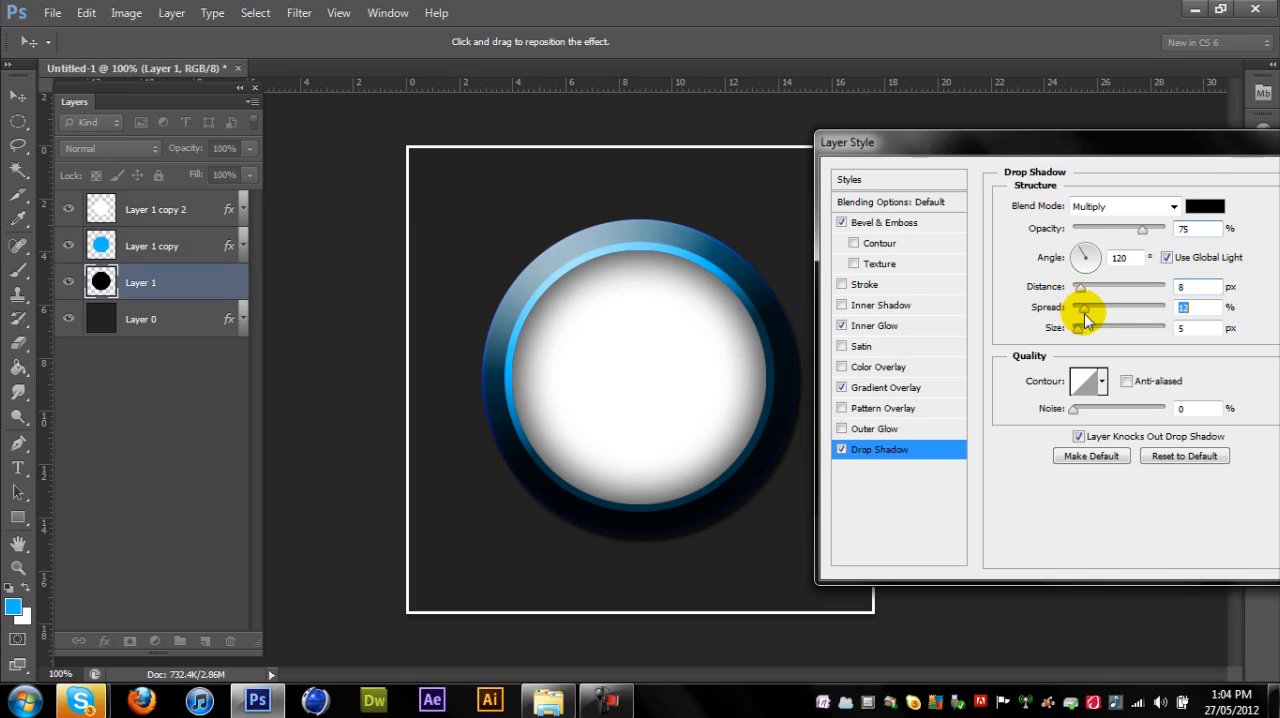
pyautogui.moveTo(1081, 315); pyautogui.dragTo(1078, 315)
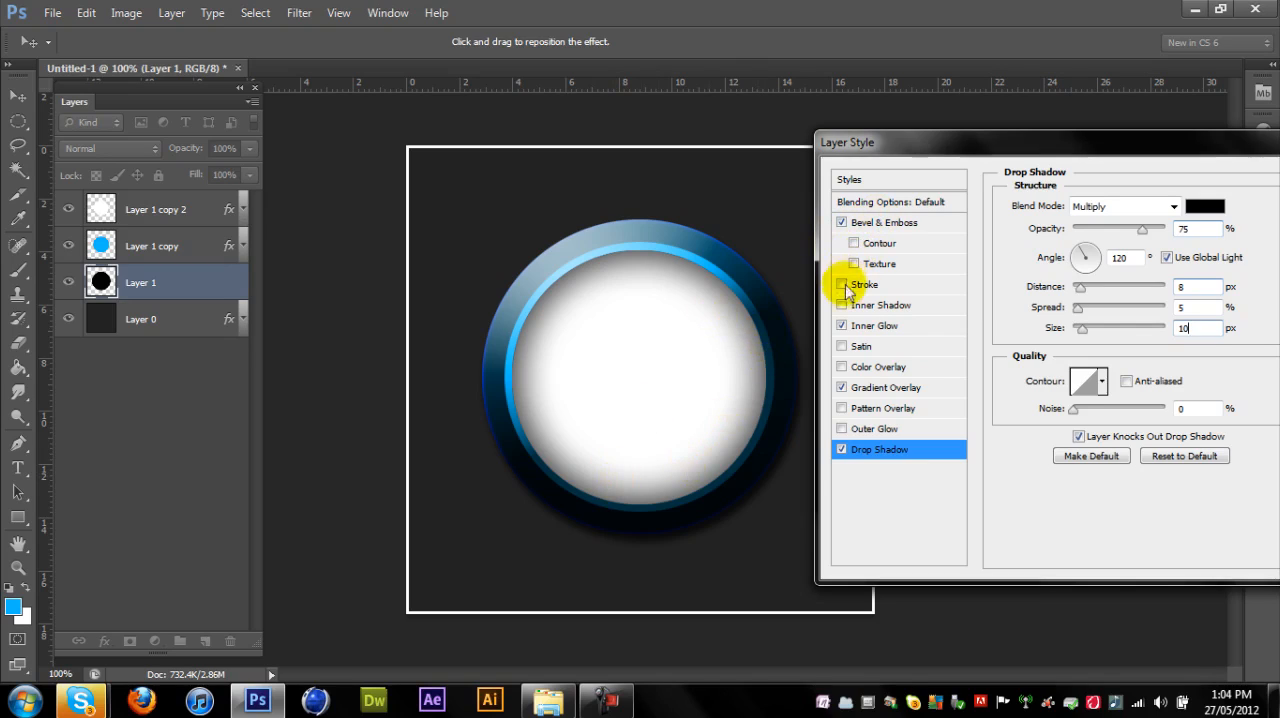
# - Add an Inner Shadow to the black circle with distance 0 px, choke 55% and size 27 px
pyautogui.click(872, 306)
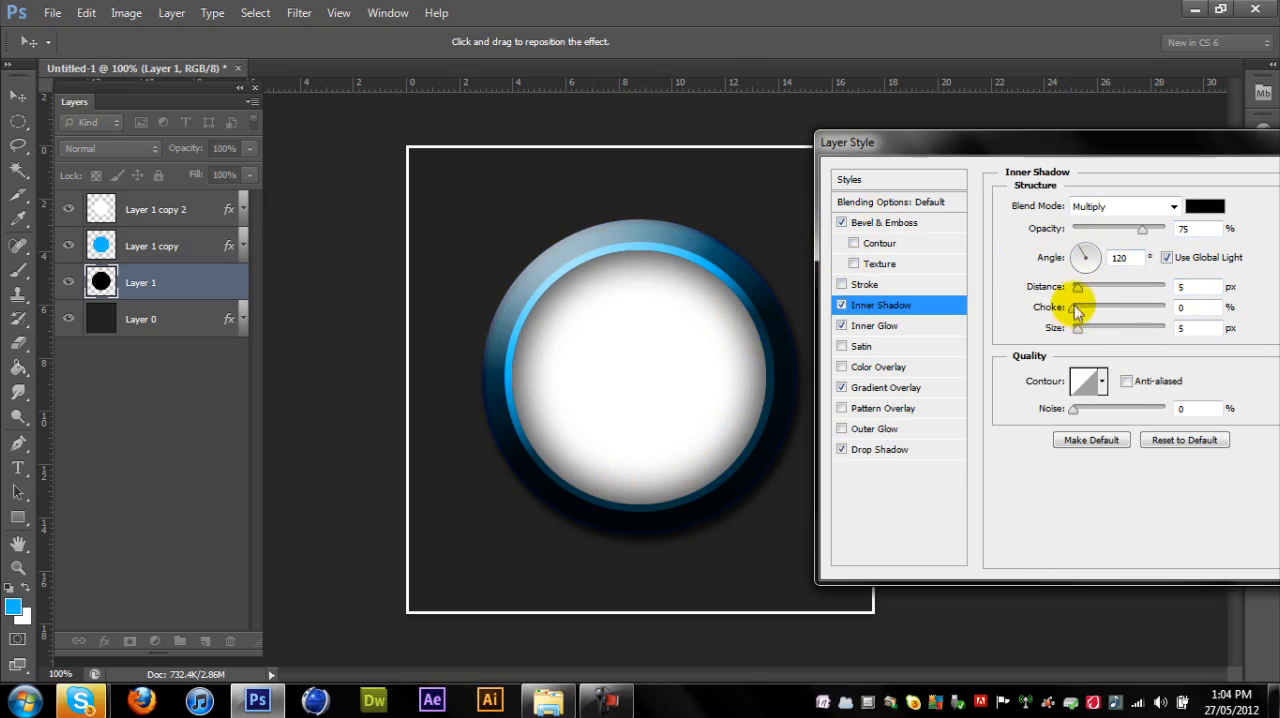
pyautogui.moveTo(1078, 288); pyautogui.dragTo(1205, 302)
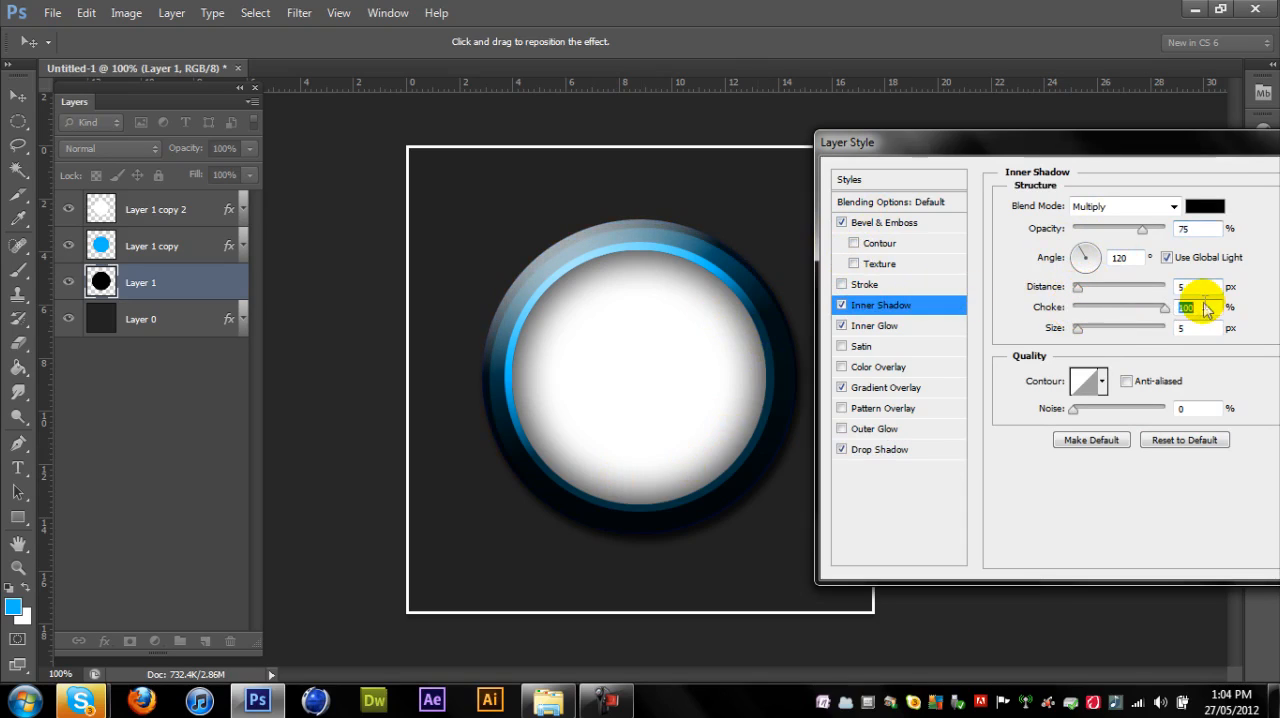
pyautogui.moveTo(1076, 288)
pyautogui.mouseDown()
pyautogui.moveTo(1137, 286)
pyautogui.moveTo(1080, 286)
pyautogui.mouseUp()
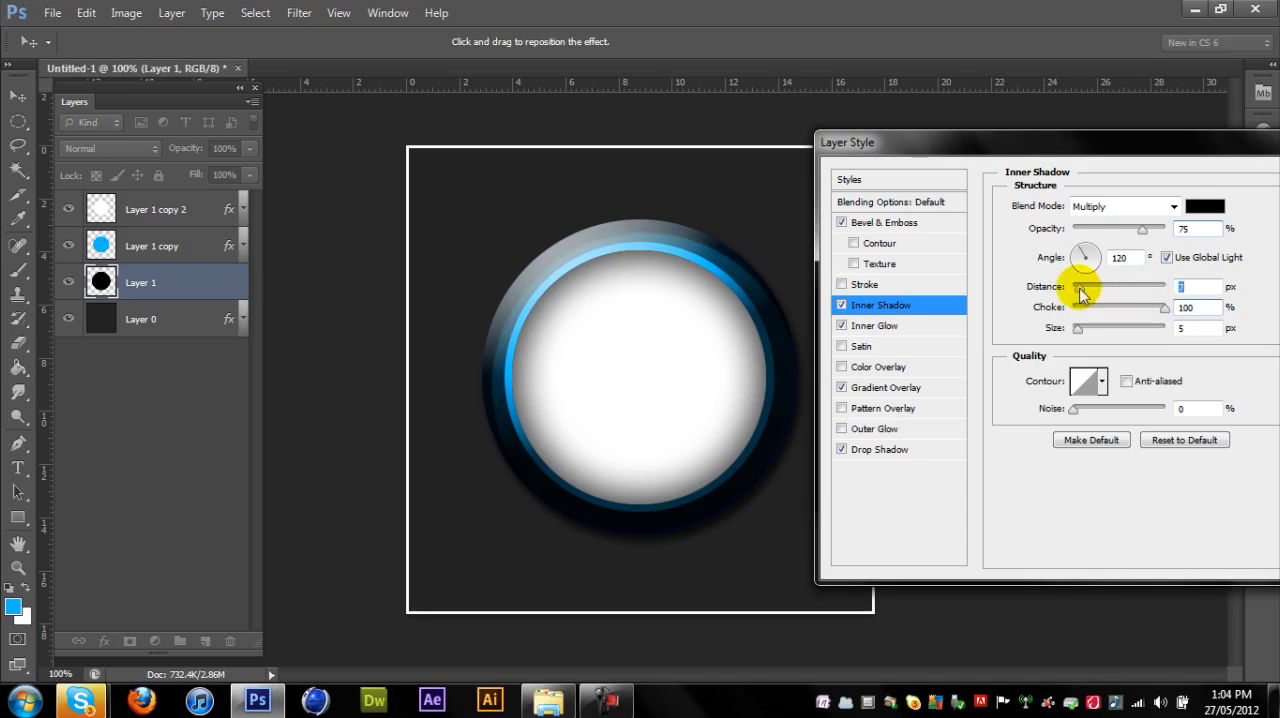
pyautogui.moveTo(1079, 329); pyautogui.dragTo(1081, 338)
pyautogui.click(1134, 308)
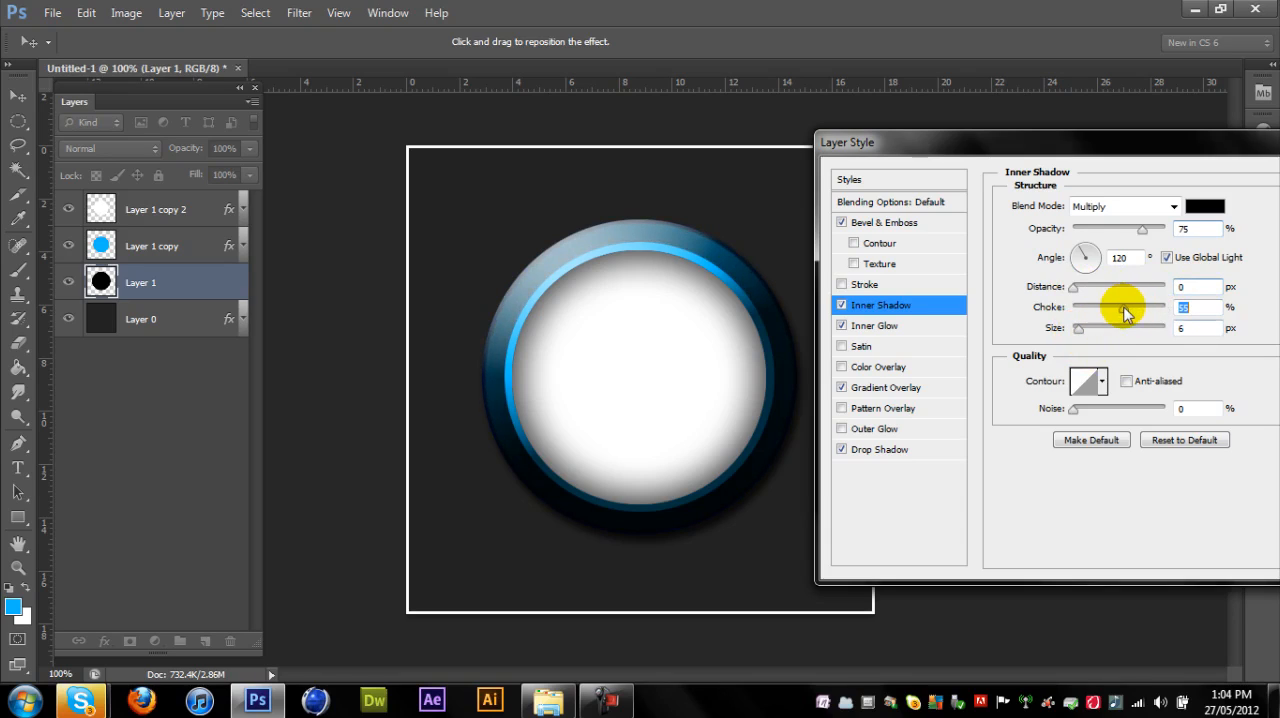
pyautogui.moveTo(1078, 329); pyautogui.dragTo(1088, 331)
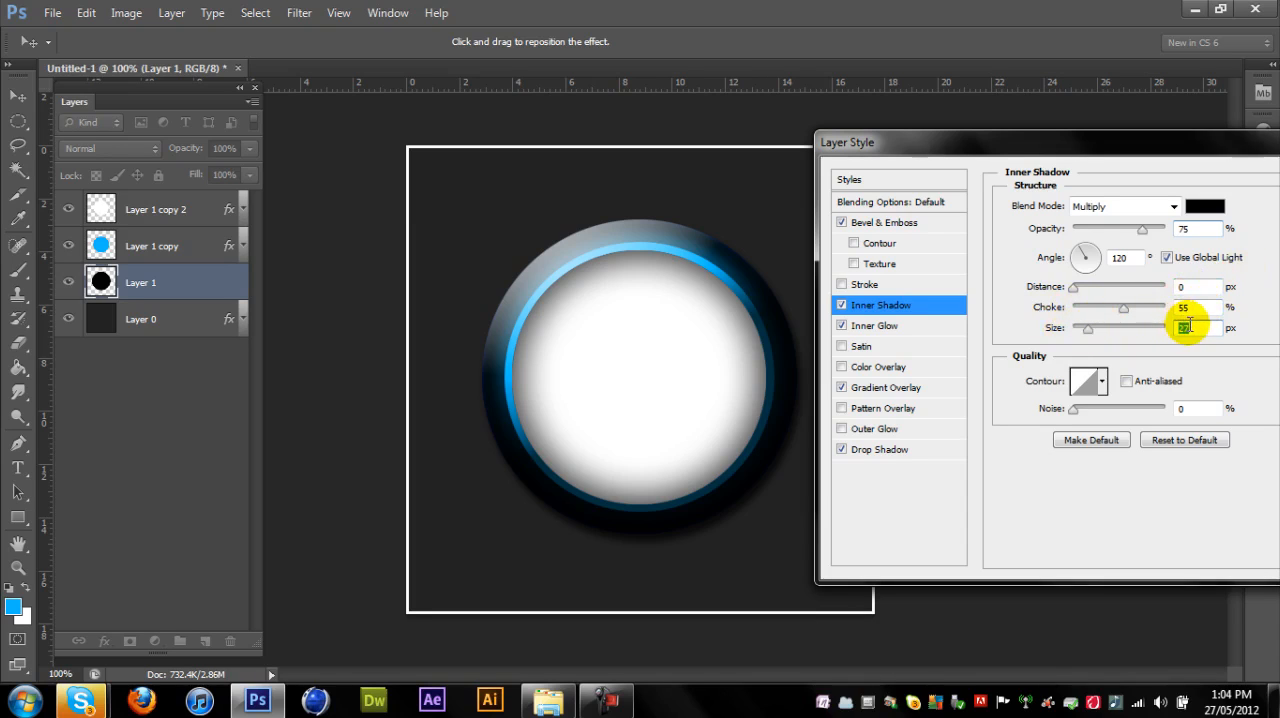
# - Accept the black circle's layer style and collapse its list of effects
pyautogui.moveTo(1133, 147)
pyautogui.mouseDown()
pyautogui.moveTo(1066, 197)
pyautogui.moveTo(1128, 183)
pyautogui.moveTo(1150, 127)
pyautogui.moveTo(1135, 133)
pyautogui.mouseUp()
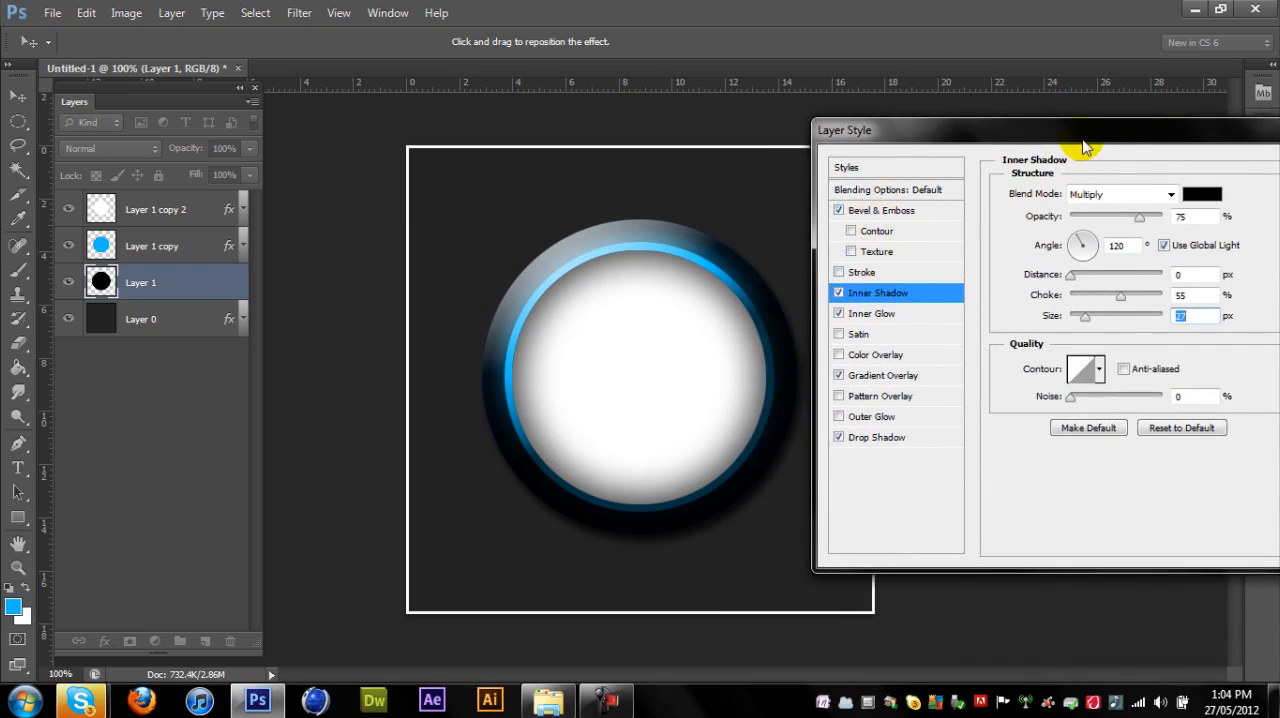
pyautogui.moveTo(1085, 146); pyautogui.dragTo(901, 146)
pyautogui.click(1183, 168)
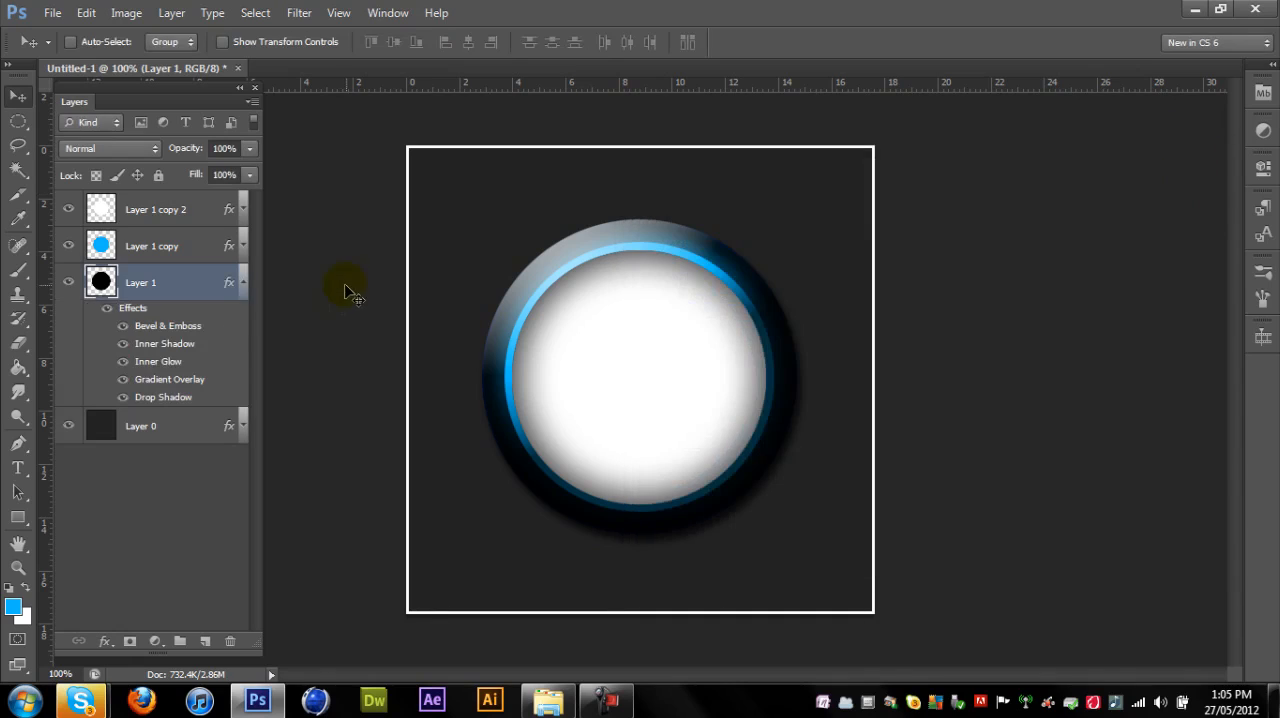
pyautogui.click(241, 285)
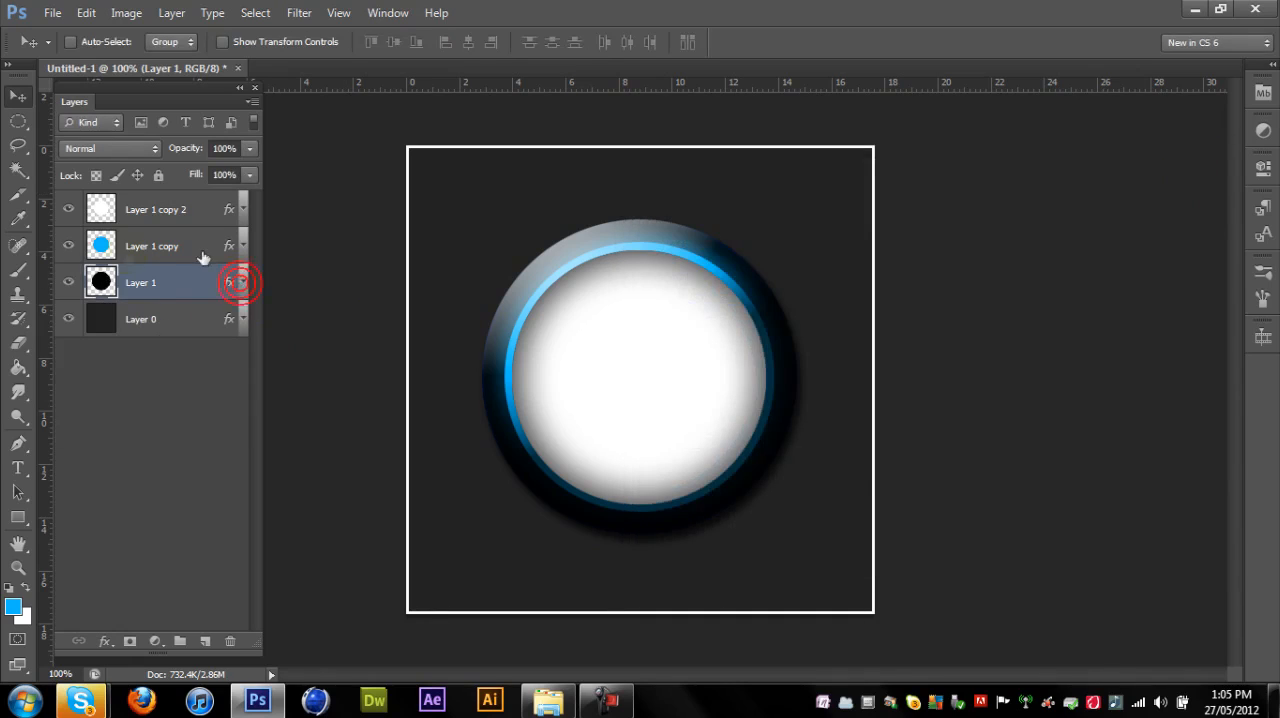
# - Add an Inner Glow to the blue circle layer and set its colour to white #ffffff
pyautogui.doubleClick(108, 252)
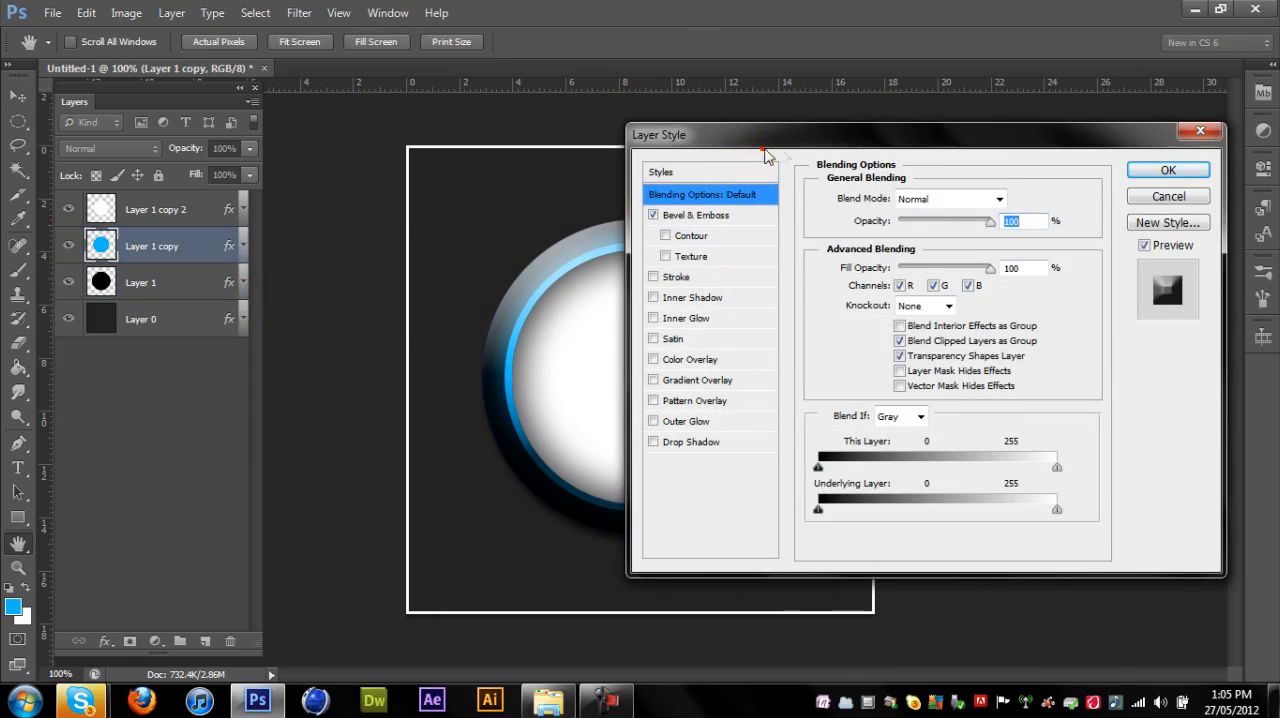
pyautogui.moveTo(857, 143); pyautogui.dragTo(962, 146)
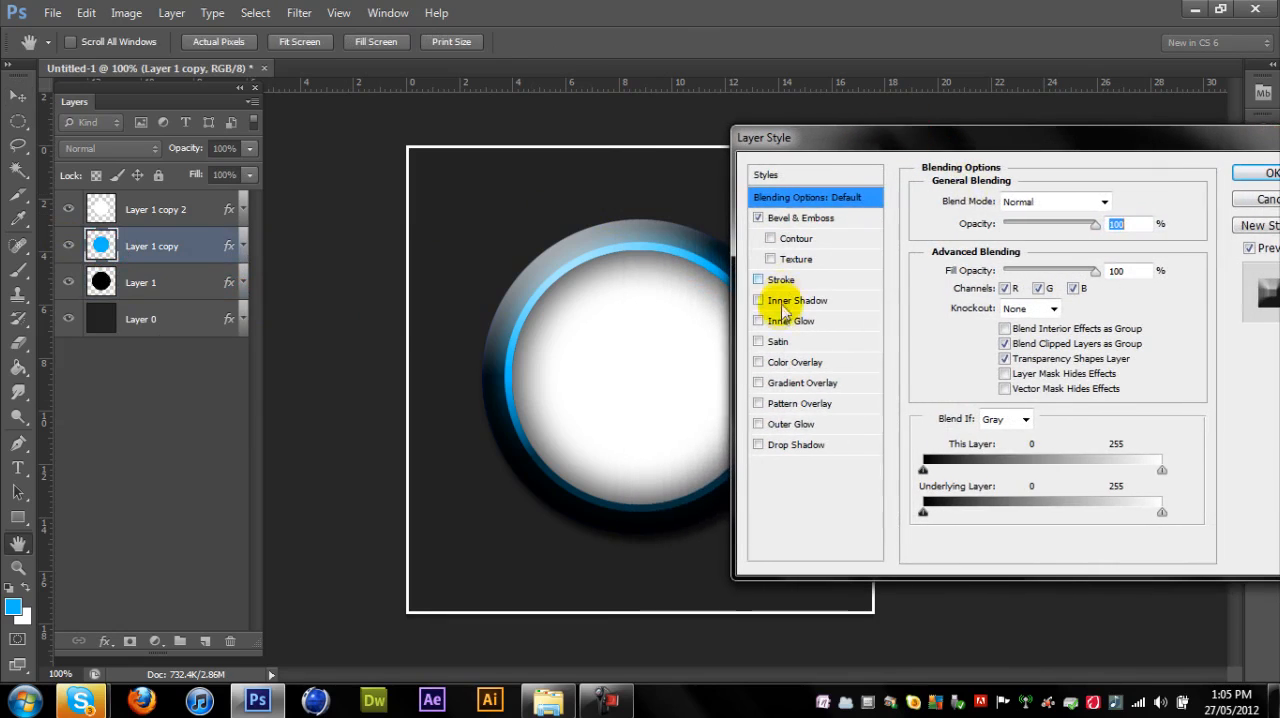
pyautogui.click(793, 323)
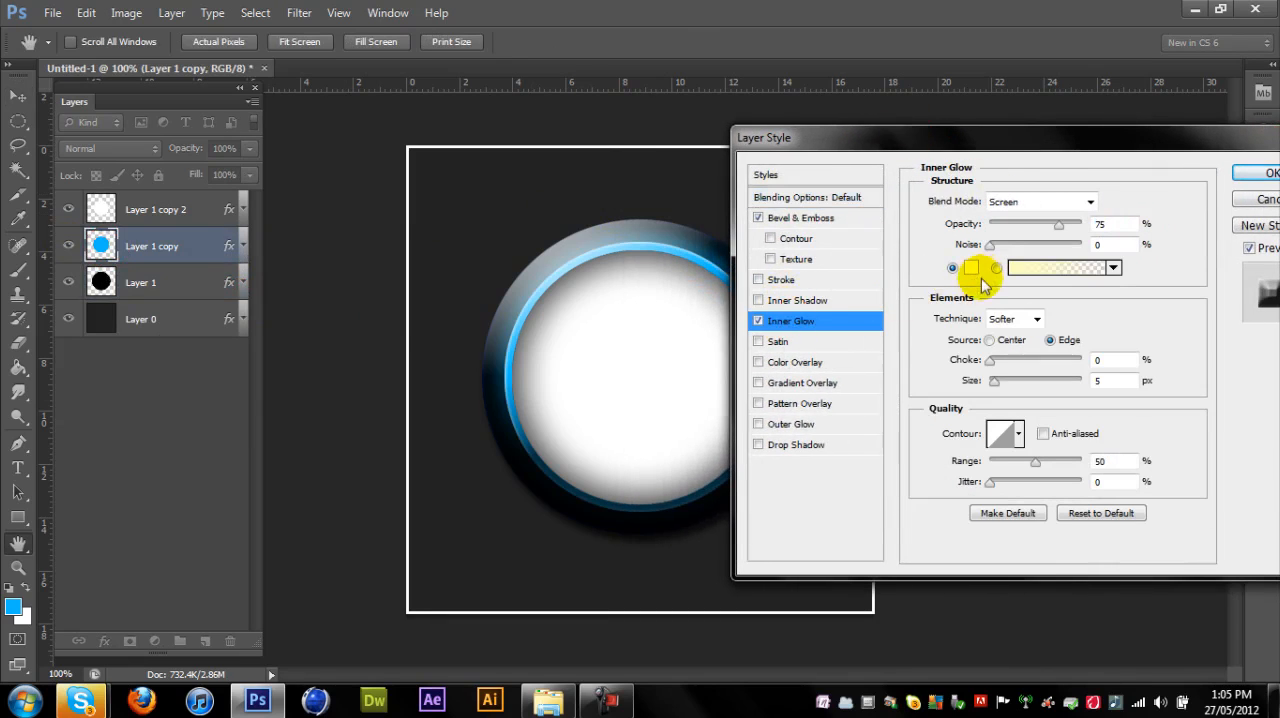
pyautogui.click(976, 267)
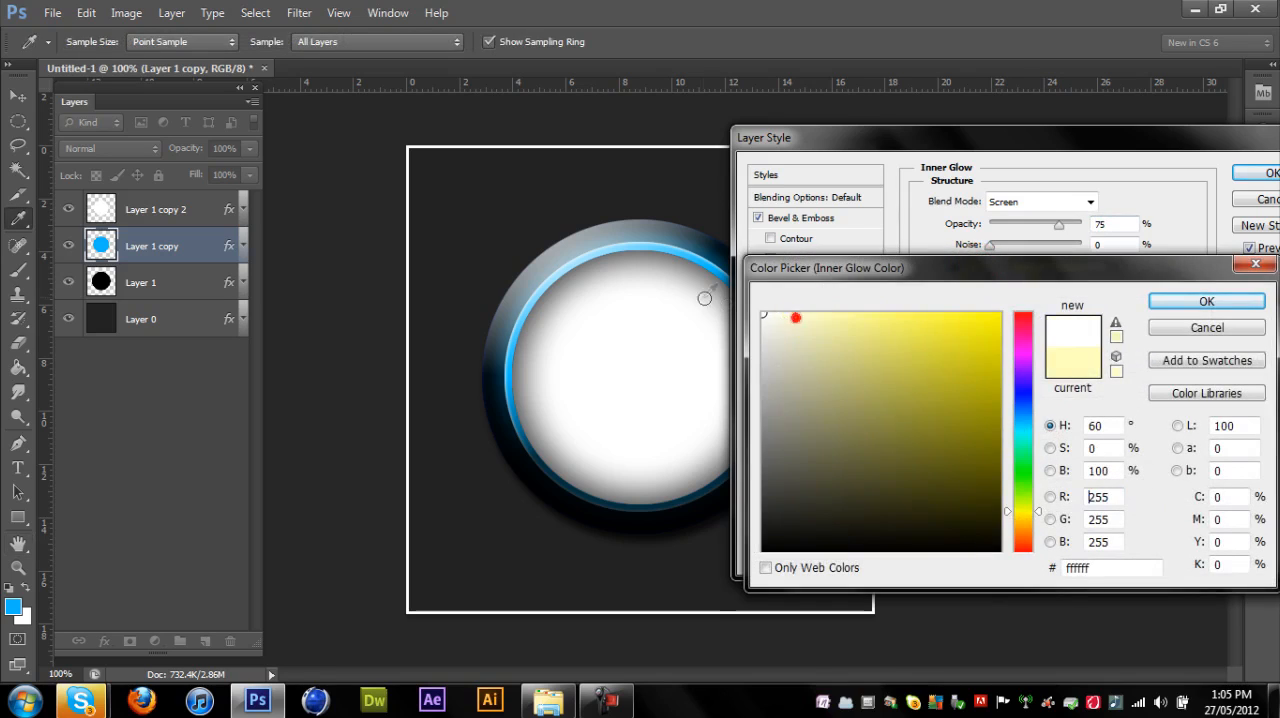
pyautogui.click(1207, 301)
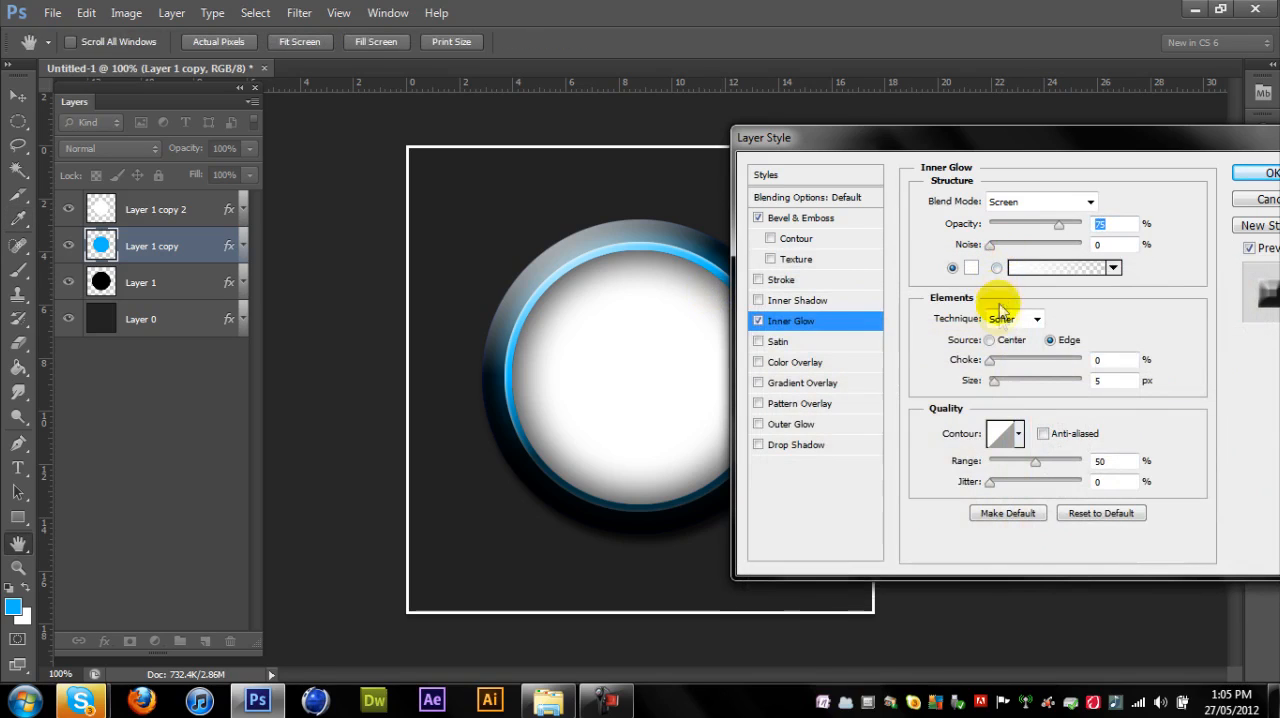
# - Set the blue circle's inner glow choke to 13% and keep its size at 5 px
pyautogui.moveTo(992, 359)
pyautogui.mouseDown()
pyautogui.moveTo(1118, 358)
pyautogui.moveTo(1005, 366)
pyautogui.mouseUp()
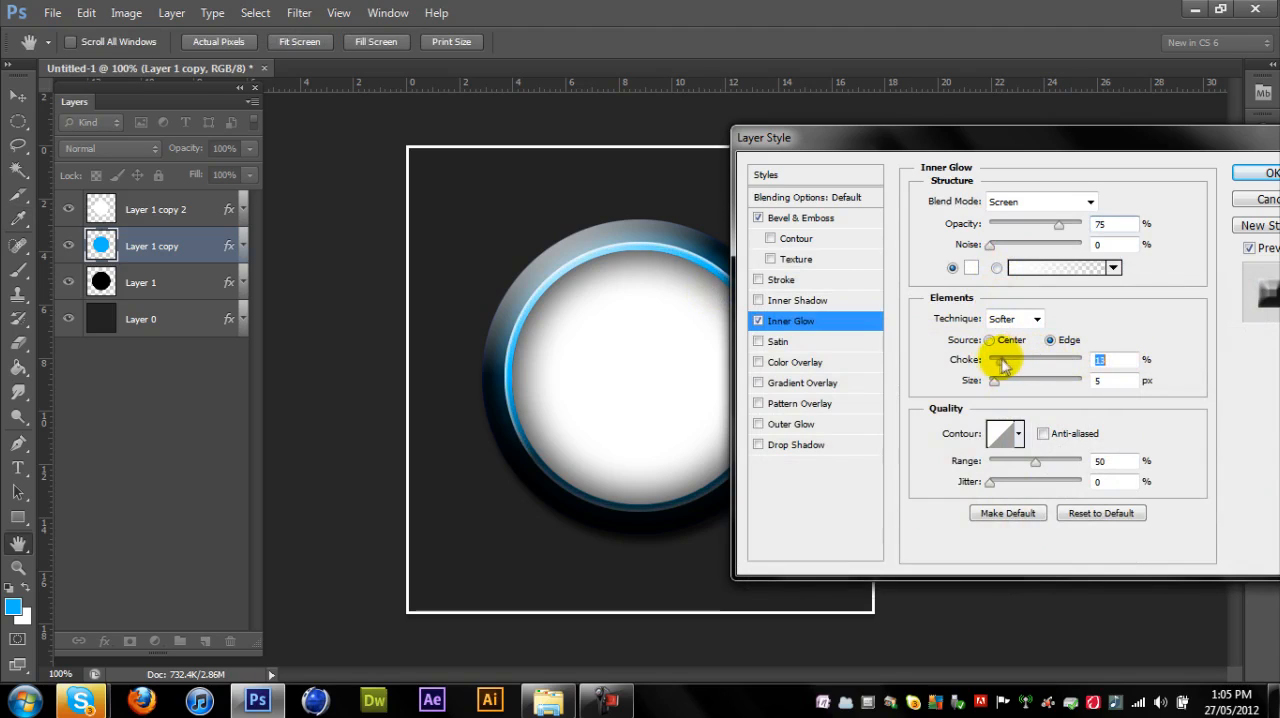
pyautogui.write('1')
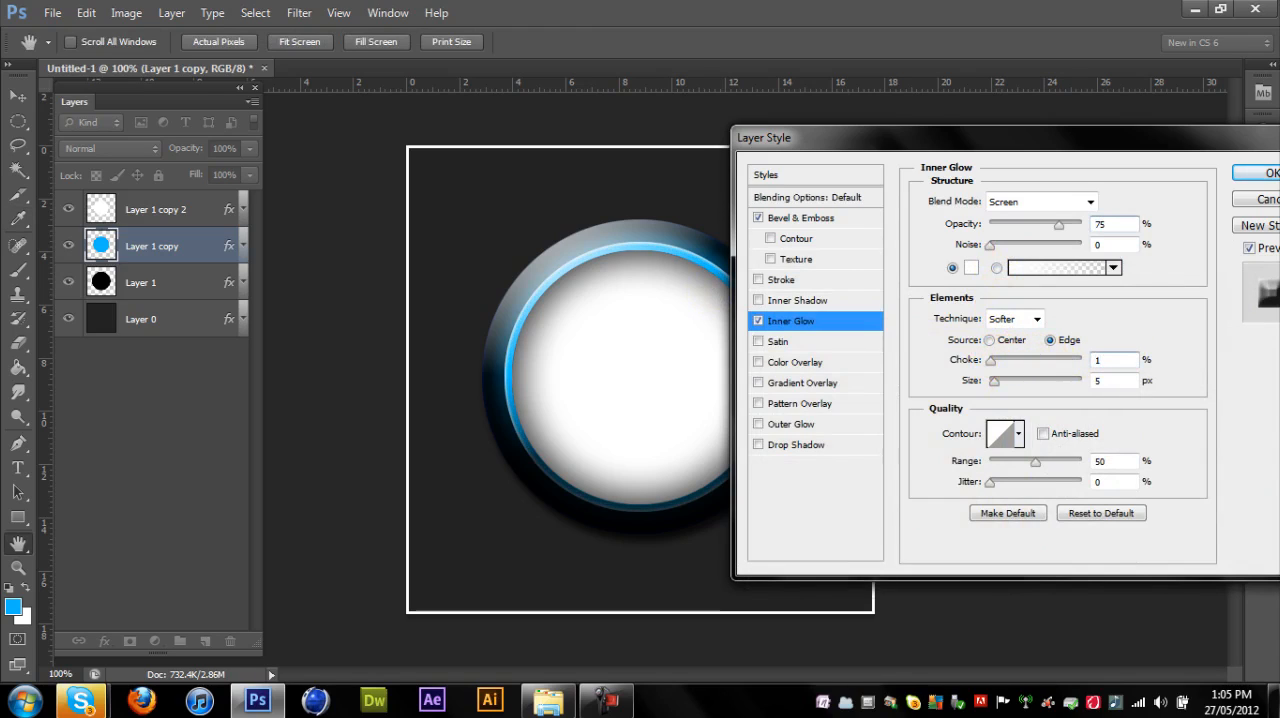
pyautogui.write('3')
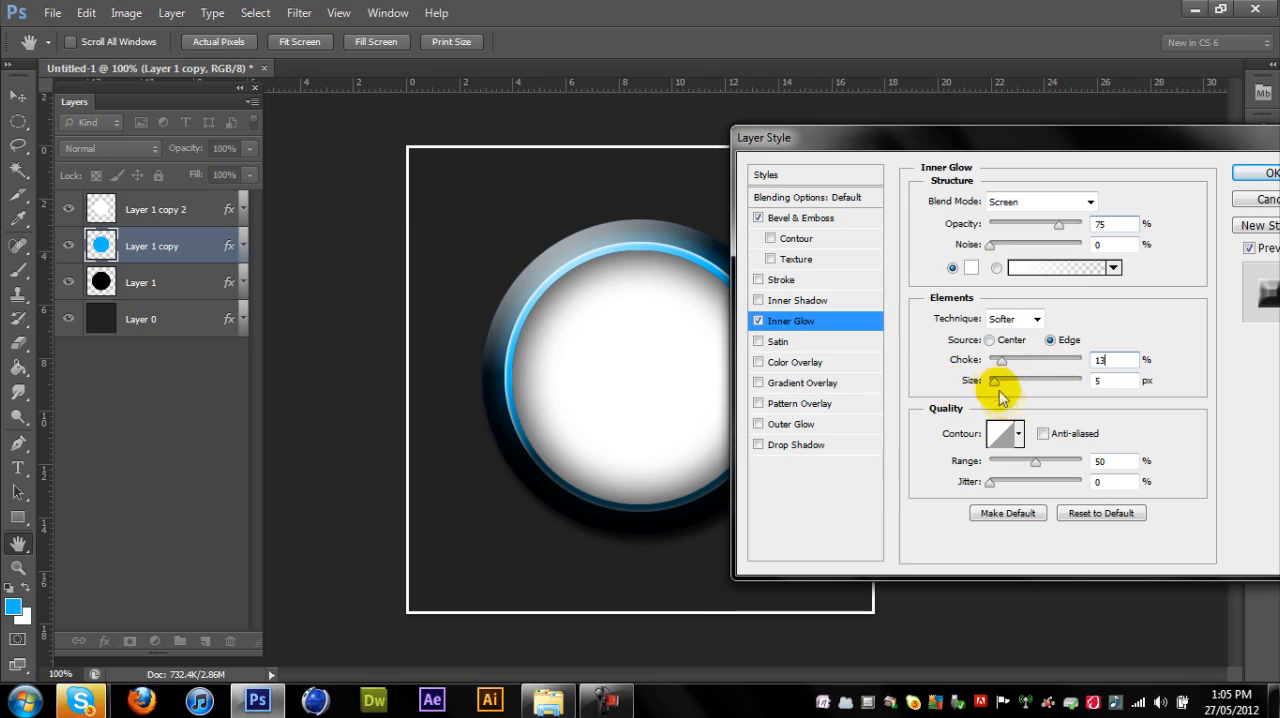
pyautogui.moveTo(996, 386)
pyautogui.mouseDown()
pyautogui.moveTo(1010, 384)
pyautogui.moveTo(997, 388)
pyautogui.mouseUp()
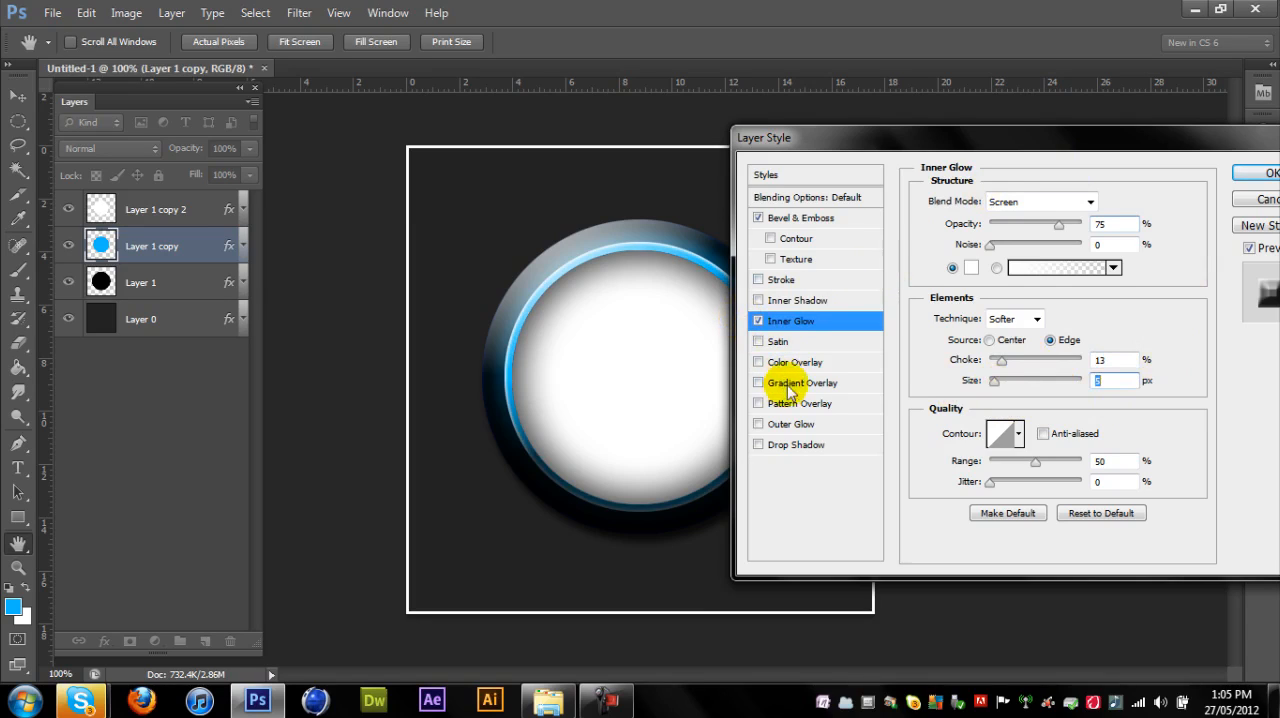
# - Replace the blue circle's Bevel & Emboss with an Inner Shadow at 60% opacity, 8% choke and 7 px size, and accept the style
pyautogui.click(758, 218)
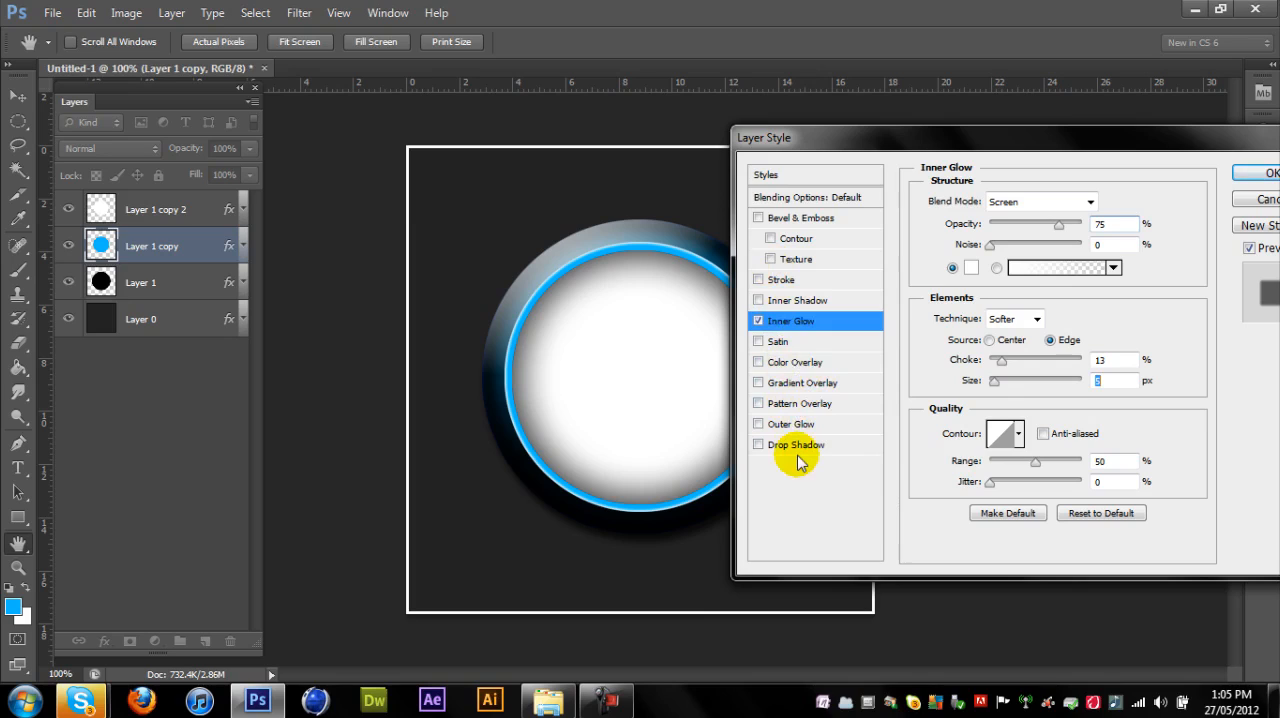
pyautogui.click(795, 300)
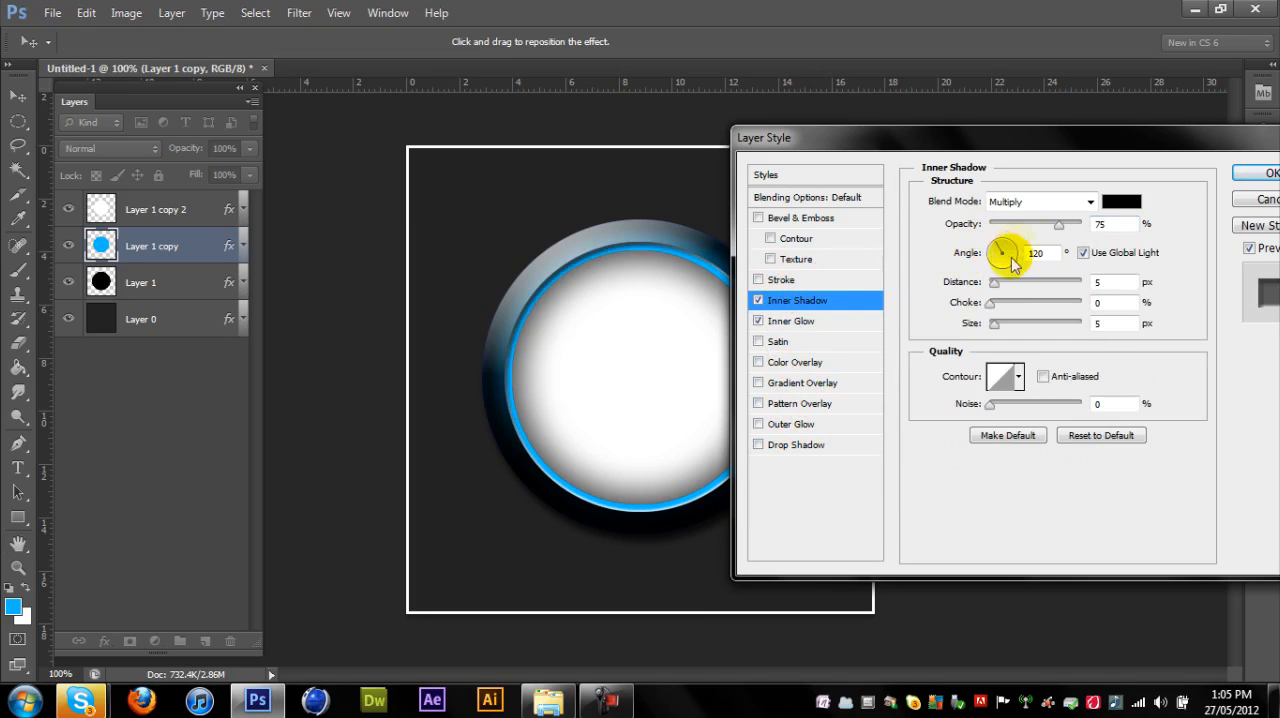
pyautogui.moveTo(1051, 233); pyautogui.dragTo(1040, 233)
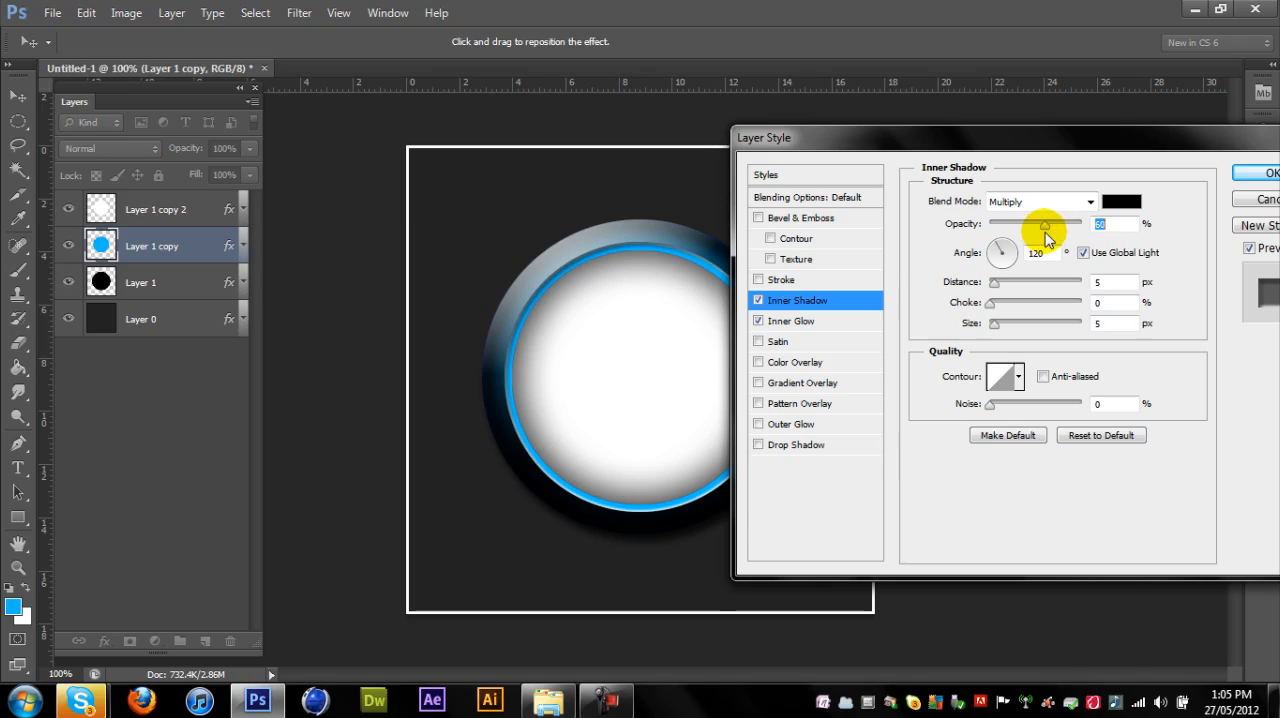
pyautogui.click(1045, 231)
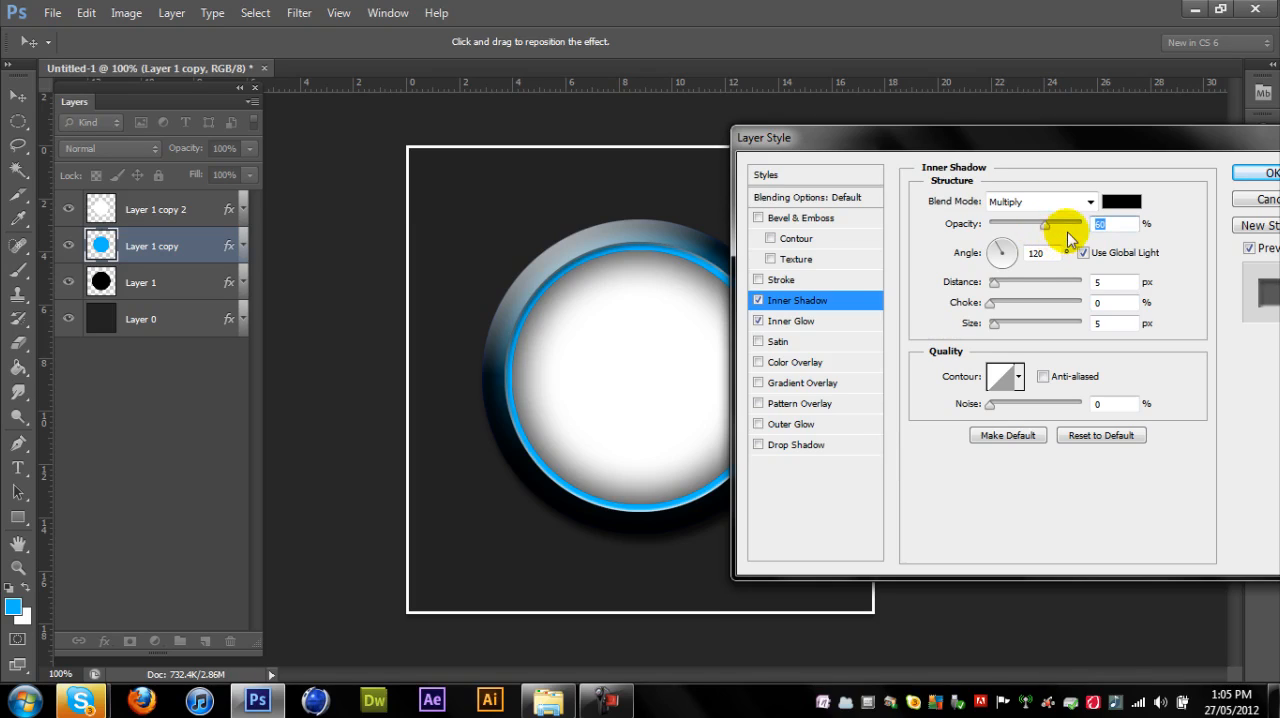
pyautogui.moveTo(995, 328); pyautogui.dragTo(996, 310)
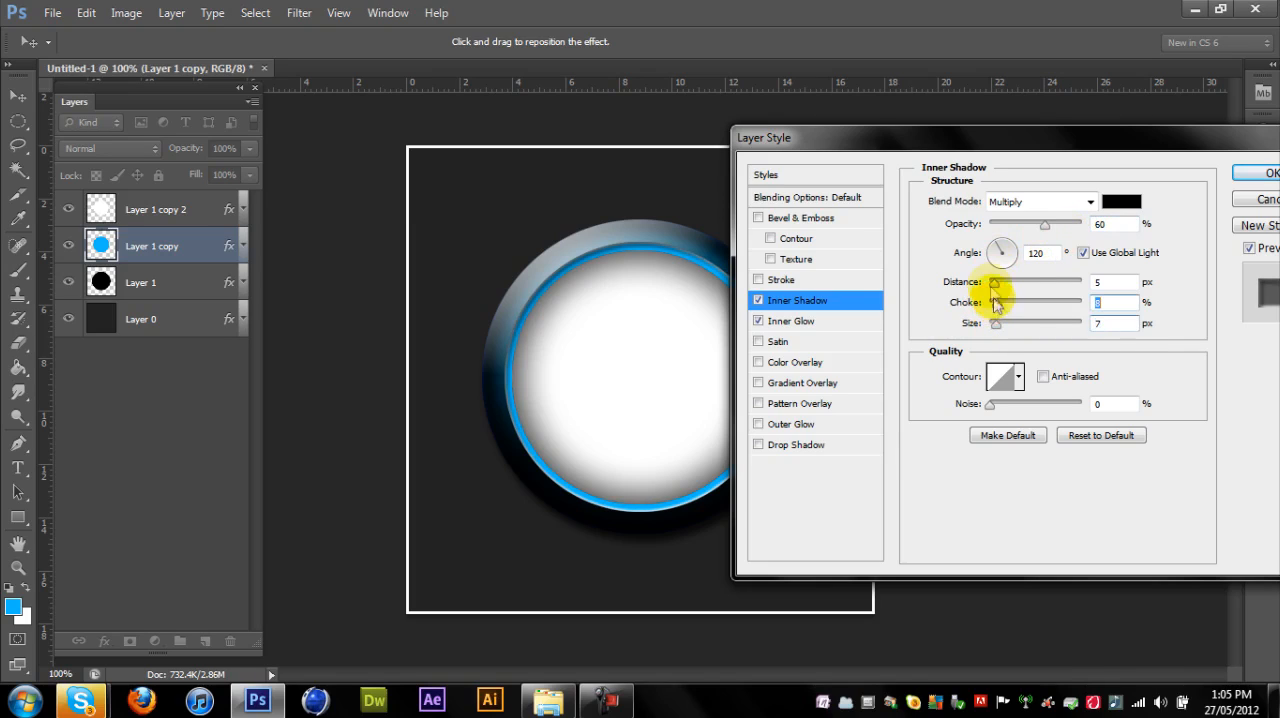
pyautogui.click(1262, 175)
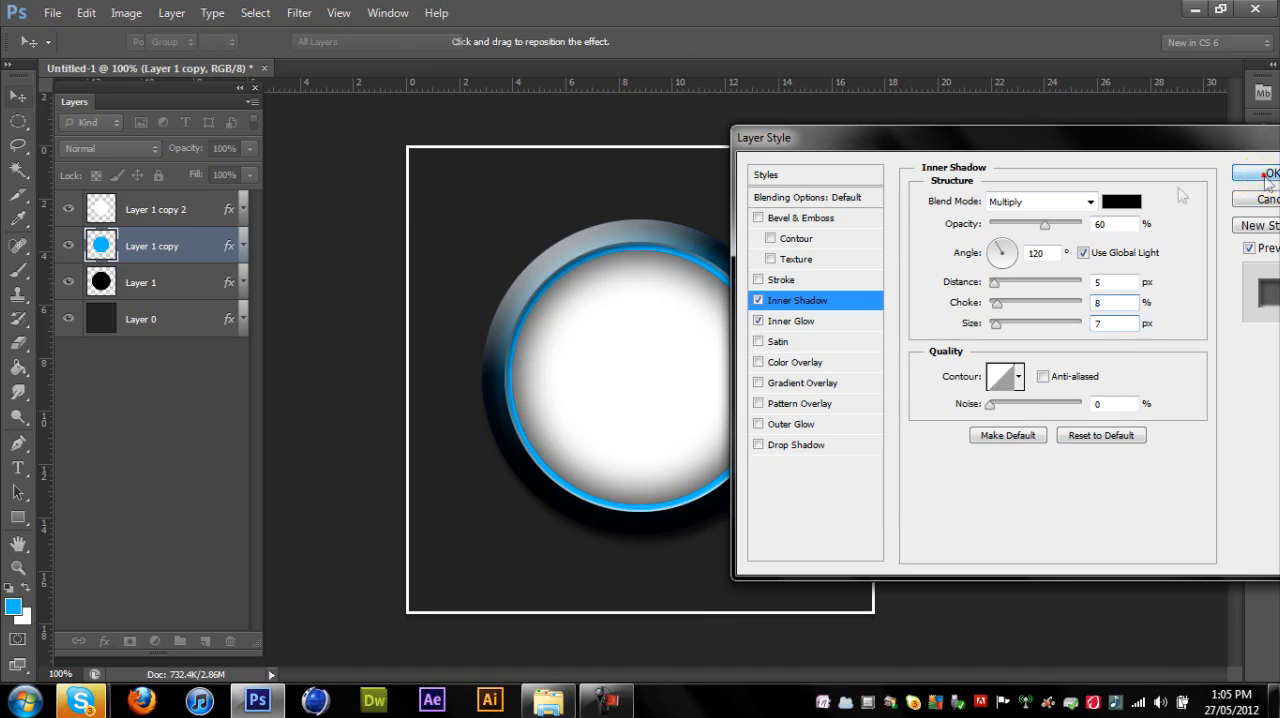
# - Try moving the blue circle sideways out from under the white circle and undo the move
pyautogui.moveTo(543, 514); pyautogui.dragTo(720, 514)
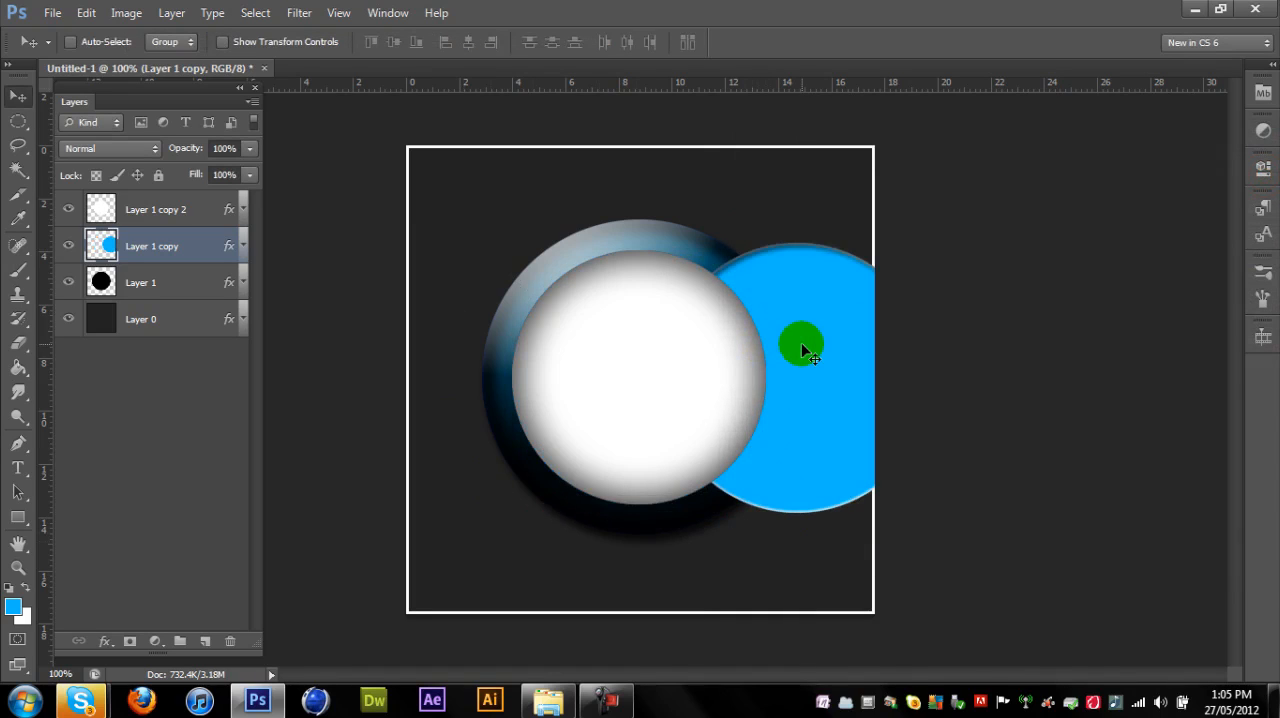
pyautogui.hotkey('ctrl', 'z')
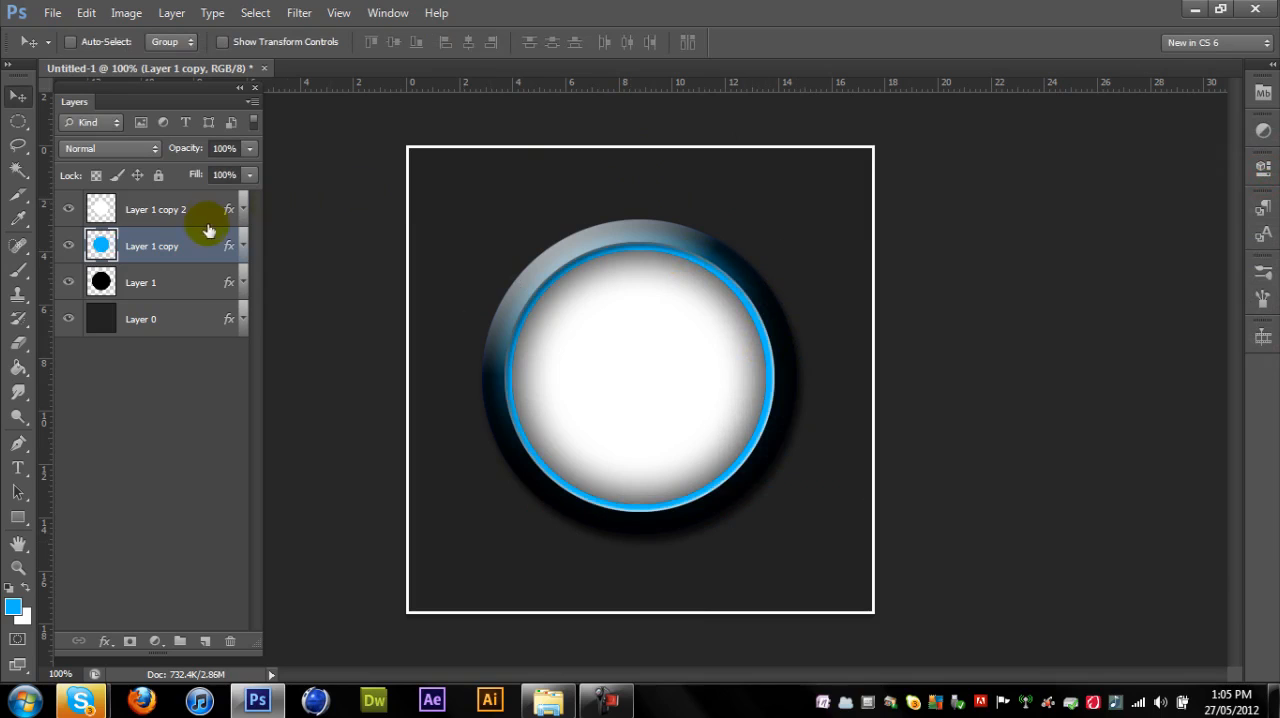
# - Add a Gradient Overlay to the white circle layer and recolour the gradient's white end stop to #00baff
pyautogui.click(95, 207)
pyautogui.doubleClick(95, 207)
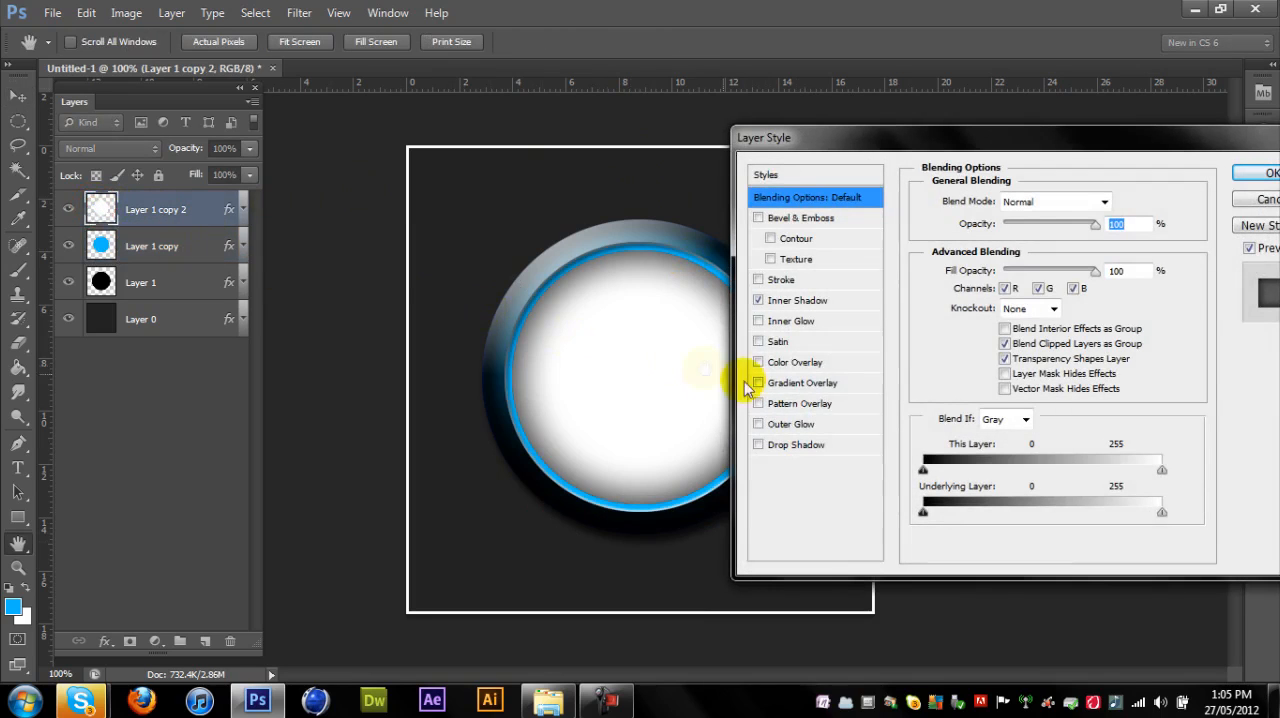
pyautogui.click(820, 383)
pyautogui.click(1050, 245)
pyautogui.moveTo(880, 243); pyautogui.dragTo(971, 241)
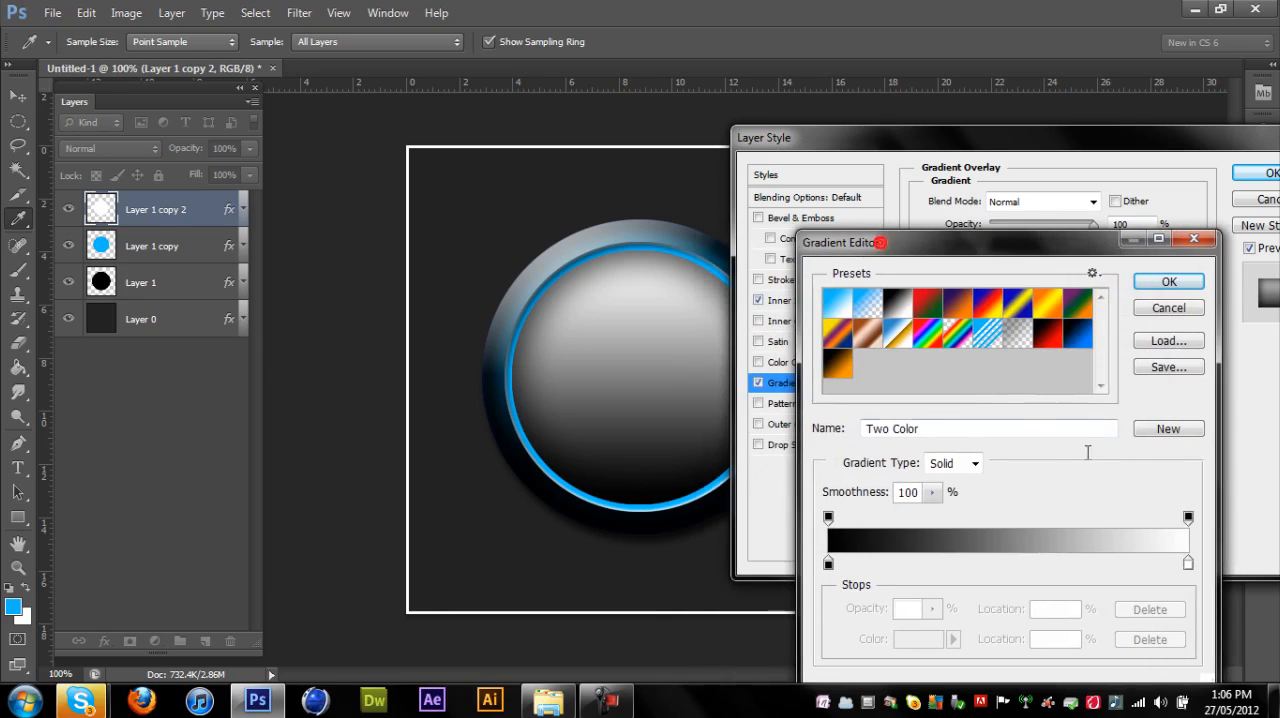
pyautogui.click(1188, 565)
pyautogui.click(912, 639)
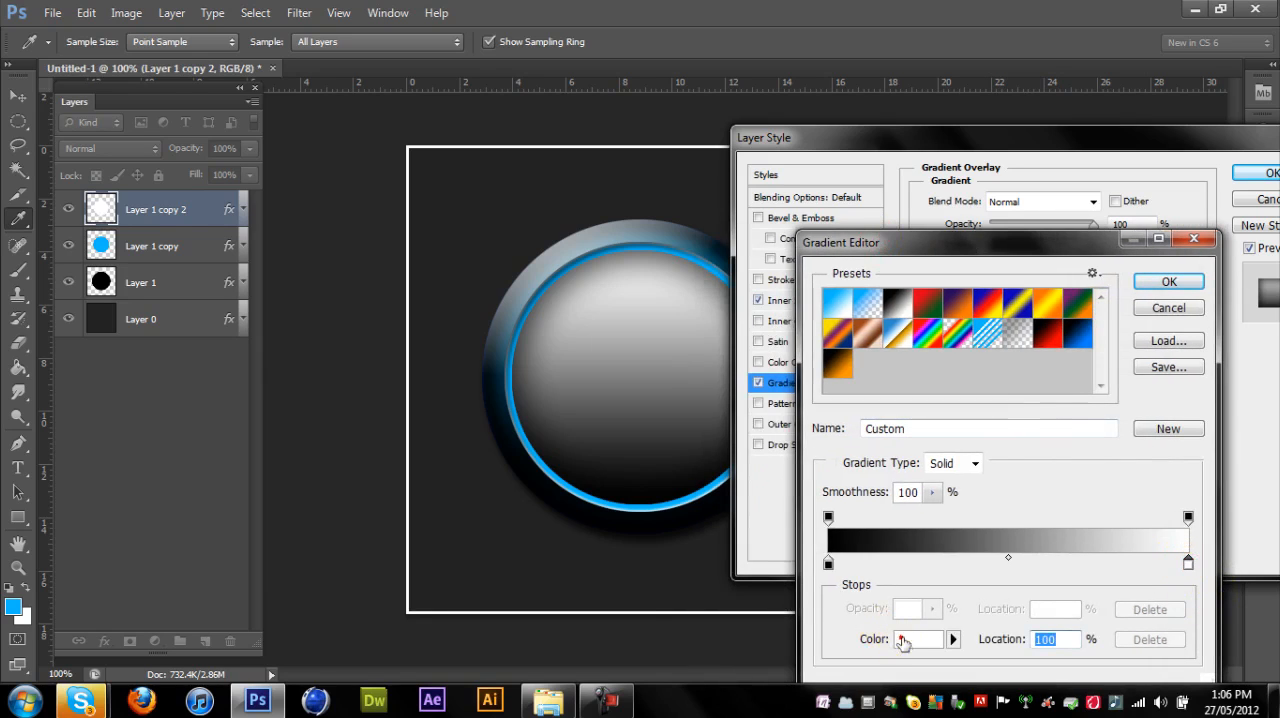
pyautogui.write('00')
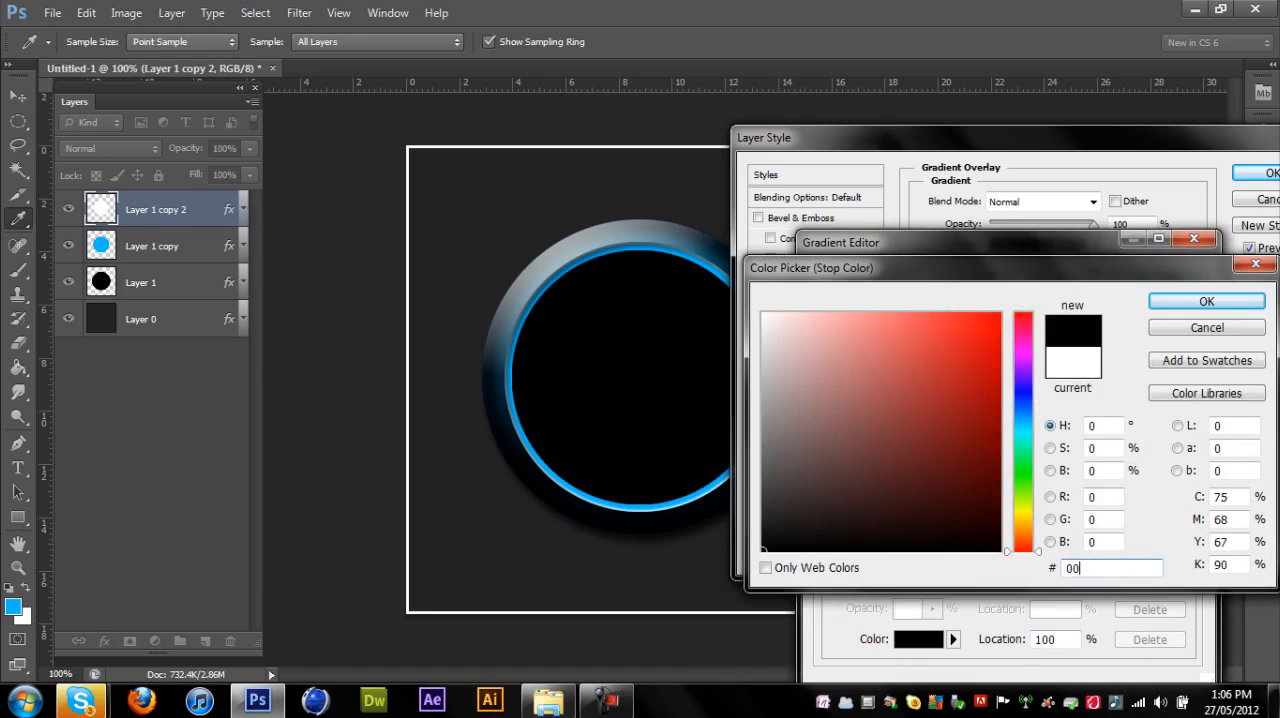
pyautogui.write('baff')
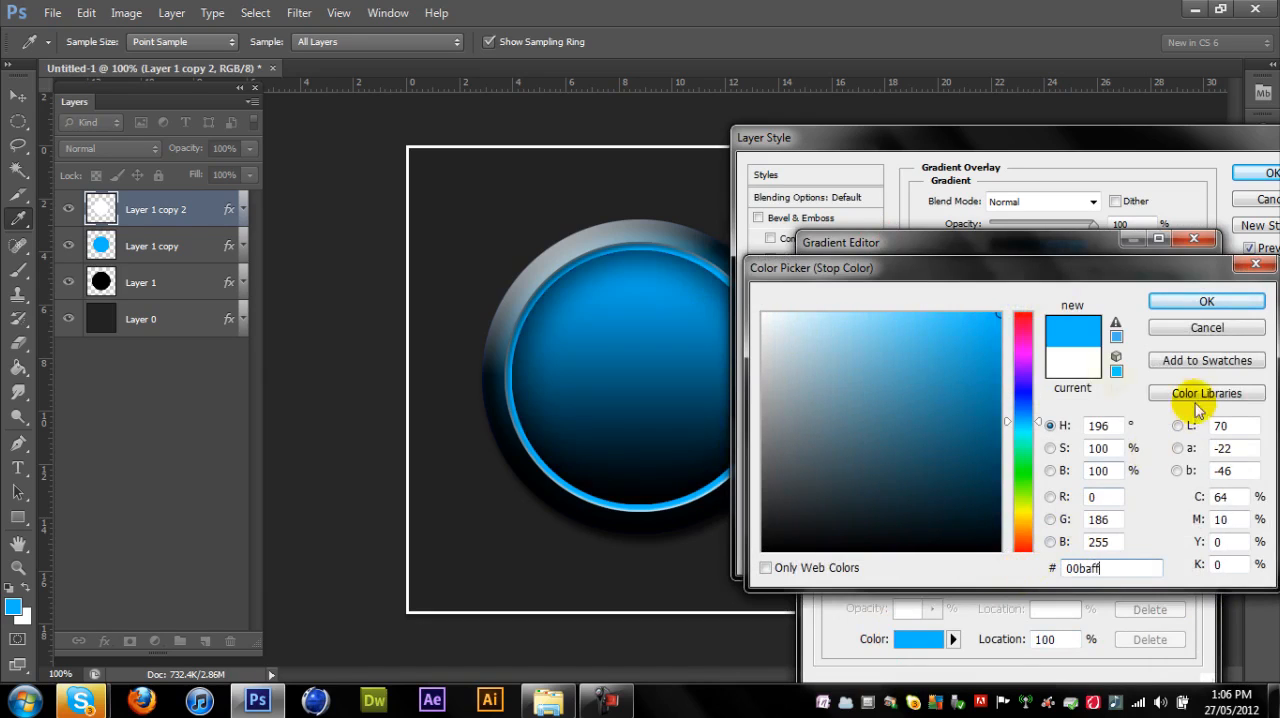
pyautogui.click(1207, 300)
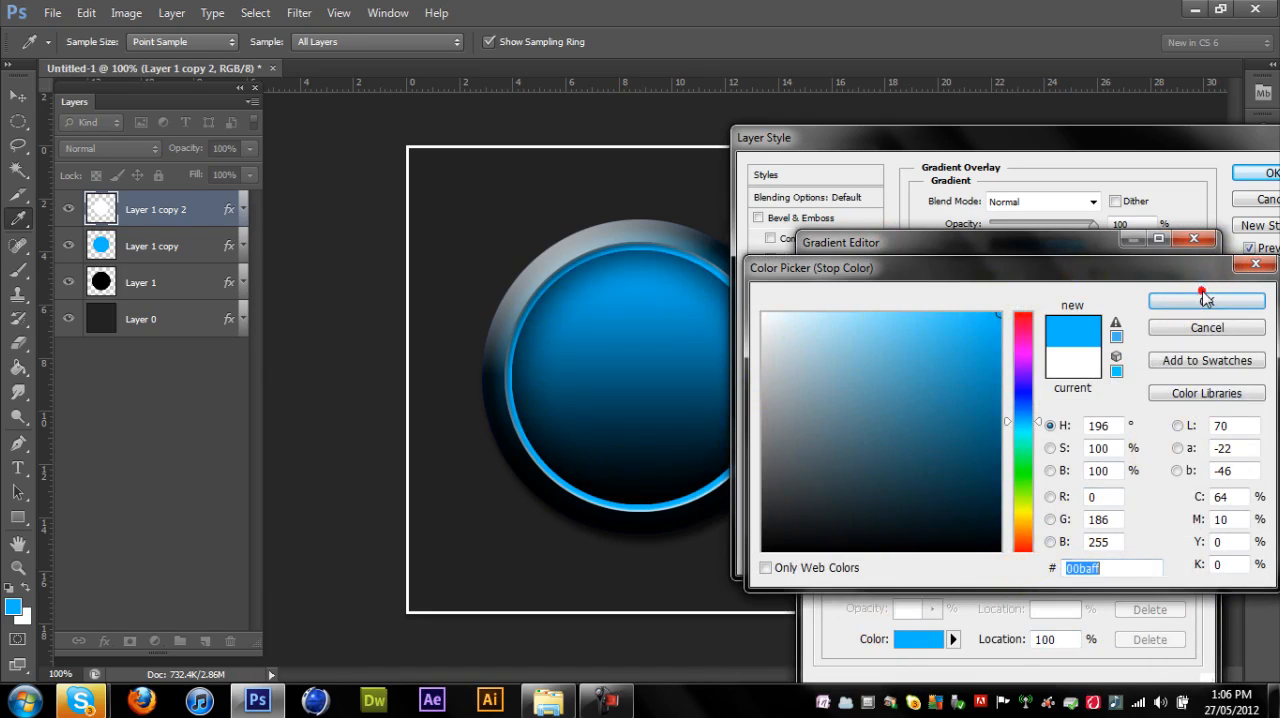
pyautogui.click(1180, 280)
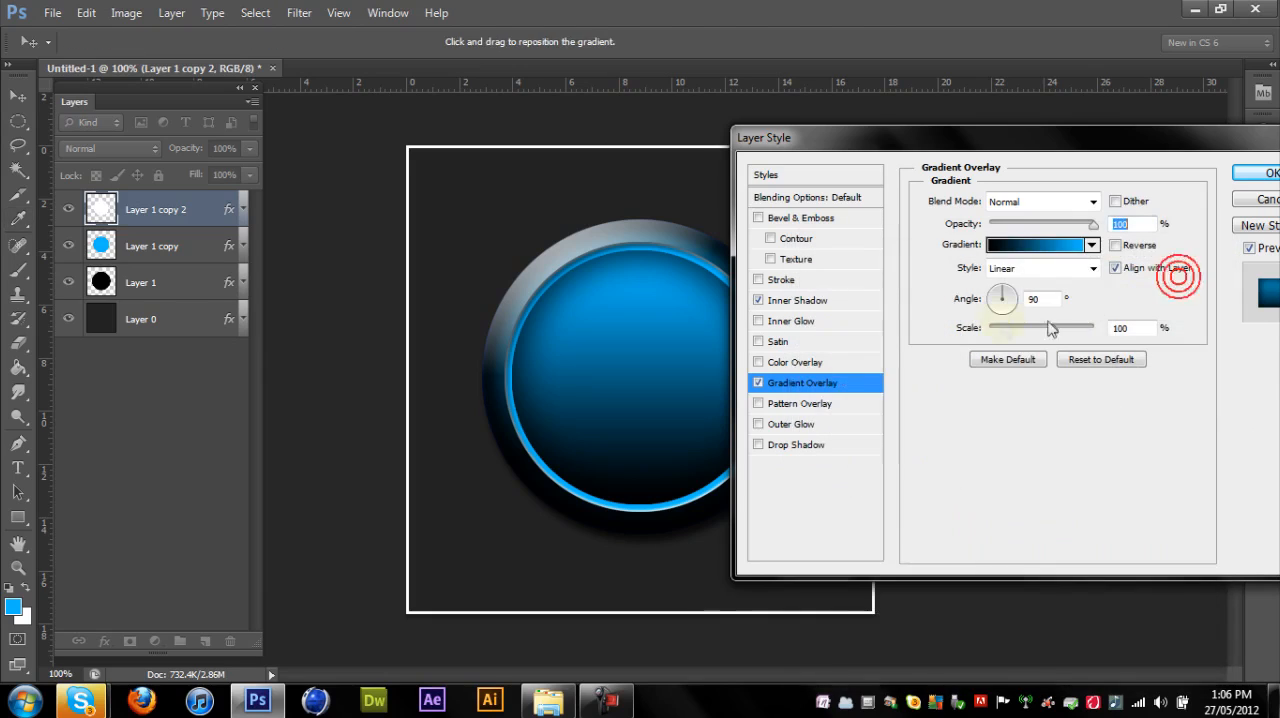
# - Make the gradient overlay Radial and reversed with a scale of 135%, and accept the style
pyautogui.click(1093, 268)
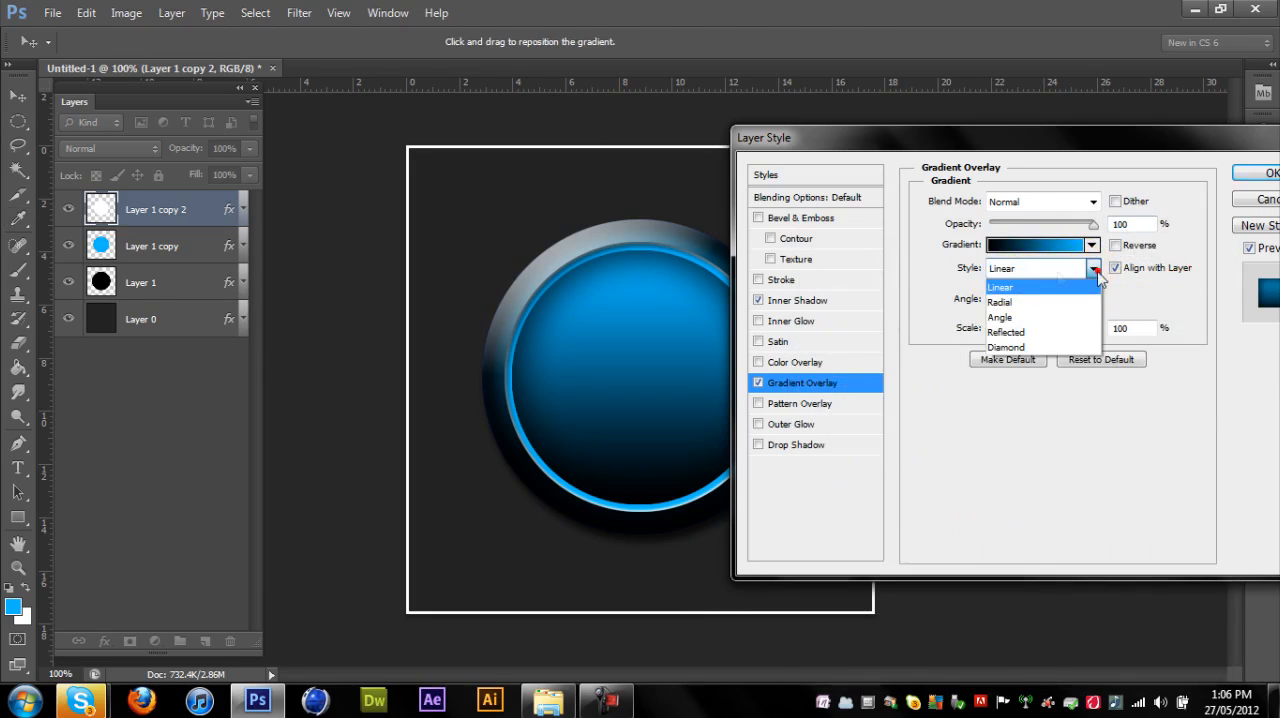
pyautogui.click(1000, 302)
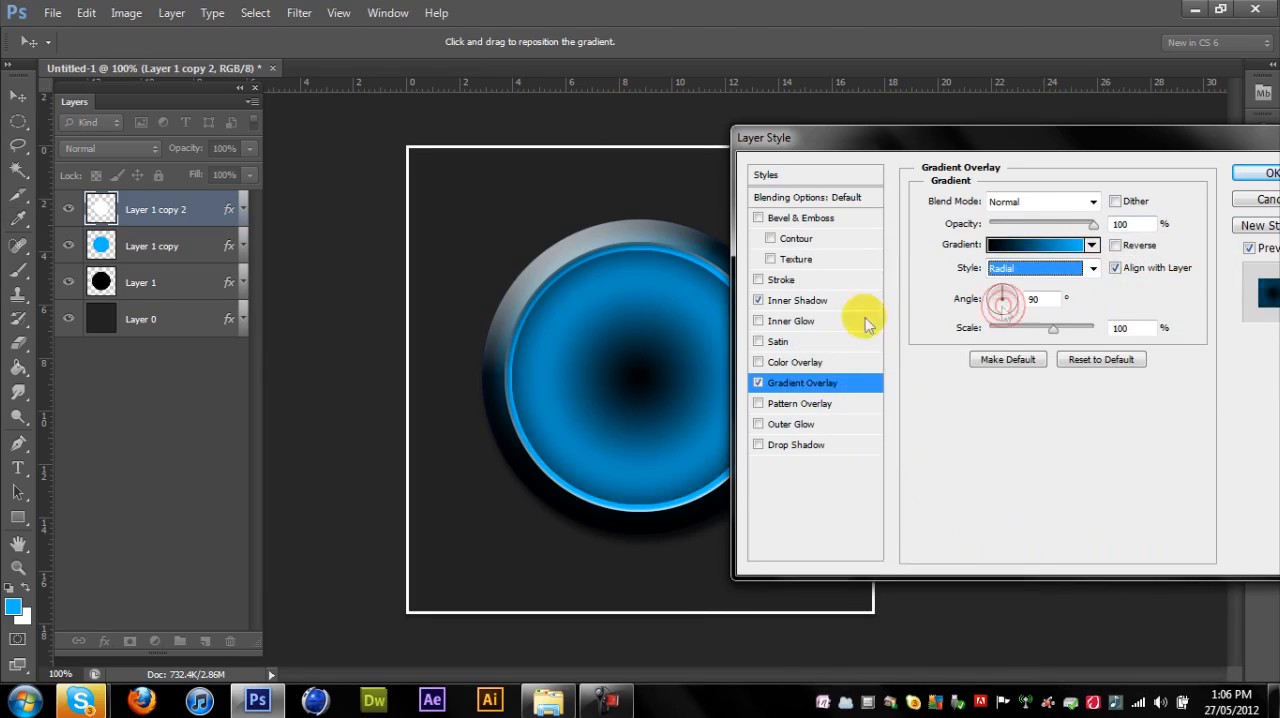
pyautogui.click(1116, 246)
pyautogui.moveTo(643, 405); pyautogui.dragTo(683, 379)
pyautogui.moveTo(1052, 332); pyautogui.dragTo(1082, 328)
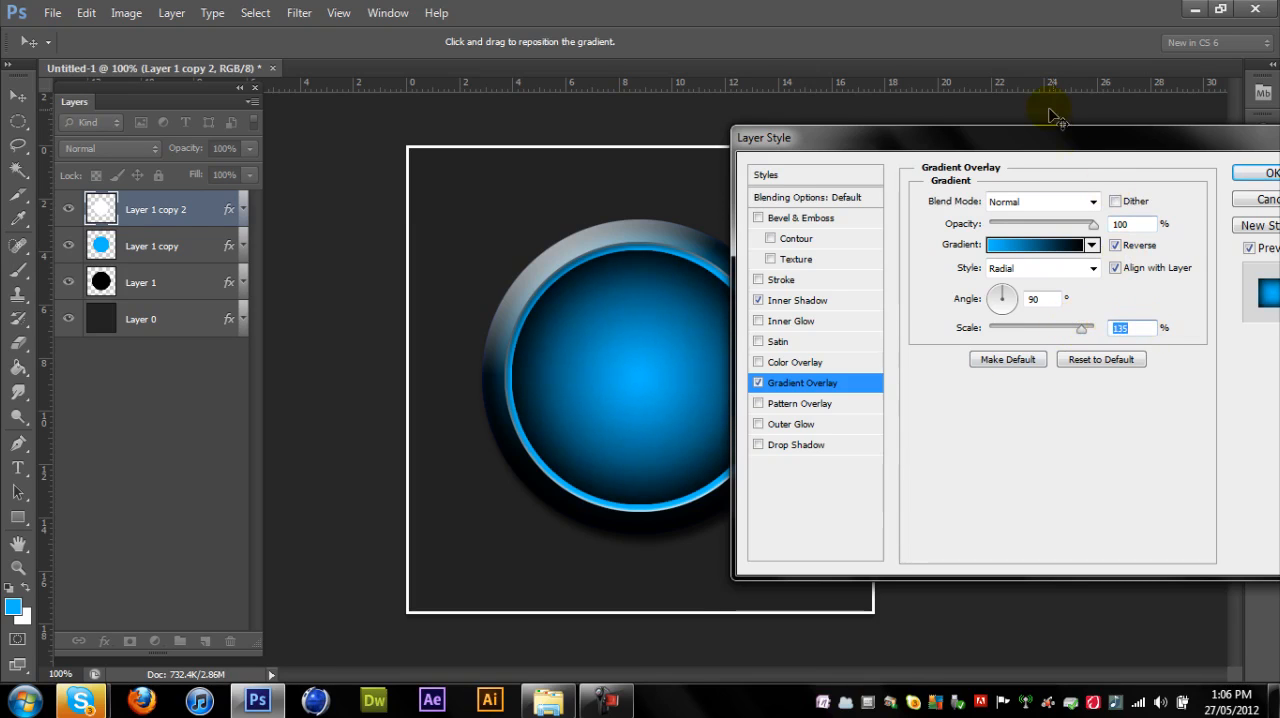
pyautogui.moveTo(1054, 127); pyautogui.dragTo(889, 240)
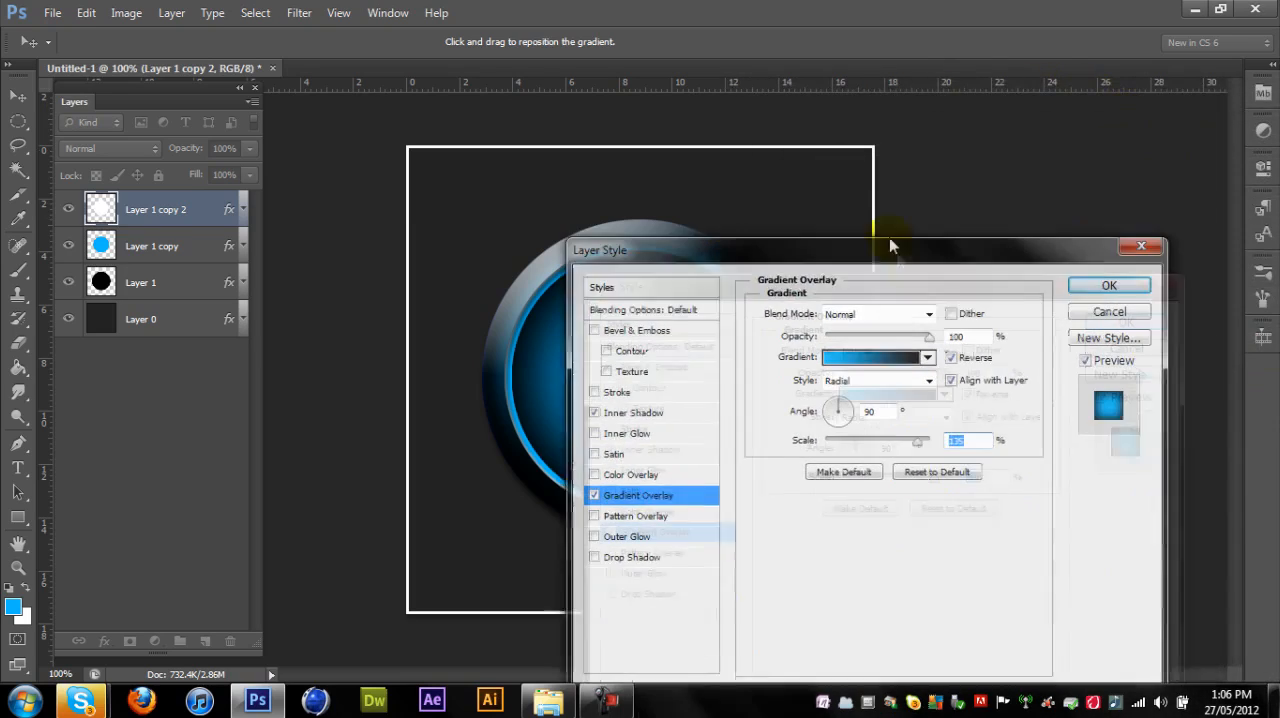
pyautogui.click(1088, 285)
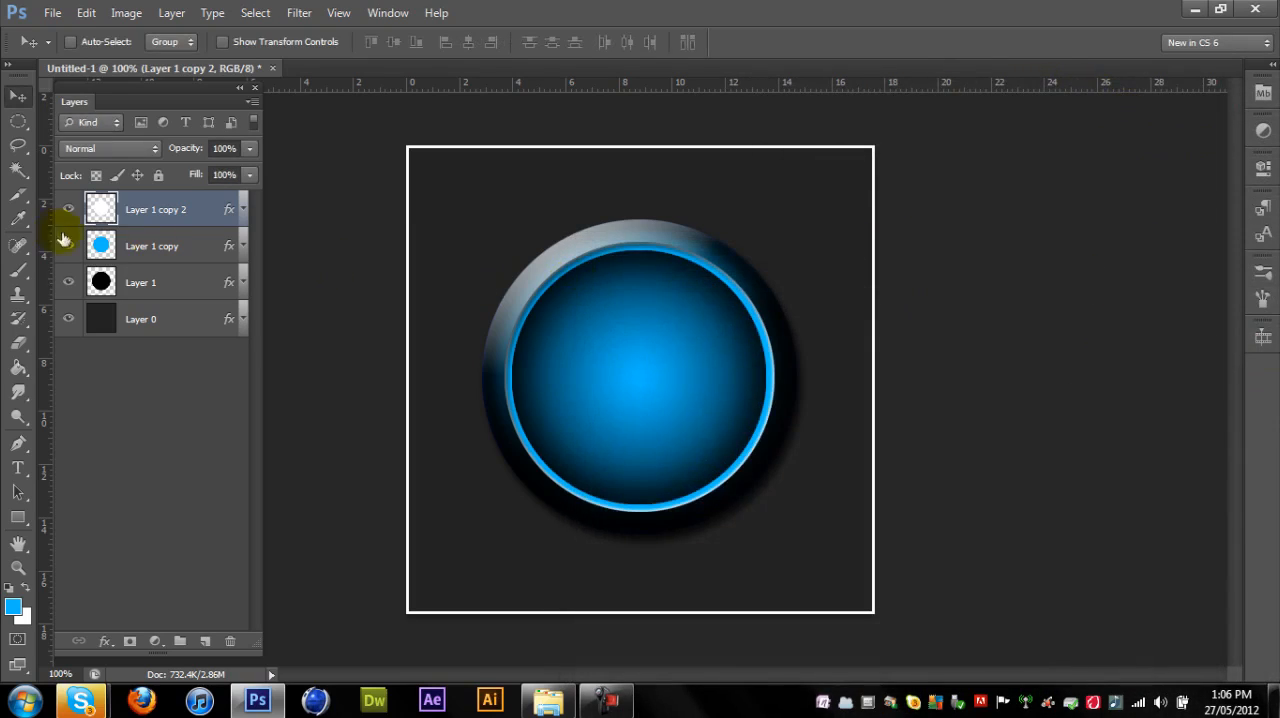
# - Adjust the top circle's Inner Shadow to 16 px distance and 0% choke, leaving Inner Glow off, and close the style settings
pyautogui.rightClick(165, 208)
pyautogui.click(292, 48)
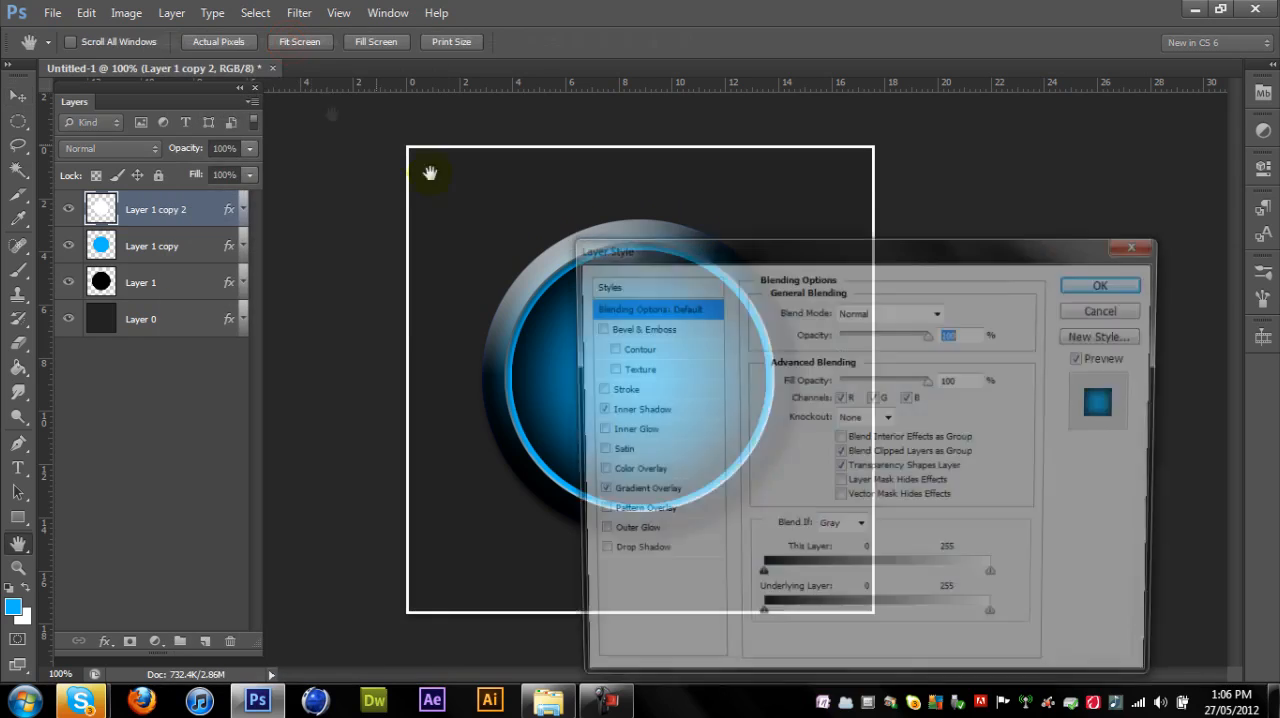
pyautogui.click(625, 430)
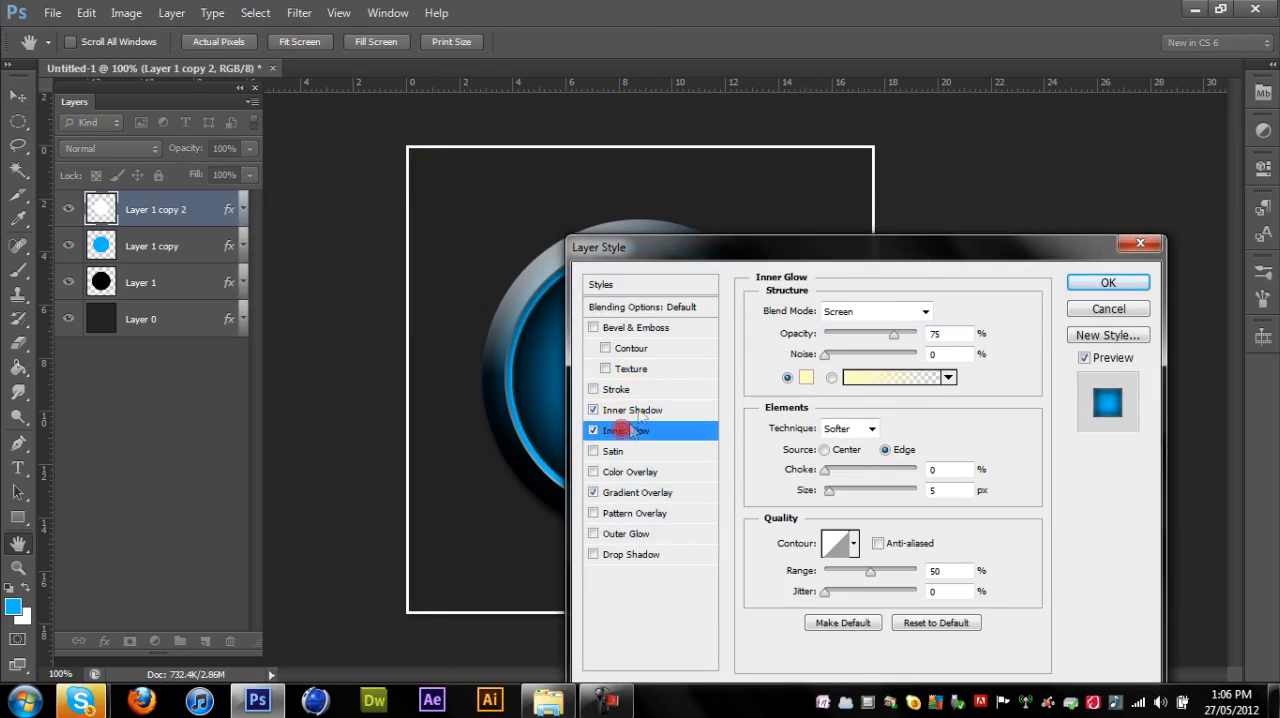
pyautogui.click(592, 431)
pyautogui.click(620, 410)
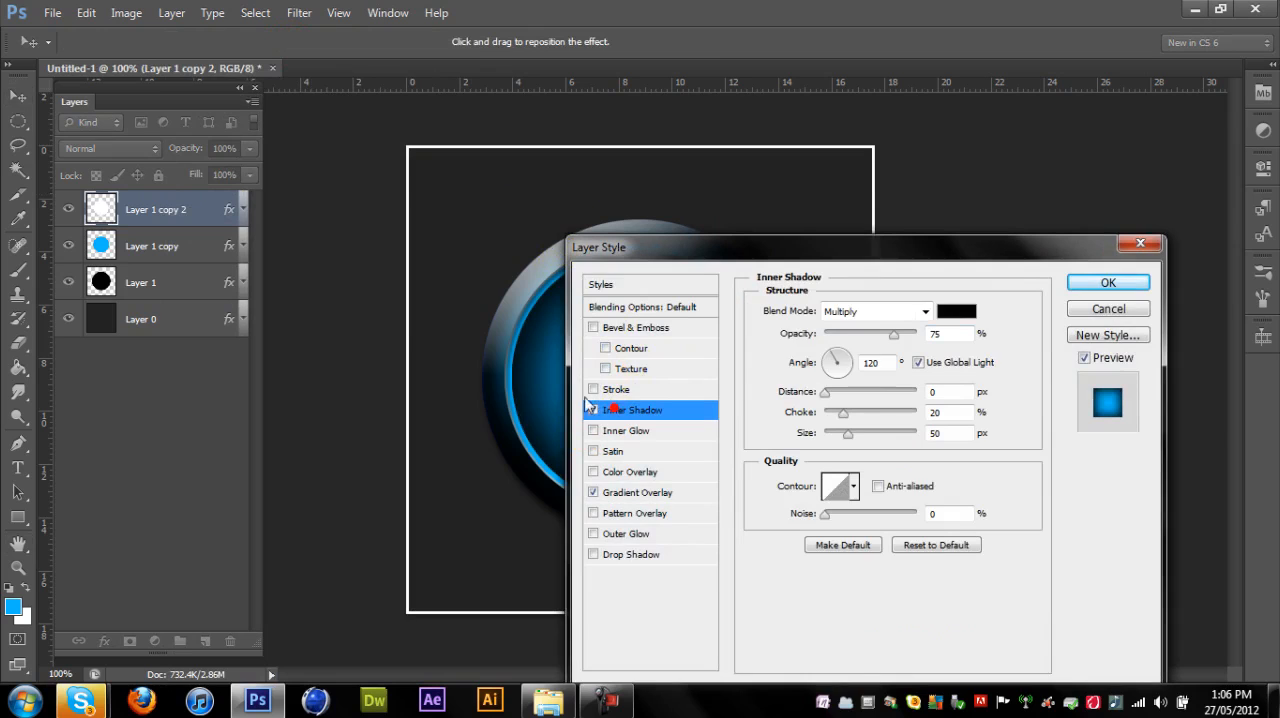
pyautogui.moveTo(817, 256); pyautogui.dragTo(1078, 202)
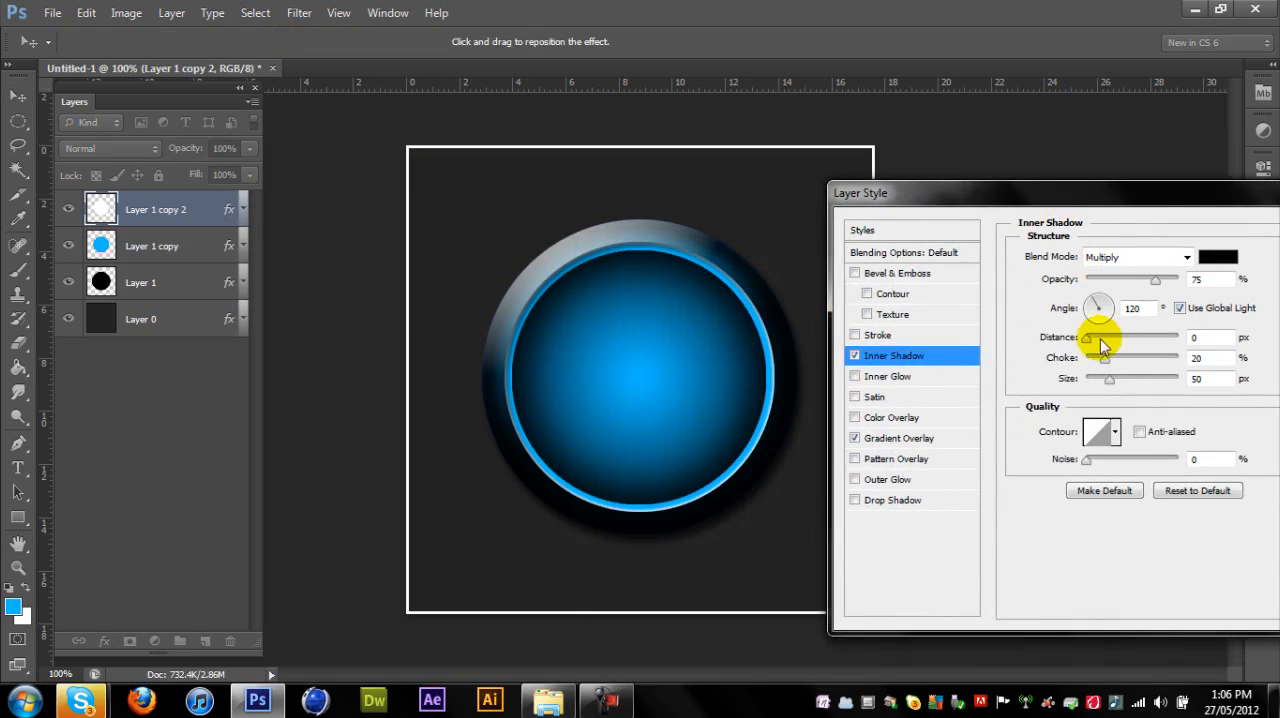
pyautogui.moveTo(1107, 360)
pyautogui.mouseDown()
pyautogui.moveTo(1046, 371)
pyautogui.moveTo(1106, 322)
pyautogui.moveTo(1154, 328)
pyautogui.moveTo(1104, 347)
pyautogui.mouseUp()
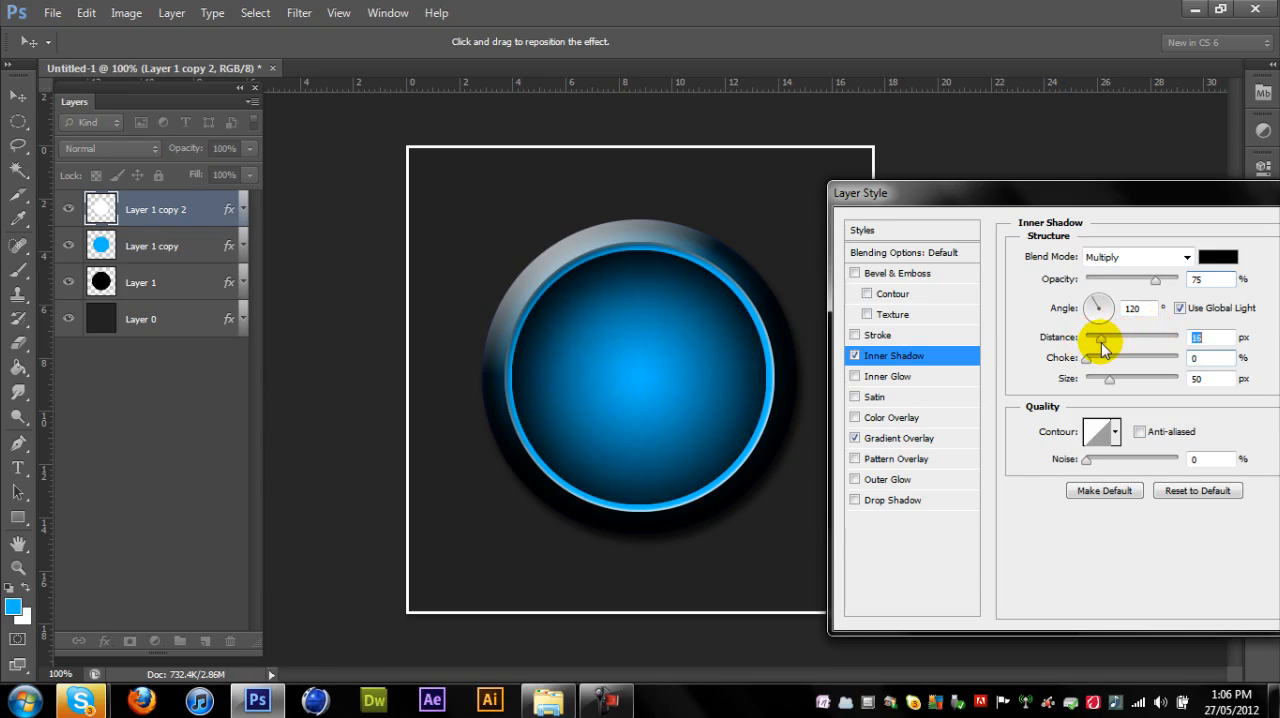
pyautogui.moveTo(1114, 200); pyautogui.dragTo(980, 200)
pyautogui.click(1240, 246)
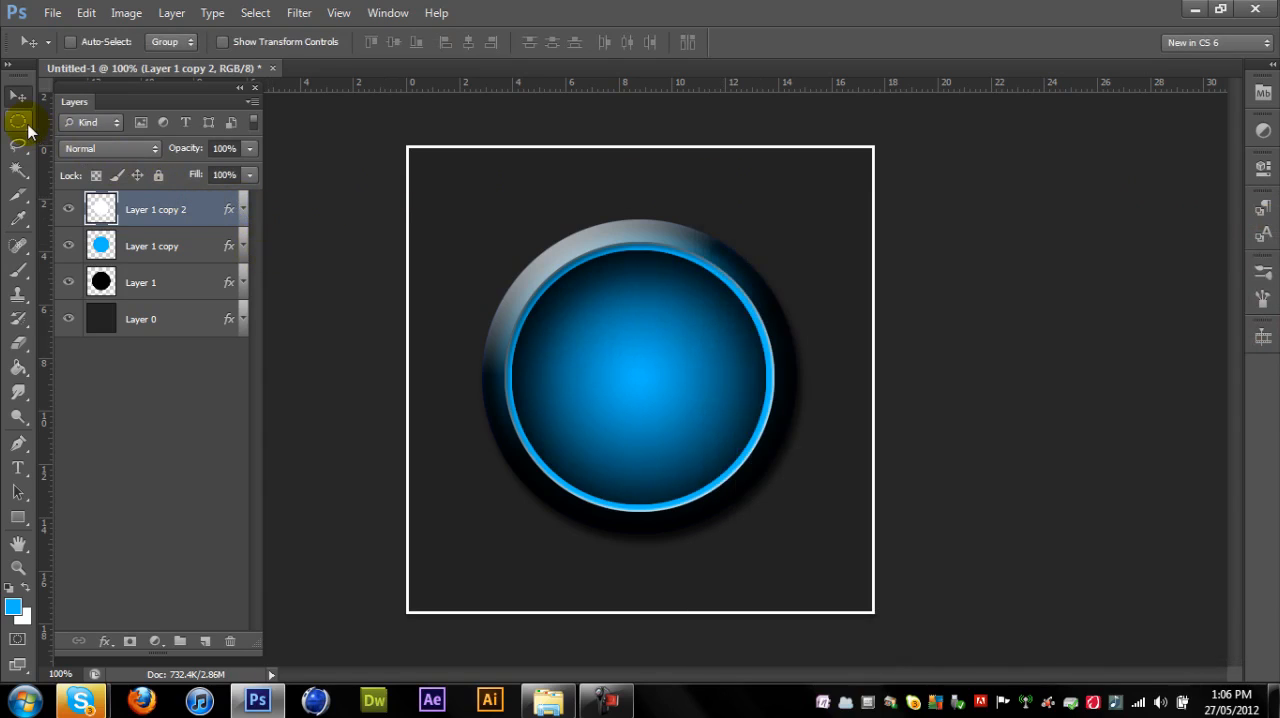
# - On a new layer, draw a closed crescent-shaped highlight path inside the blue circle's upper-left edge with the Pen tool, and make white the foreground colour
pyautogui.moveTo(18, 123); pyautogui.dragTo(90, 135)
pyautogui.click(205, 641)
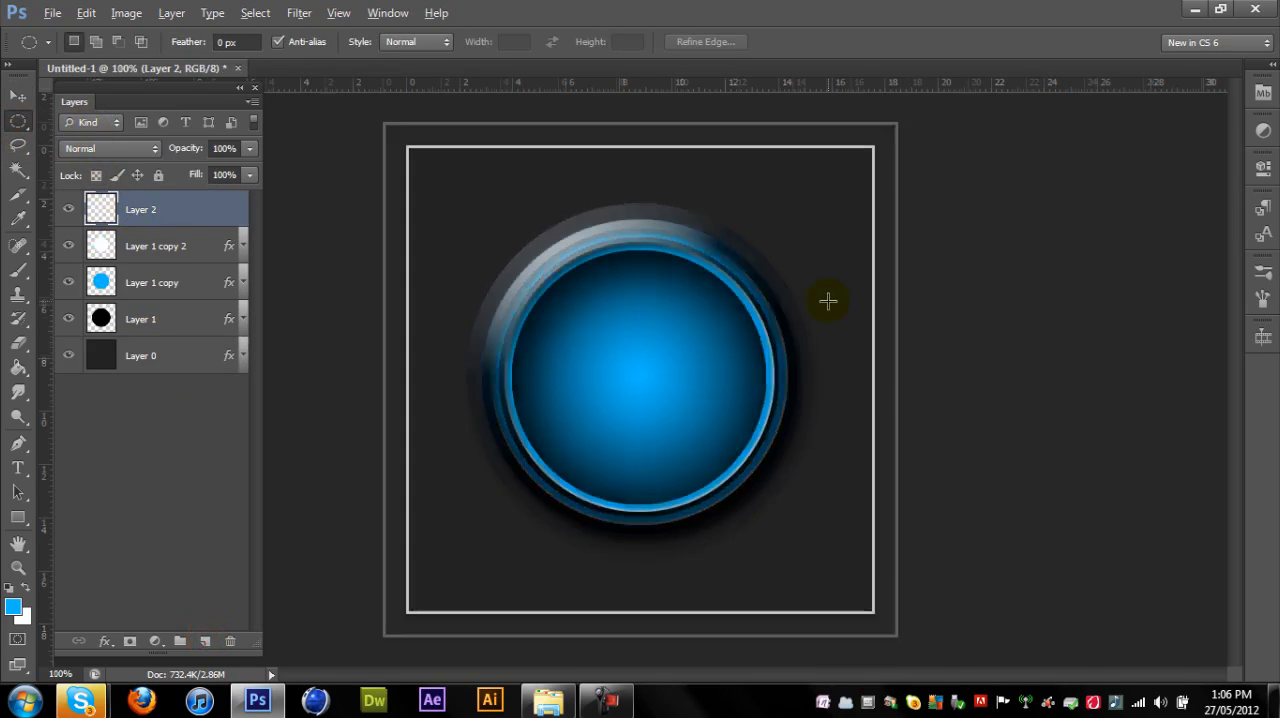
pyautogui.scroll(3, 829, 297)
pyautogui.scroll(2, 649, 263)
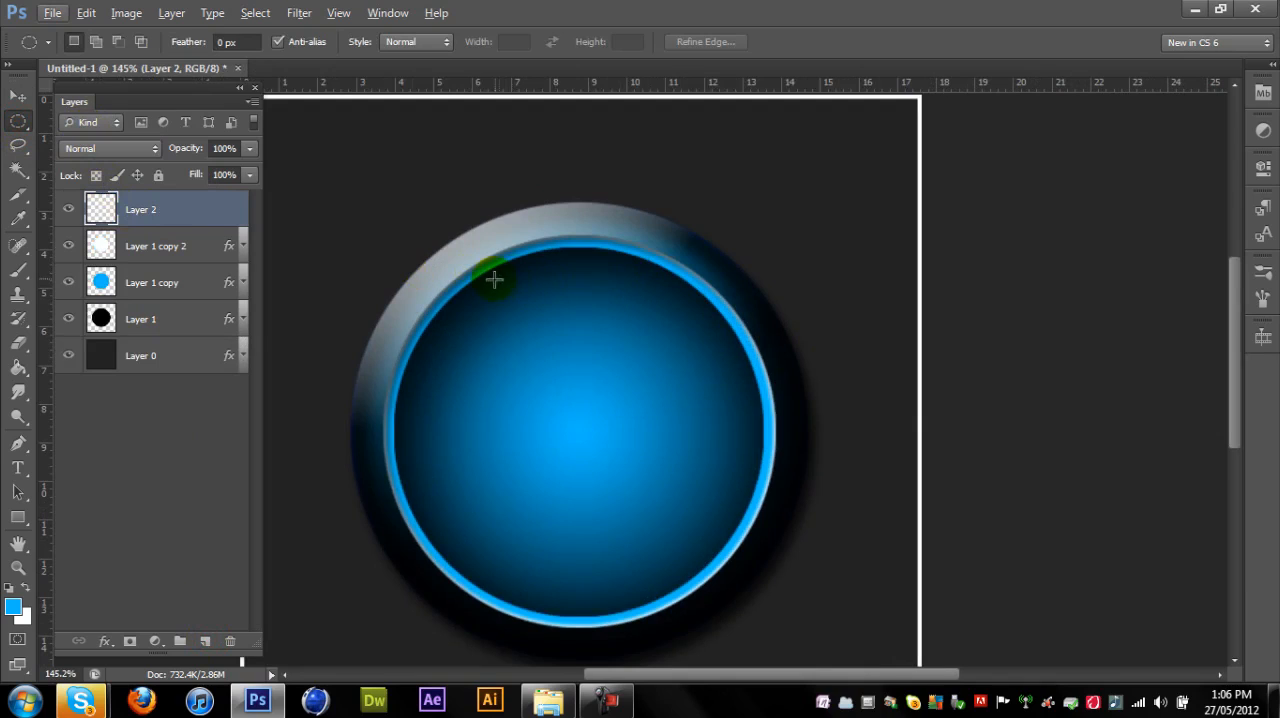
pyautogui.click(18, 443)
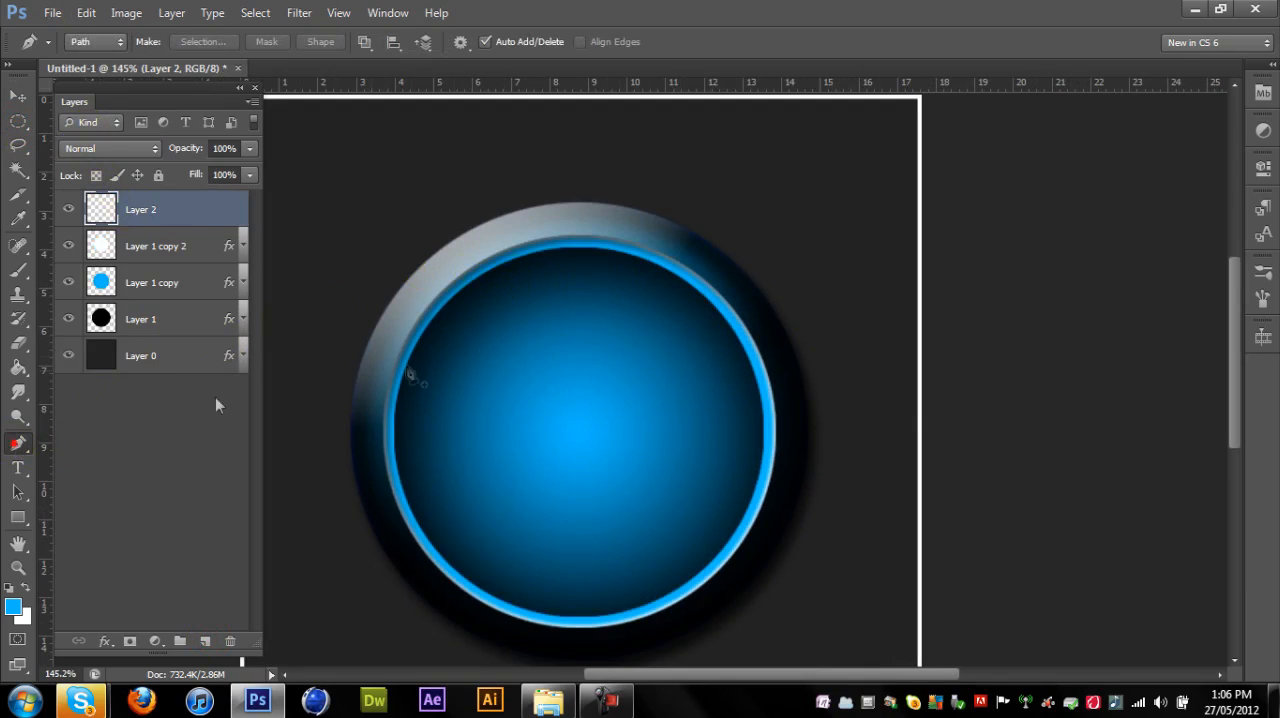
pyautogui.click(443, 343)
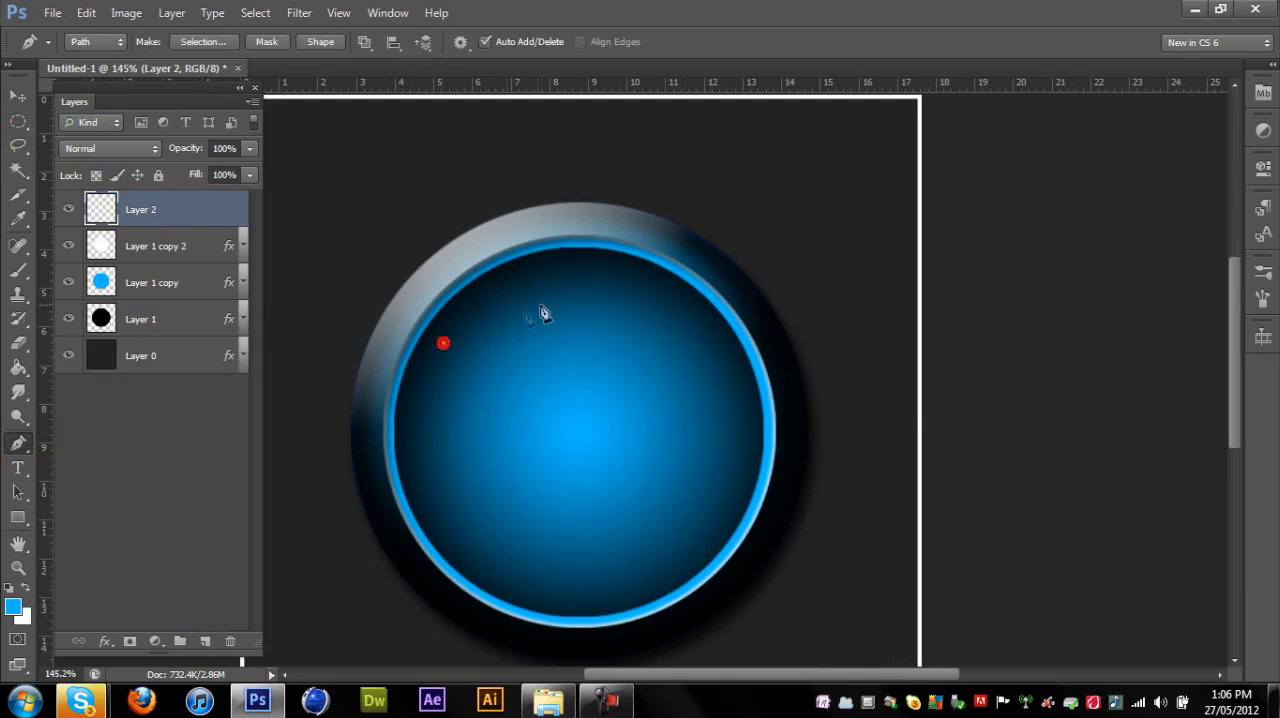
pyautogui.moveTo(596, 286); pyautogui.dragTo(700, 316)
pyautogui.press('x')
pyautogui.click(456, 342)
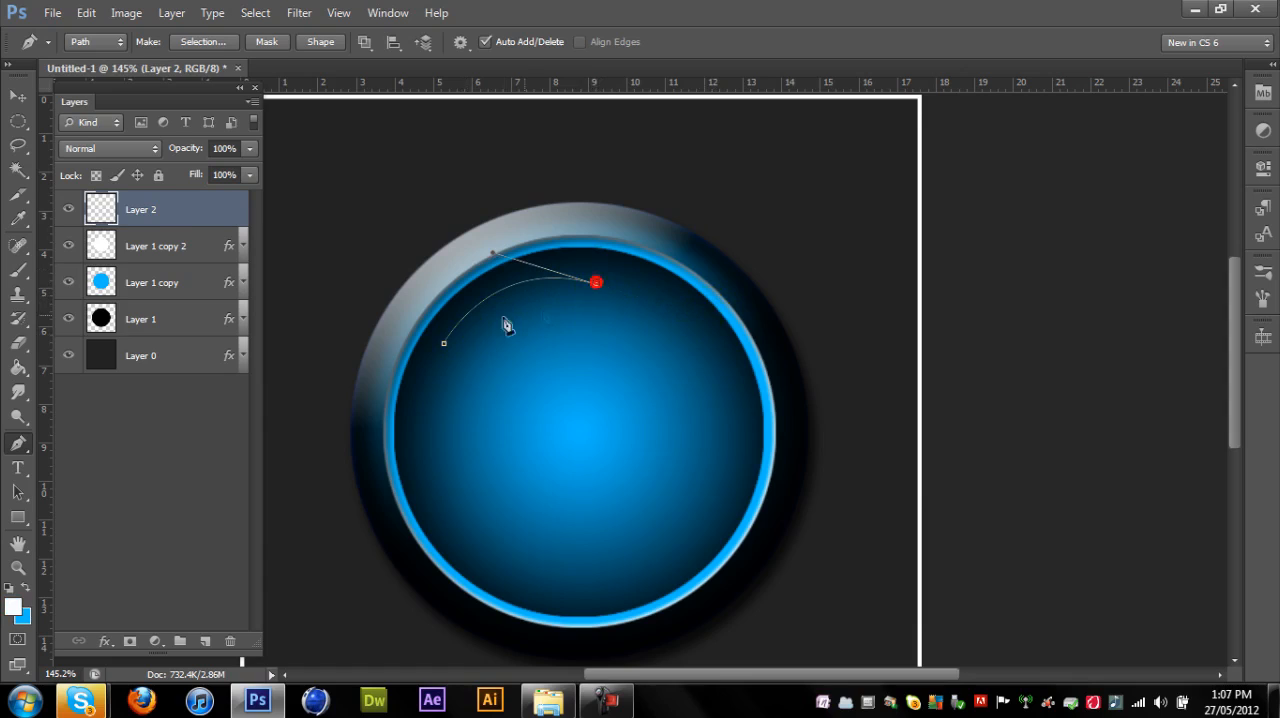
pyautogui.moveTo(415, 365); pyautogui.dragTo(392, 380)
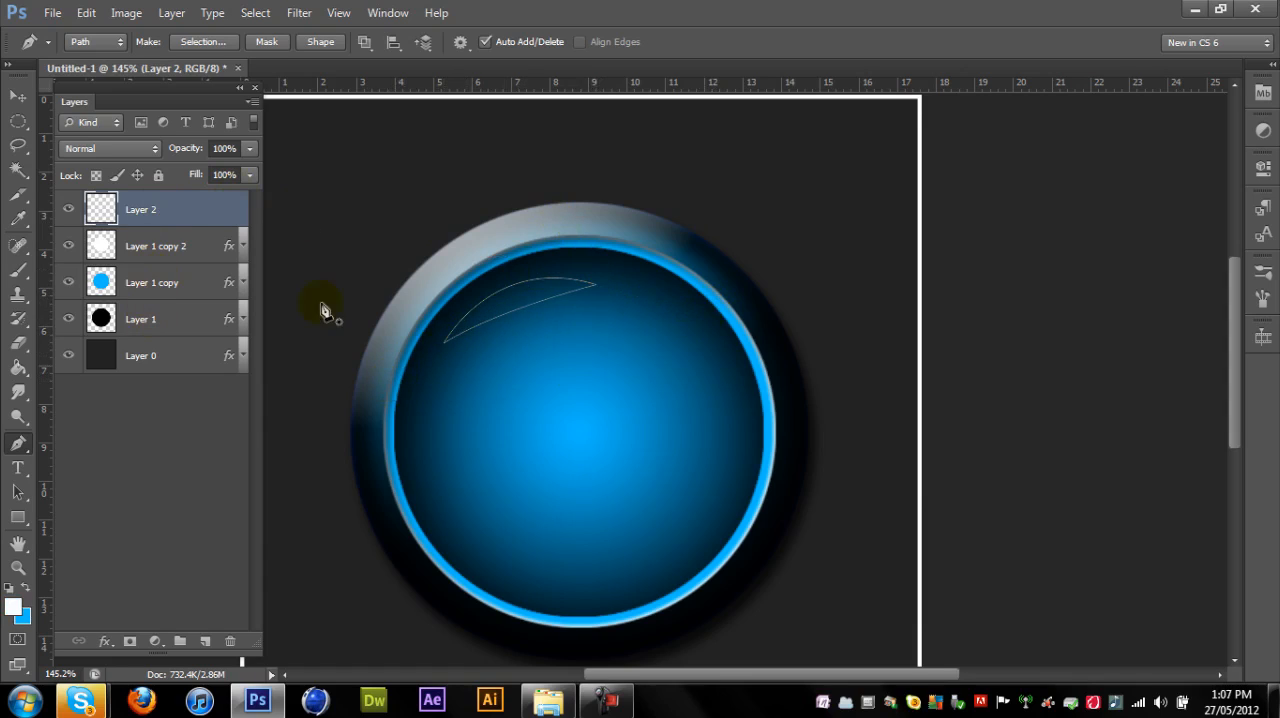
# - Convert the crescent path to a selection with 0 px feather, fill it with white and deselect it
pyautogui.rightClick(527, 287)
pyautogui.click(592, 380)
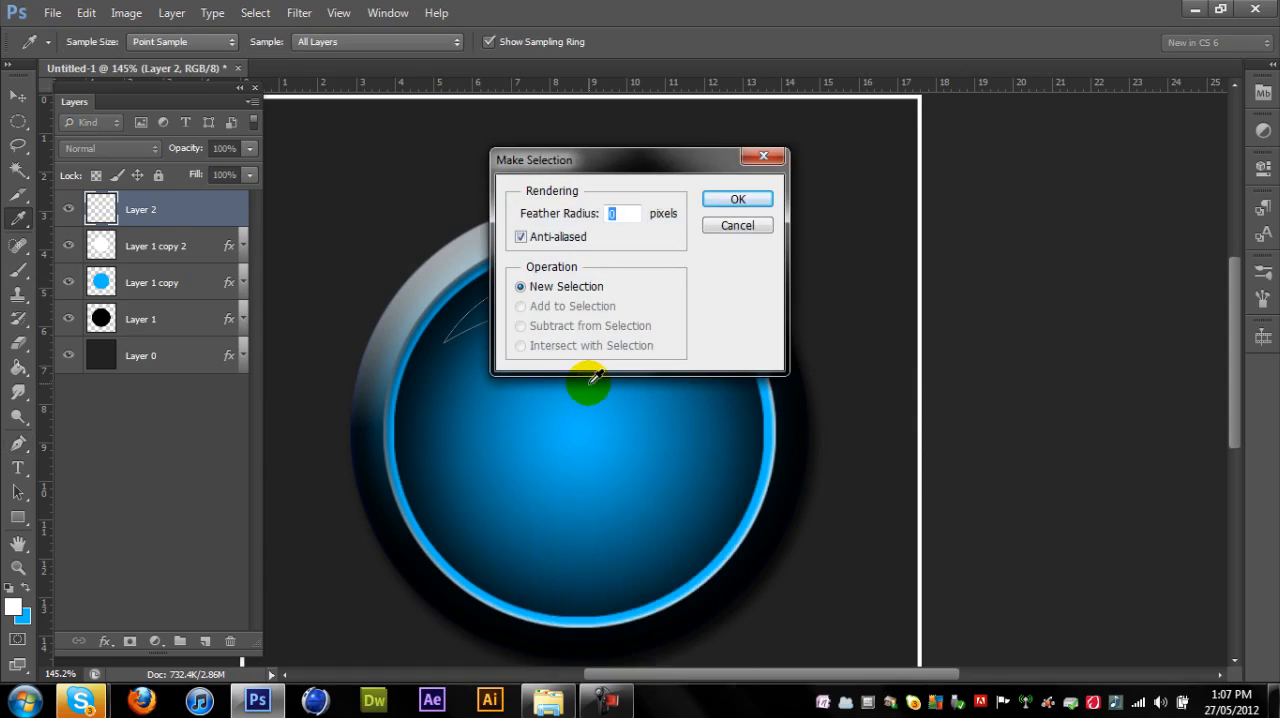
pyautogui.press('Return')
pyautogui.hotkey('alt', 'BackSpace')
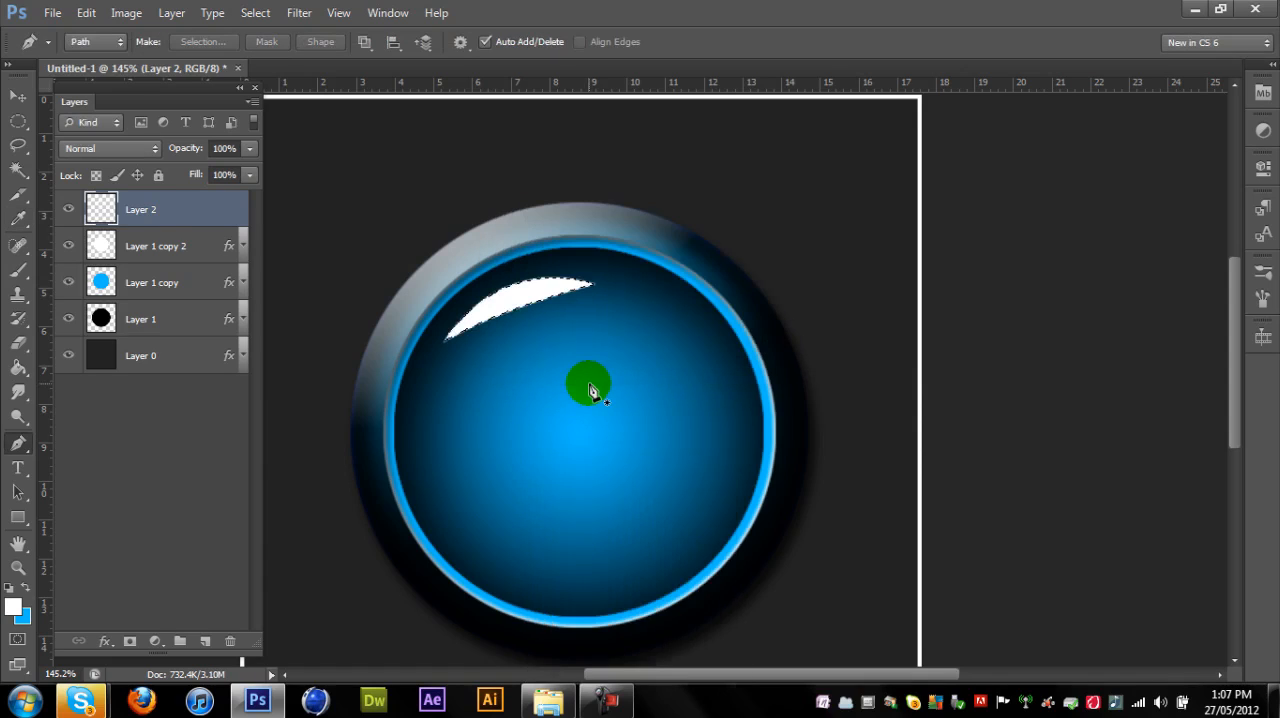
pyautogui.click(16, 121)
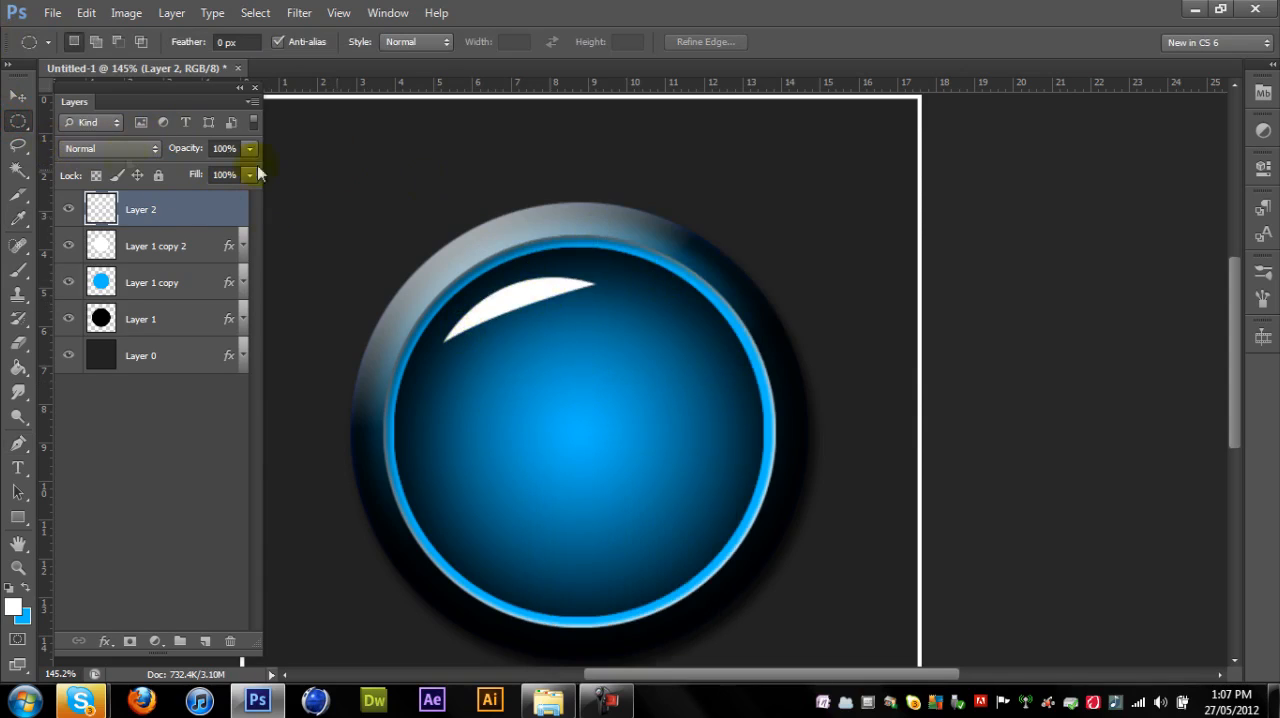
# - Set the highlight layer's blend mode to Overlay and its opacity to 63%
pyautogui.click(87, 145)
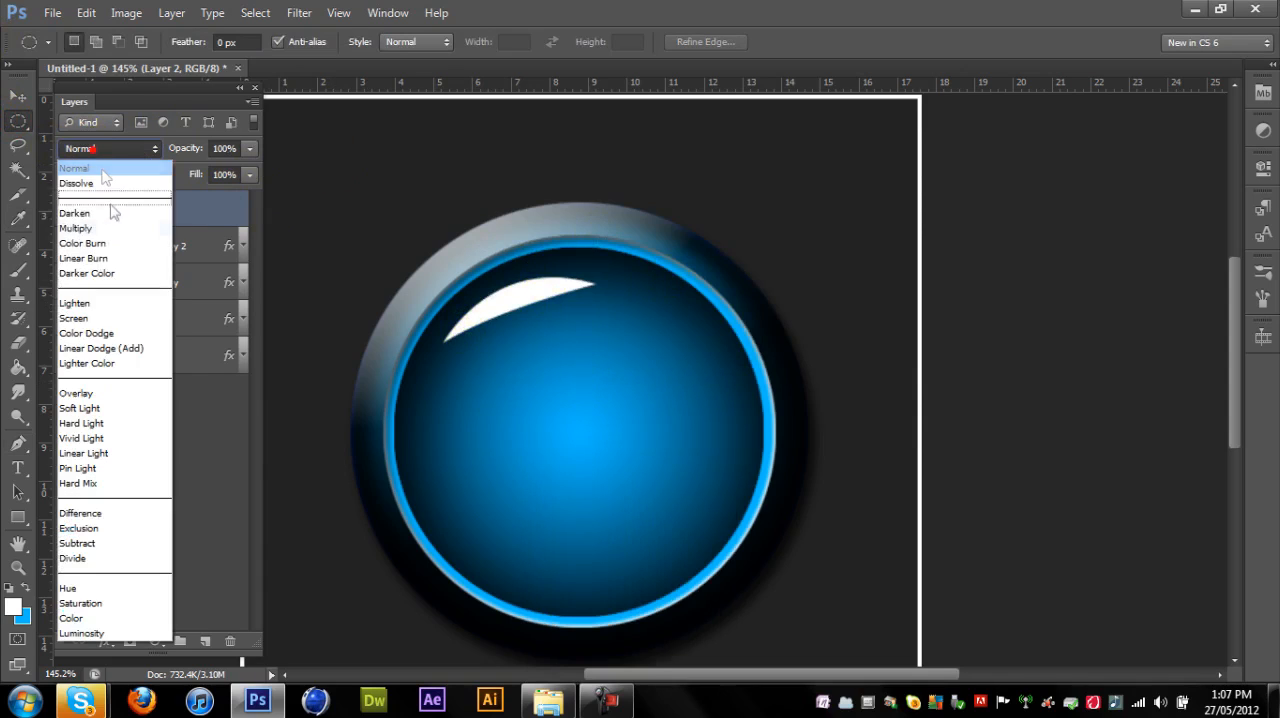
pyautogui.click(89, 389)
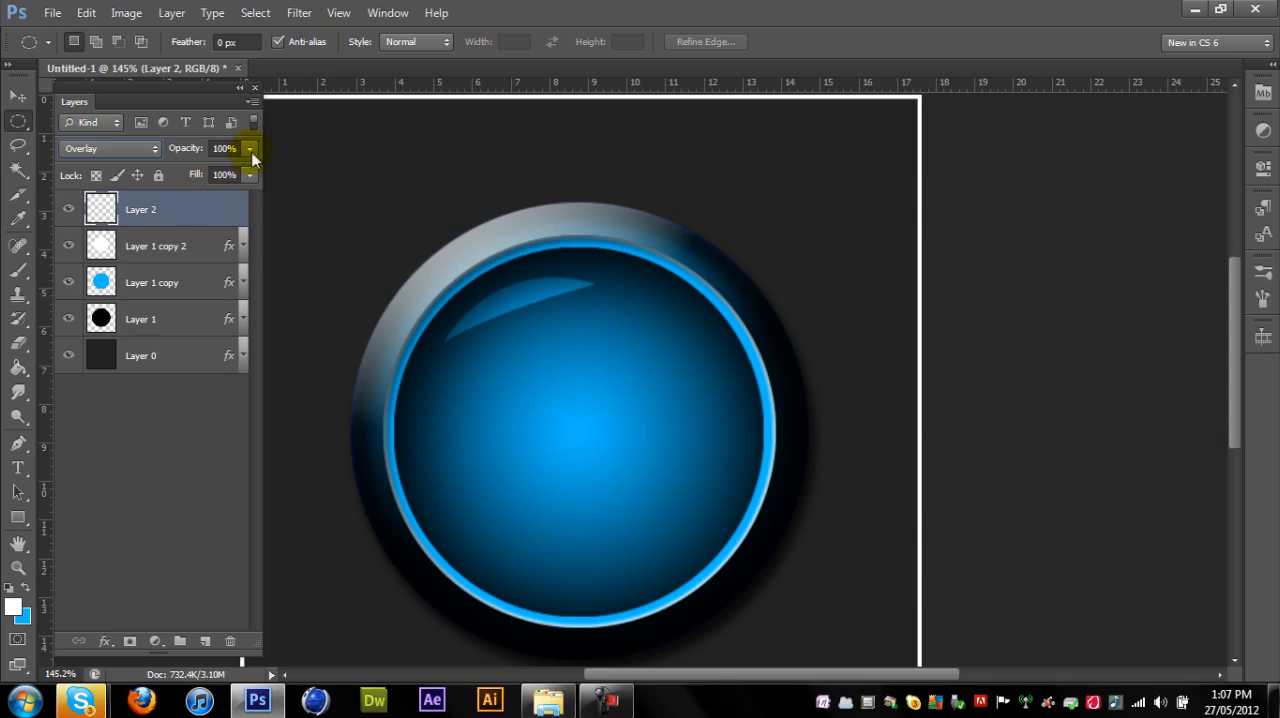
pyautogui.moveTo(236, 173); pyautogui.dragTo(212, 176)
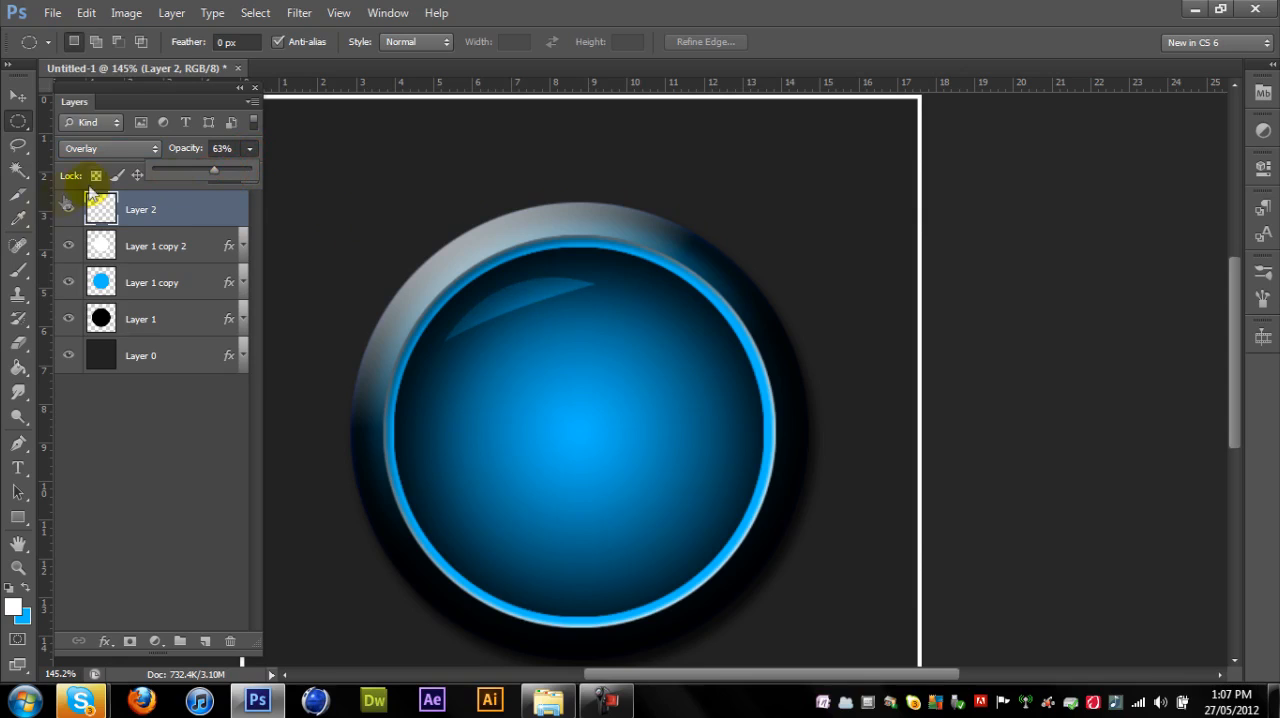
pyautogui.click(18, 97)
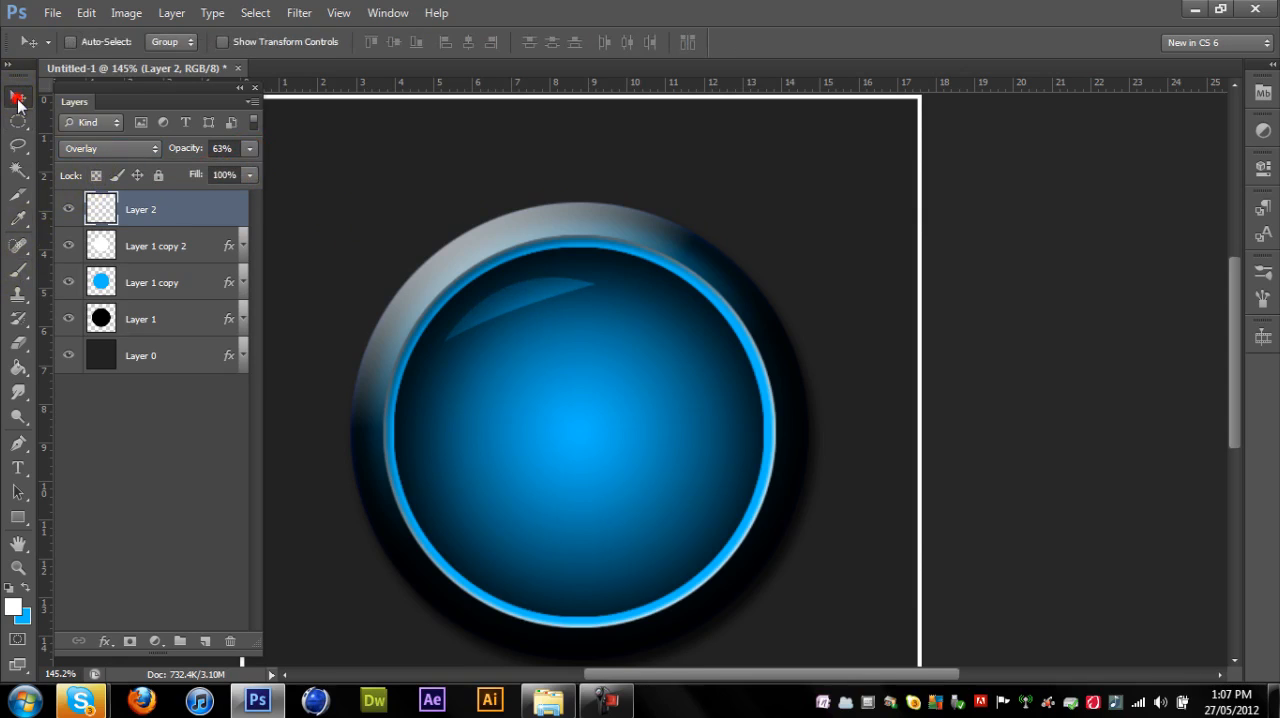
# - With the Pen tool, draw a zigzag path across the blue circle's lower half, from its left inner edge to its lower-right edge
pyautogui.click(18, 450)
pyautogui.scroll(2, 480, 370)
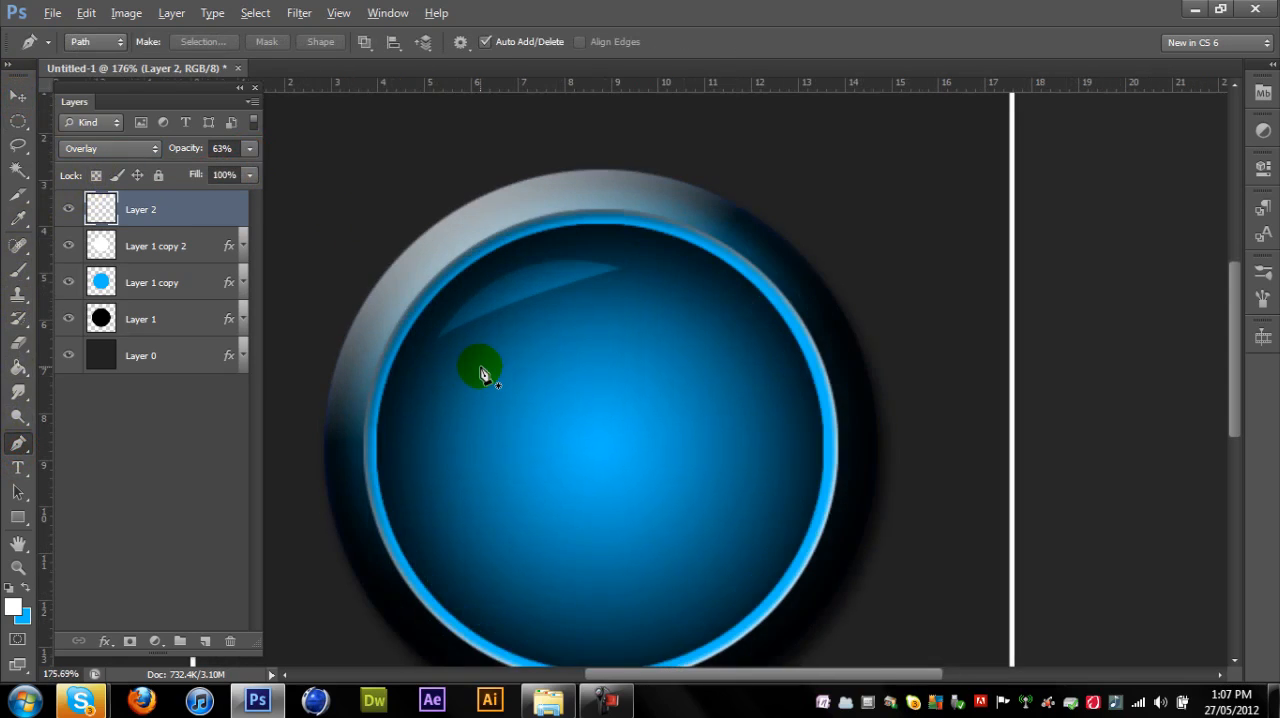
pyautogui.scroll(-3, 478, 376)
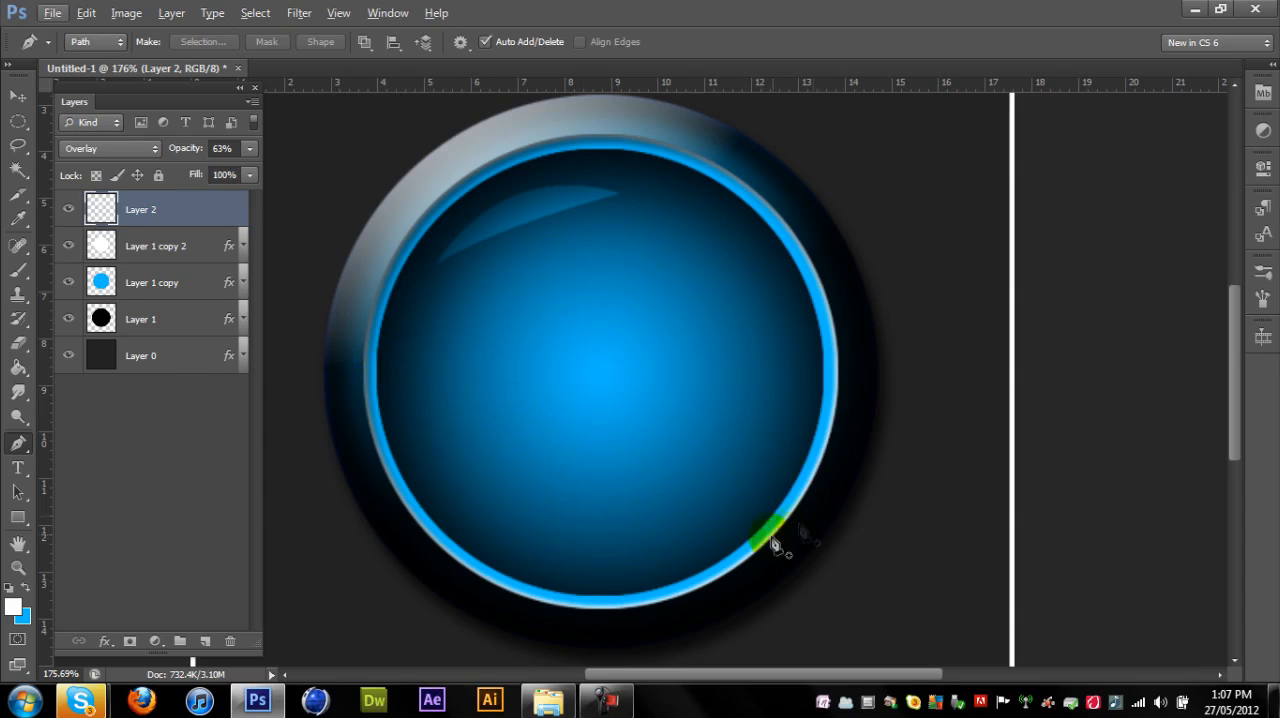
pyautogui.click(377, 370)
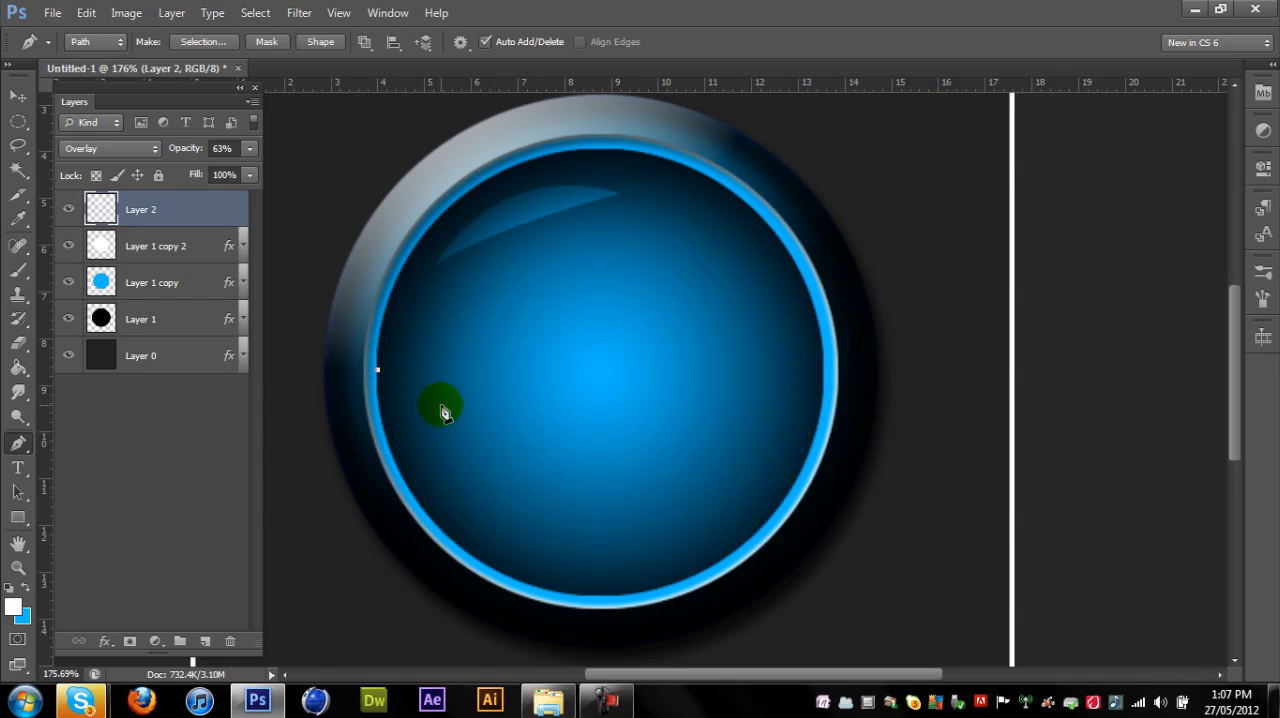
pyautogui.click(502, 390)
pyautogui.click(552, 457)
pyautogui.click(643, 395)
pyautogui.click(682, 506)
pyautogui.click(753, 467)
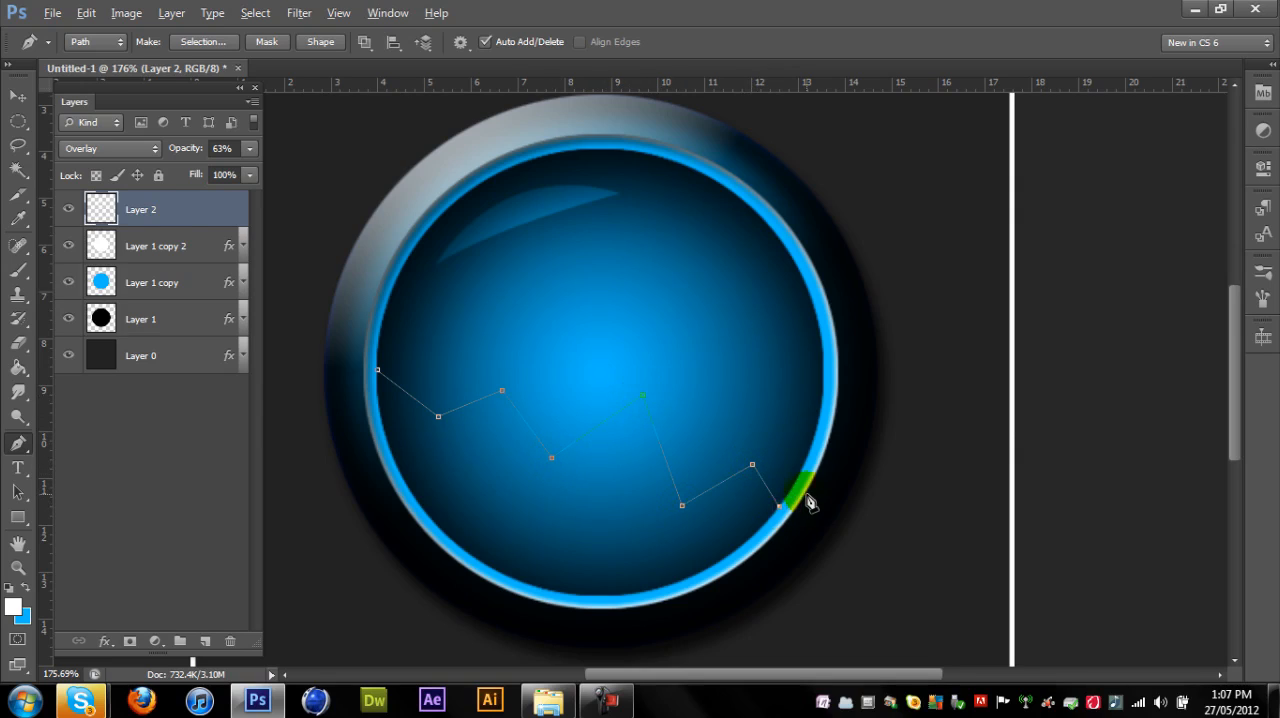
# - Continue the path with curved segments along the circle's lower inner edge and close it at the zigzag's starting point
pyautogui.scroll(-1, 807, 496)
pyautogui.scroll(3, 807, 496)
pyautogui.scroll(-1, 806, 497)
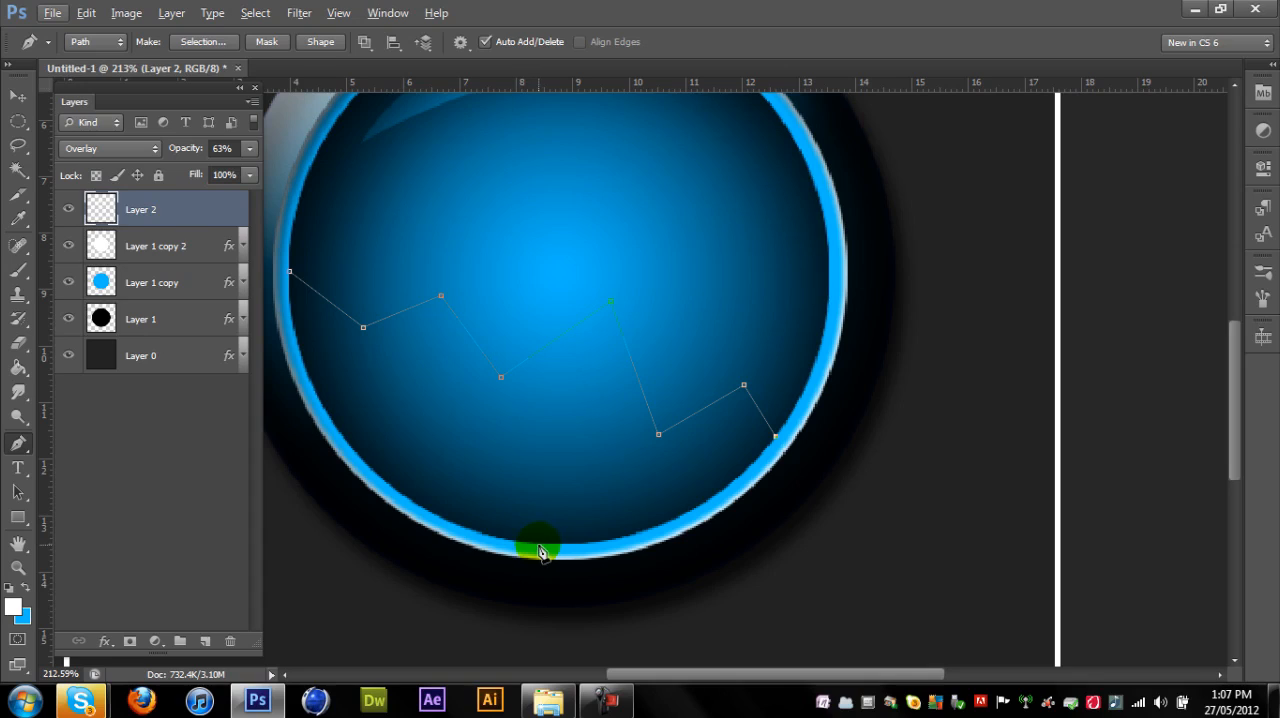
pyautogui.moveTo(540, 551); pyautogui.dragTo(380, 542)
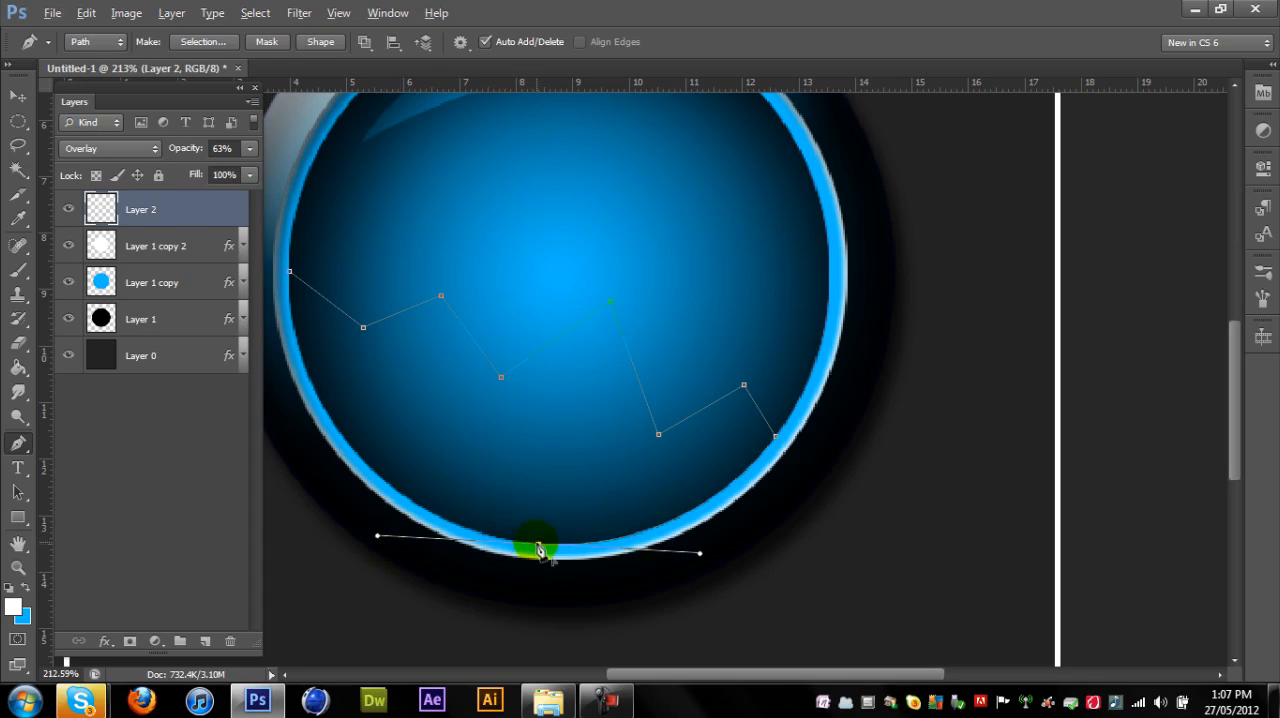
pyautogui.moveTo(322, 406); pyautogui.dragTo(240, 245)
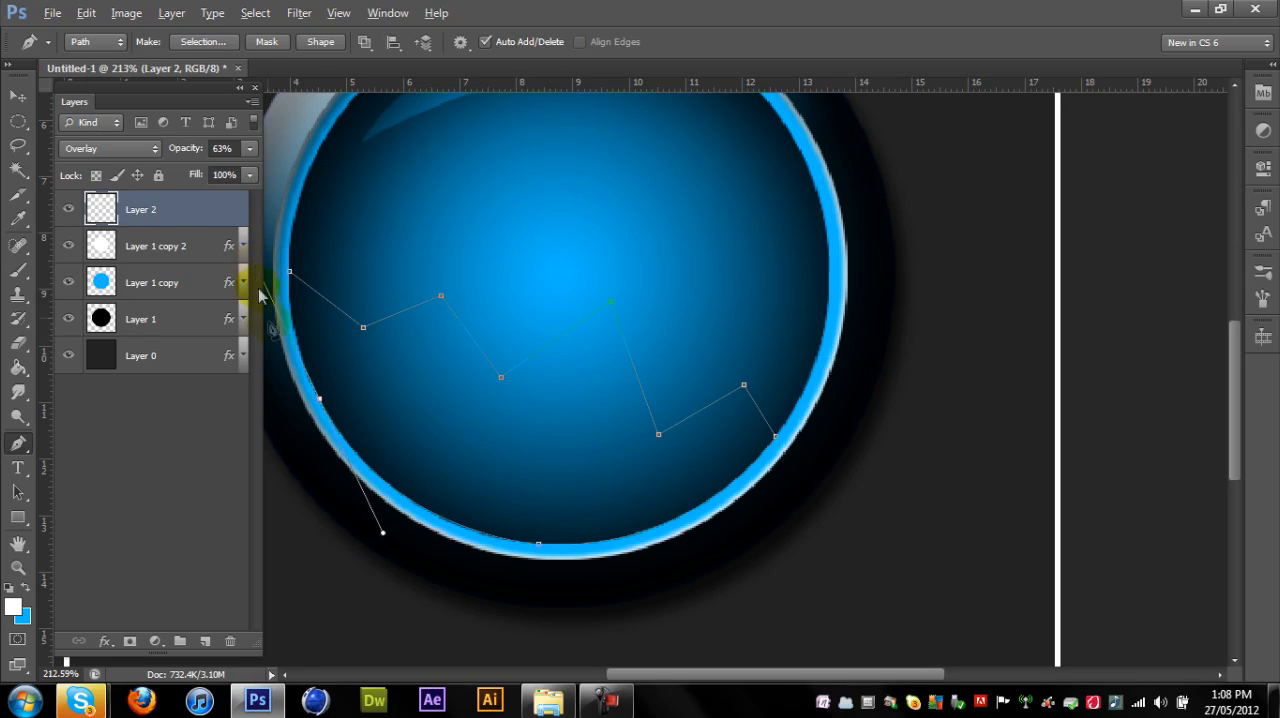
pyautogui.click(289, 274)
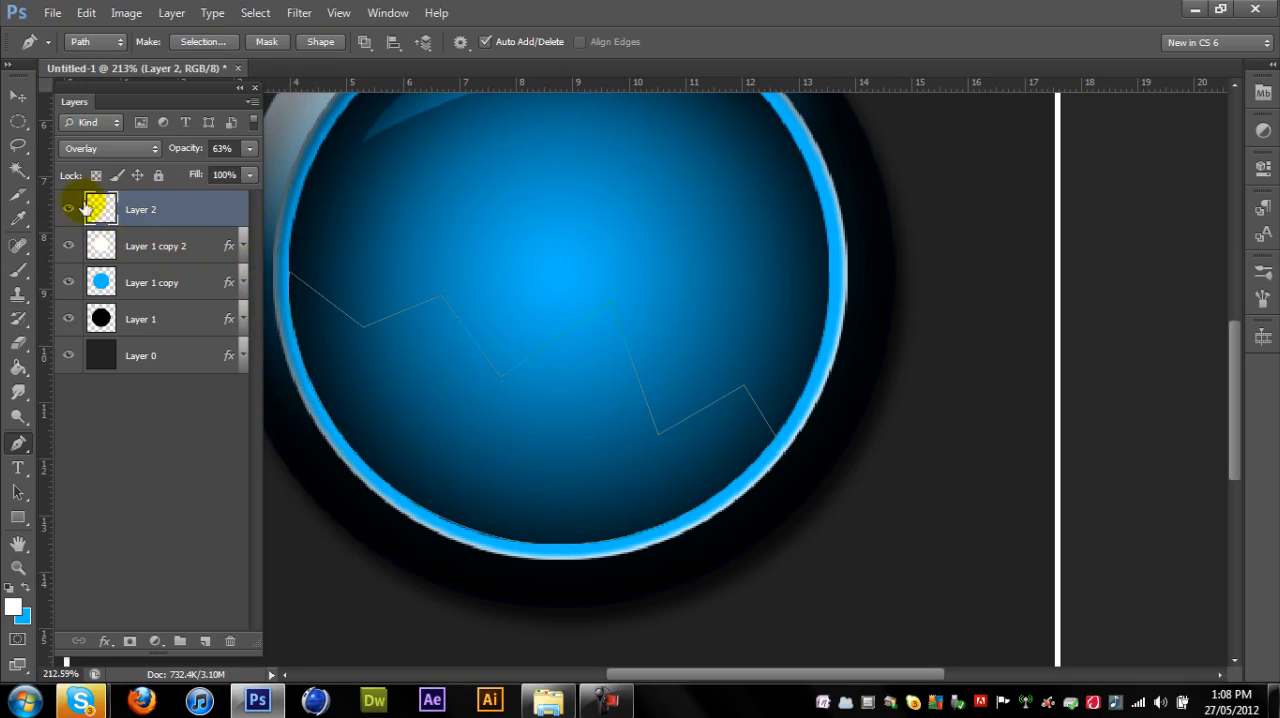
# - Create a new layer, fill the closed zigzag path with white on it and dismiss the path
pyautogui.click(208, 636)
pyautogui.rightClick(480, 380)
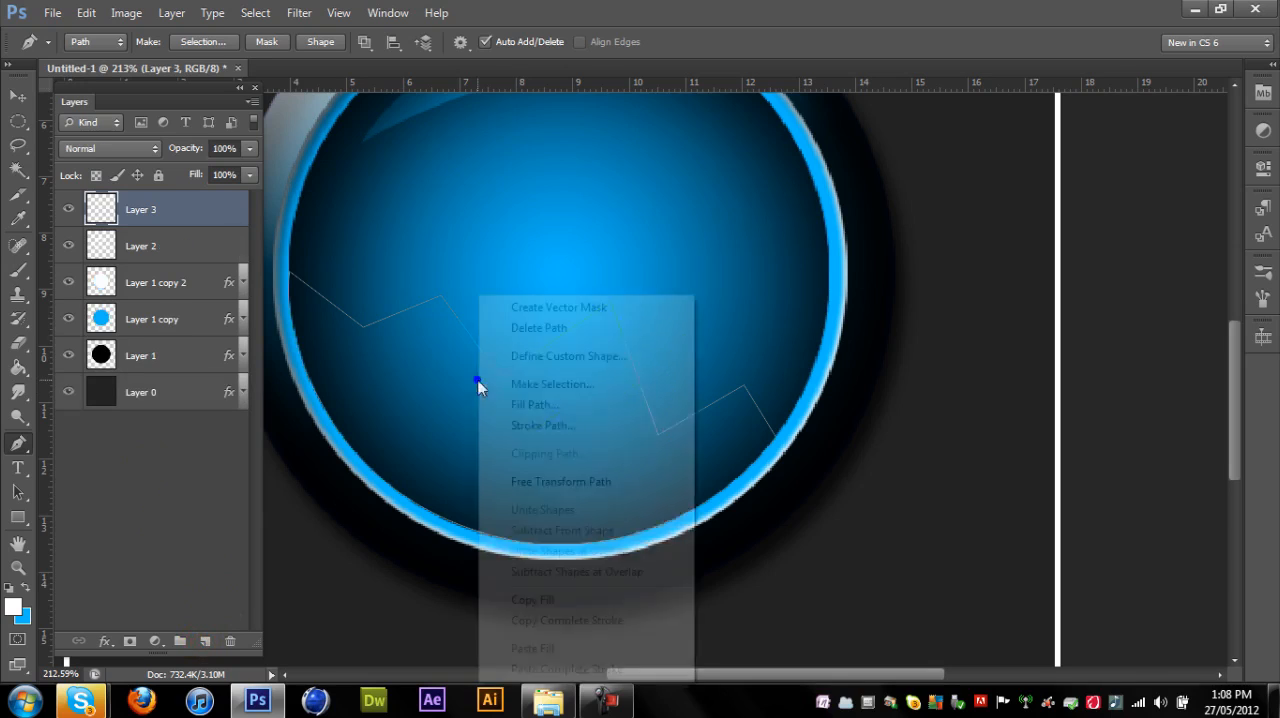
pyautogui.click(530, 405)
pyautogui.press('Return')
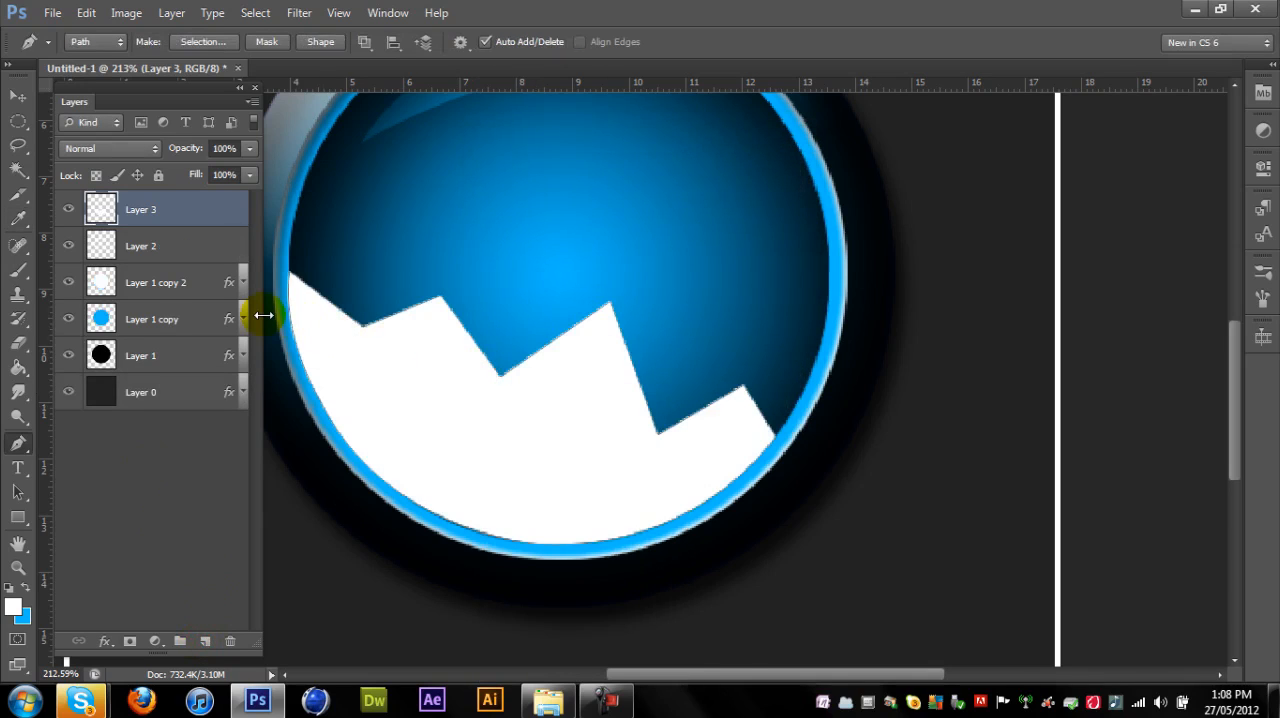
pyautogui.press('Return')
pyautogui.click(17, 95)
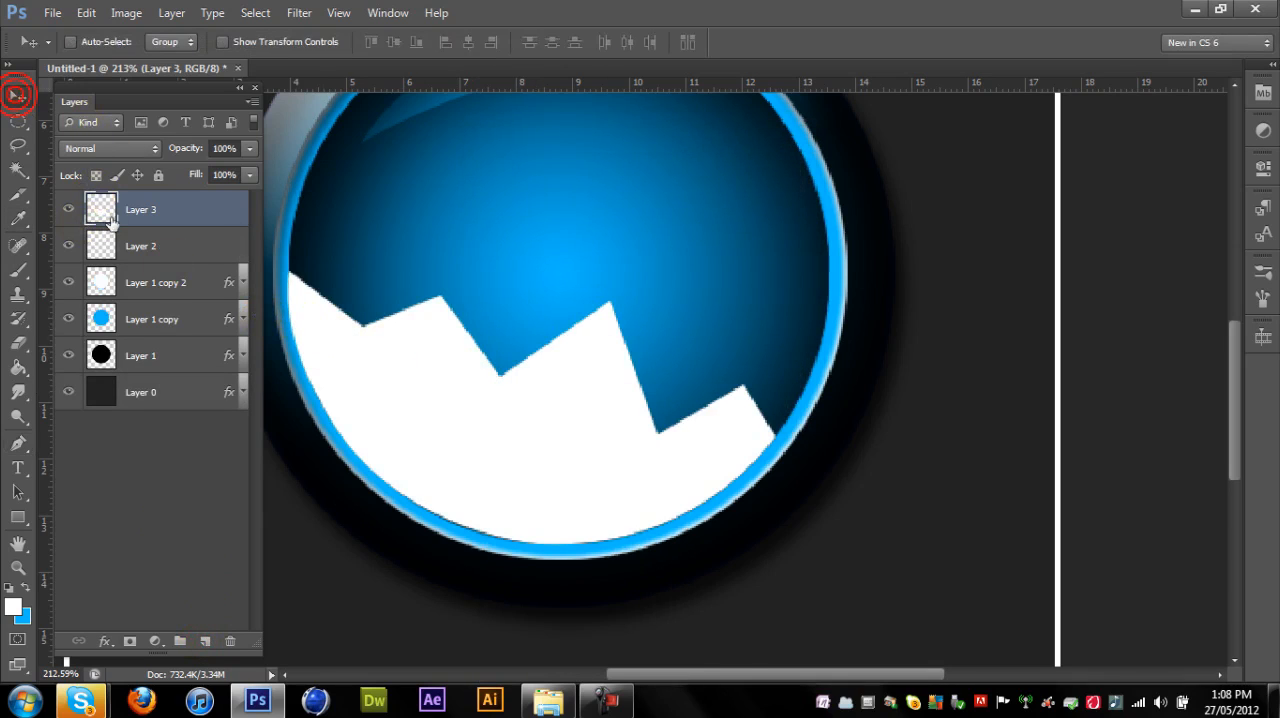
# - Try a Drop Shadow, then a Bevel & Emboss with 200% depth and 0 px size, on the white zigzag layer, switching both off
pyautogui.doubleClick(108, 218)
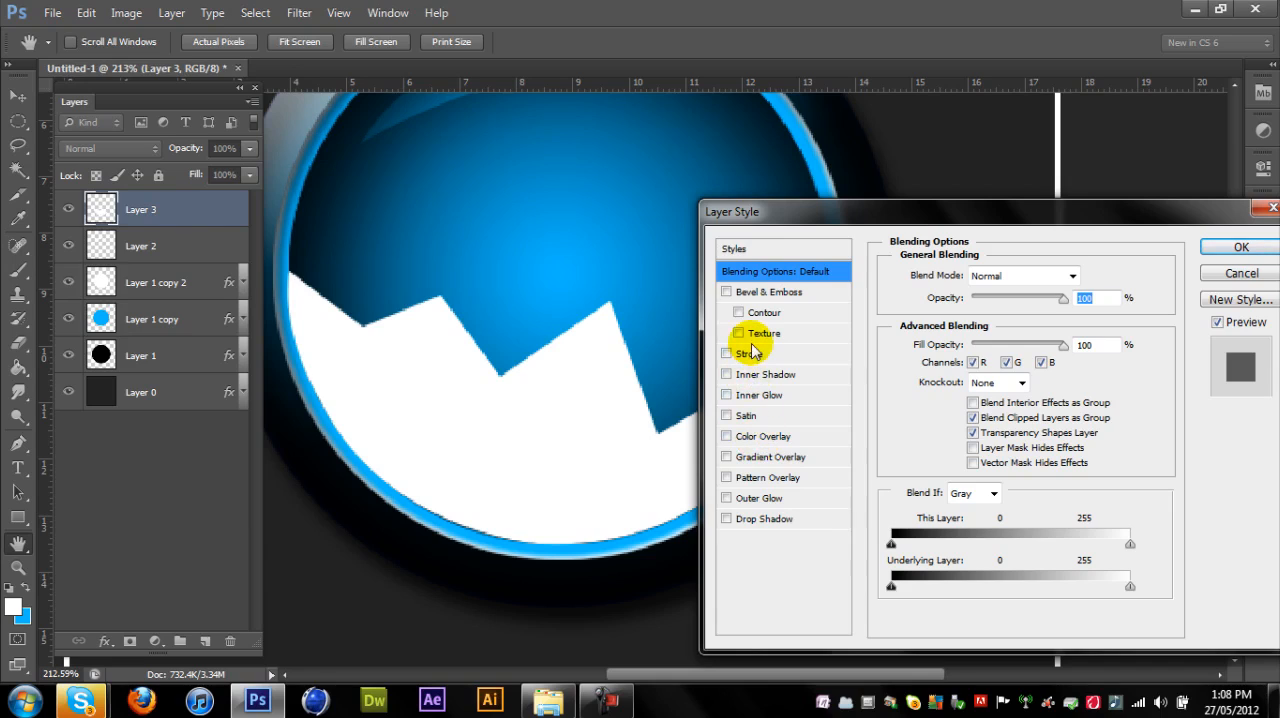
pyautogui.click(764, 518)
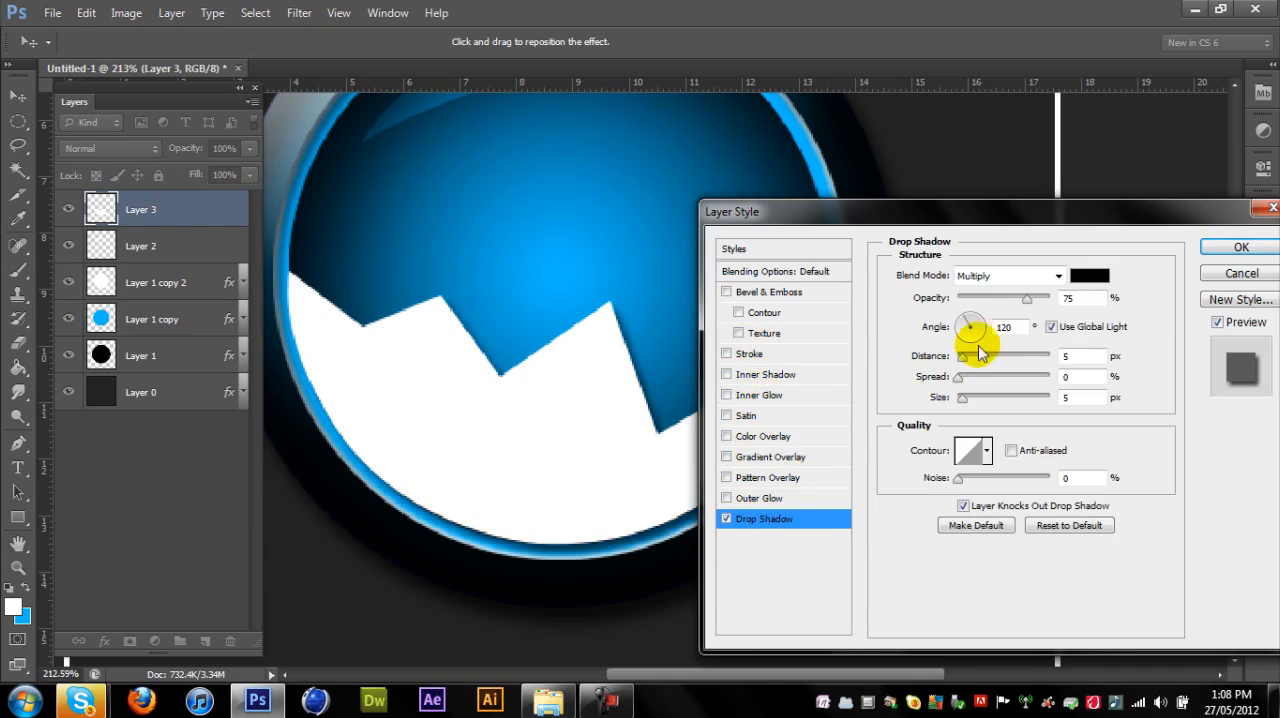
pyautogui.click(726, 518)
pyautogui.click(787, 292)
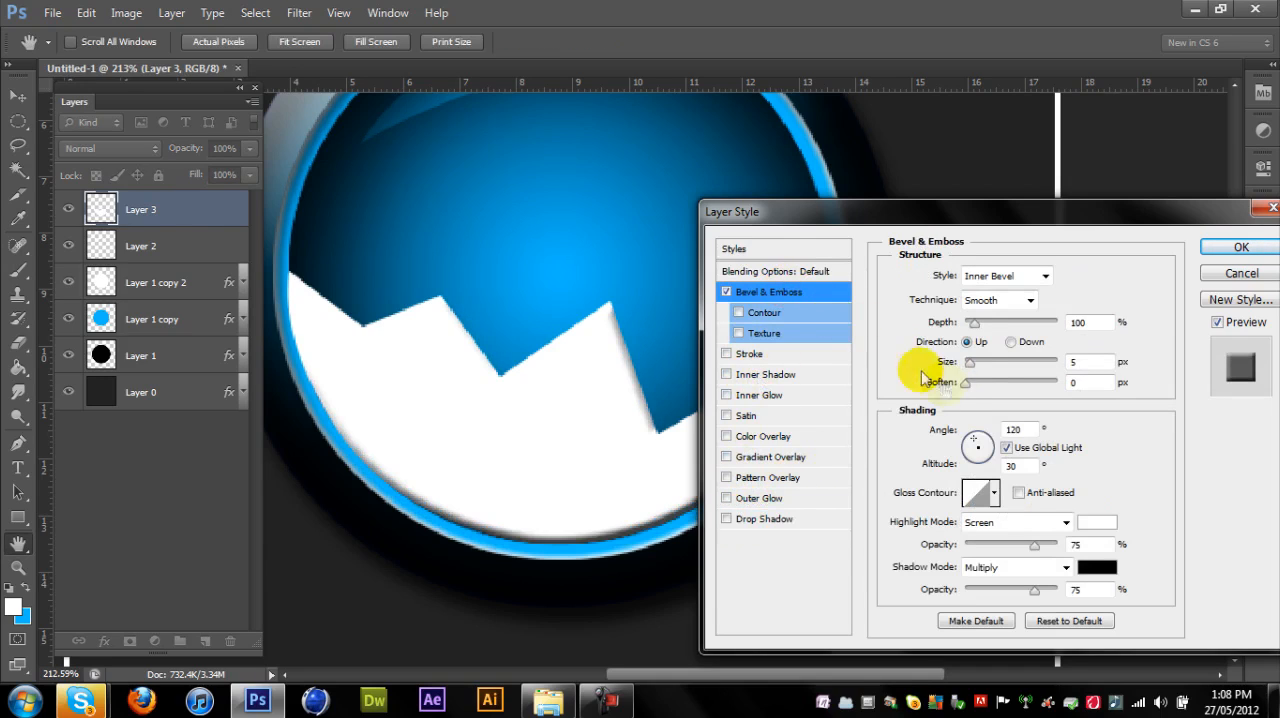
pyautogui.moveTo(972, 323)
pyautogui.mouseDown()
pyautogui.moveTo(1172, 328)
pyautogui.moveTo(975, 335)
pyautogui.moveTo(985, 343)
pyautogui.mouseUp()
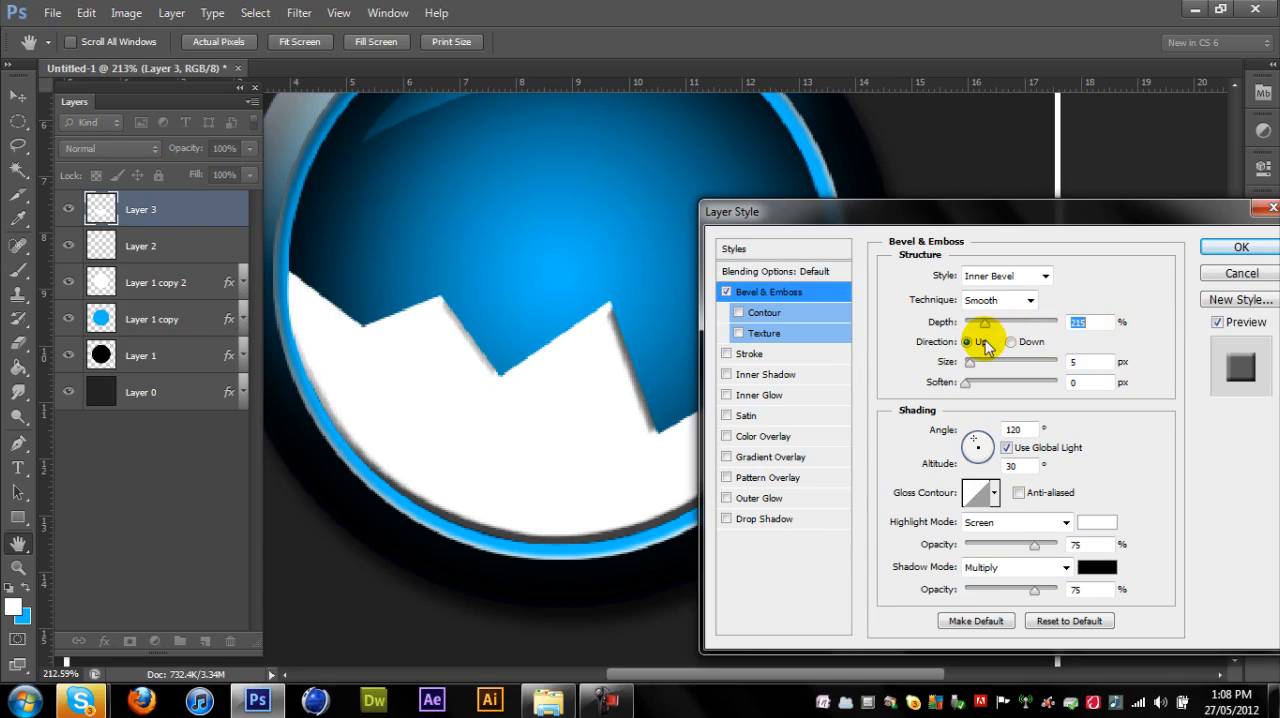
pyautogui.click(969, 364)
pyautogui.moveTo(970, 364); pyautogui.dragTo(923, 380)
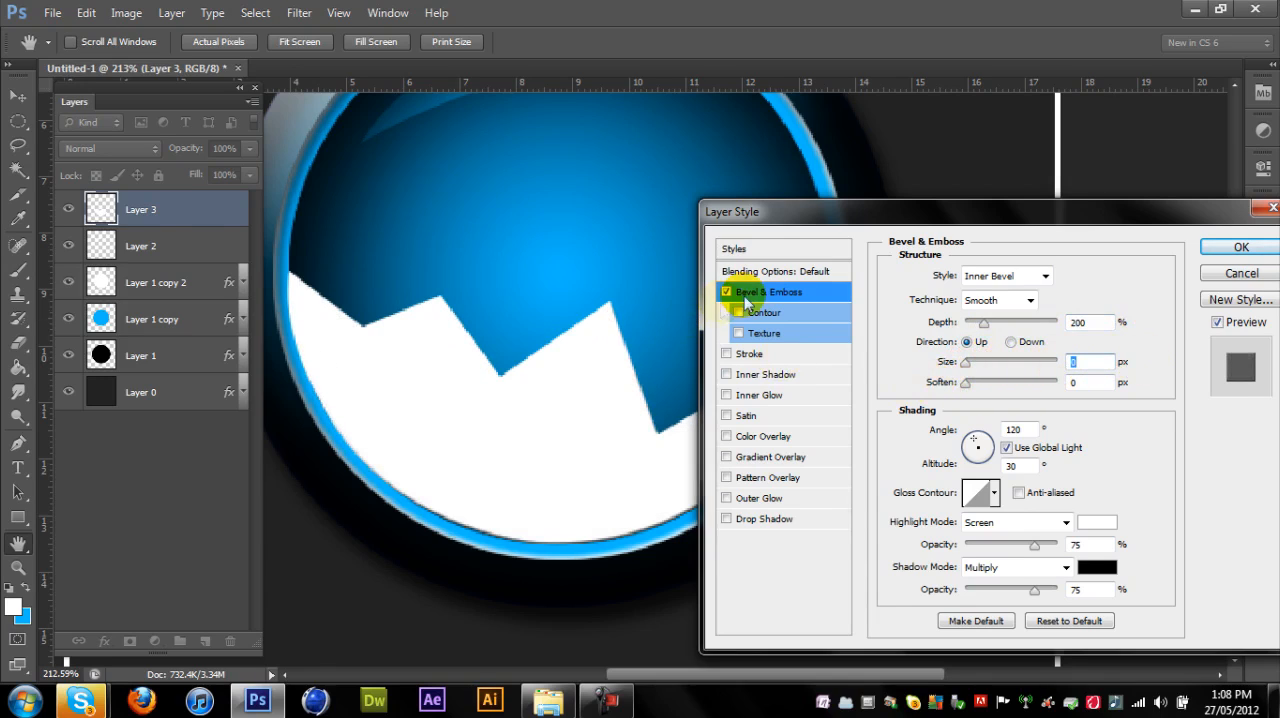
pyautogui.click(726, 292)
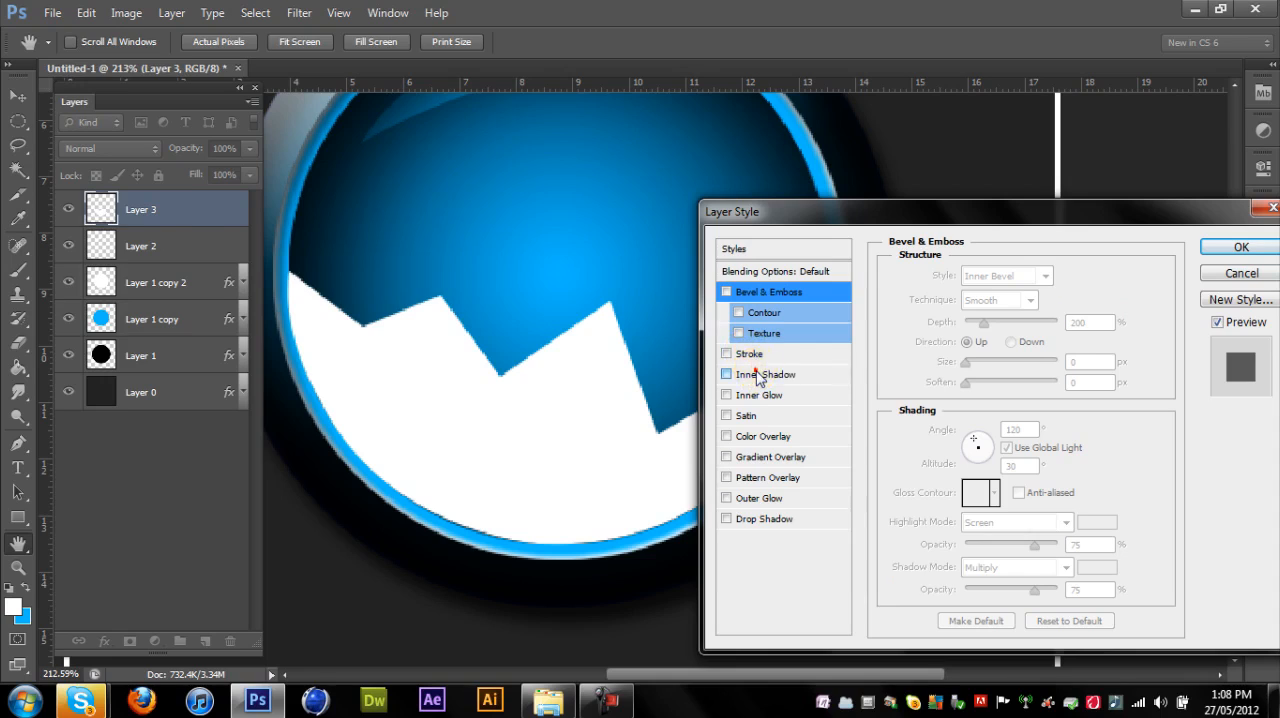
# - Apply an Inner Shadow with 0 px distance, 31% choke and 10 px size to the zigzag layer
pyautogui.click(760, 376)
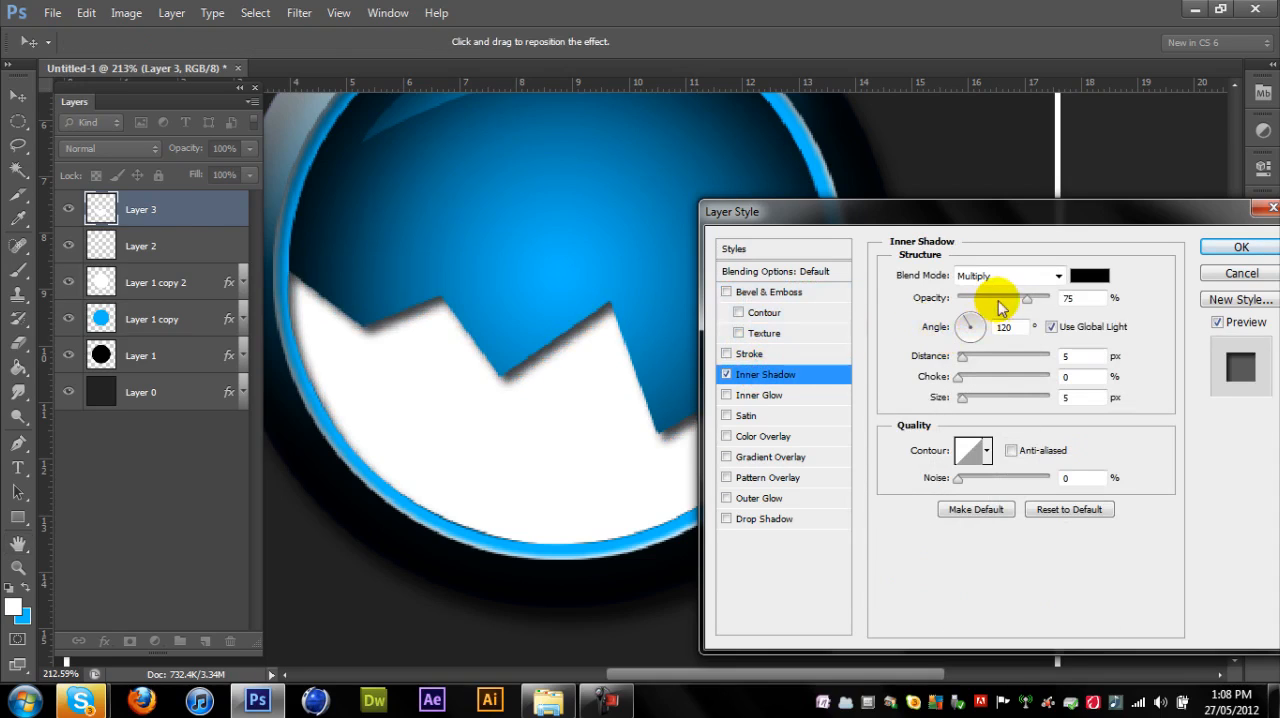
pyautogui.moveTo(963, 398); pyautogui.dragTo(967, 399)
pyautogui.moveTo(960, 356); pyautogui.dragTo(997, 388)
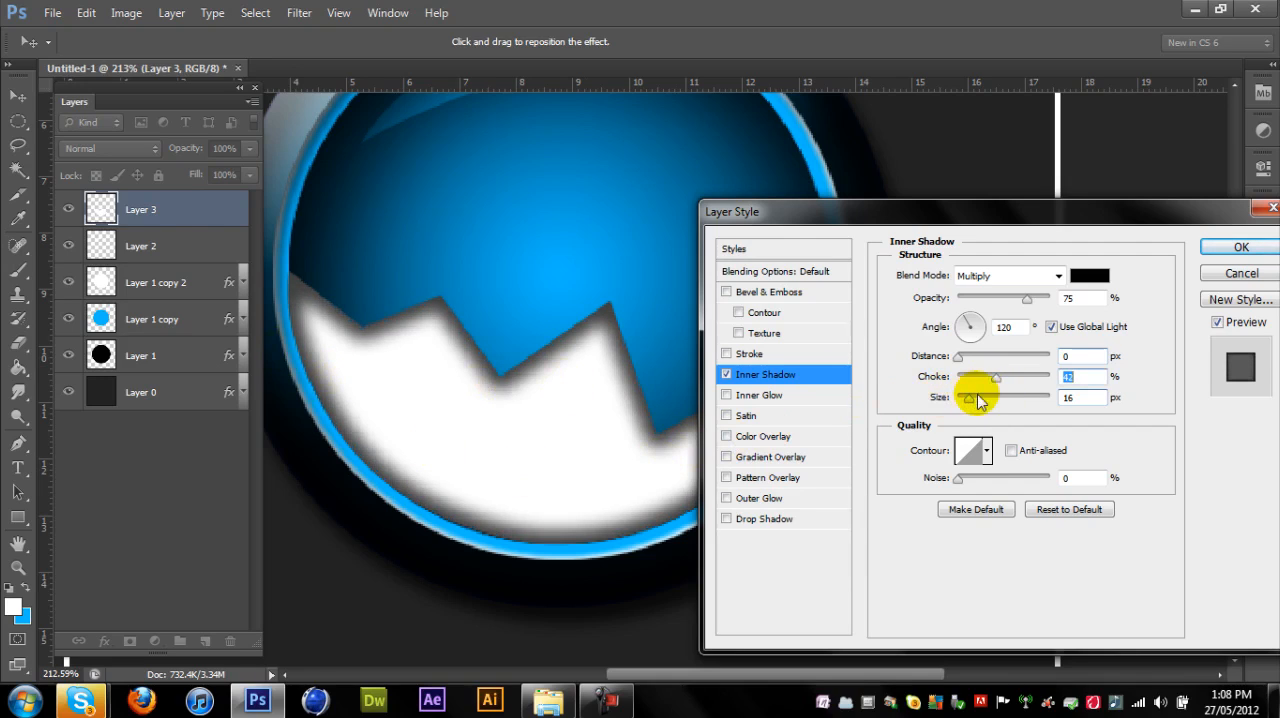
pyautogui.moveTo(968, 400); pyautogui.dragTo(961, 400)
pyautogui.moveTo(964, 400); pyautogui.dragTo(985, 380)
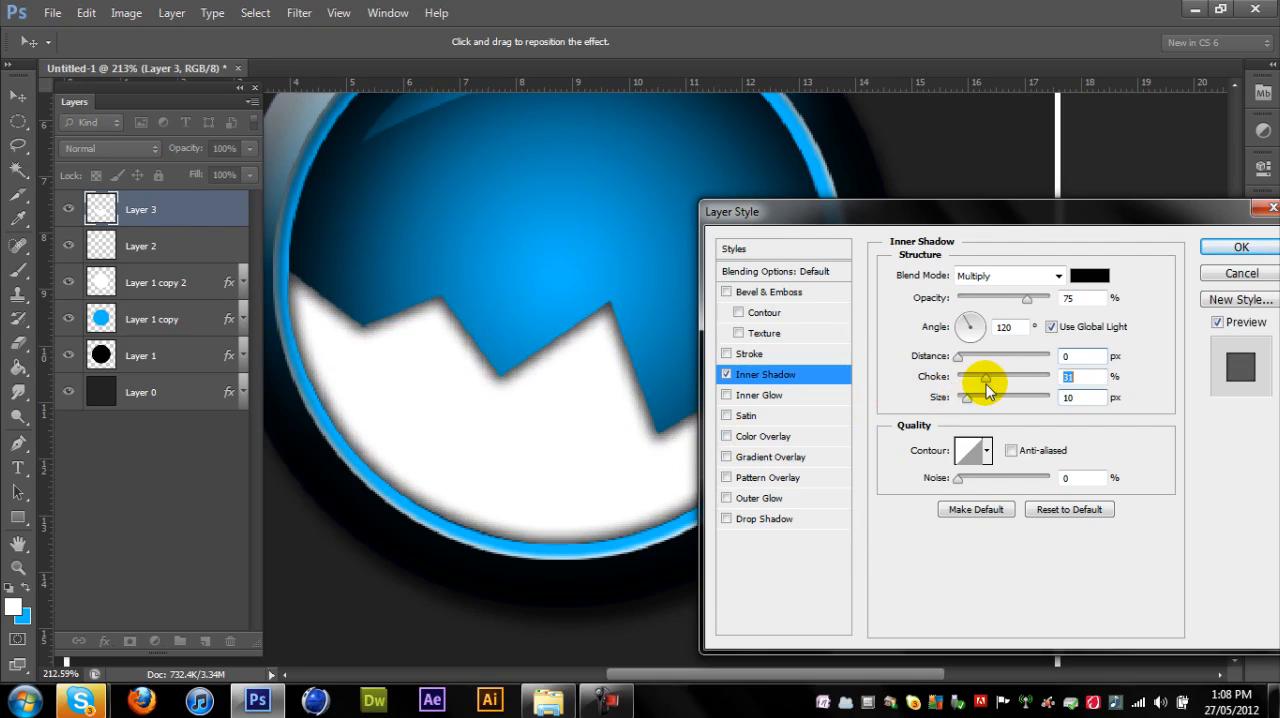
pyautogui.click(1240, 247)
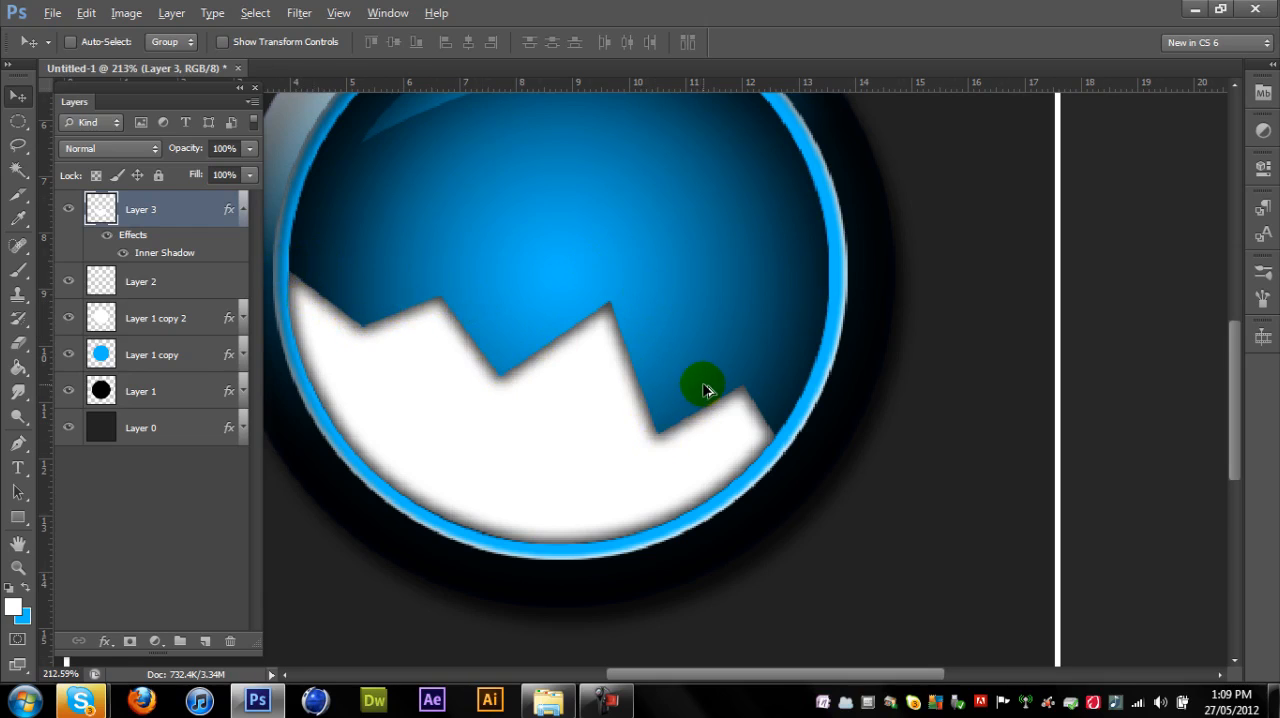
# - Try a Drop Shadow at a -90° angle on the zigzag layer, switch it off and undo the layer's style
pyautogui.scroll(-1, 705, 390)
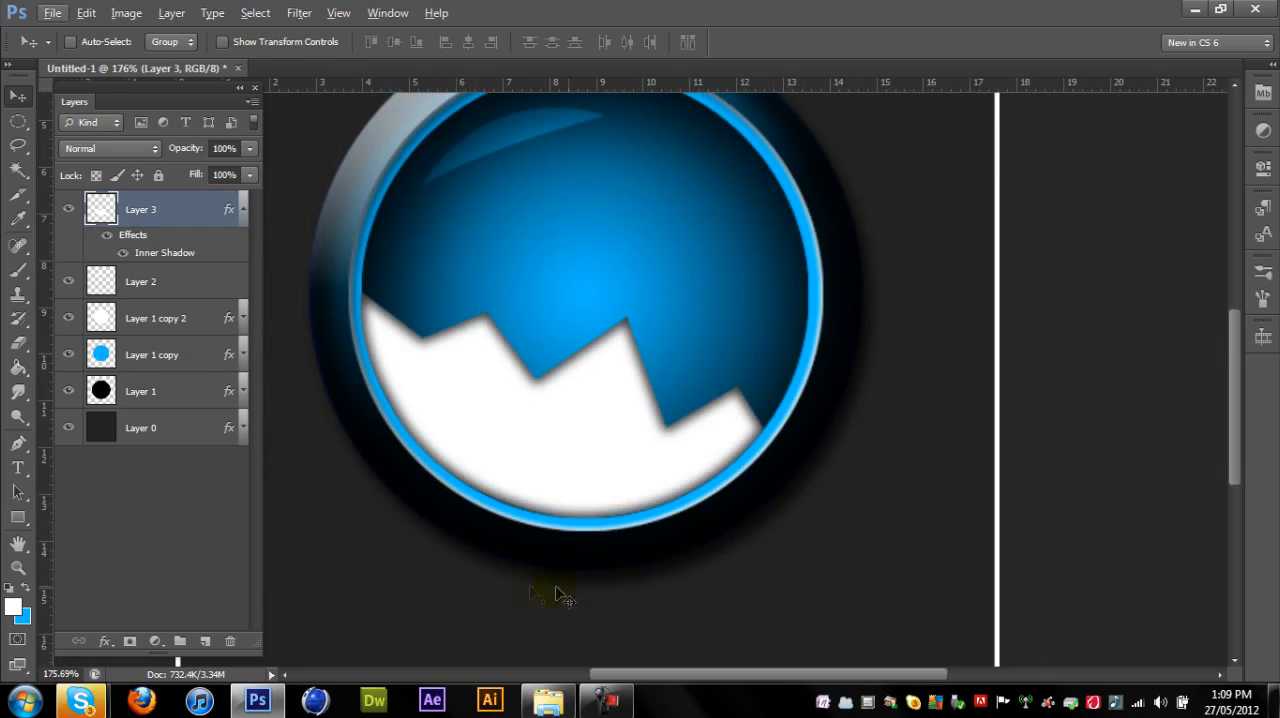
pyautogui.doubleClick(140, 236)
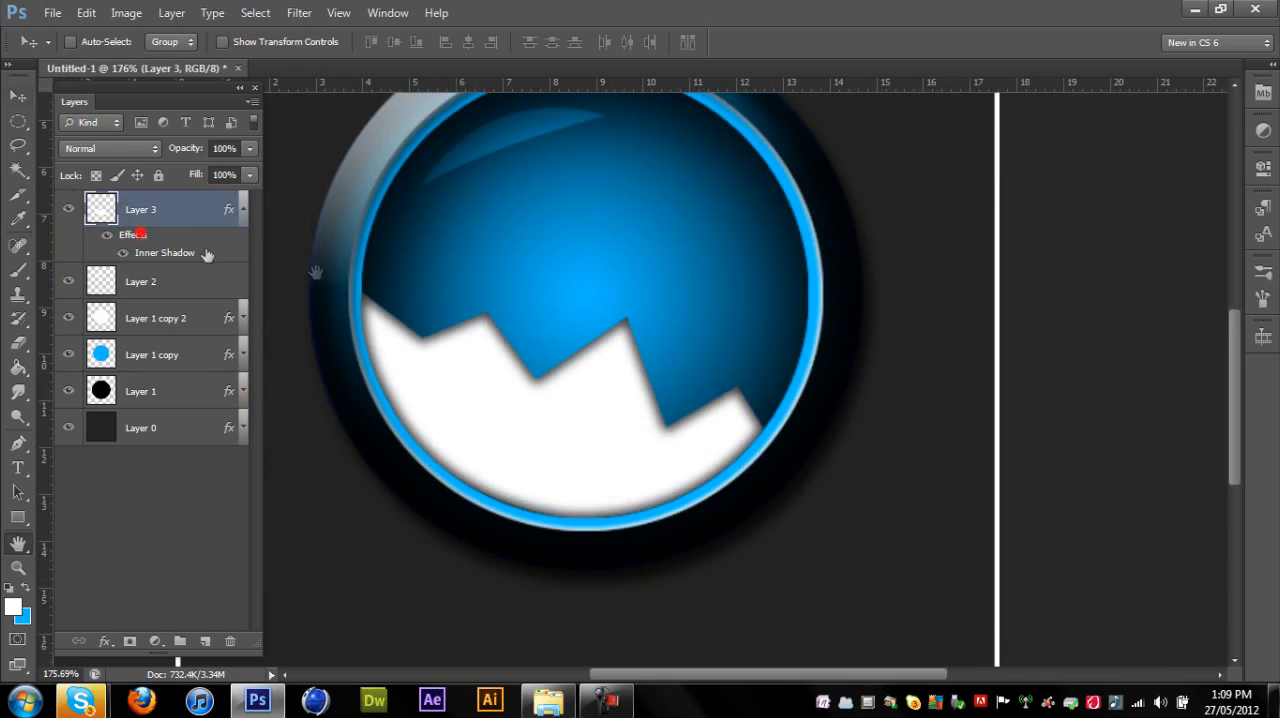
pyautogui.click(762, 519)
pyautogui.click(969, 337)
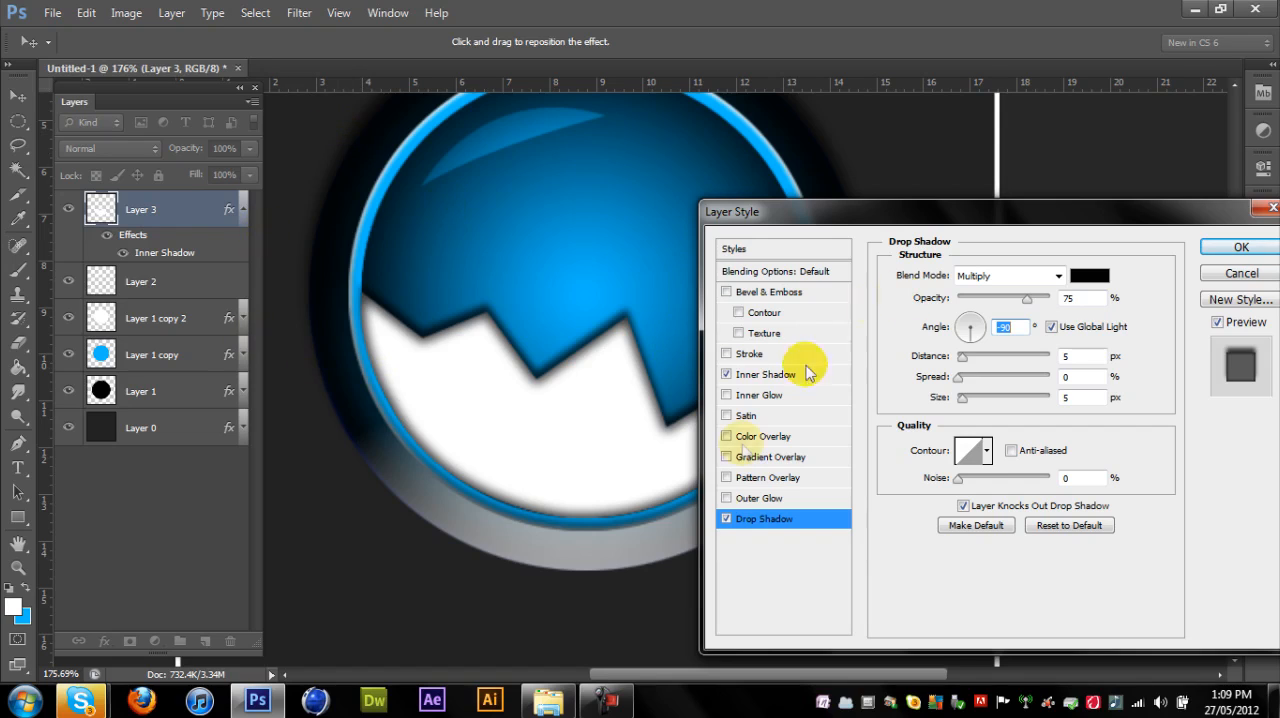
pyautogui.click(726, 518)
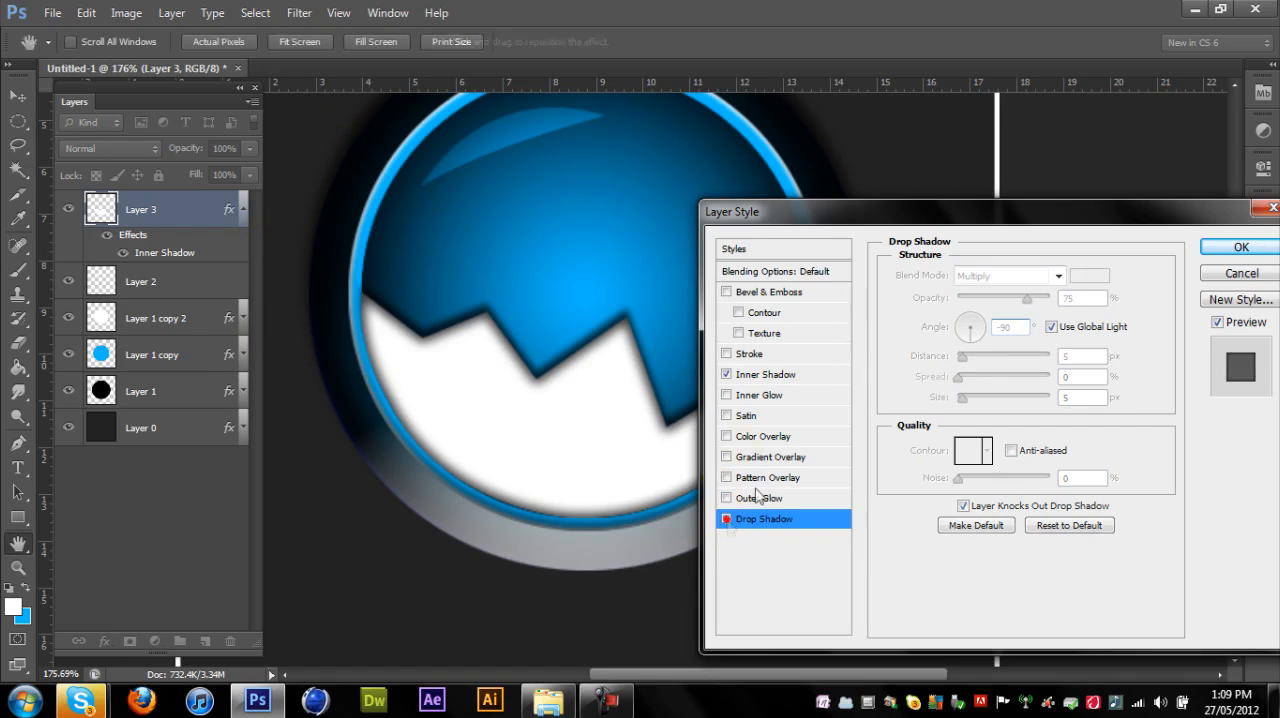
pyautogui.click(1238, 248)
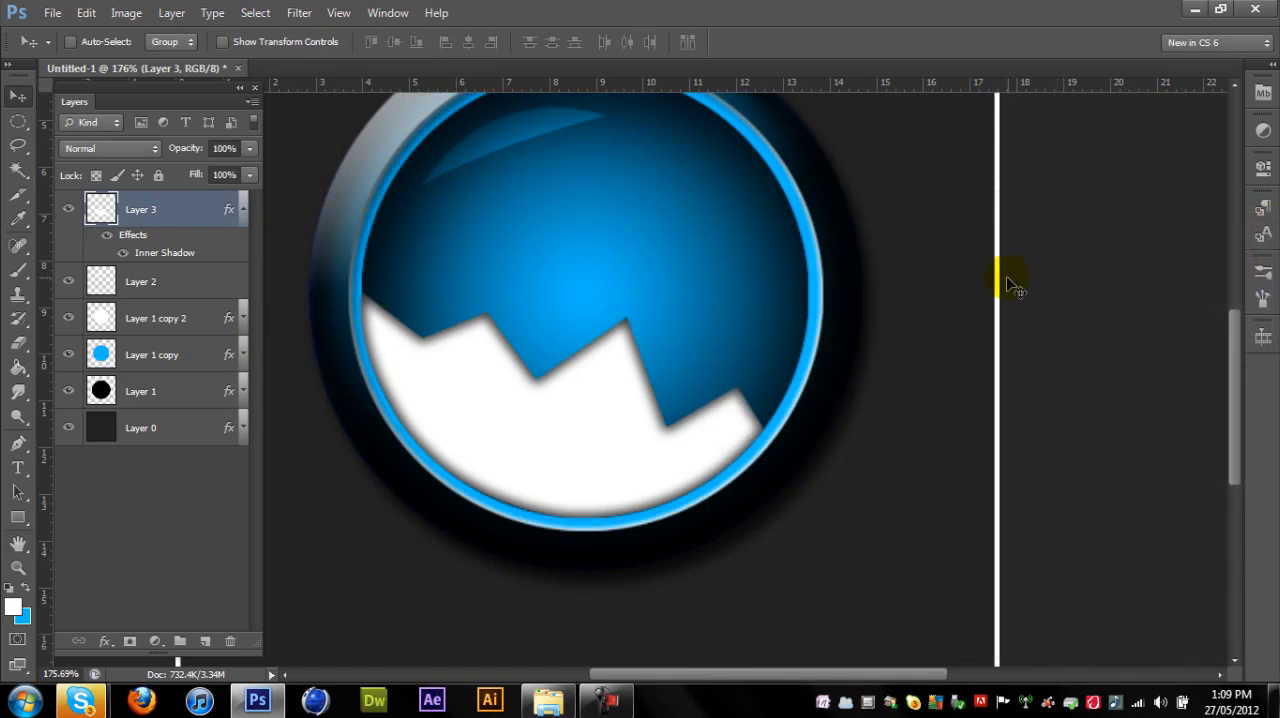
pyautogui.hotkey('ctrl', 'z')
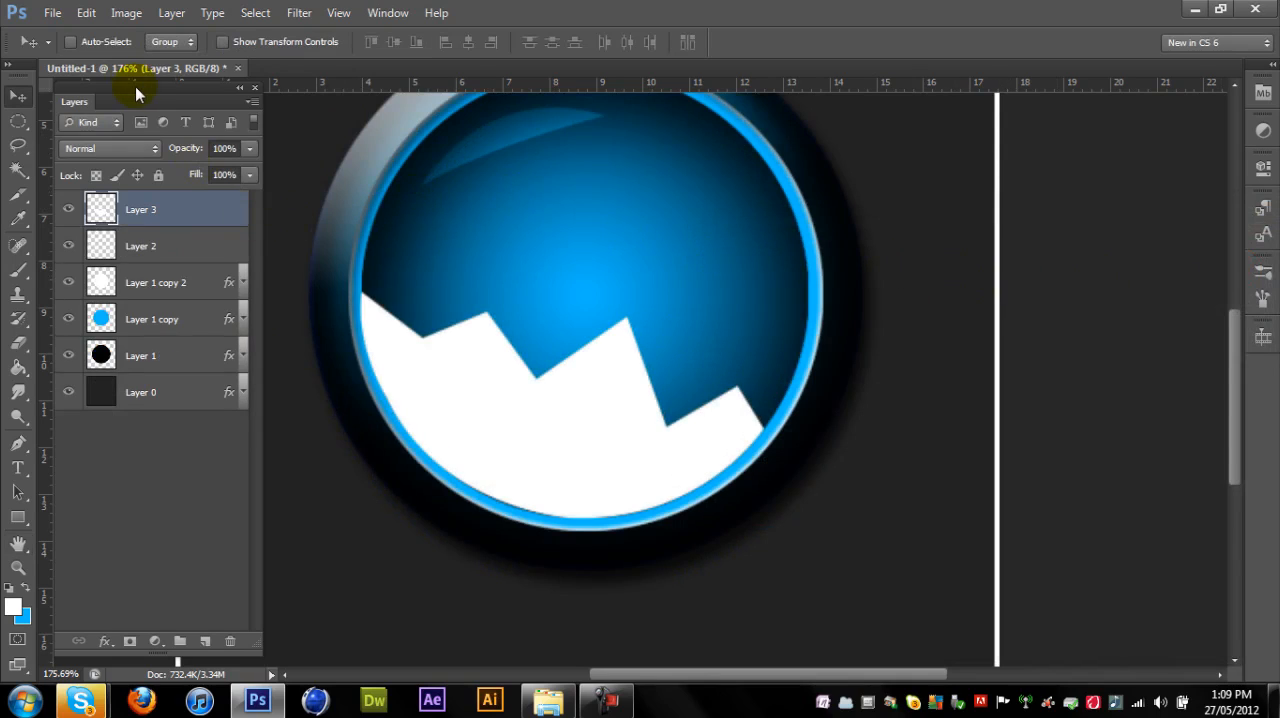
# - Give the zigzag layer an Inner Shadow with 0 px distance, 16% choke and 16 px size, and collapse its effects list
pyautogui.click(86, 12)
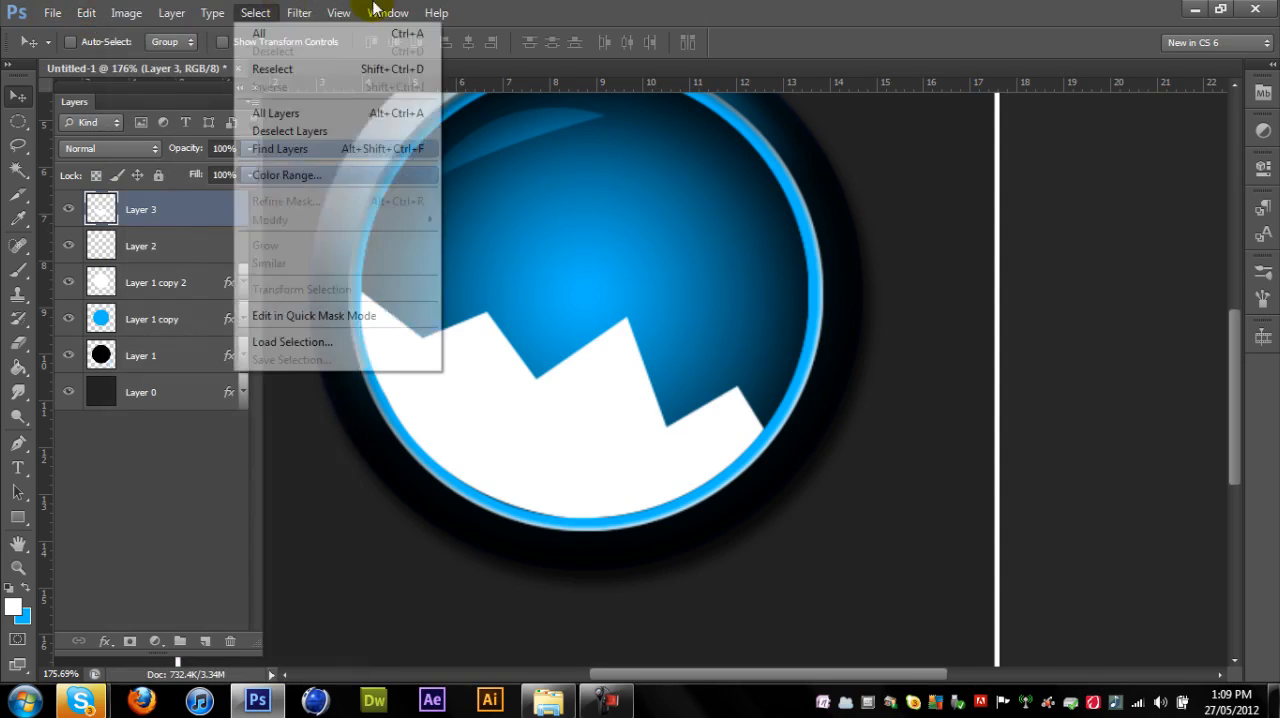
pyautogui.click(105, 207)
pyautogui.doubleClick(105, 207)
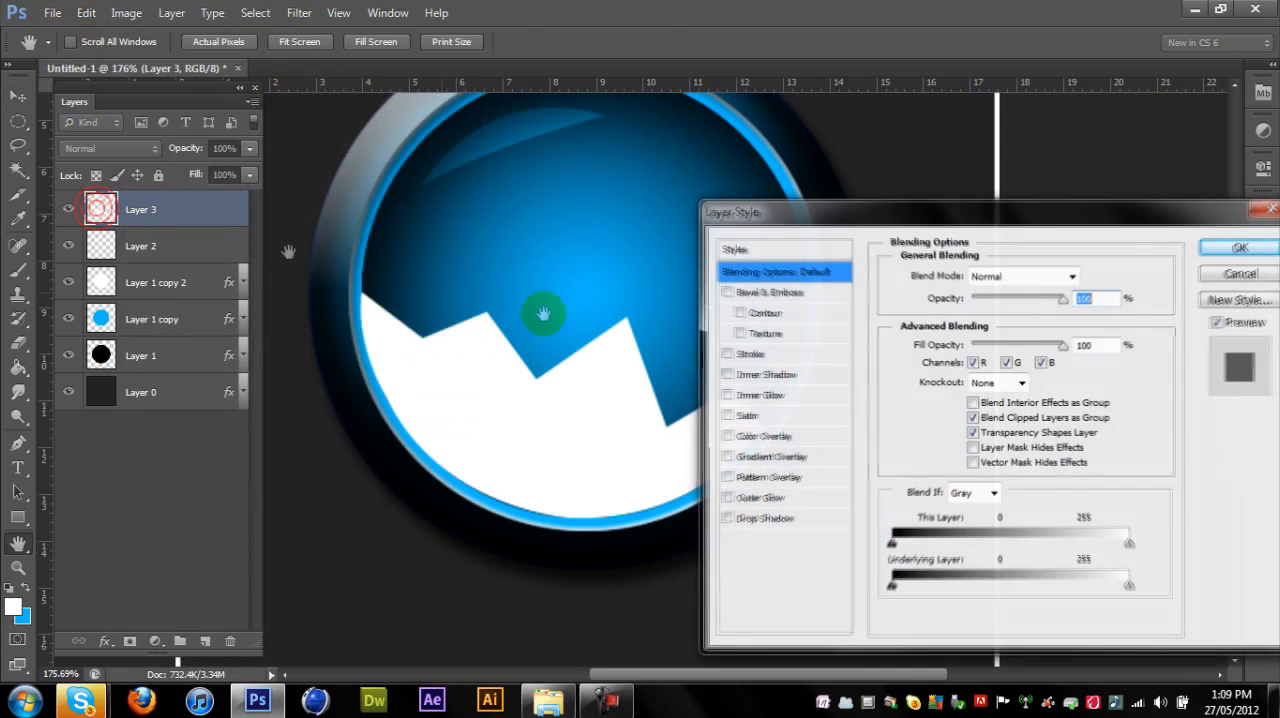
pyautogui.click(760, 374)
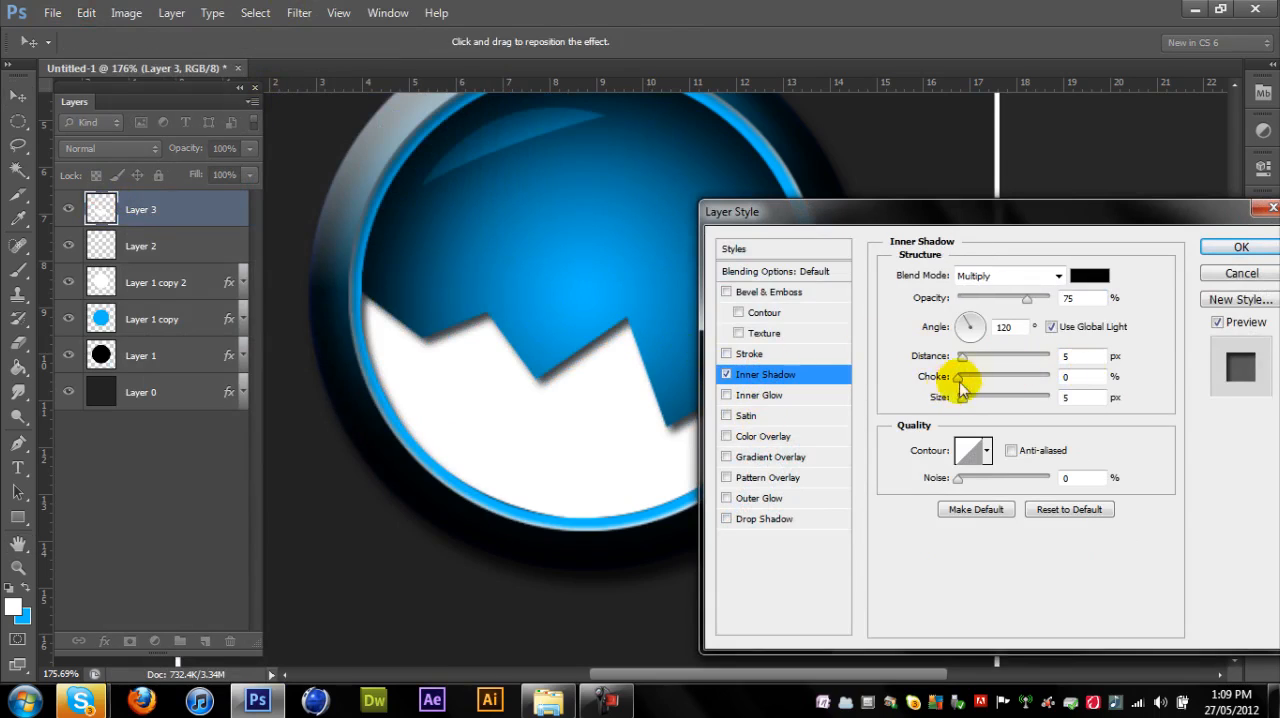
pyautogui.moveTo(960, 380); pyautogui.dragTo(970, 408)
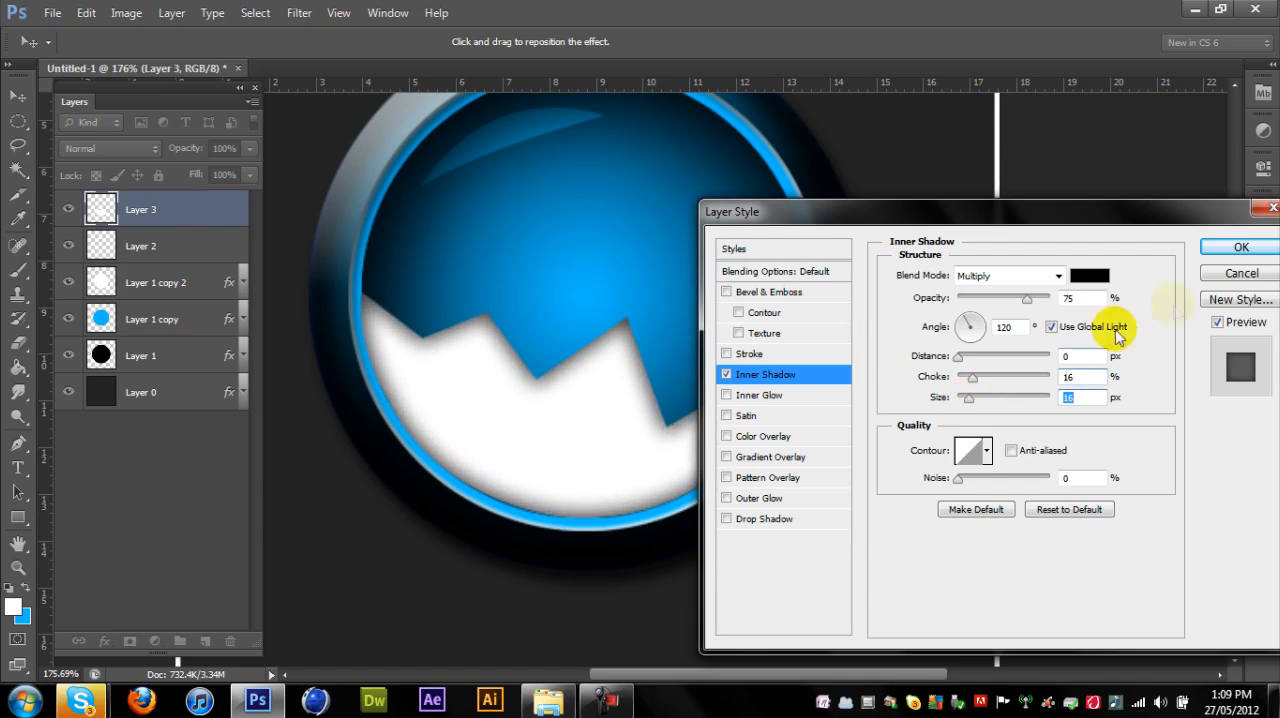
pyautogui.click(1242, 250)
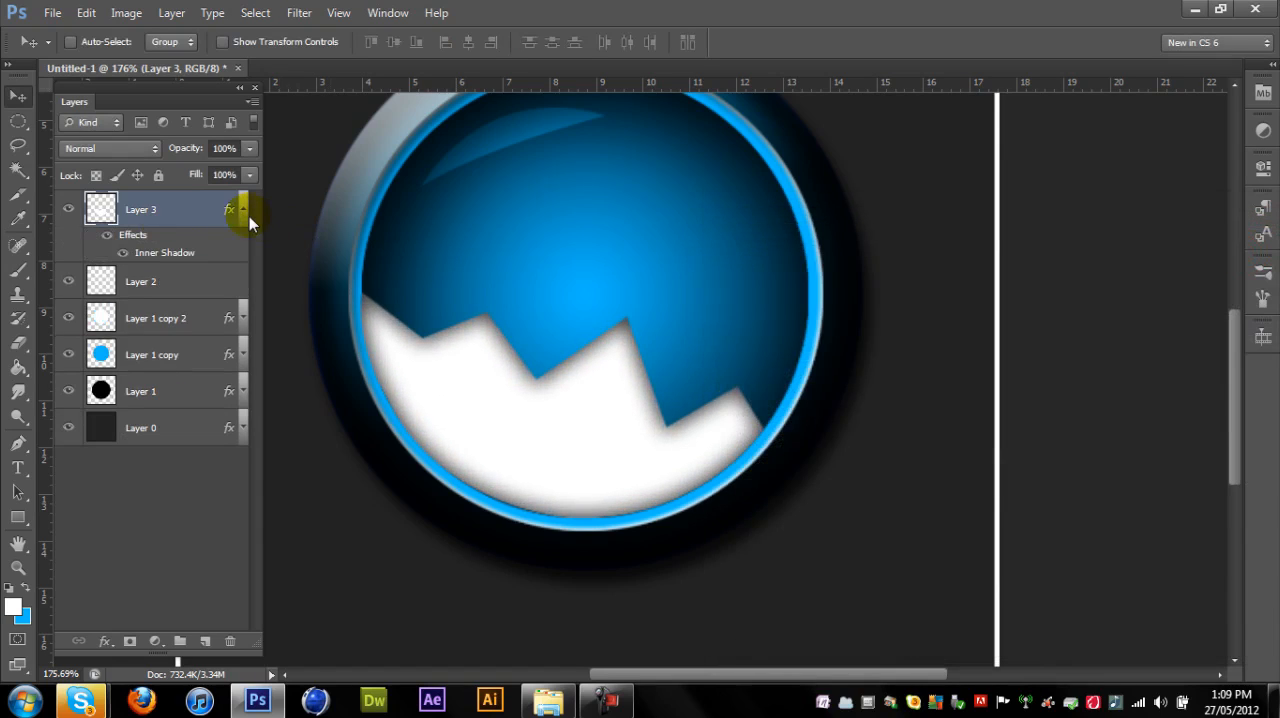
pyautogui.click(243, 210)
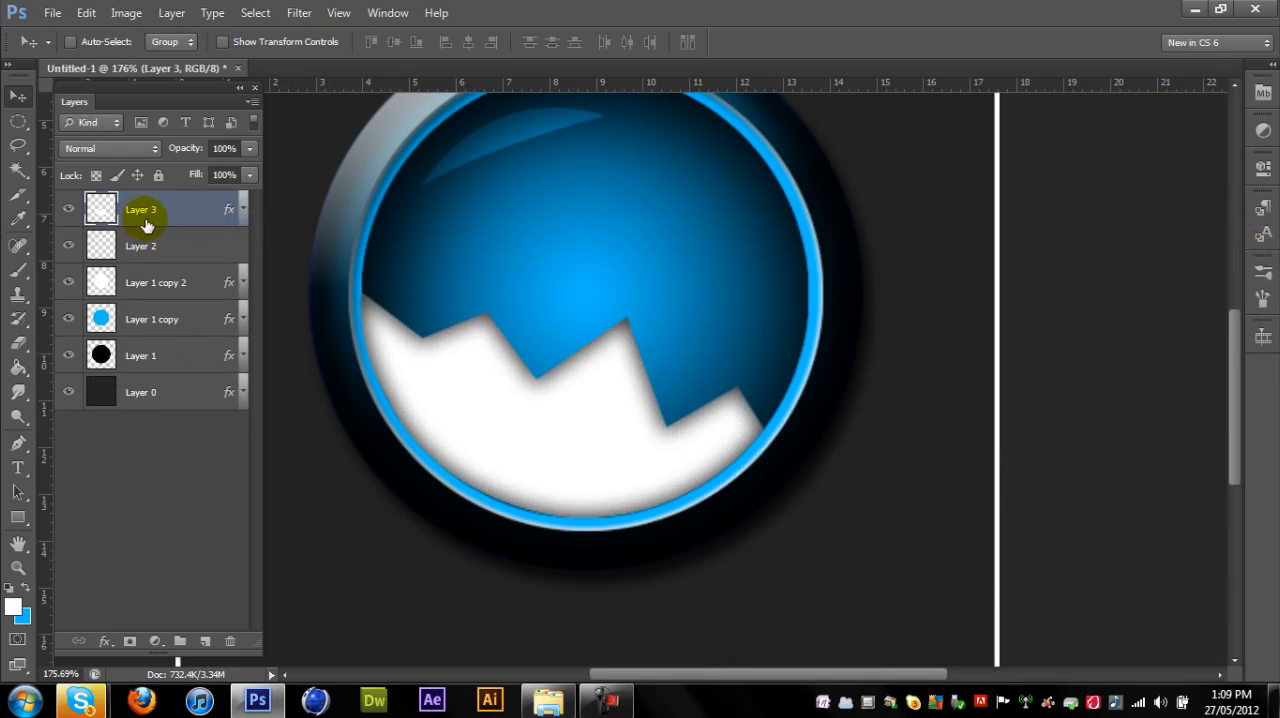
# - Duplicate the zigzag layer, place the copy directly beneath the original and make black the foreground colour
pyautogui.hotkey('ctrl', 'j')
pyautogui.moveTo(147, 218); pyautogui.dragTo(143, 252)
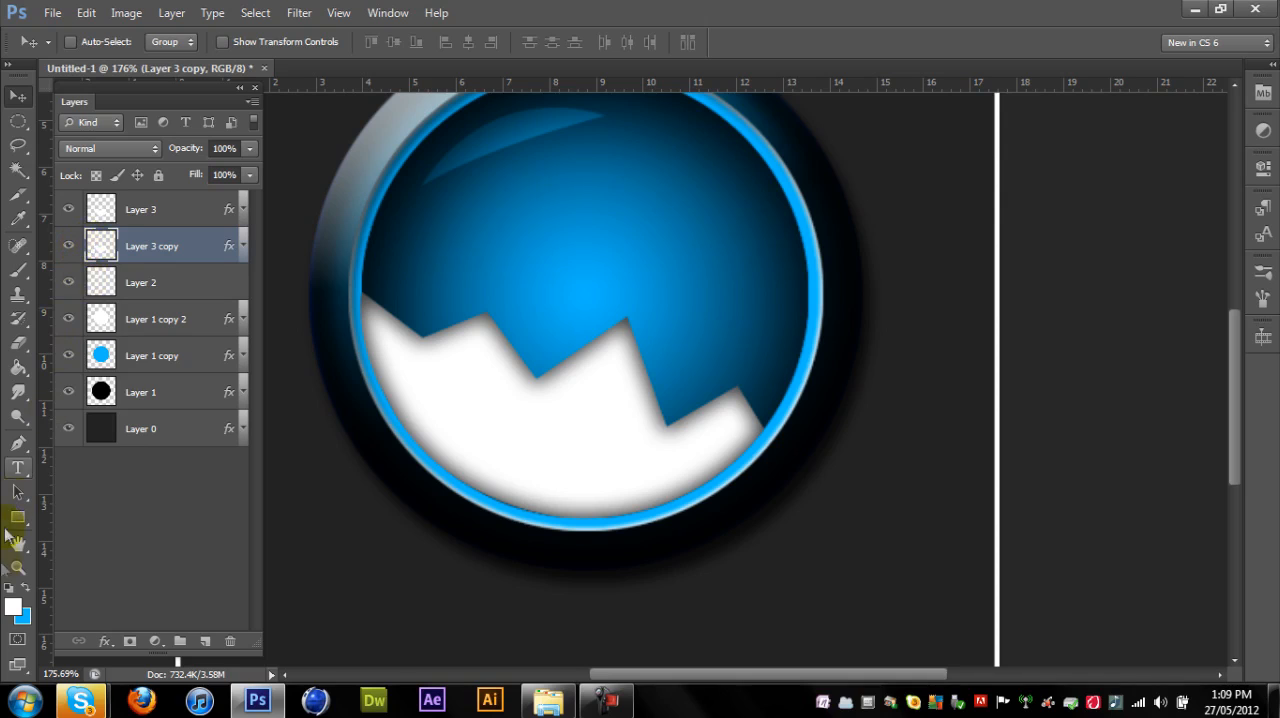
pyautogui.click(12, 606)
pyautogui.click(720, 585)
pyautogui.press('Return')
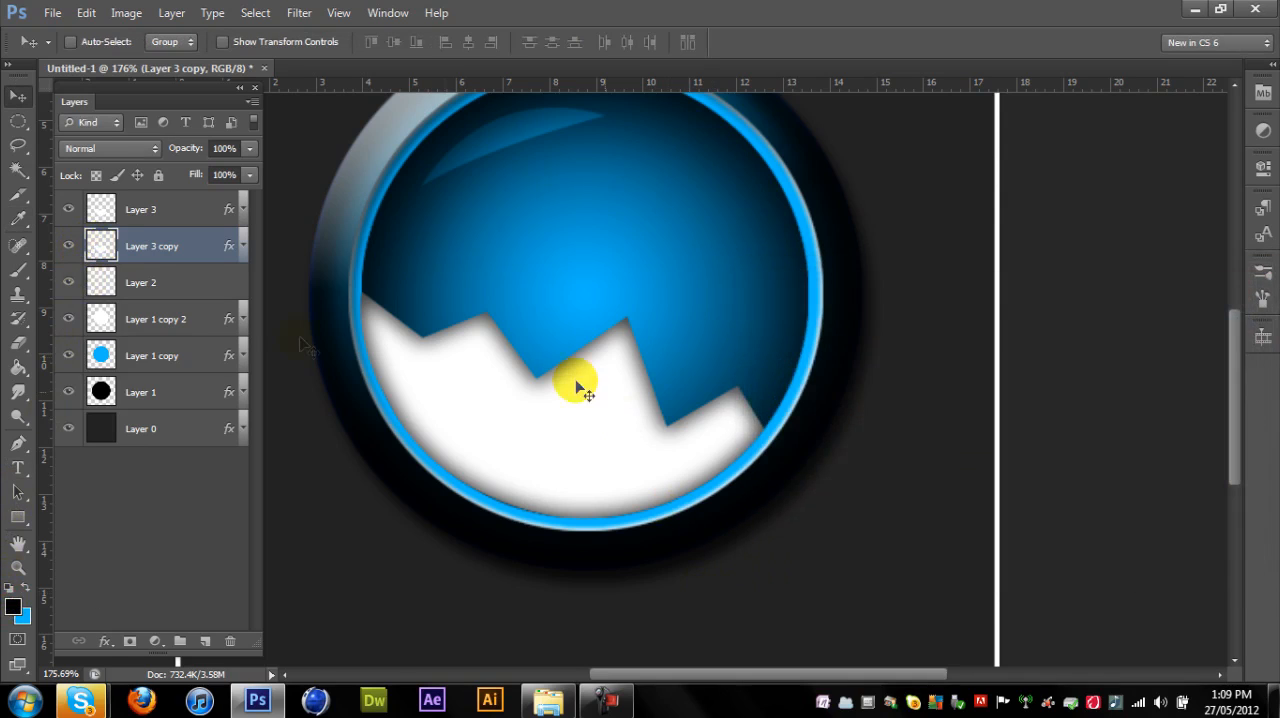
# - Load the outline of the Layer 3 copy zigzag as a selection, fill it with black and deselect
pyautogui.keyDown('ctrl'); pyautogui.click(103, 250); pyautogui.keyUp('ctrl')
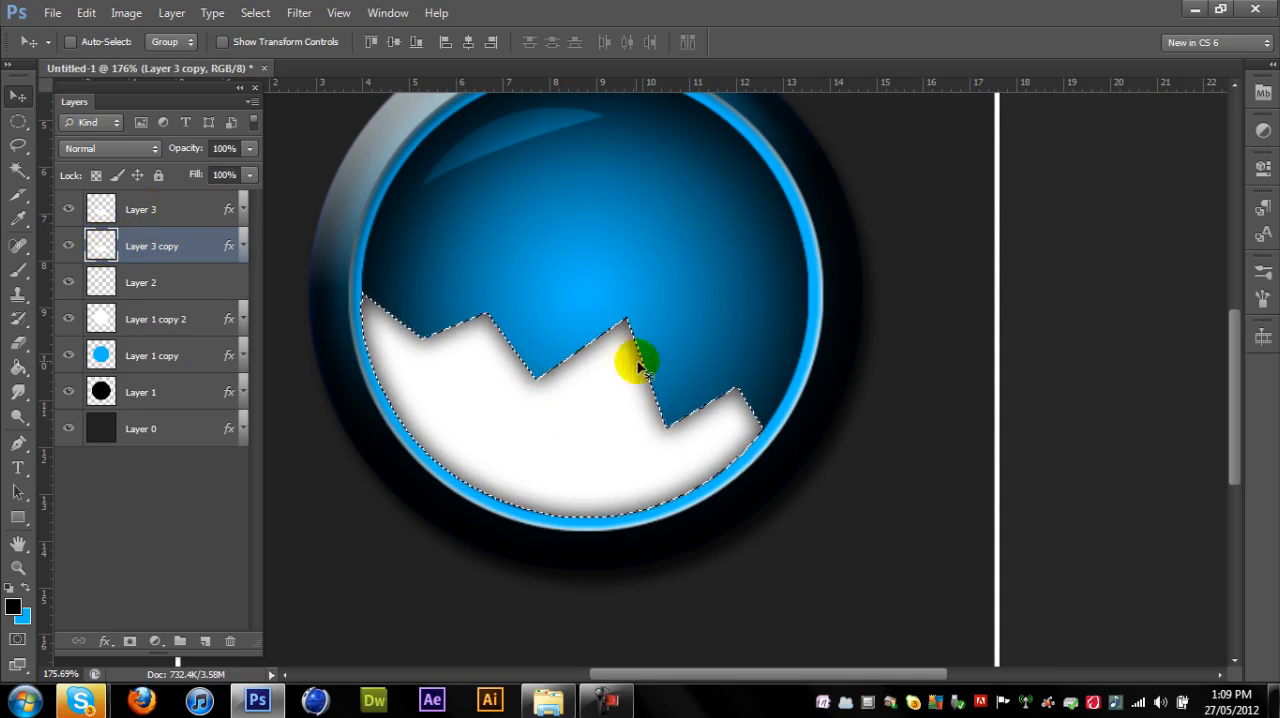
pyautogui.hotkey('alt', 'BackSpace')
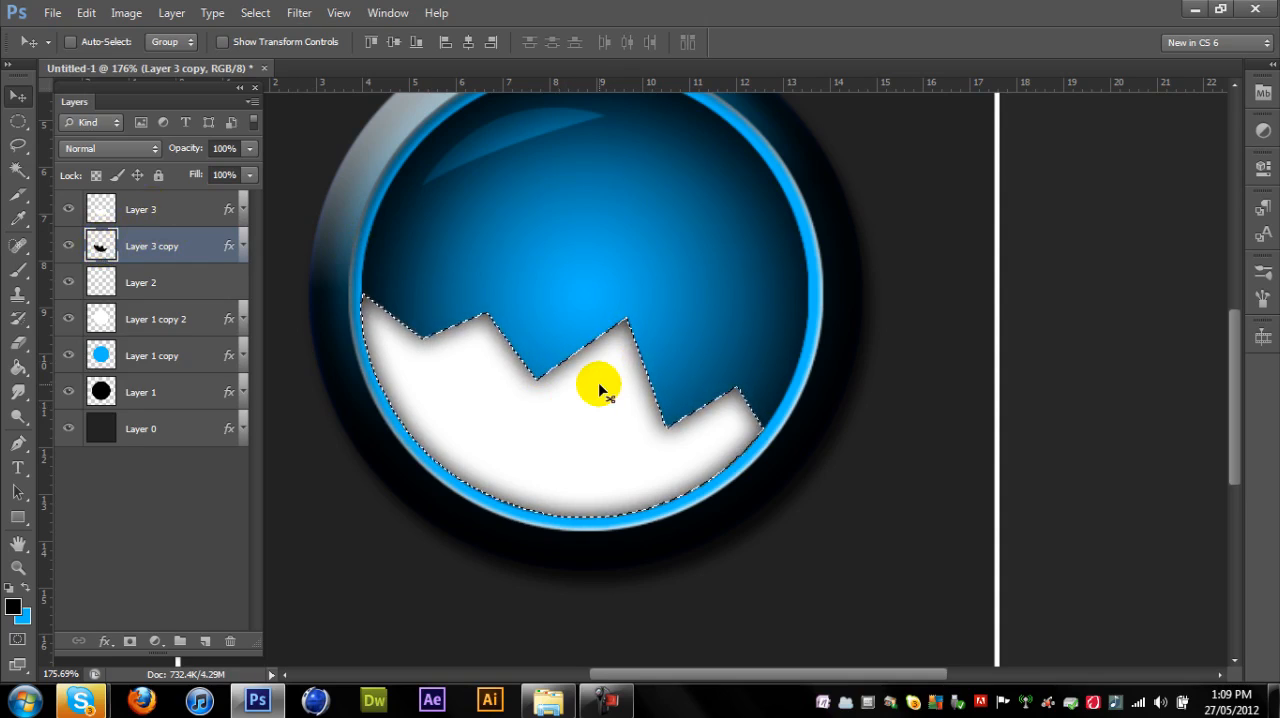
pyautogui.click(22, 122)
pyautogui.click(655, 230)
pyautogui.click(17, 97)
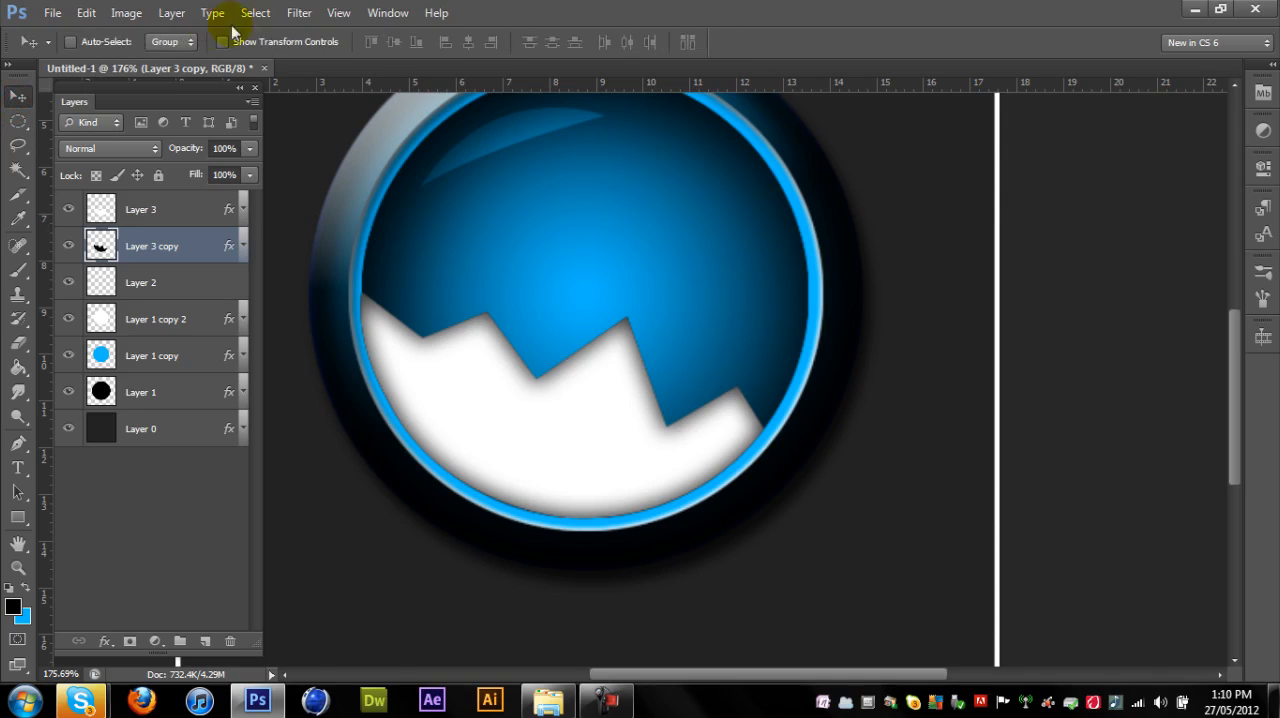
# - Apply a Gaussian Blur with a 9.4-pixel radius to the black Layer 3 copy
pyautogui.click(293, 16)
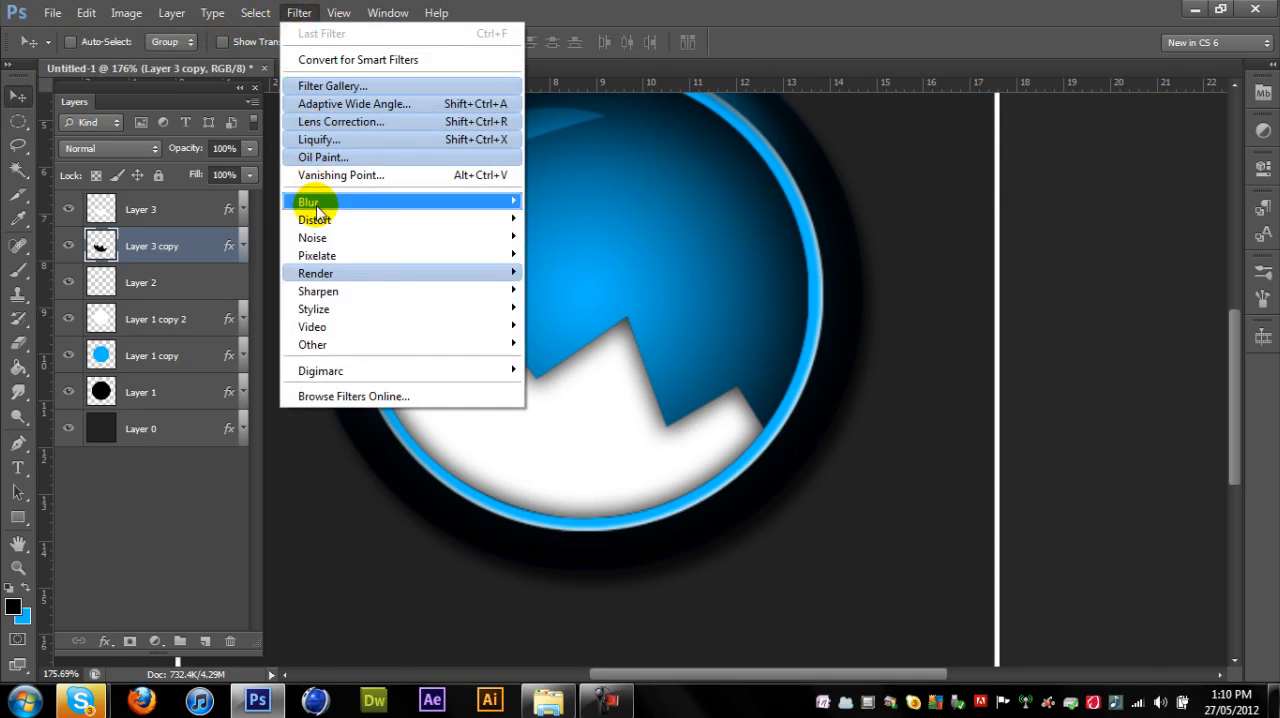
pyautogui.moveTo(338, 206)
pyautogui.click(575, 334)
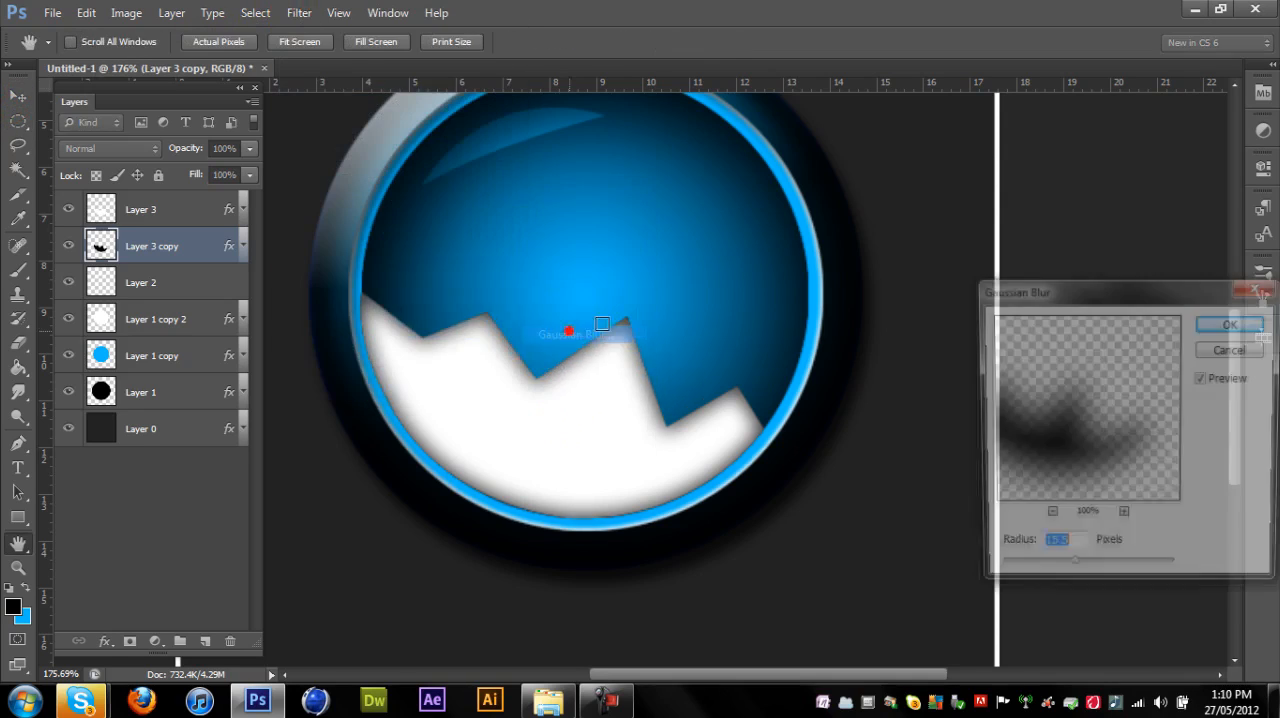
pyautogui.moveTo(1076, 568); pyautogui.dragTo(1063, 570)
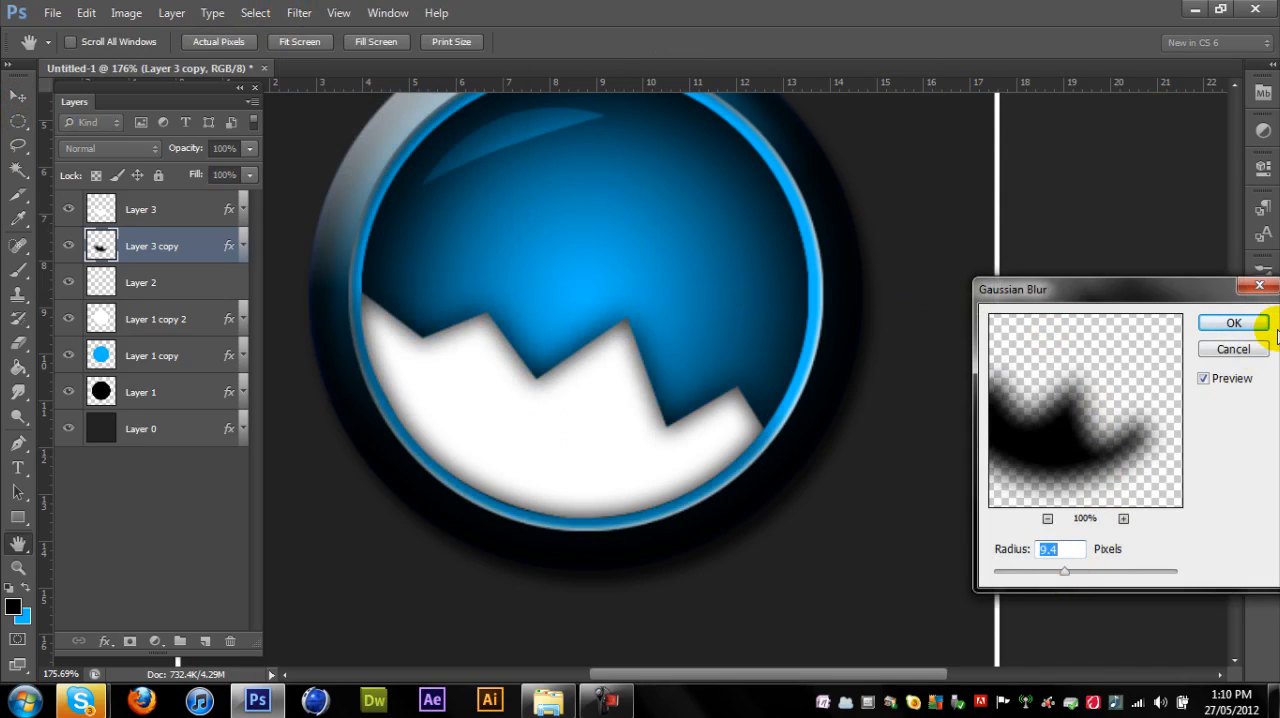
pyautogui.click(1234, 323)
pyautogui.click(607, 700)
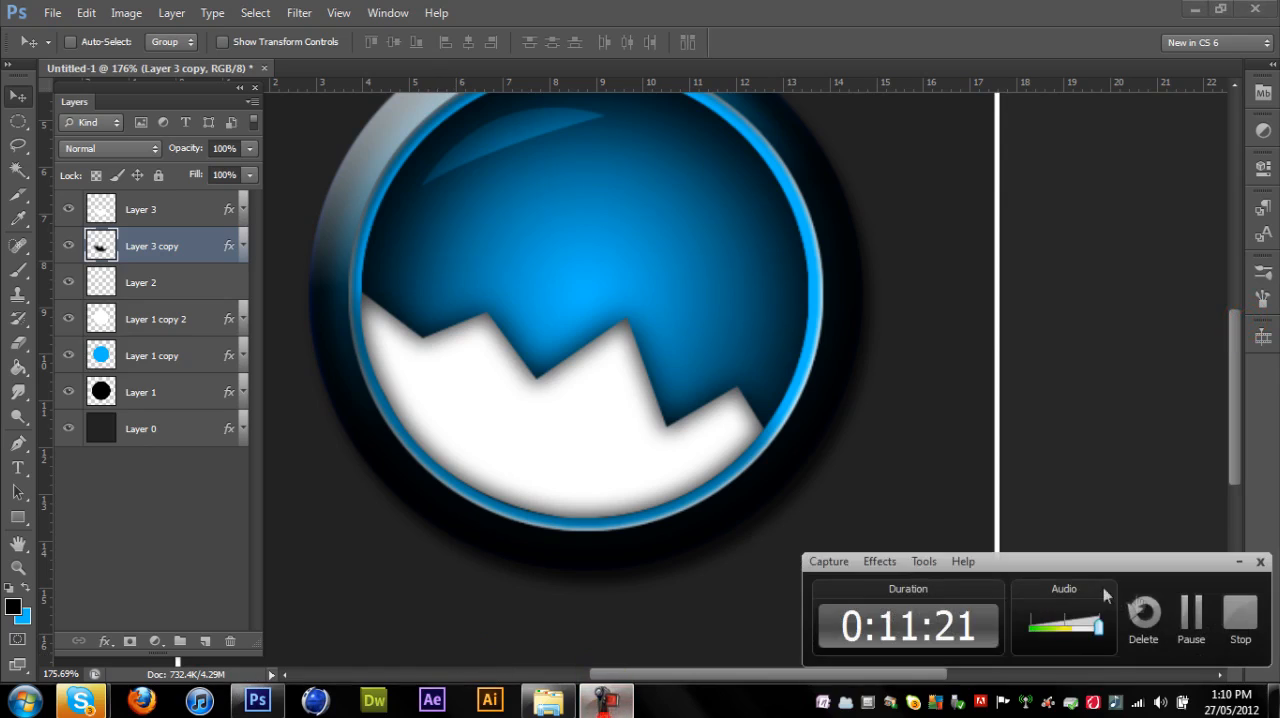
pyautogui.click(1178, 620)
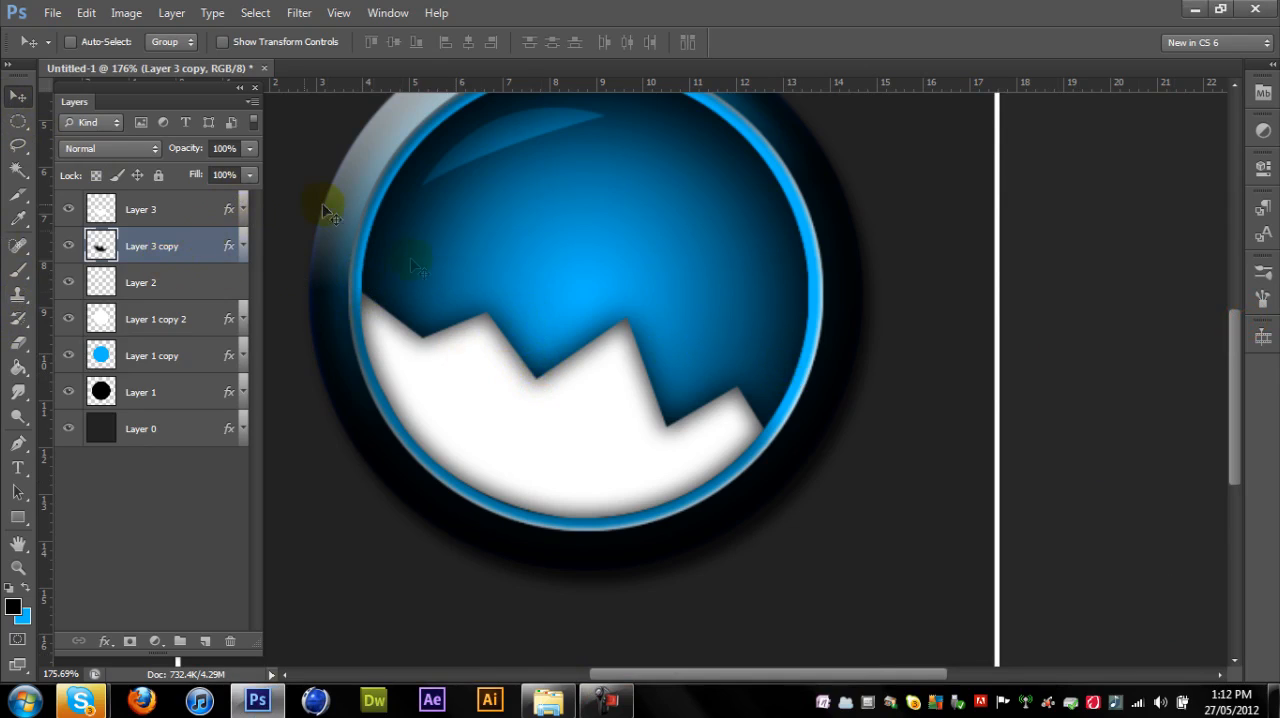
pyautogui.moveTo(478, 380); pyautogui.dragTo(480, 377)
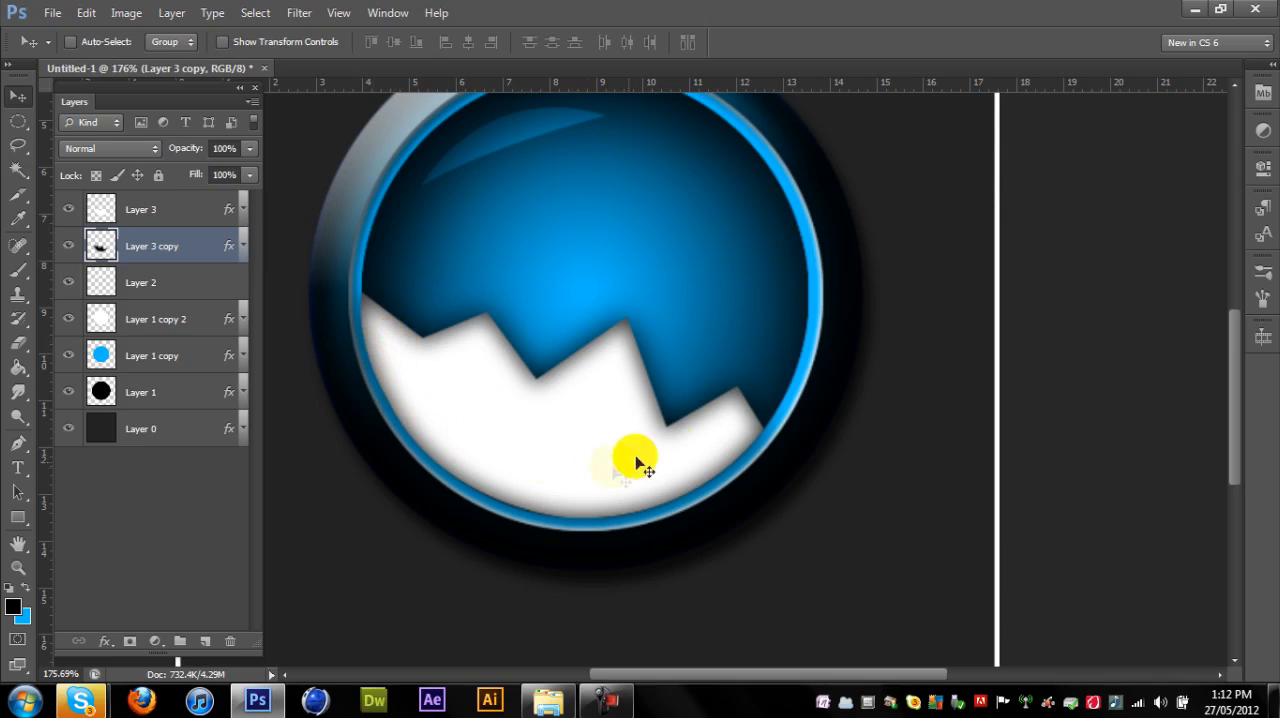
pyautogui.keyDown('ctrl'); pyautogui.click(100, 358); pyautogui.keyUp('ctrl')
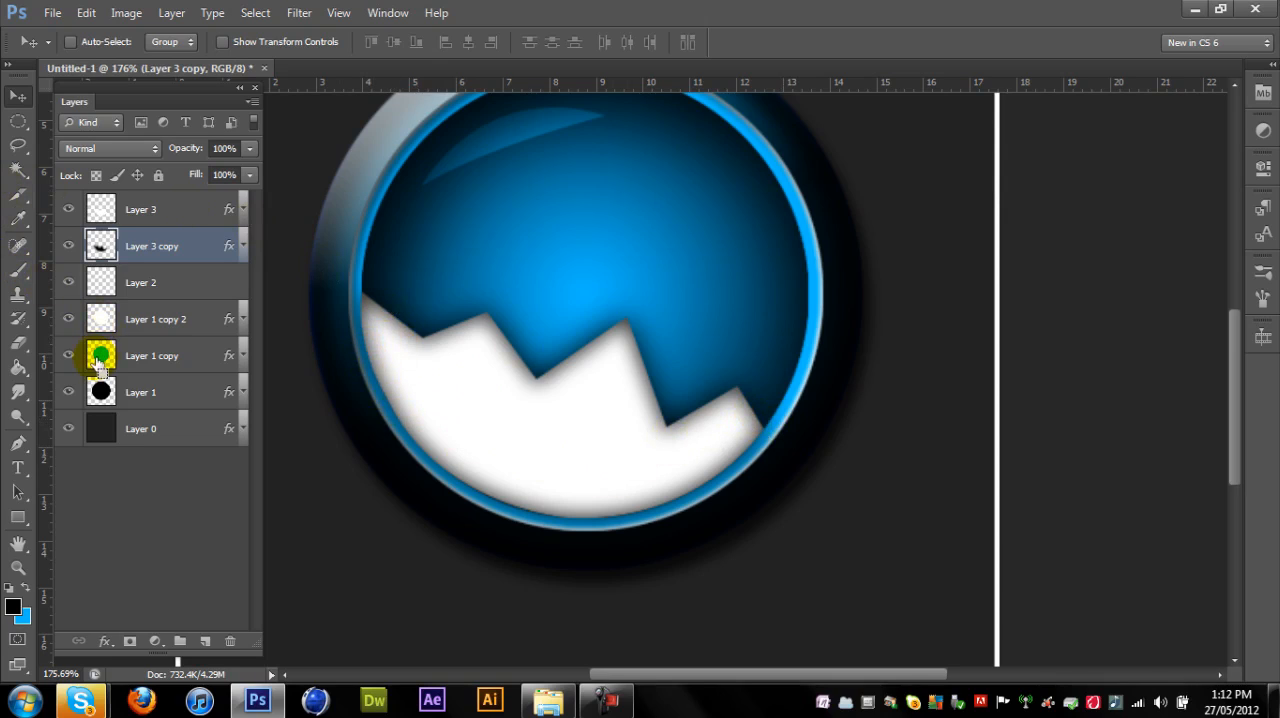
pyautogui.keyDown('ctrl'); pyautogui.click(100, 360); pyautogui.keyUp('ctrl')
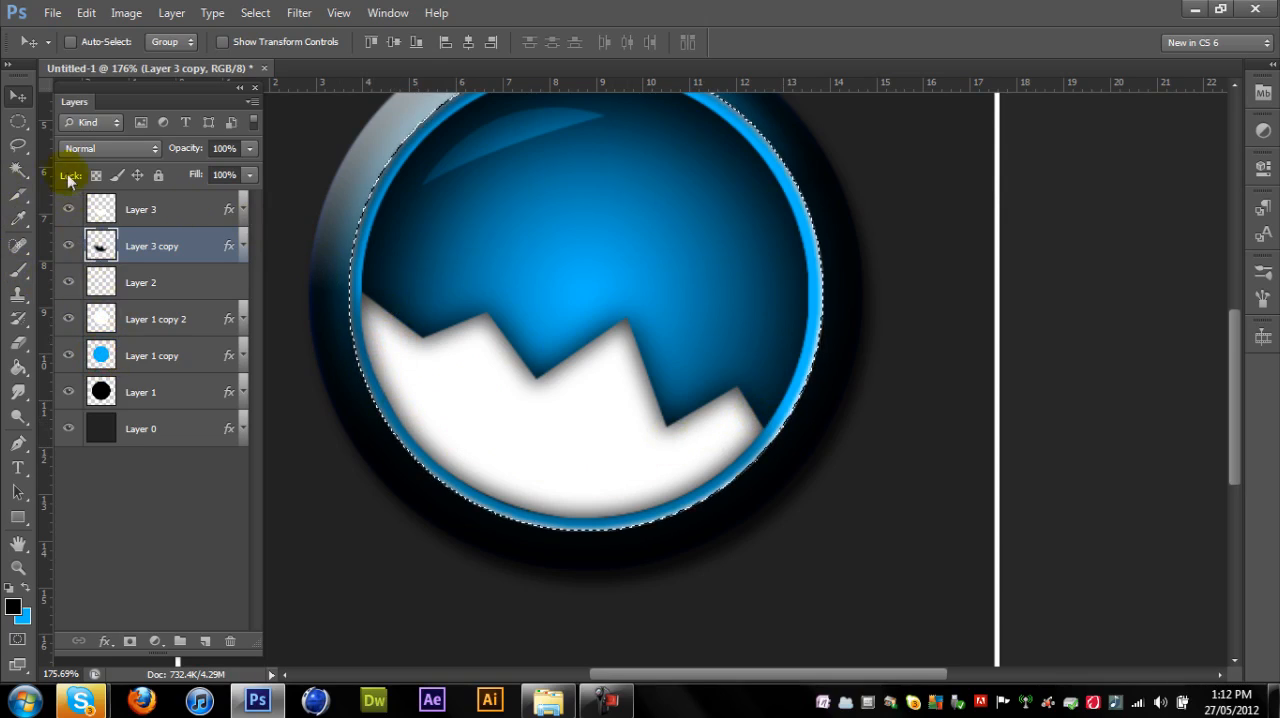
pyautogui.click(100, 319)
pyautogui.click(18, 121)
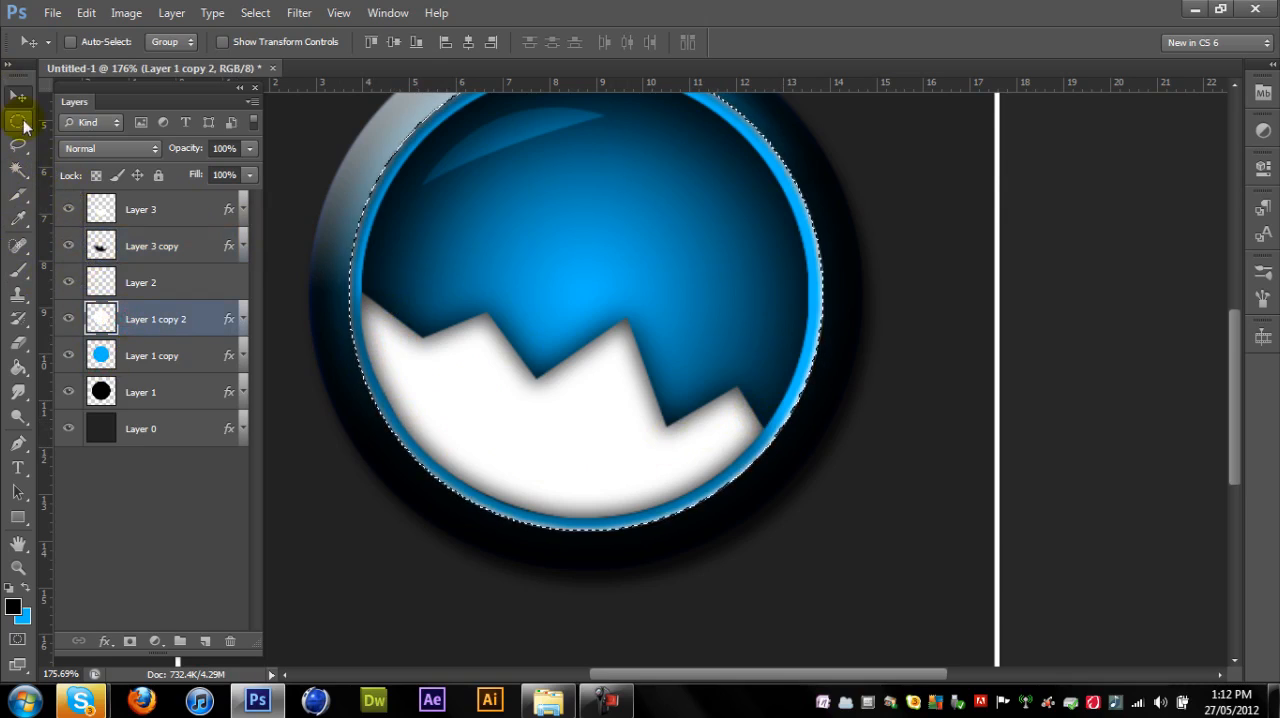
pyautogui.click(301, 183)
pyautogui.click(145, 325)
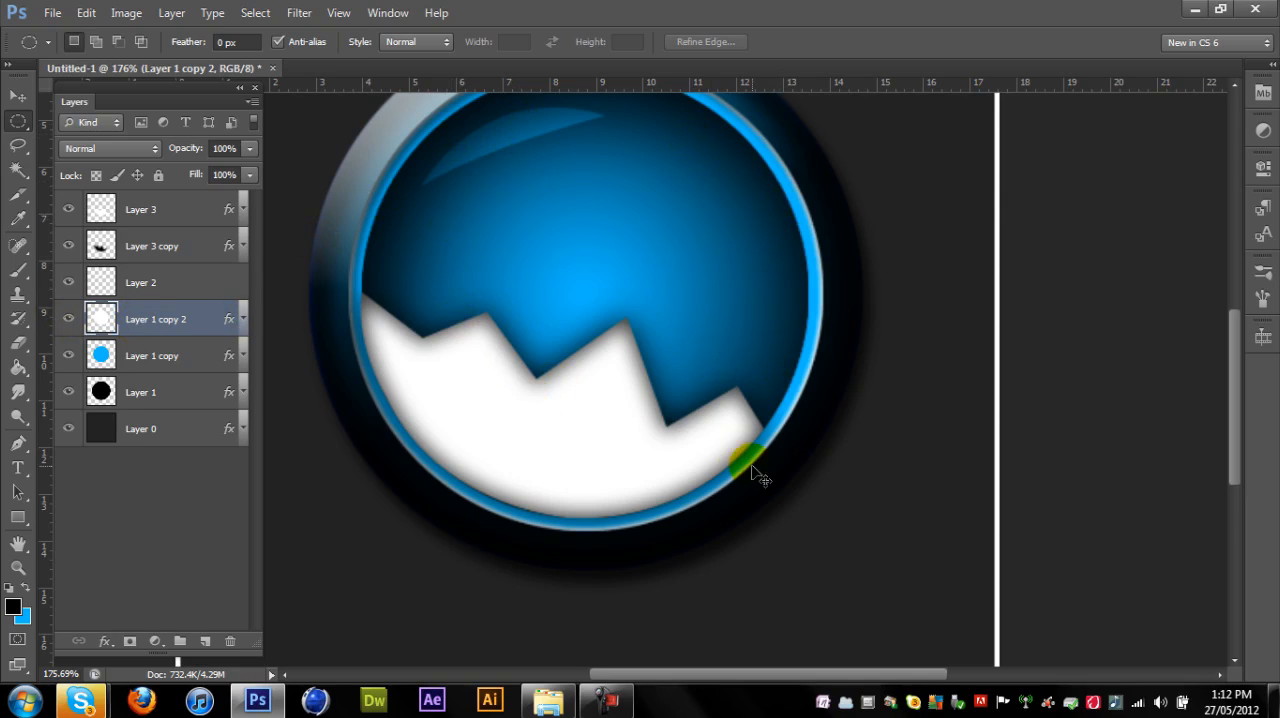
pyautogui.click(10, 97)
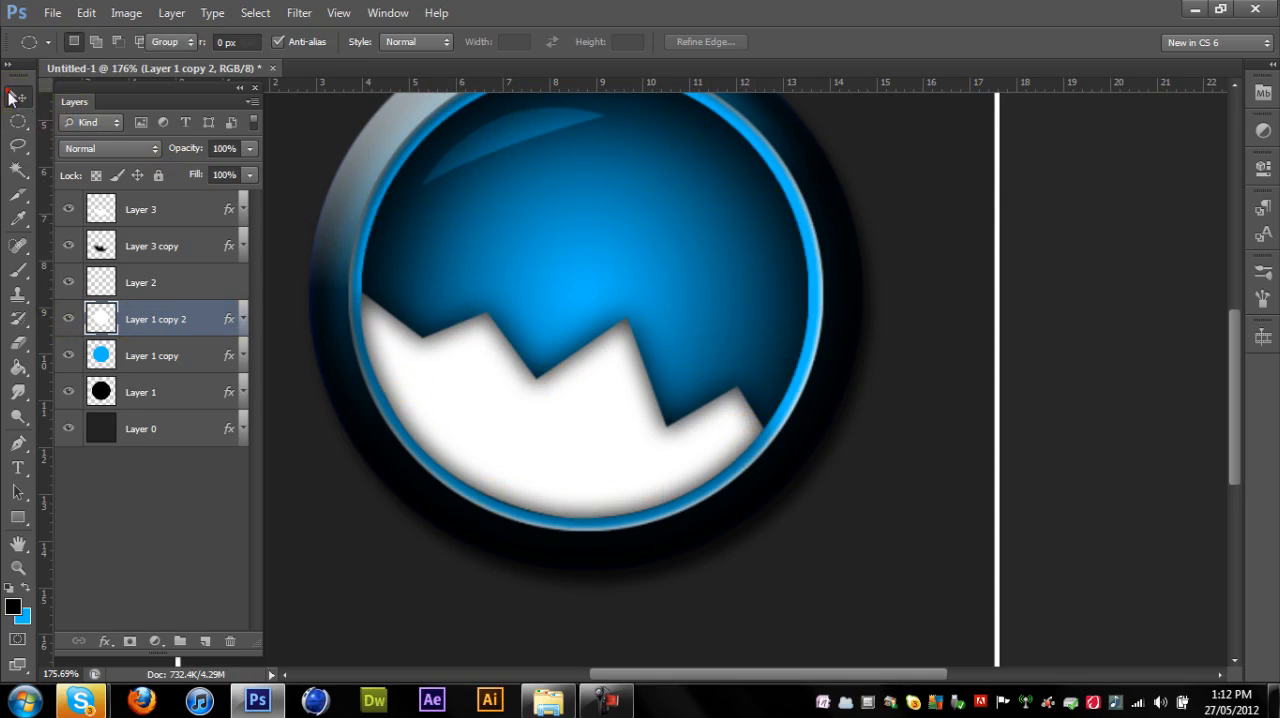
# - Duplicate the circle layers Layer 1 copy 2 and Layer 1 copy together within the same document
pyautogui.click(152, 322)
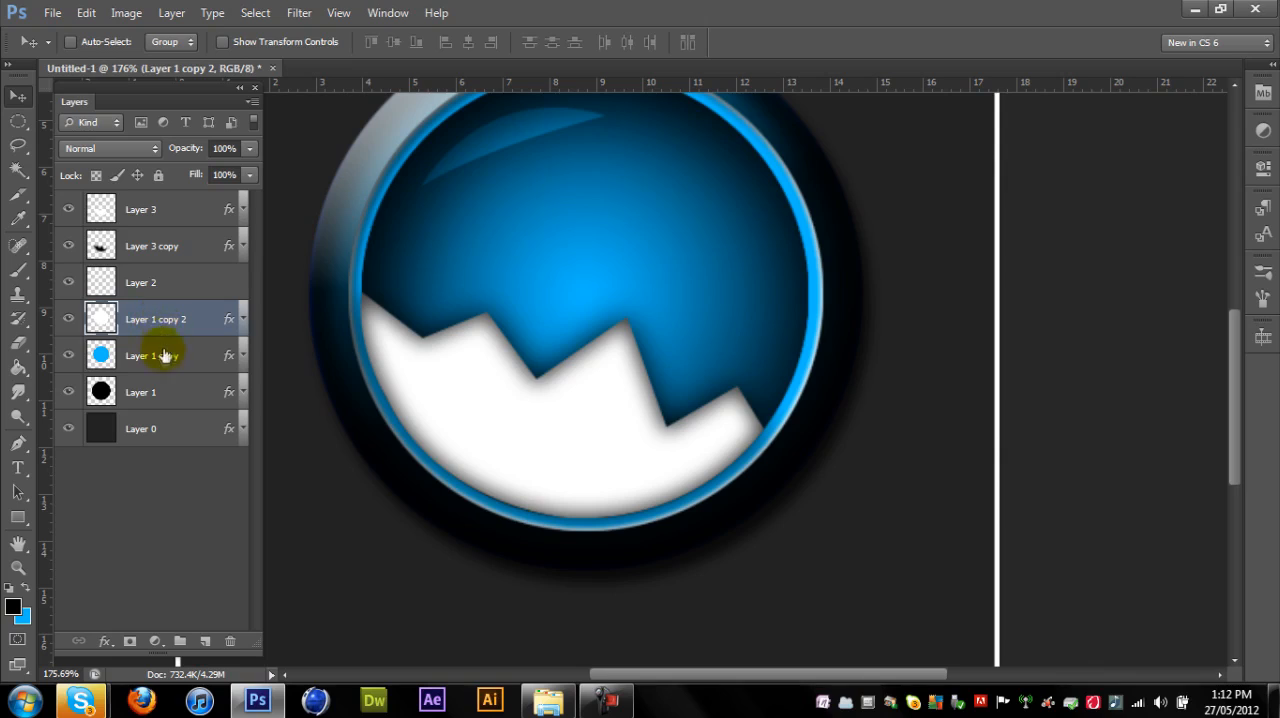
pyautogui.keyDown('shift'); pyautogui.click(165, 358); pyautogui.keyUp('shift')
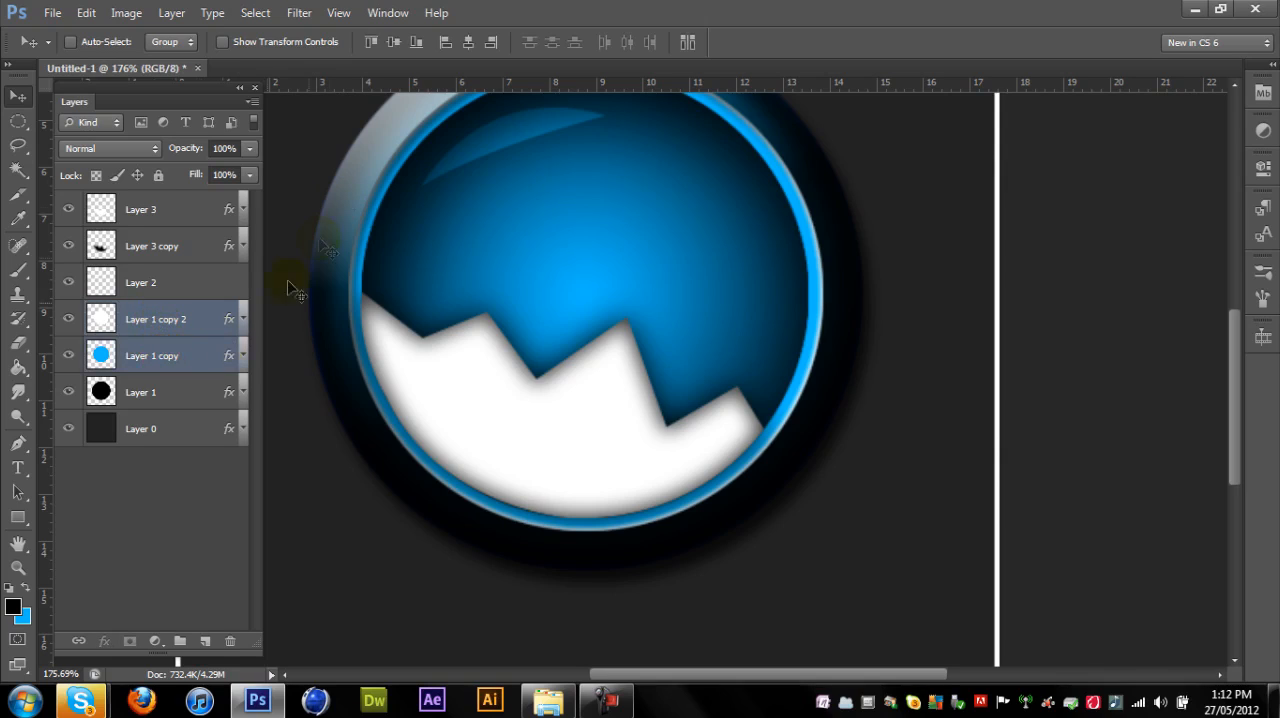
pyautogui.keyDown('alt'); pyautogui.click(429, 515); pyautogui.keyUp('alt')
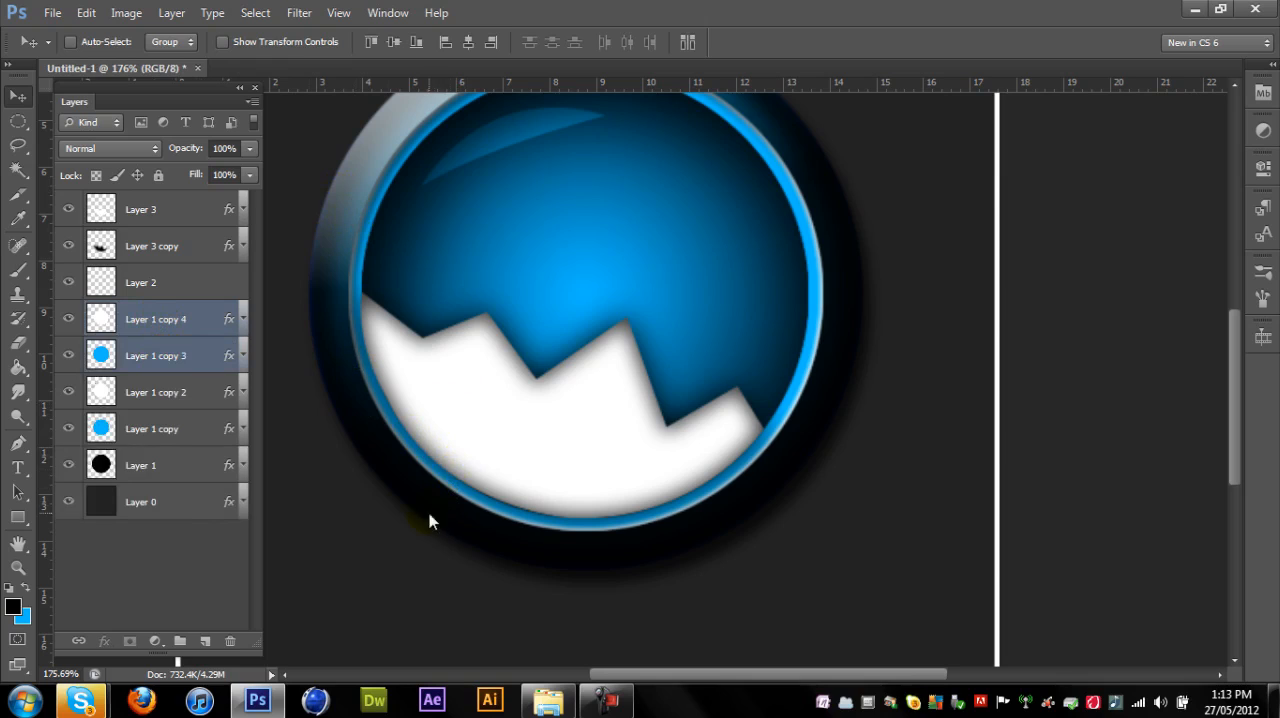
pyautogui.rightClick(170, 320)
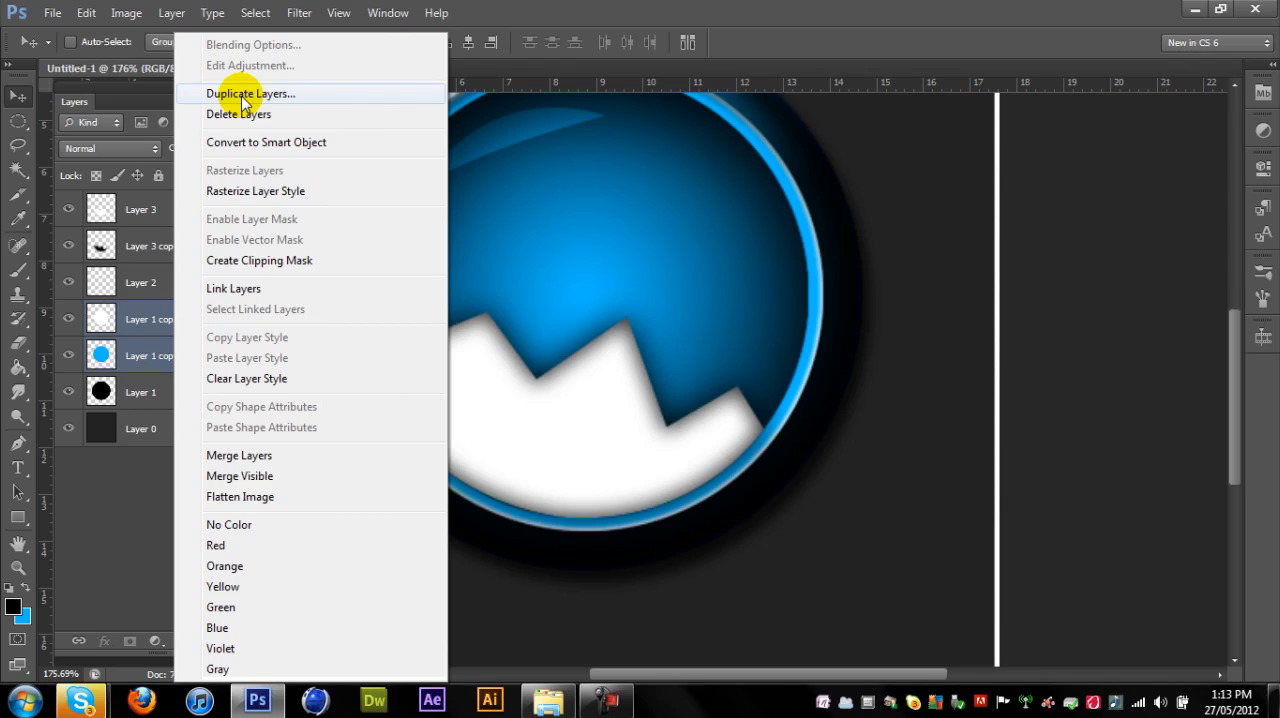
pyautogui.click(245, 93)
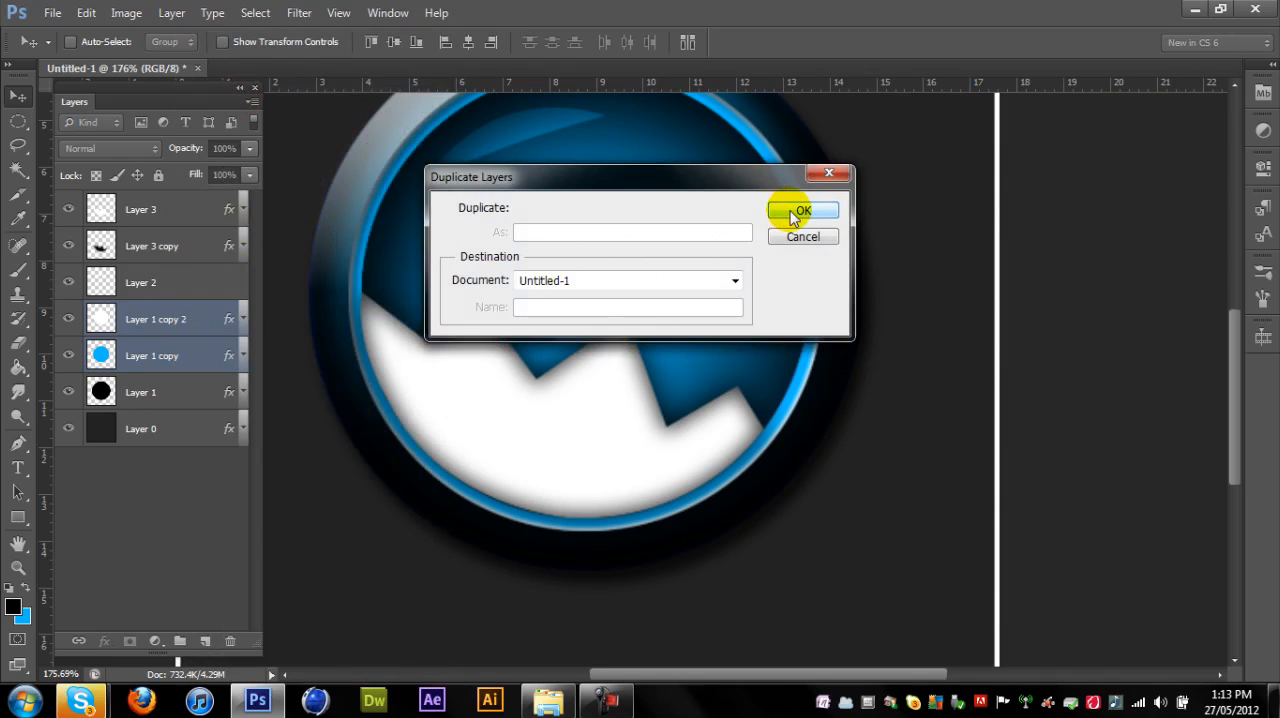
pyautogui.click(797, 210)
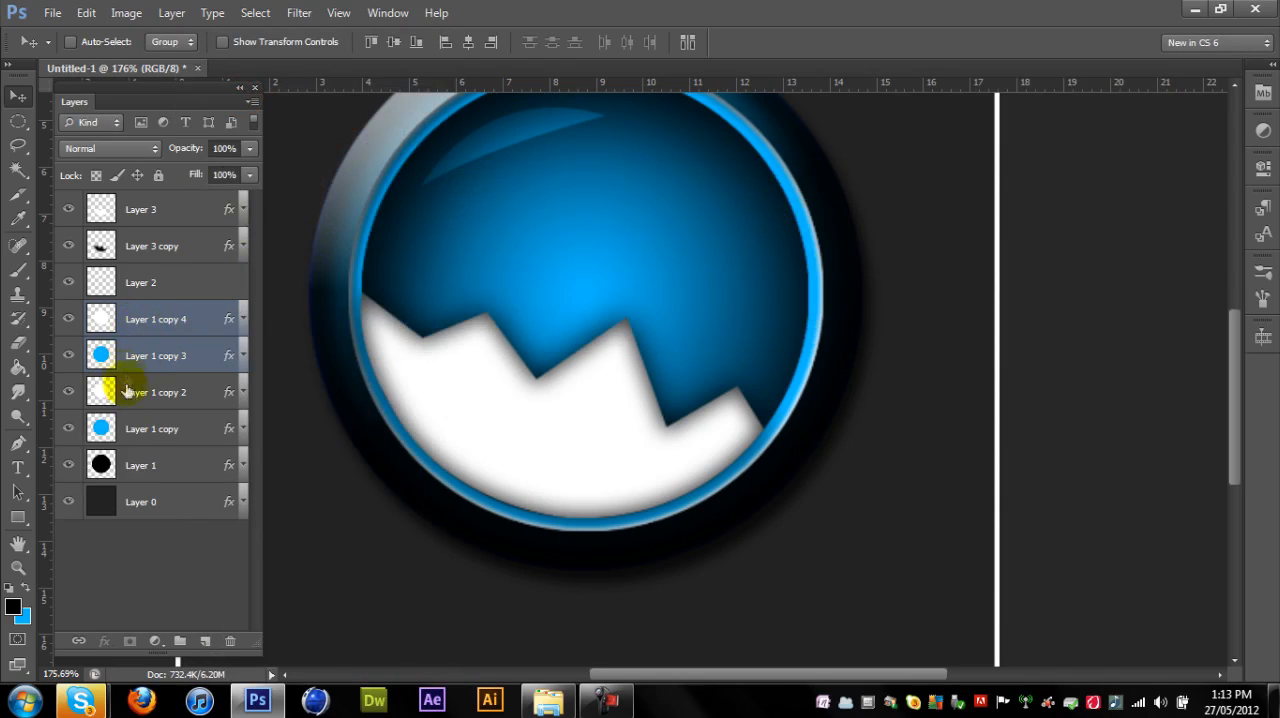
# - Try merging the two duplicated circle layers into one, and delete the merged layer
pyautogui.hotkey('ctrl', 'e')
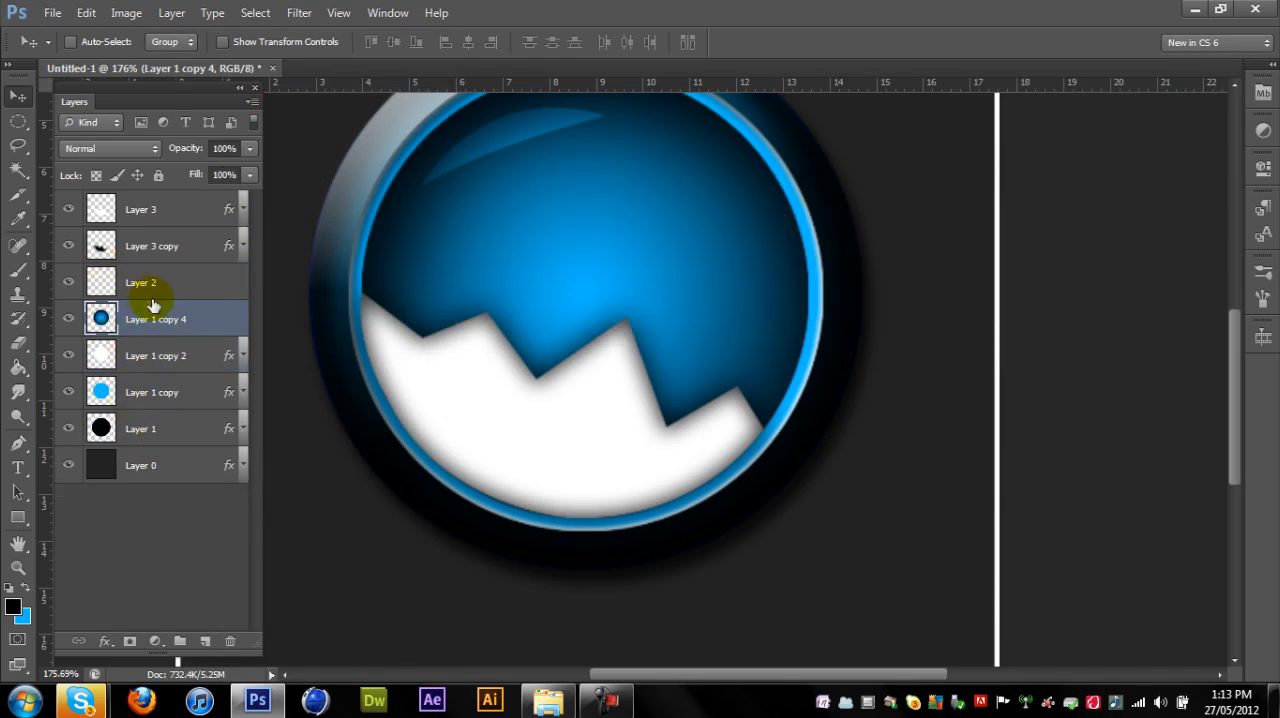
pyautogui.hotkey('ctrl', 'z')
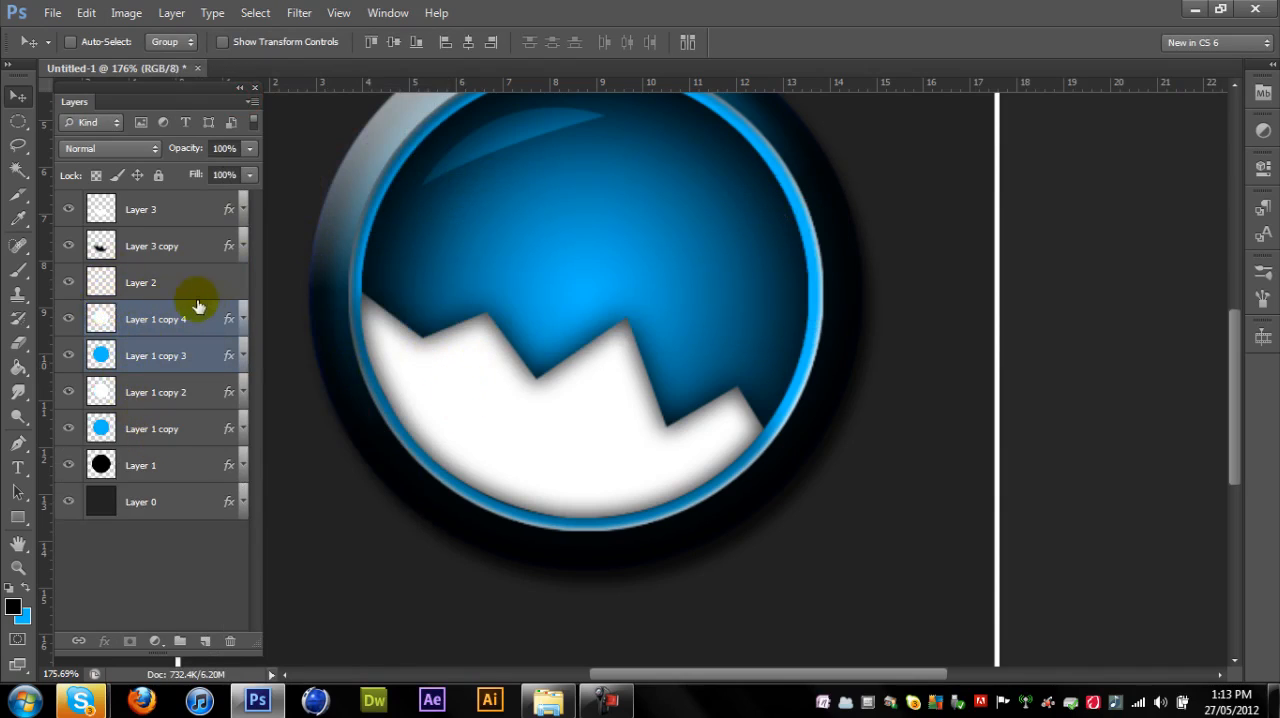
pyautogui.hotkey('ctrl', 'e')
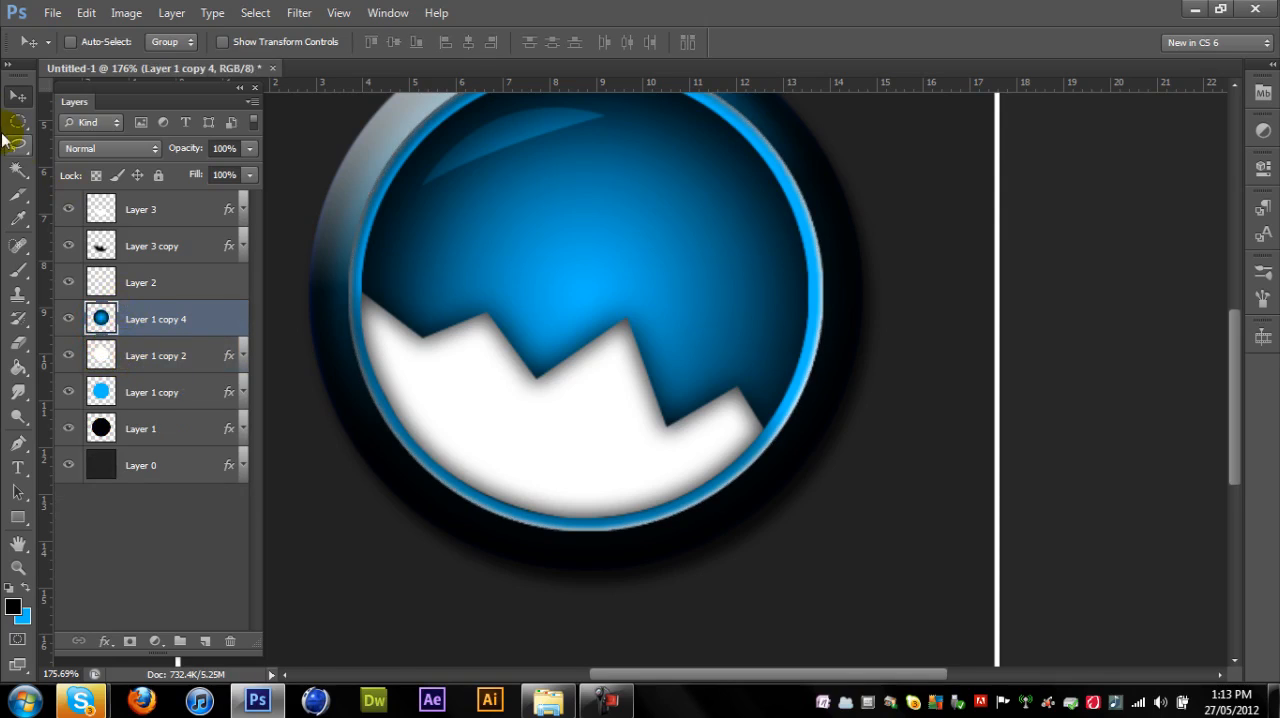
pyautogui.press('Delete')
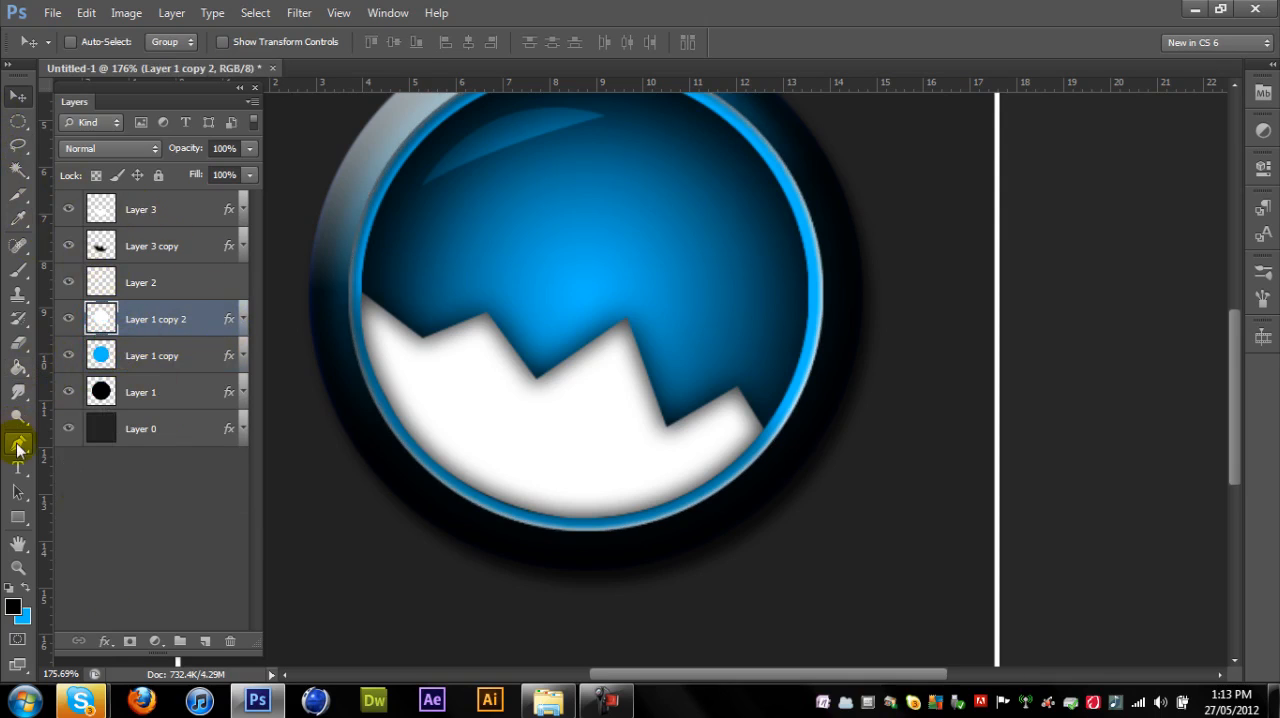
# - Start a Pen tool path at the zigzag's left tip, curve it along the shape's lower-left edge and remove the point's outgoing handle
pyautogui.click(17, 447)
pyautogui.scroll(5, 515, 369)
pyautogui.moveTo(726, 671); pyautogui.dragTo(651, 670)
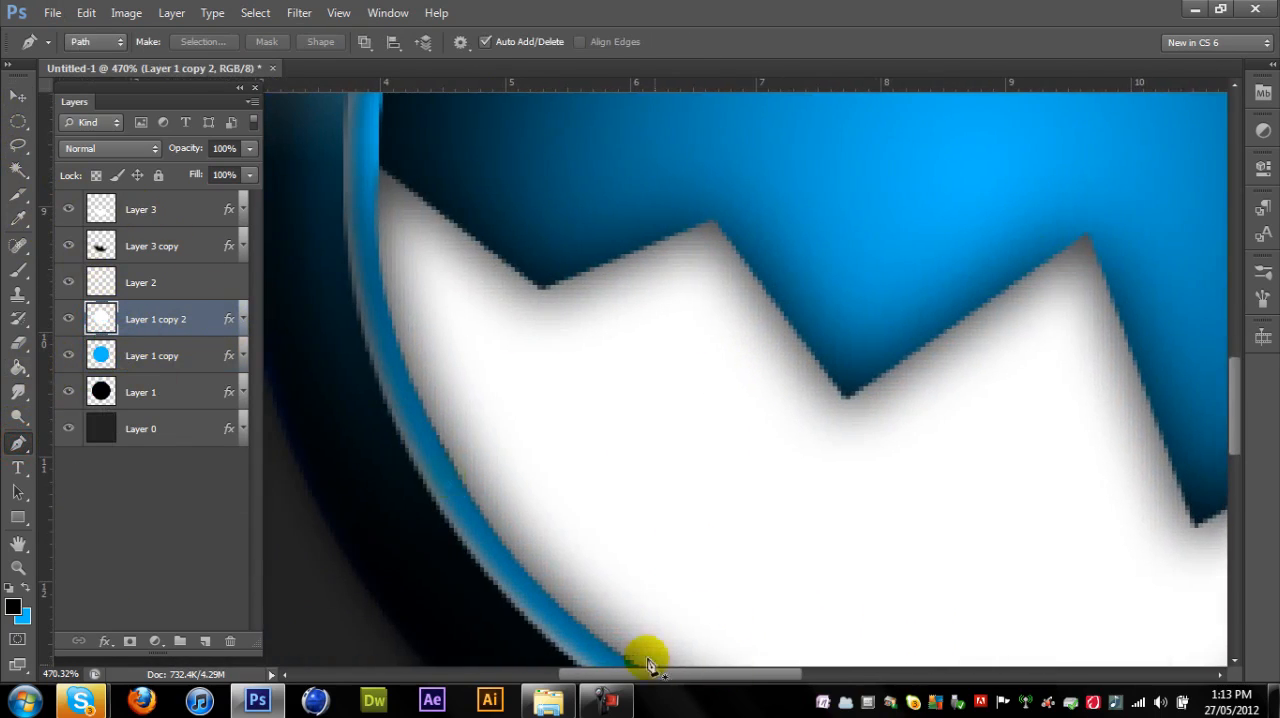
pyautogui.click(379, 170)
pyautogui.moveTo(744, 680); pyautogui.dragTo(749, 678)
pyautogui.scroll(-4, 766, 566)
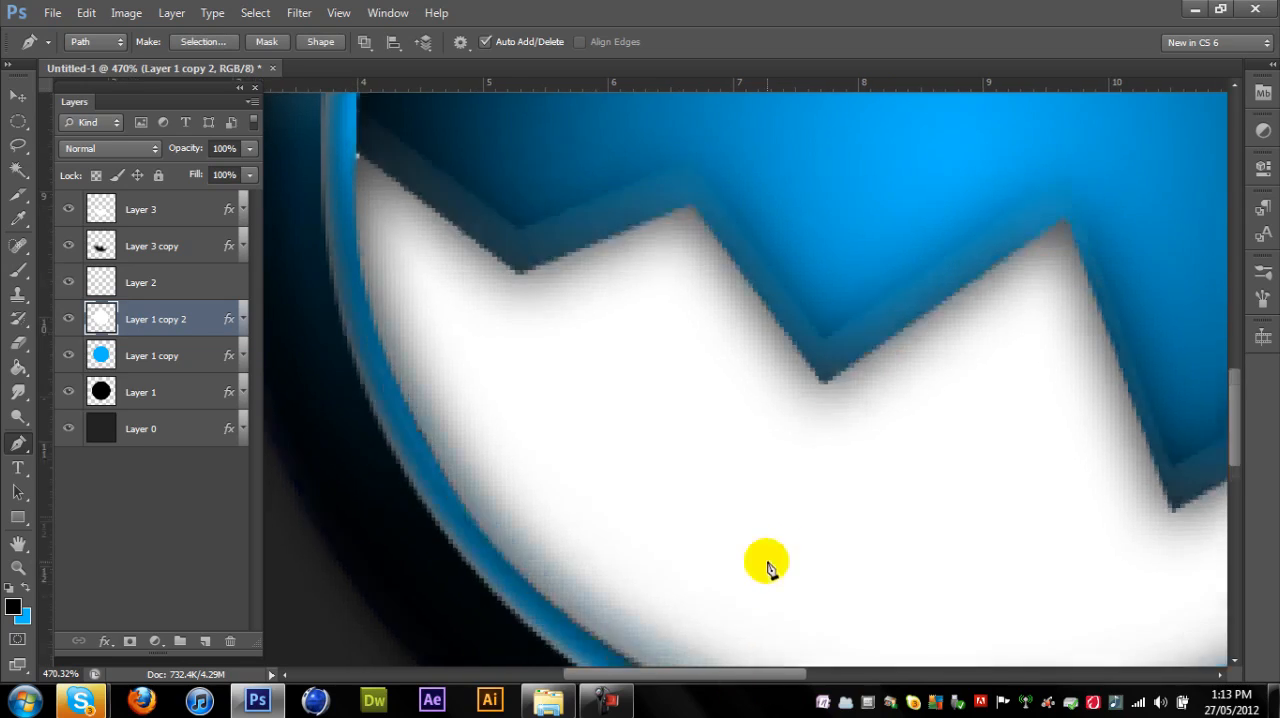
pyautogui.moveTo(735, 585); pyautogui.dragTo(1127, 487)
pyautogui.scroll(-4, 1015, 470)
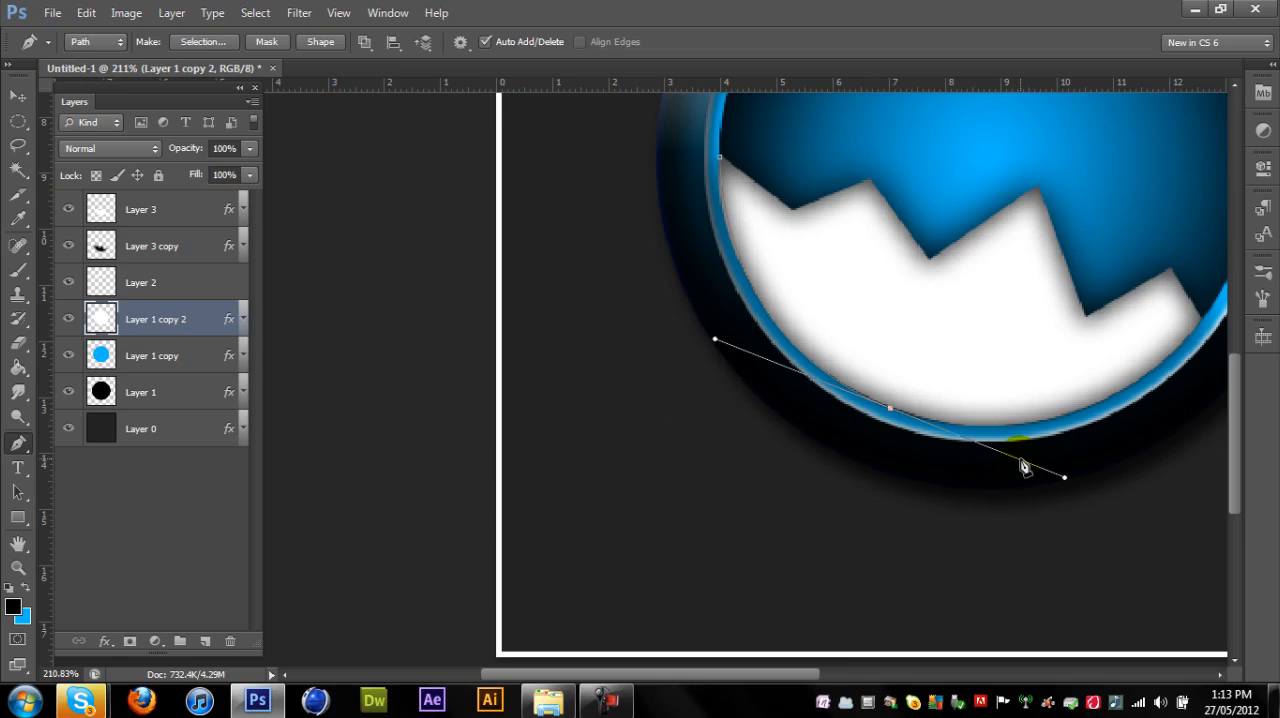
pyautogui.scroll(2, 1021, 460)
pyautogui.hotkey('ctrl', 'z')
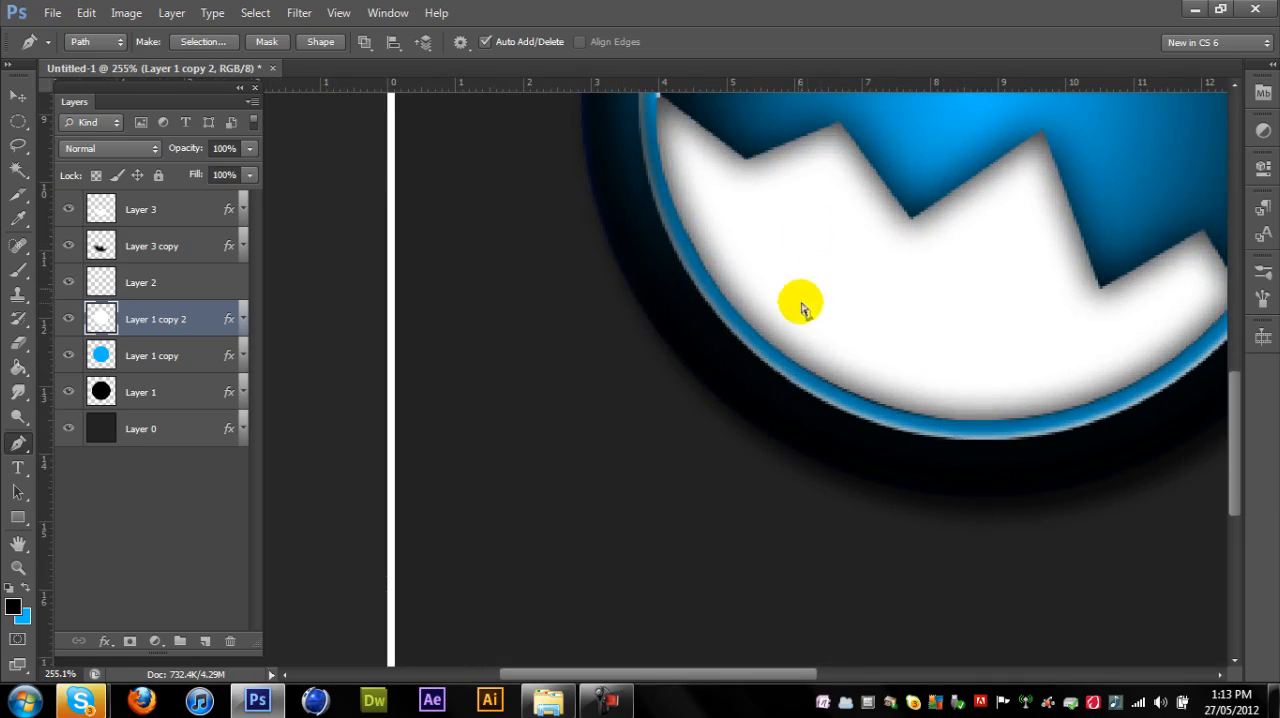
pyautogui.hotkey('ctrl', 'z')
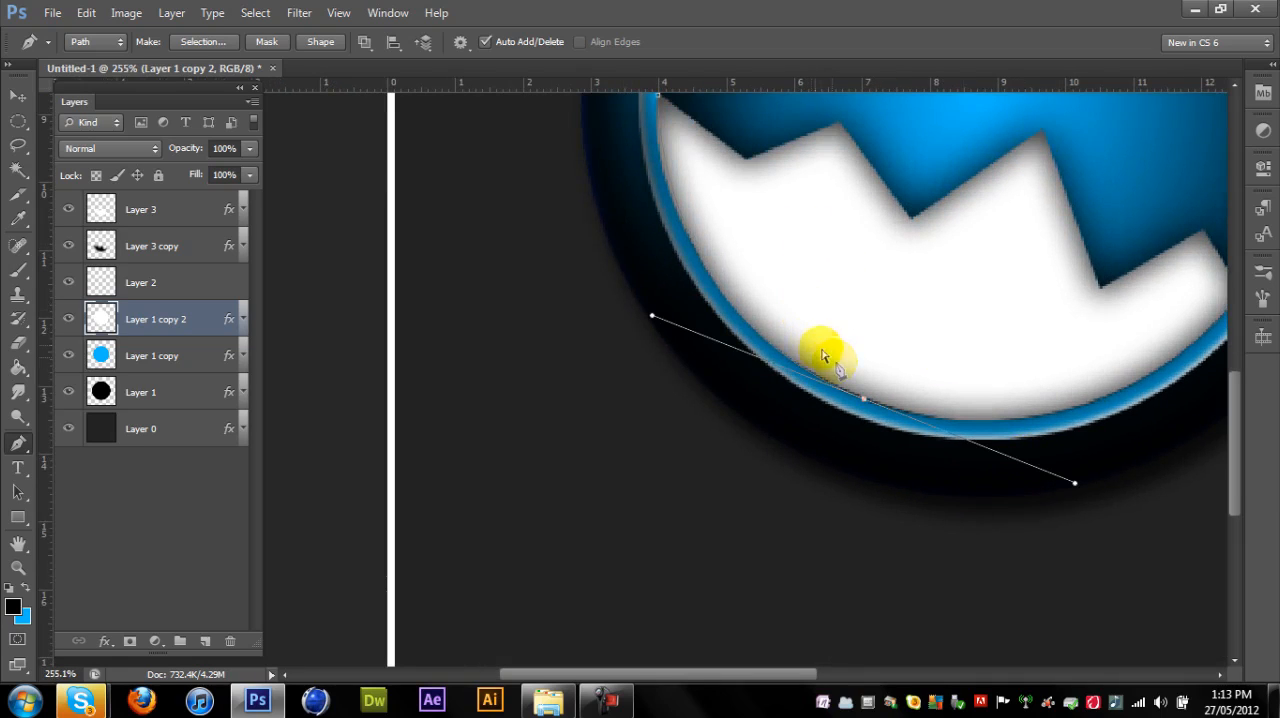
pyautogui.scroll(1, 1005, 415)
pyautogui.keyDown('alt'); pyautogui.click(852, 402); pyautogui.keyUp('alt')
# - Continue the path with a curved point on the zigzag's lower-right edge and remove its outgoing handle
pyautogui.moveTo(792, 674); pyautogui.dragTo(879, 683)
pyautogui.moveTo(881, 343); pyautogui.dragTo(1019, 222)
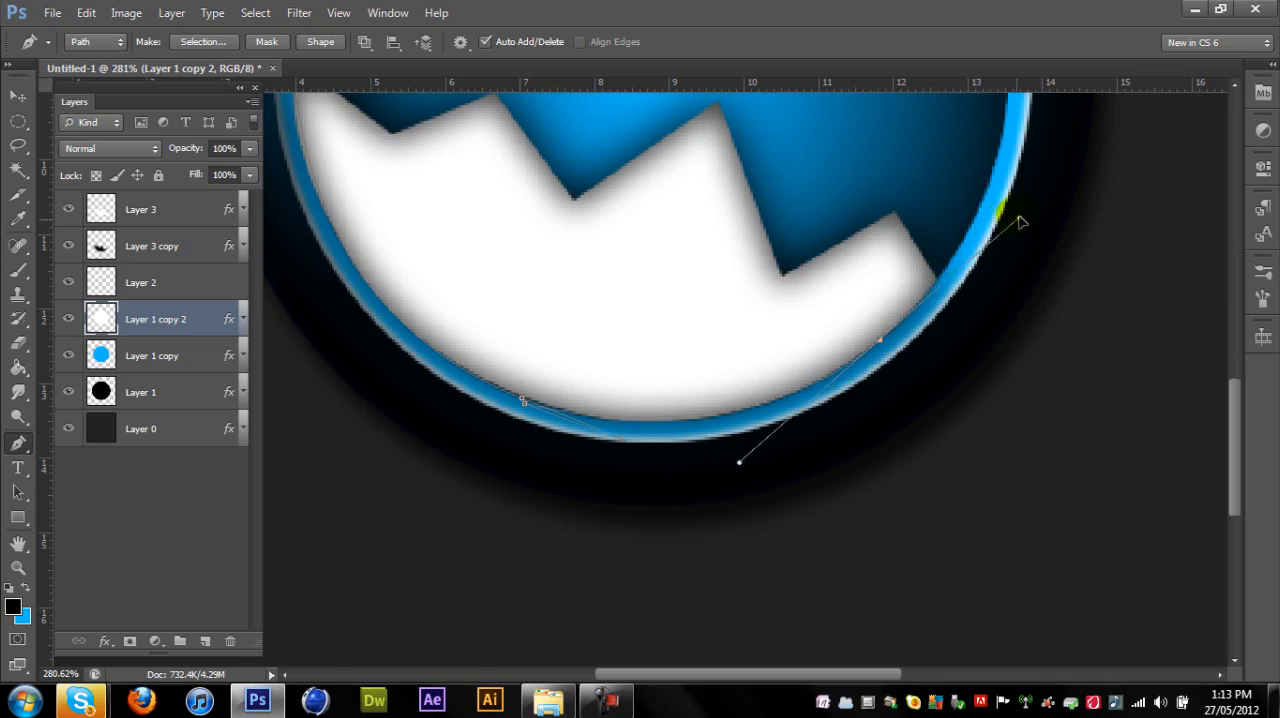
pyautogui.keyDown('alt'); pyautogui.click(880, 341); pyautogui.keyUp('alt')
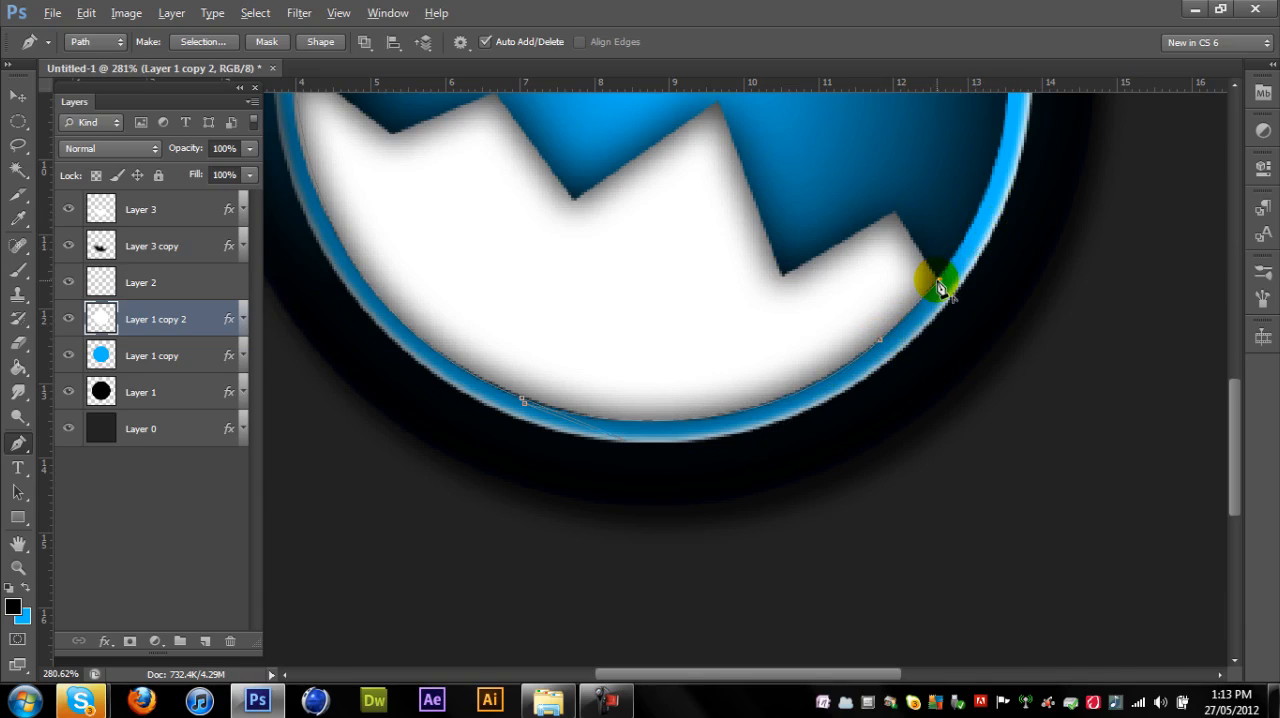
# - Continue the path outside the ring around the logo's lower half and bring it back to close at the zigzag's left tip
pyautogui.click(989, 218)
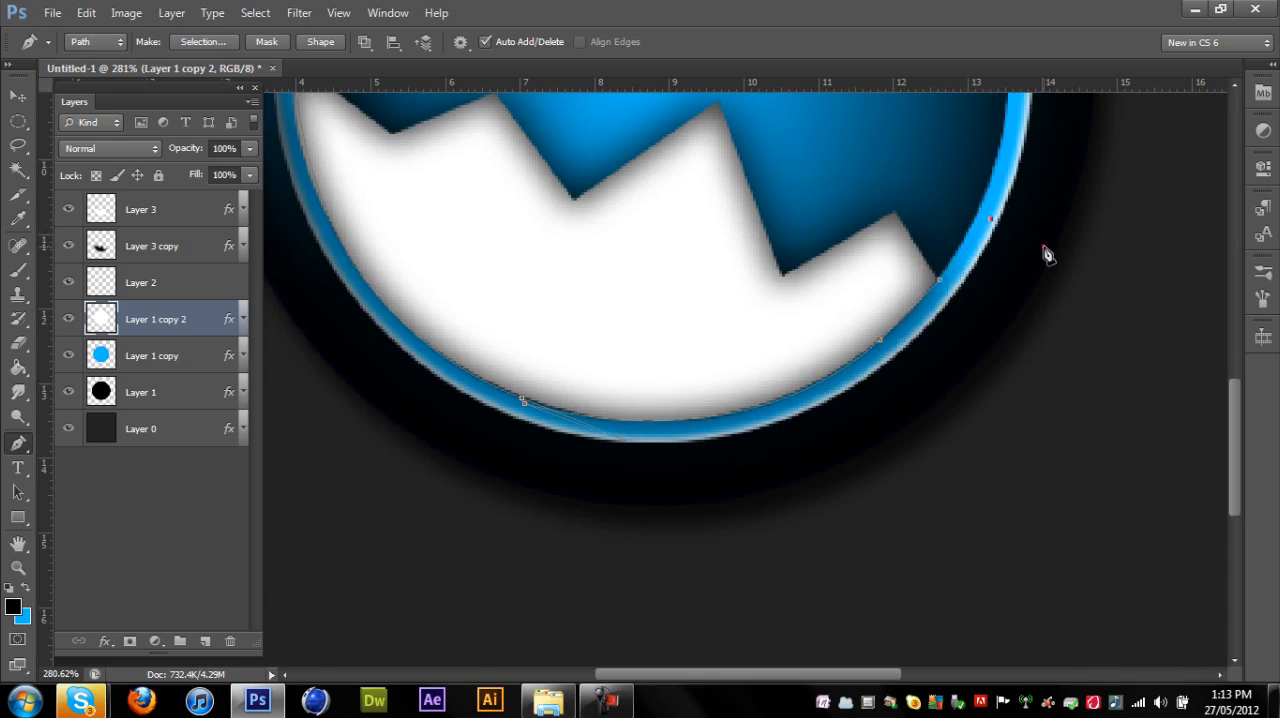
pyautogui.moveTo(779, 511); pyautogui.dragTo(916, 491)
pyautogui.click(326, 393)
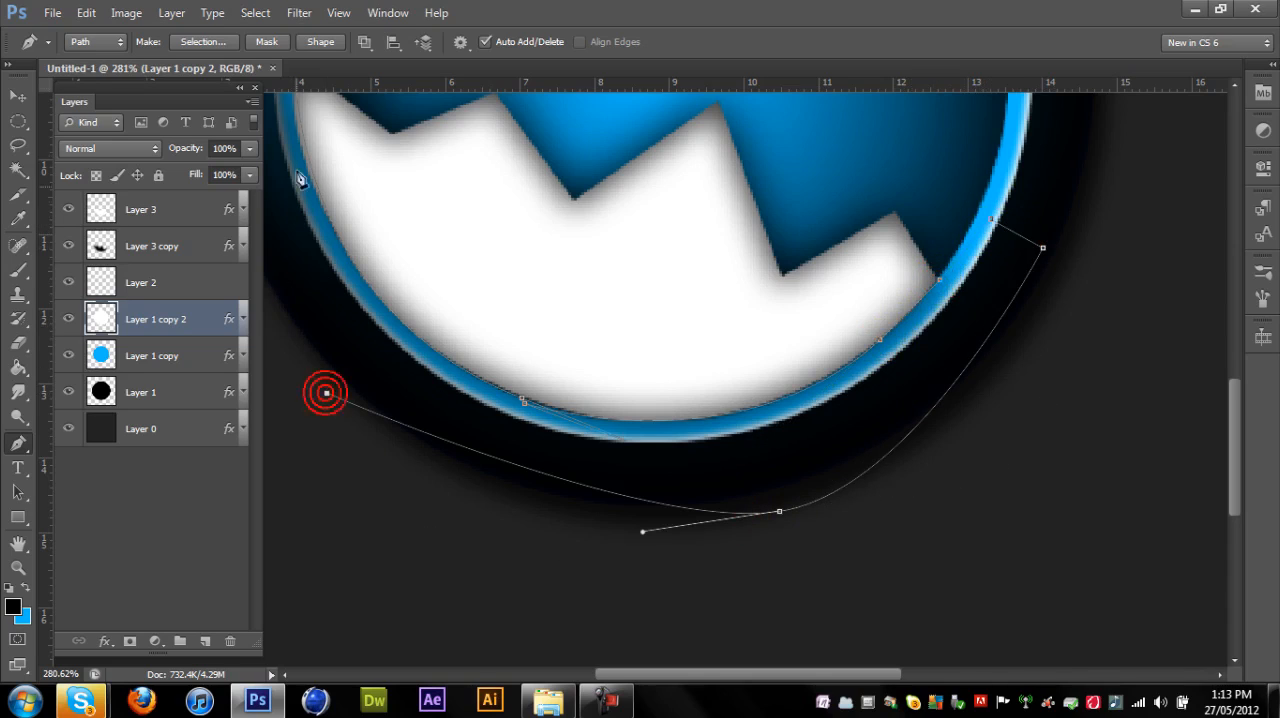
pyautogui.click(274, 193)
pyautogui.scroll(5, 274, 193)
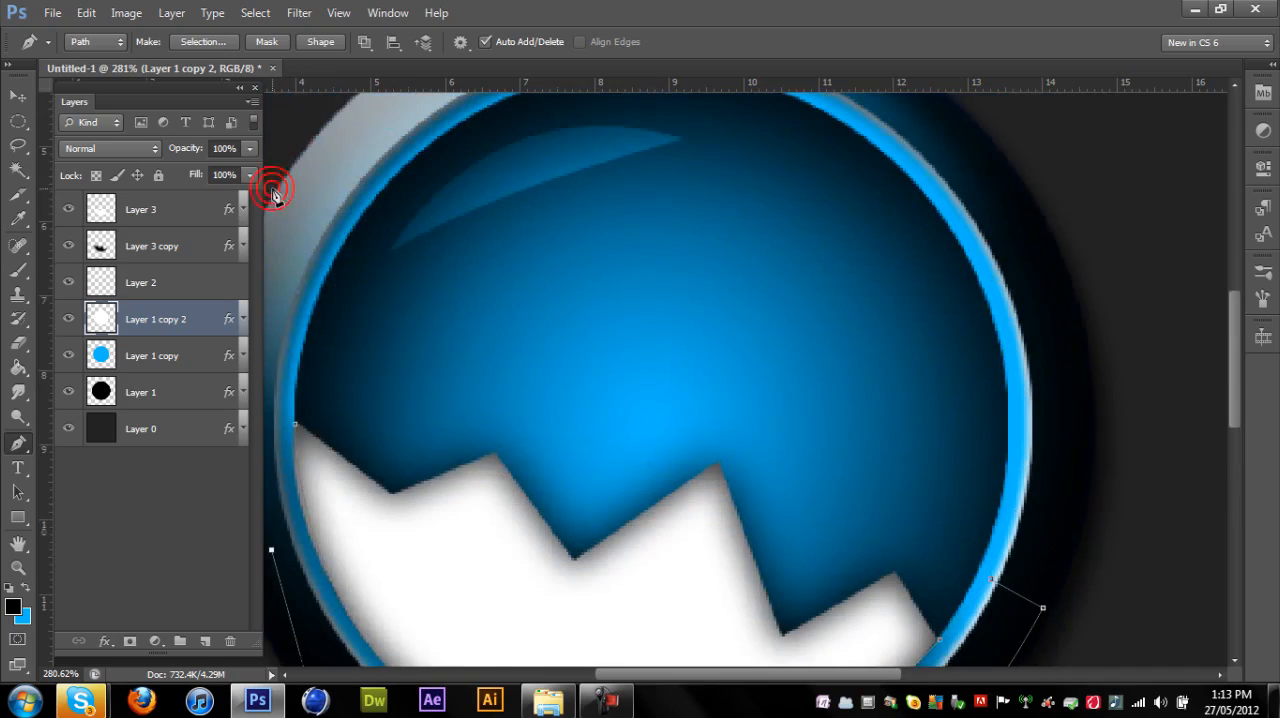
pyautogui.scroll(-3, 274, 388)
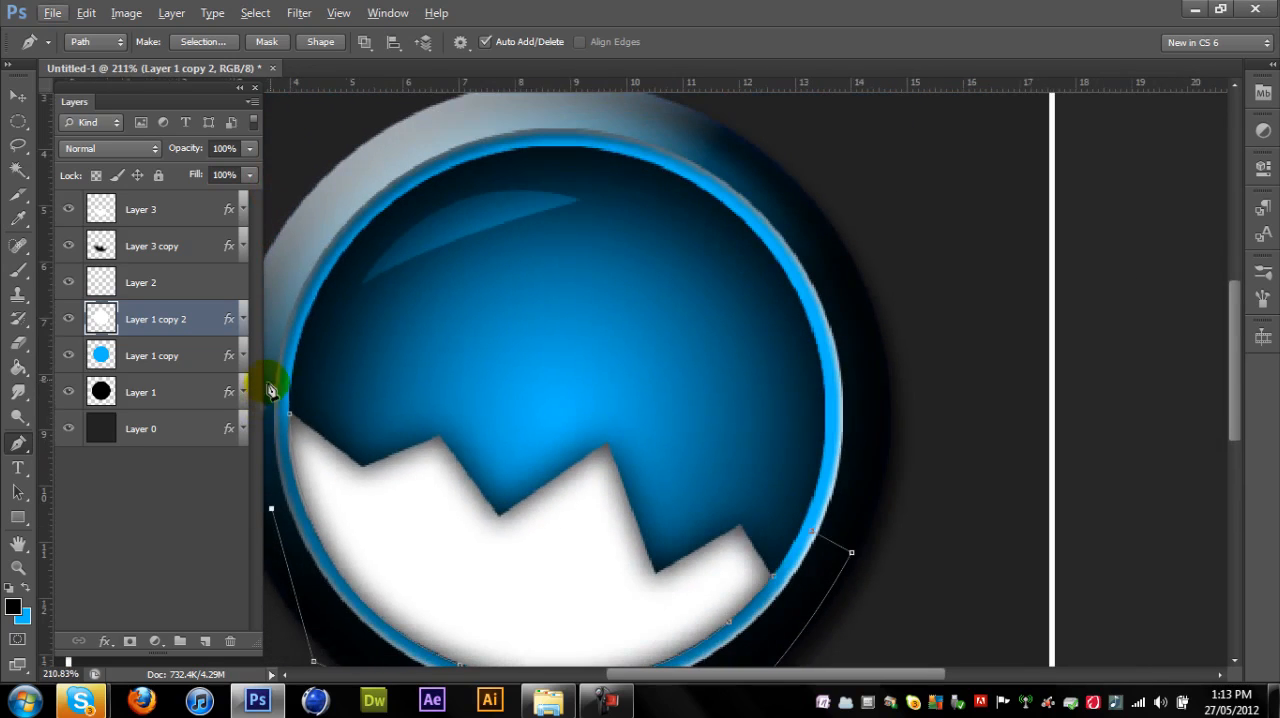
pyautogui.moveTo(678, 676); pyautogui.dragTo(633, 695)
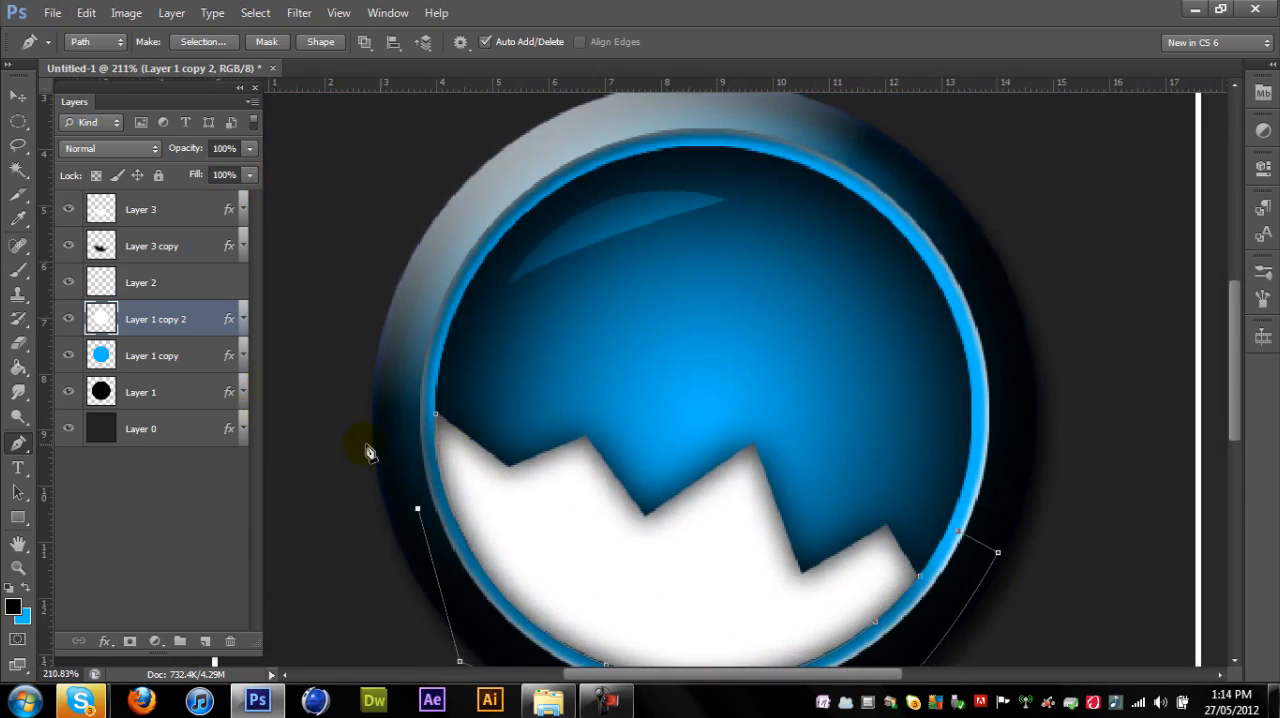
pyautogui.moveTo(405, 366); pyautogui.dragTo(424, 367)
# - Turn the path into a new anti-aliased selection with 0 px feather and delete that area from Layer 3 copy
pyautogui.rightClick(420, 437)
pyautogui.click(503, 126)
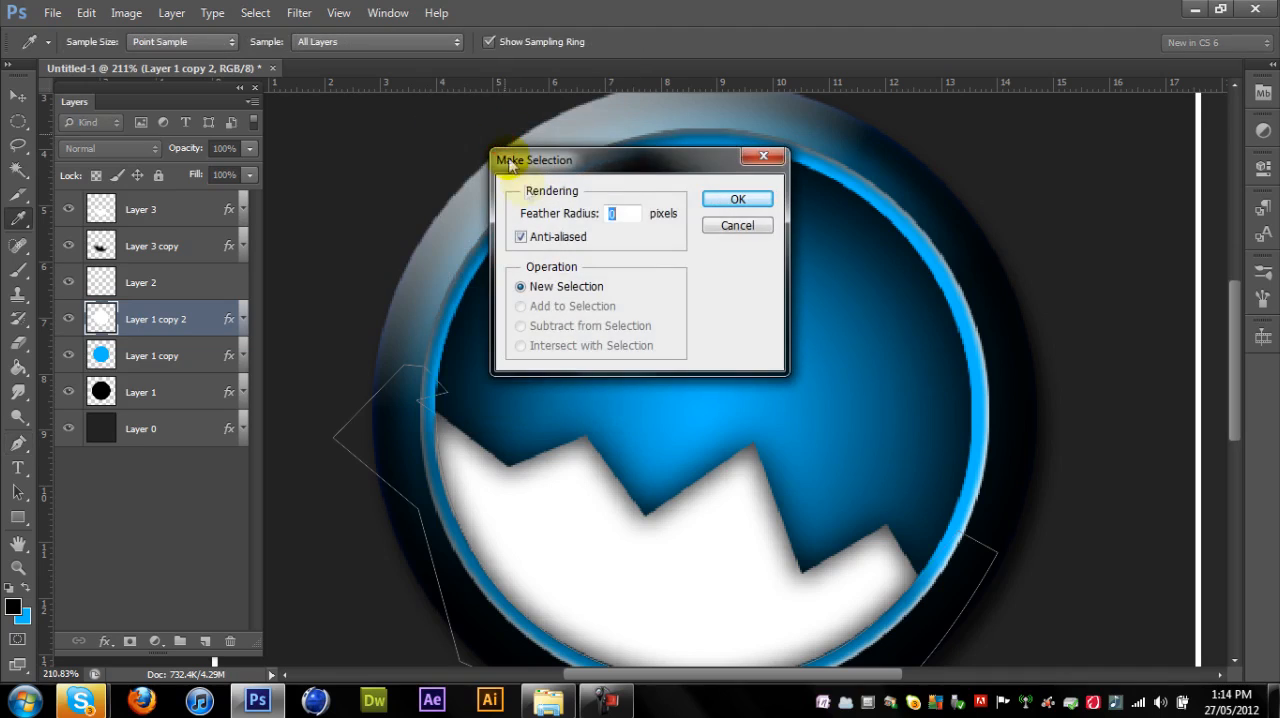
pyautogui.click(737, 202)
pyautogui.click(163, 250)
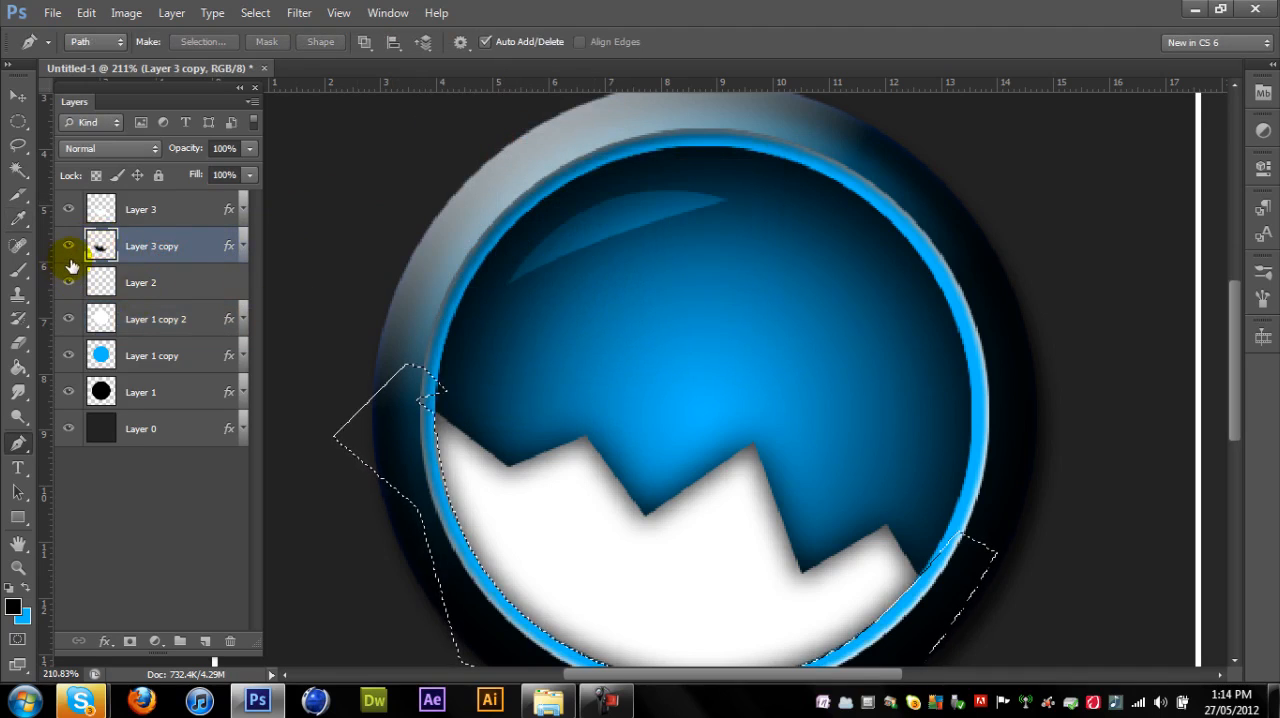
pyautogui.click(18, 121)
pyautogui.click(754, 292)
# - Merge Layer 3 and Layer 3 copy into a single layer
pyautogui.scroll(-2, 754, 292)
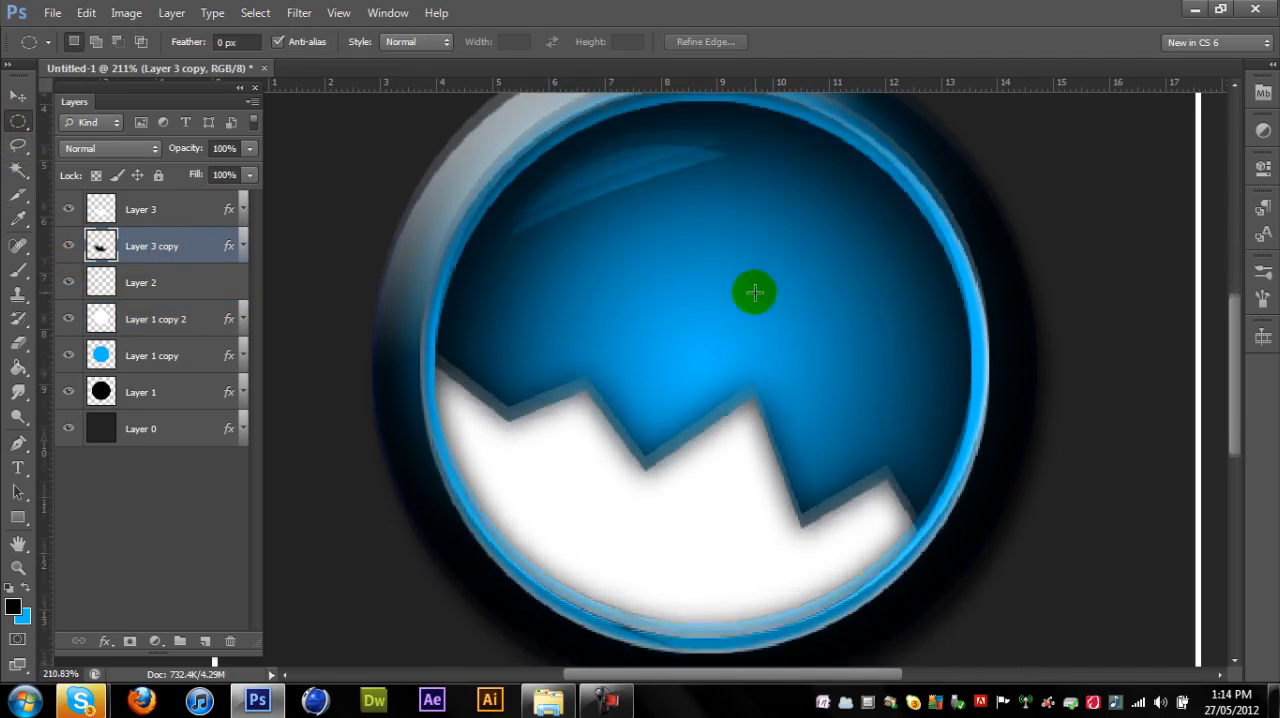
pyautogui.scroll(-6, 754, 292)
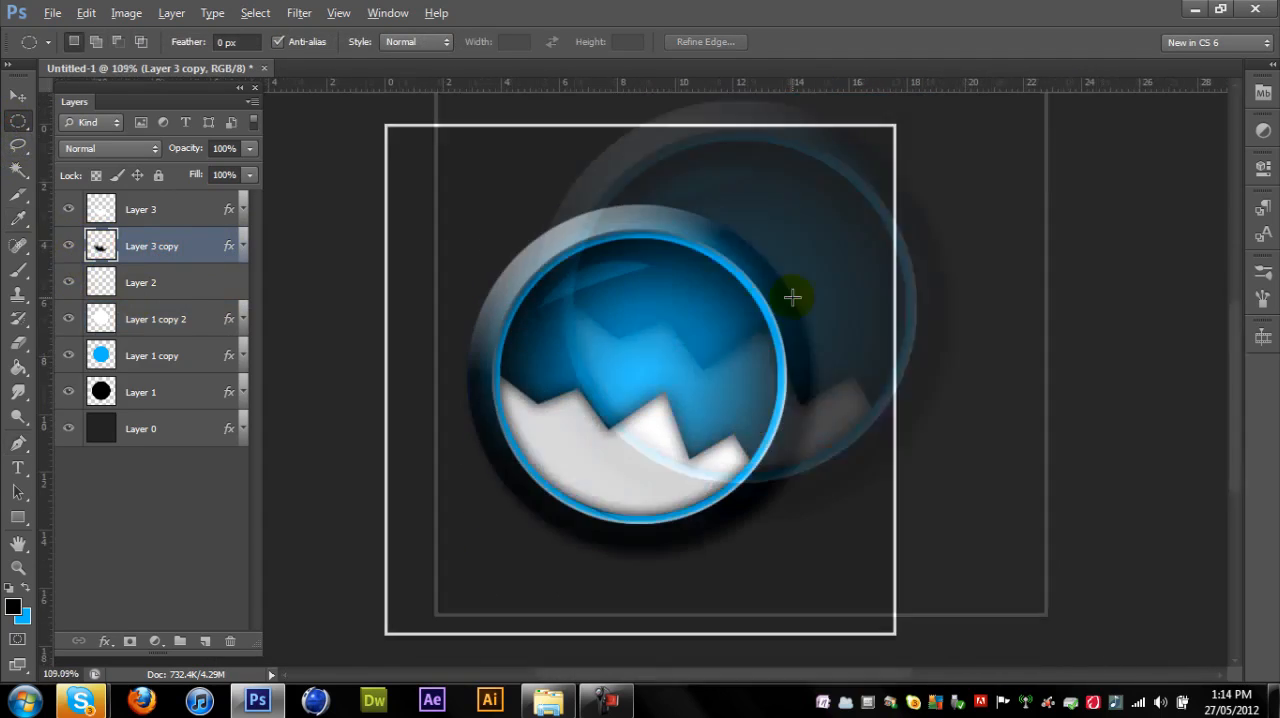
pyautogui.scroll(-1, 792, 297)
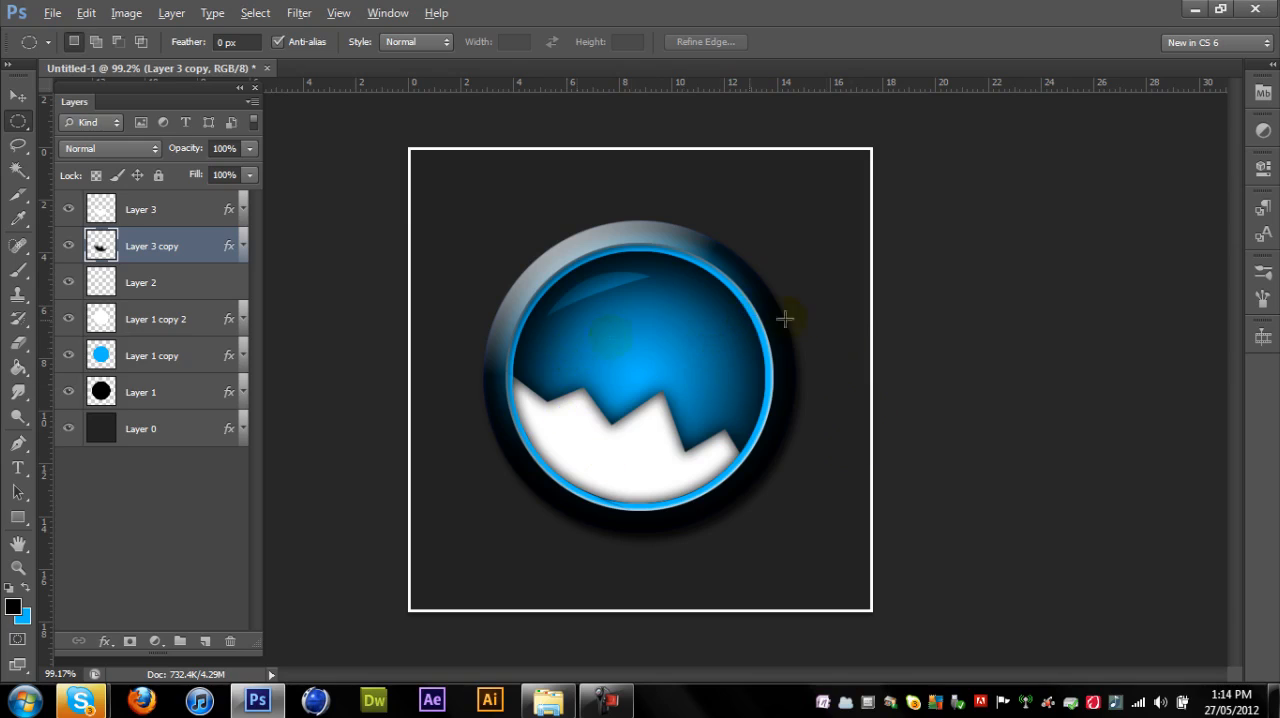
pyautogui.scroll(6, 688, 350)
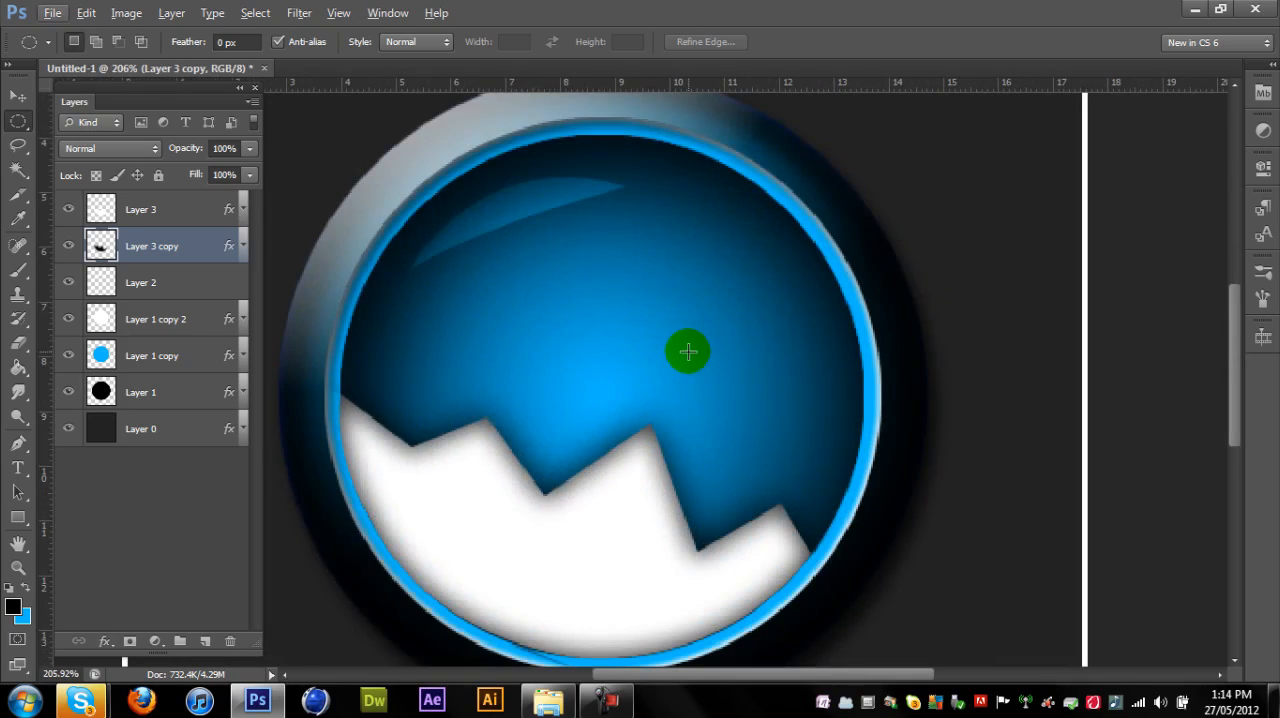
pyautogui.scroll(-2, 688, 351)
pyautogui.scroll(1, 688, 351)
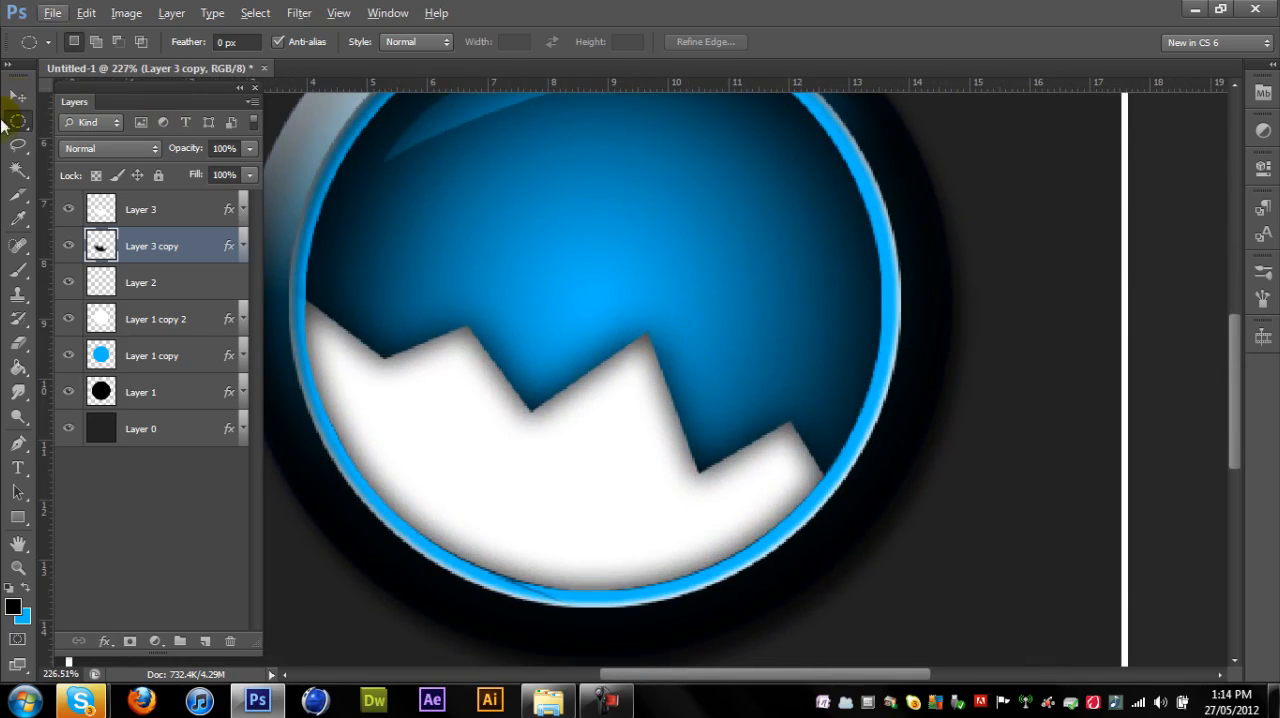
pyautogui.click(18, 96)
pyautogui.click(60, 286)
pyautogui.click(124, 218)
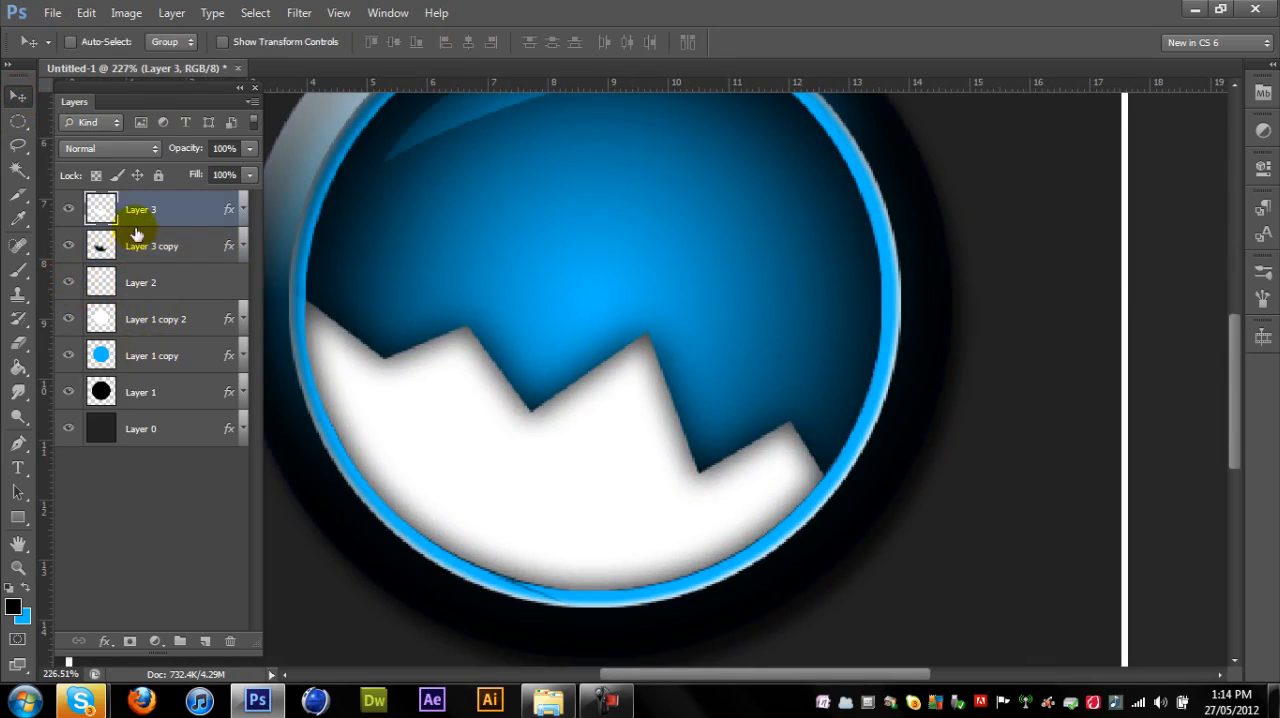
pyautogui.click(135, 250)
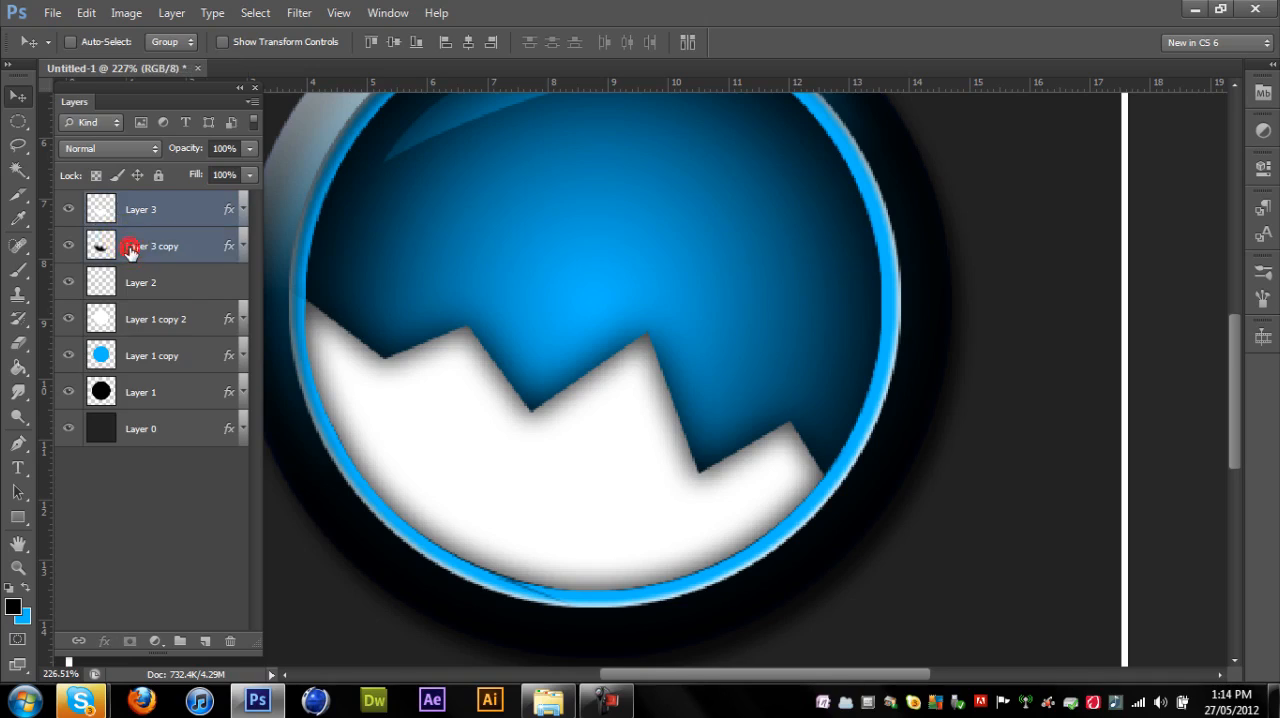
pyautogui.press('Delete')
# - Try blend modes such as Saturation on the merged zigzag layer and set it to Overlay
pyautogui.click(155, 148)
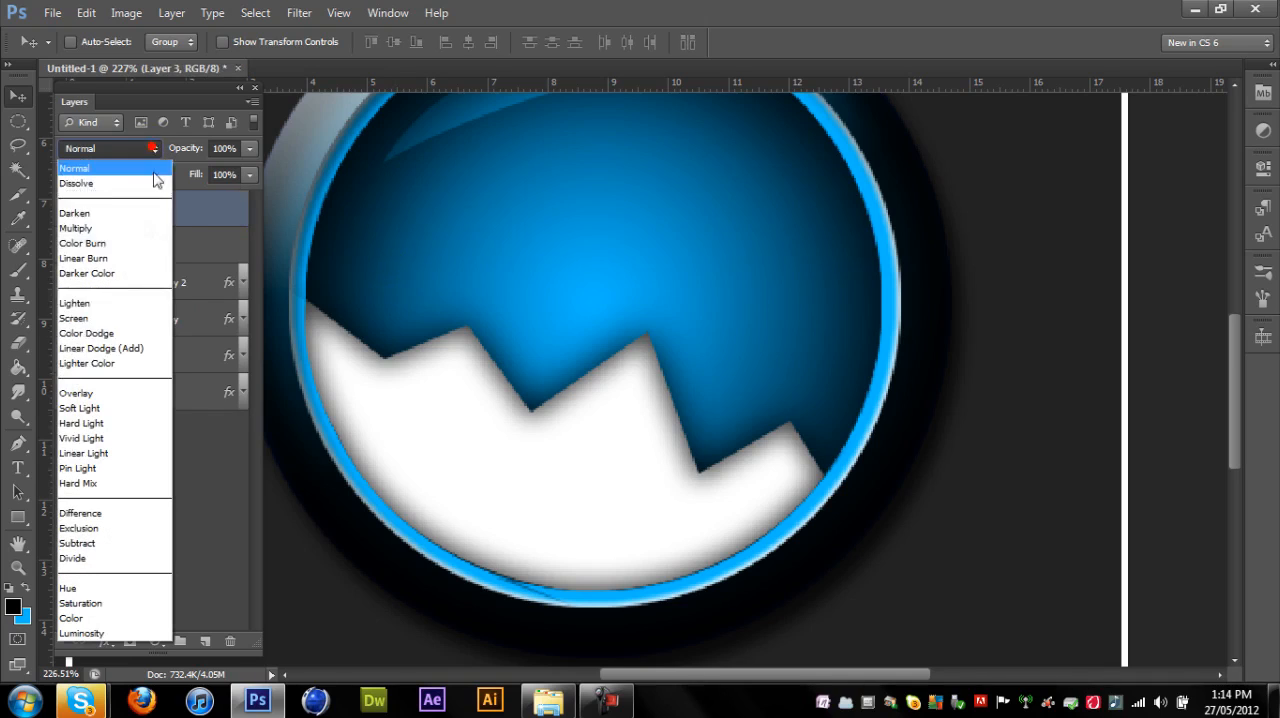
pyautogui.click(95, 149)
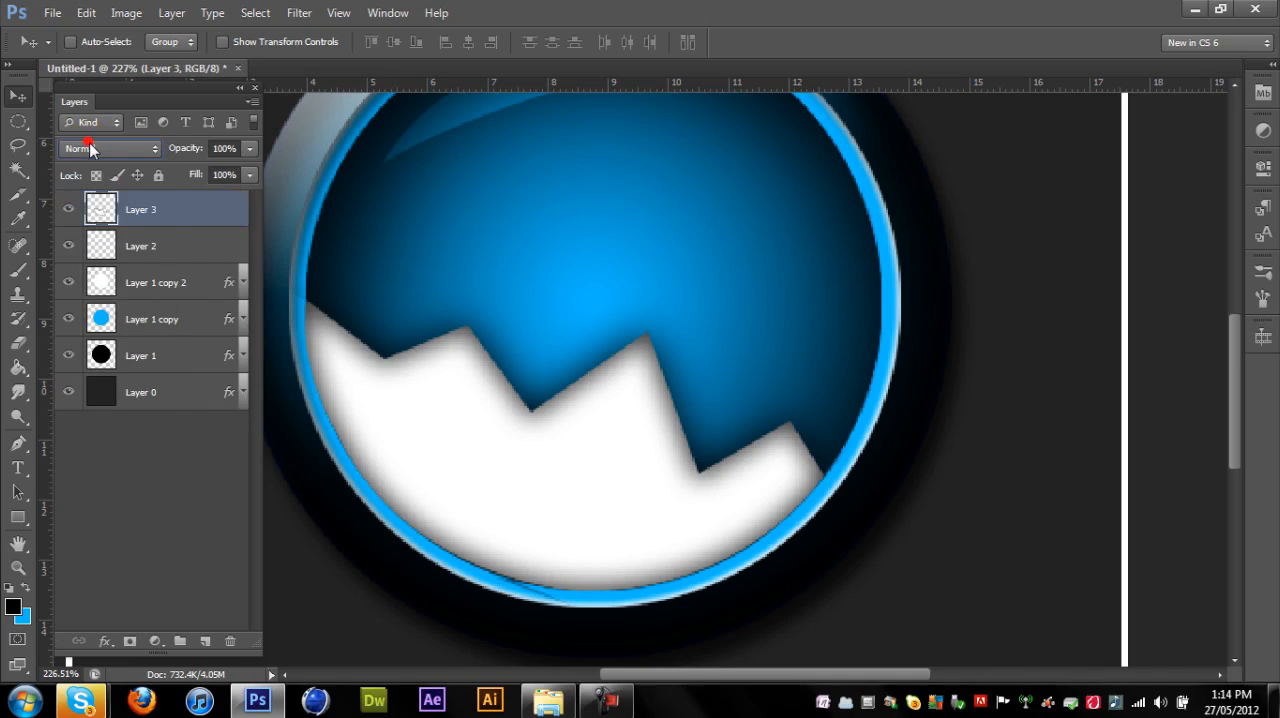
pyautogui.click(90, 148)
pyautogui.click(113, 392)
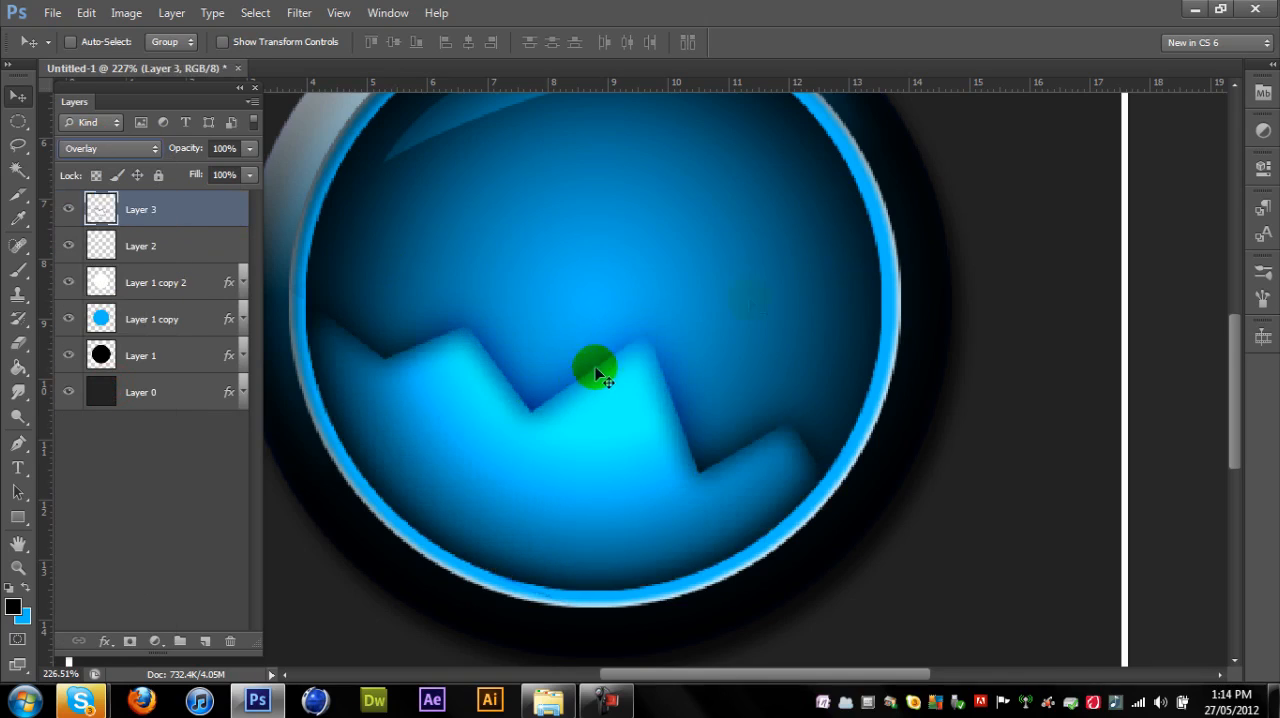
pyautogui.press('t')
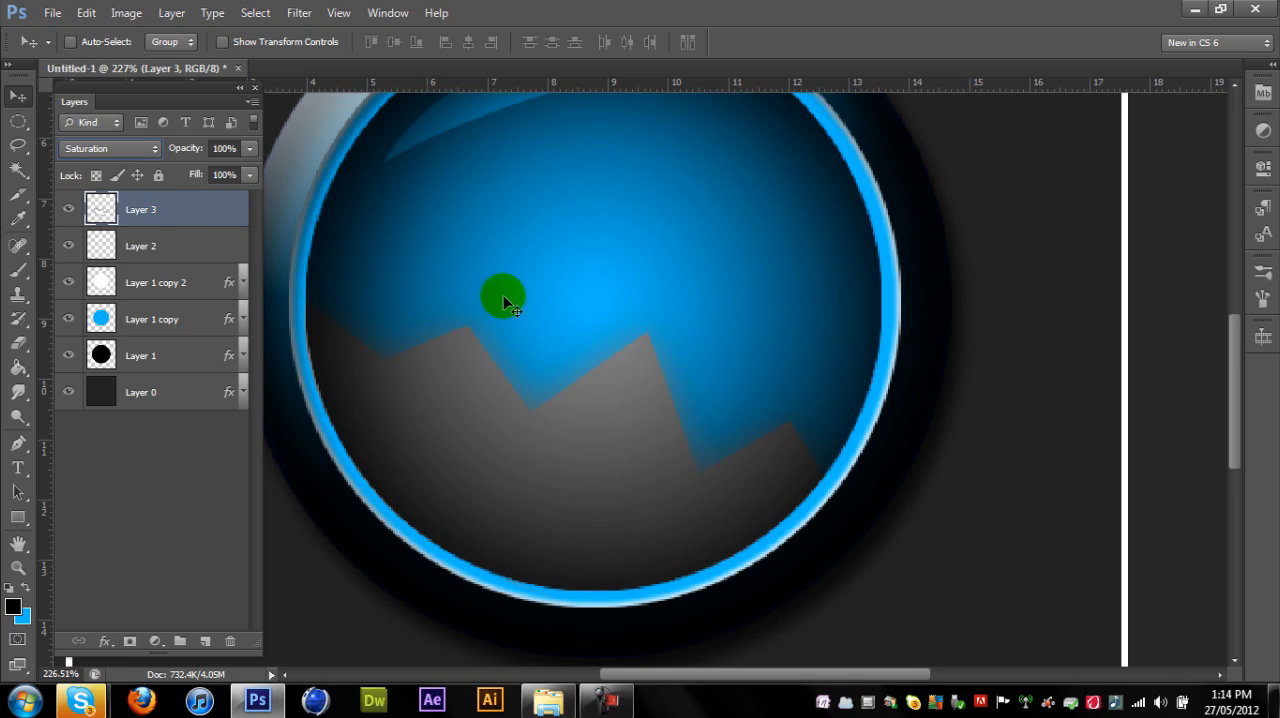
pyautogui.click(114, 152)
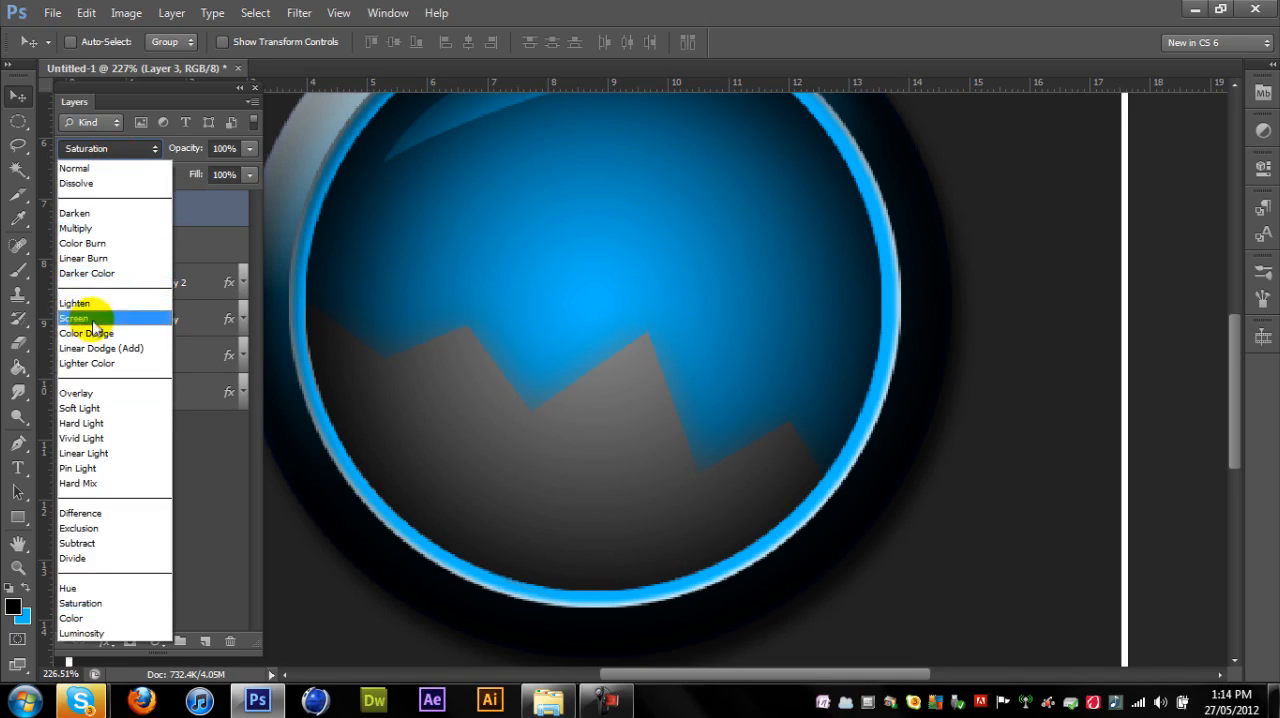
pyautogui.click(75, 393)
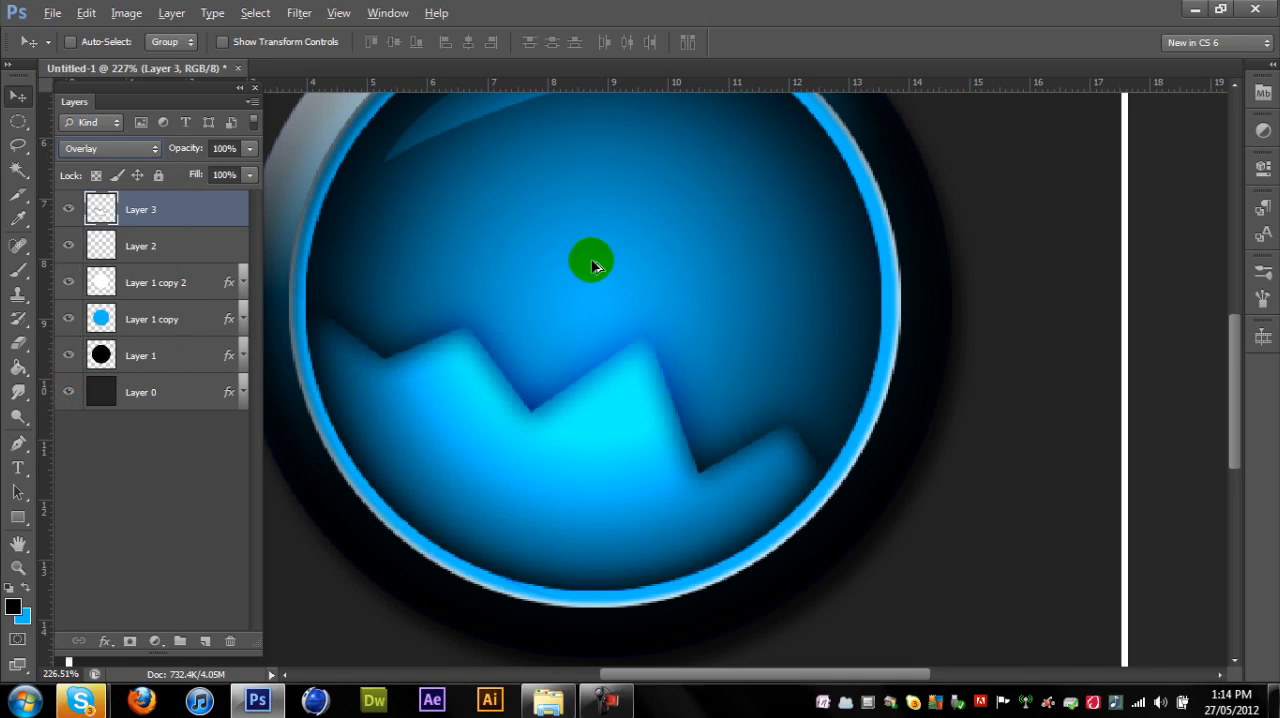
# - Deselect all layers and examine the zigzag's Overlay effect on the whole logo and in close-up
pyautogui.click(240, 475)
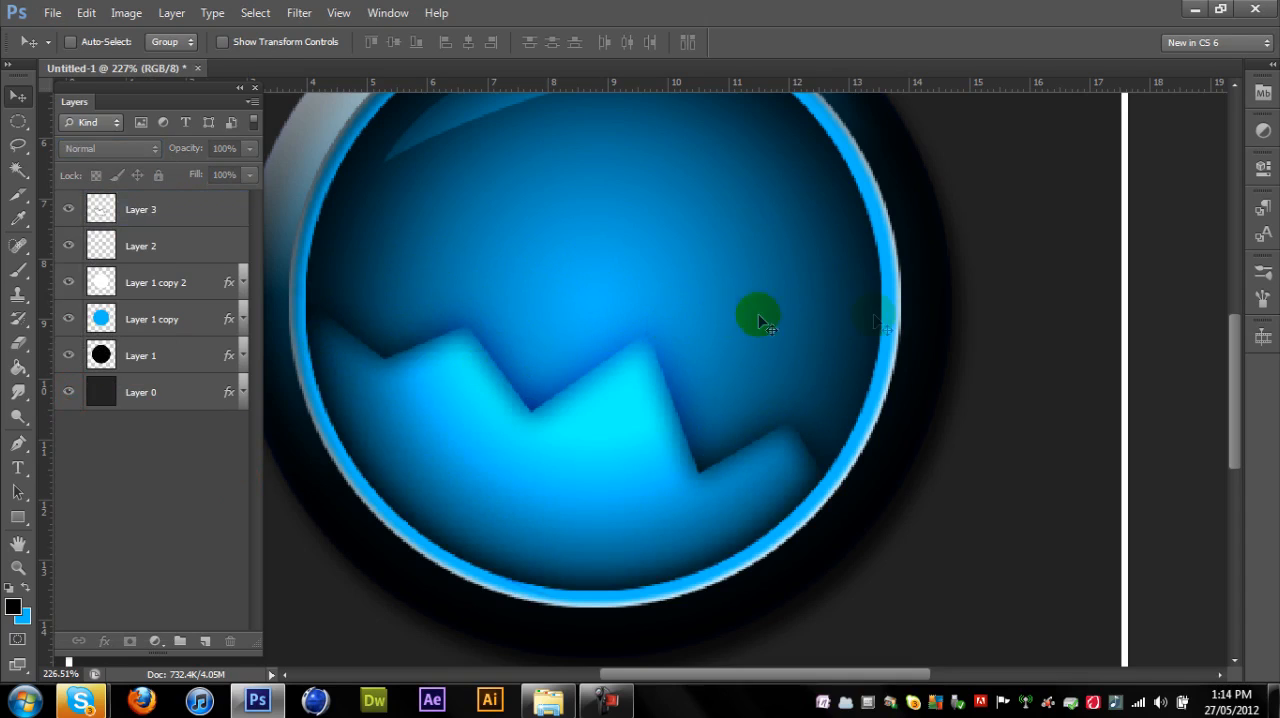
pyautogui.click(914, 319)
pyautogui.click(644, 275)
pyautogui.scroll(-3, 957, 280)
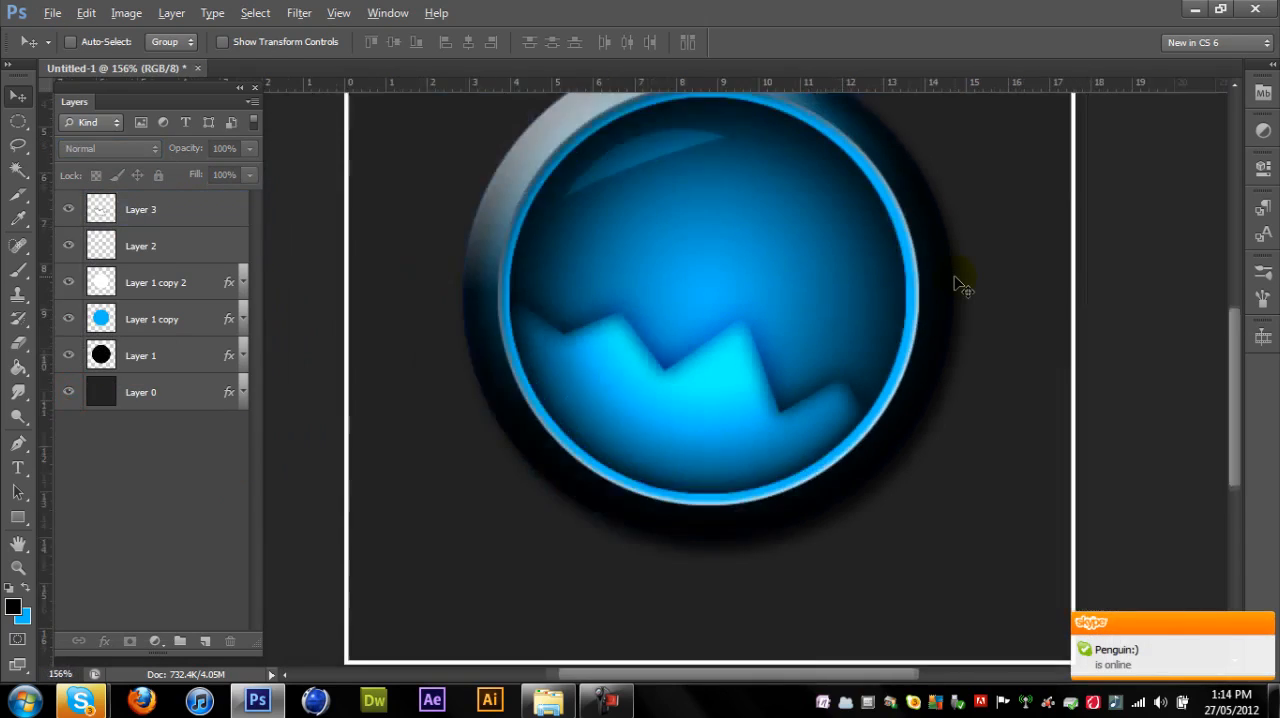
pyautogui.scroll(-2, 957, 284)
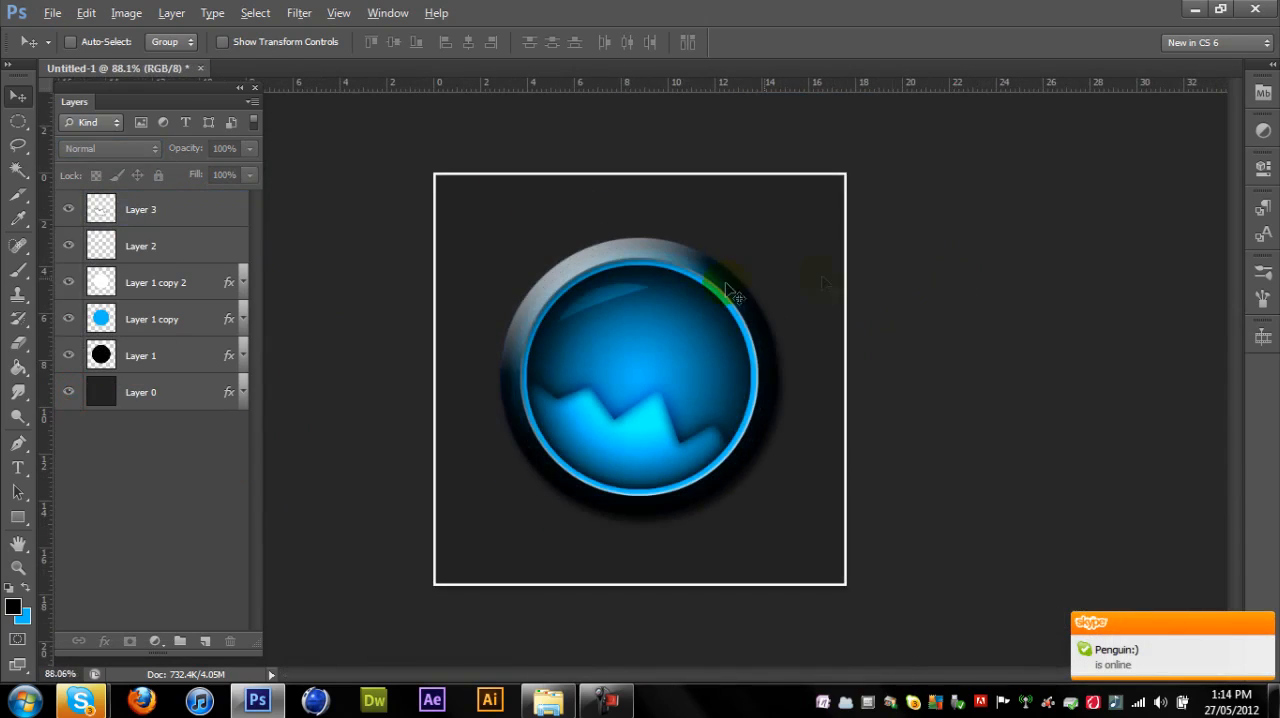
pyautogui.click(1263, 626)
pyautogui.scroll(3, 557, 336)
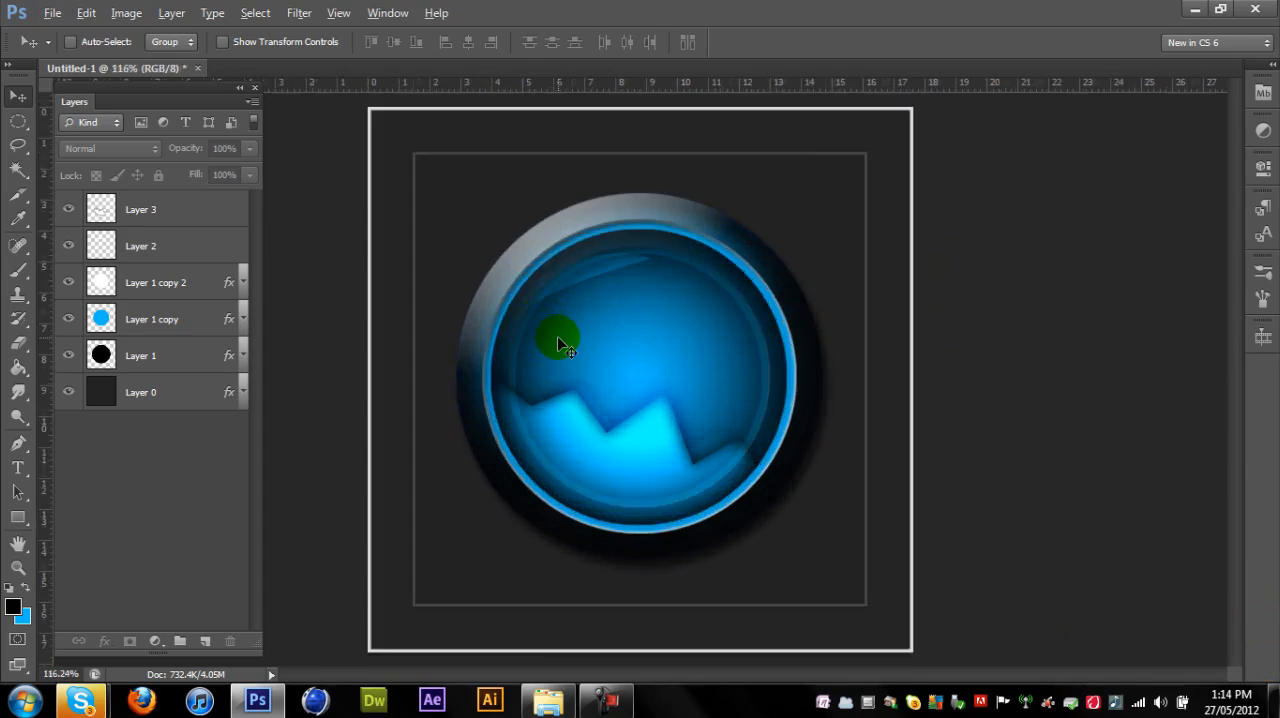
pyautogui.scroll(3, 557, 336)
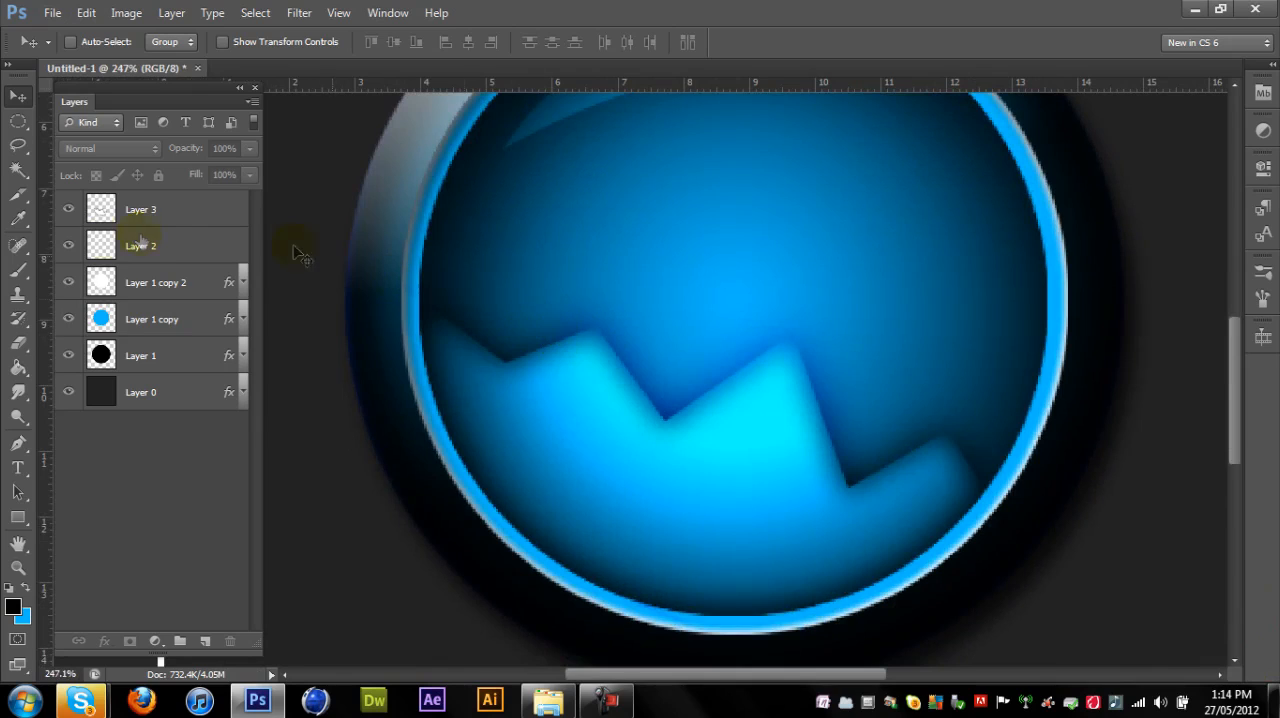
# - Add a new layer above Layer 3 and set the Brush tool to a hard round 3 px tip with 100% hardness
pyautogui.click(152, 212)
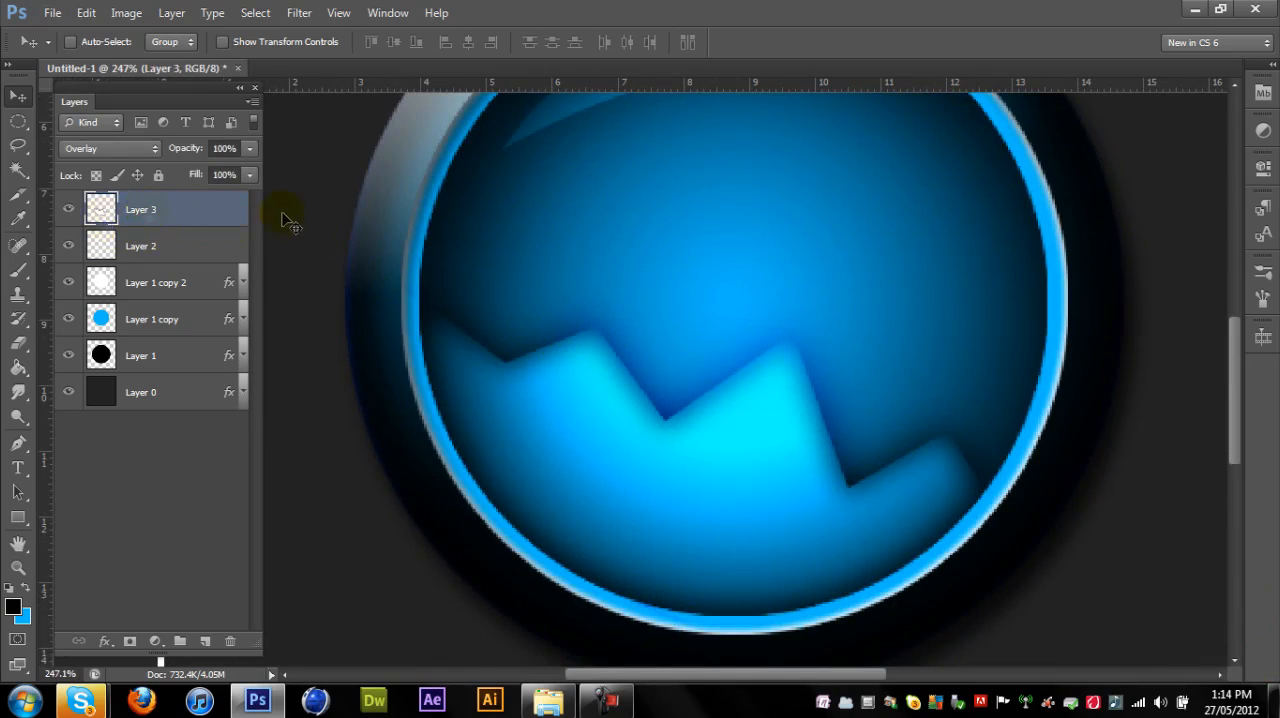
pyautogui.click(202, 641)
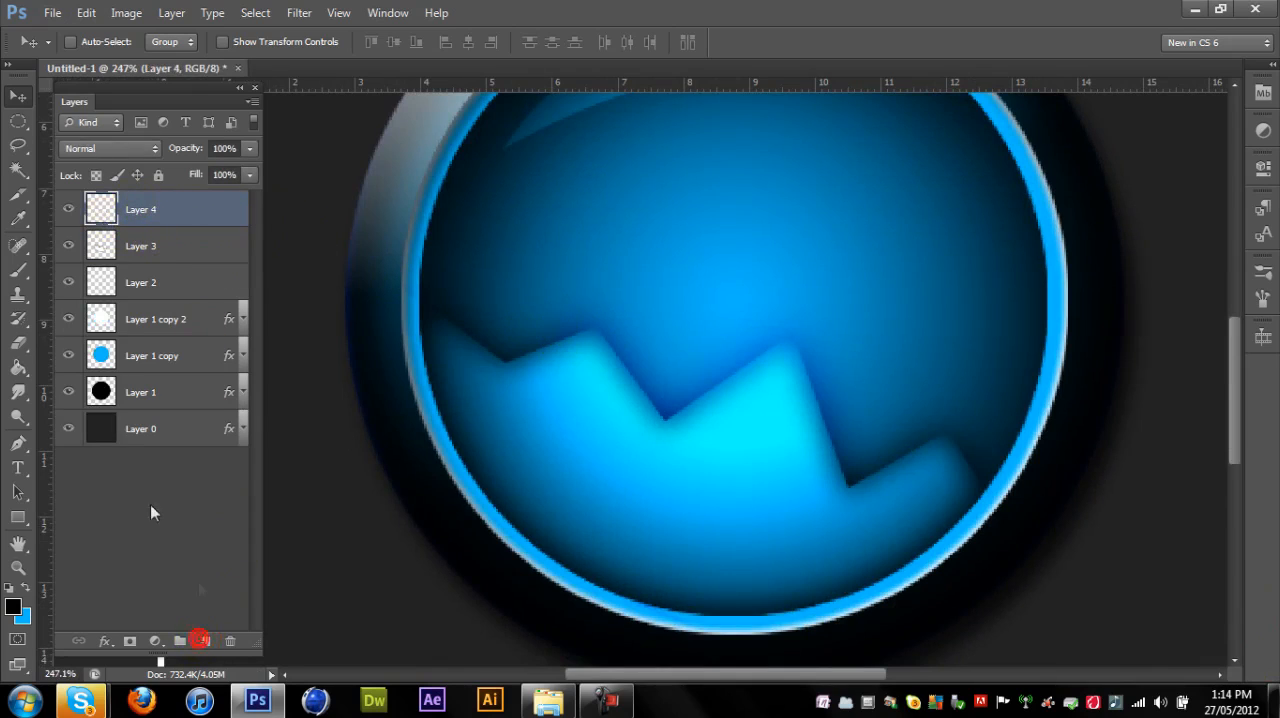
pyautogui.click(20, 271)
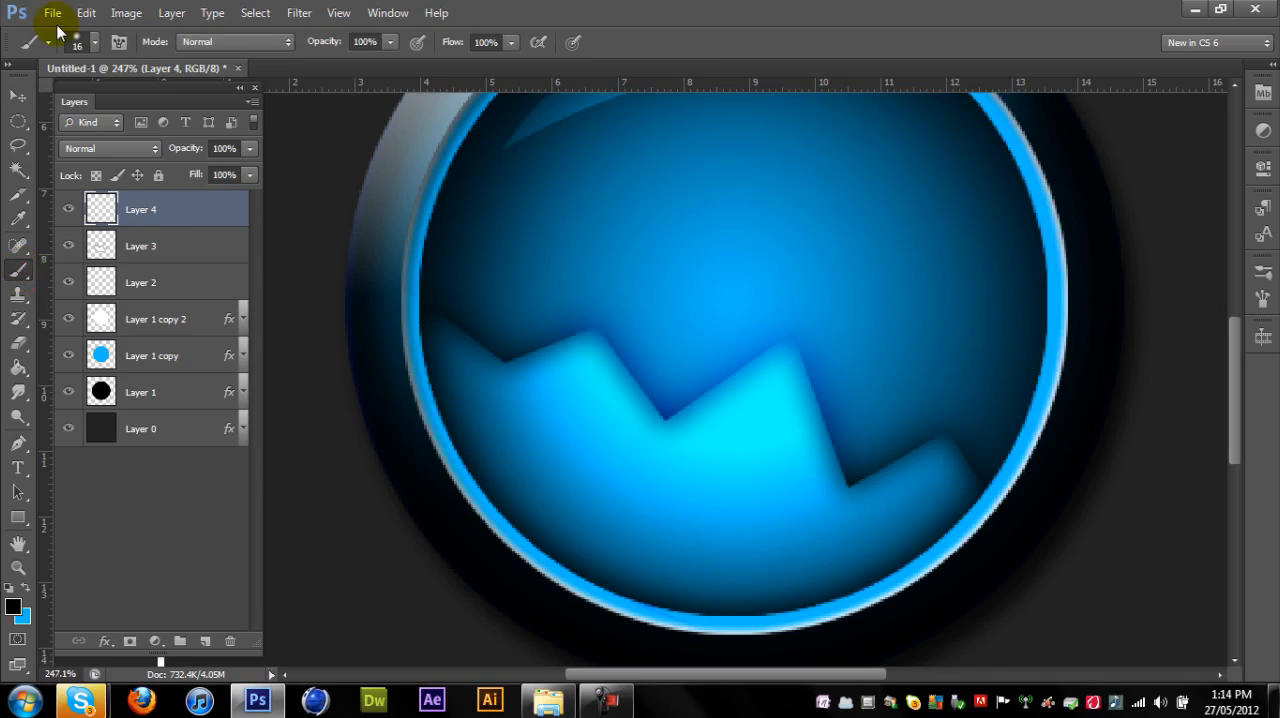
pyautogui.click(94, 42)
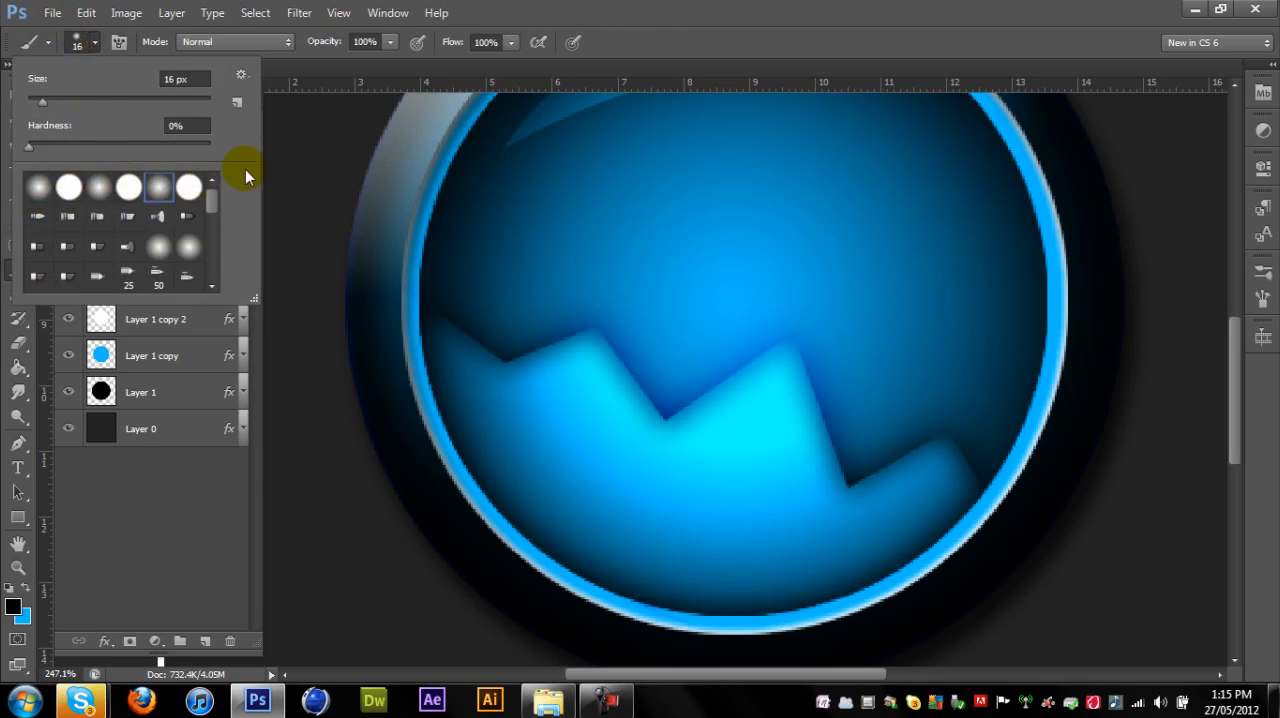
pyautogui.click(190, 186)
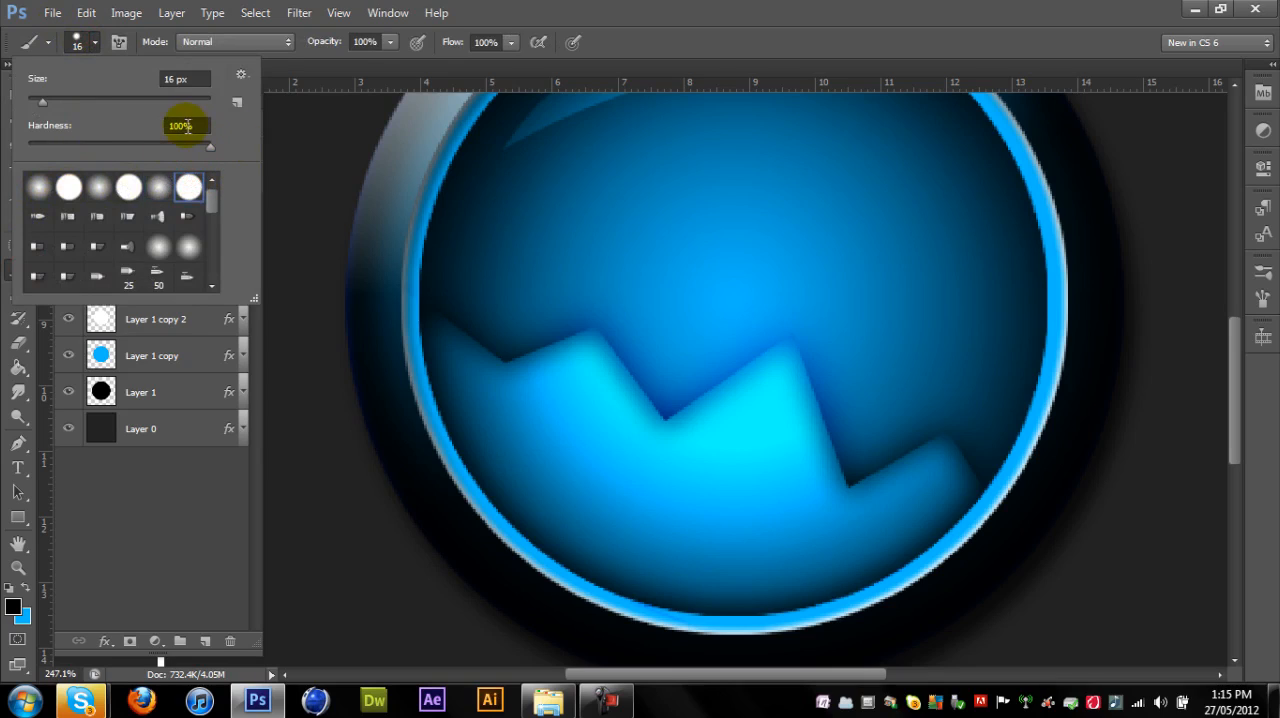
pyautogui.moveTo(46, 103); pyautogui.dragTo(33, 104)
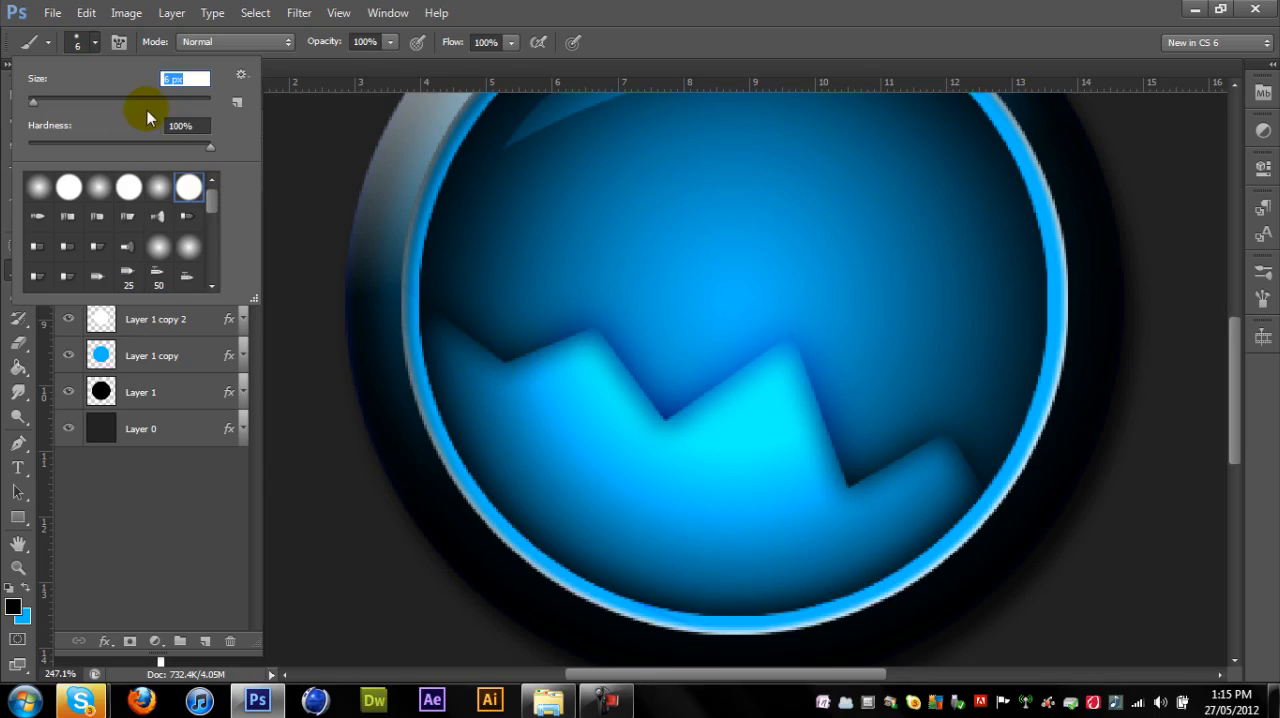
pyautogui.write('2')
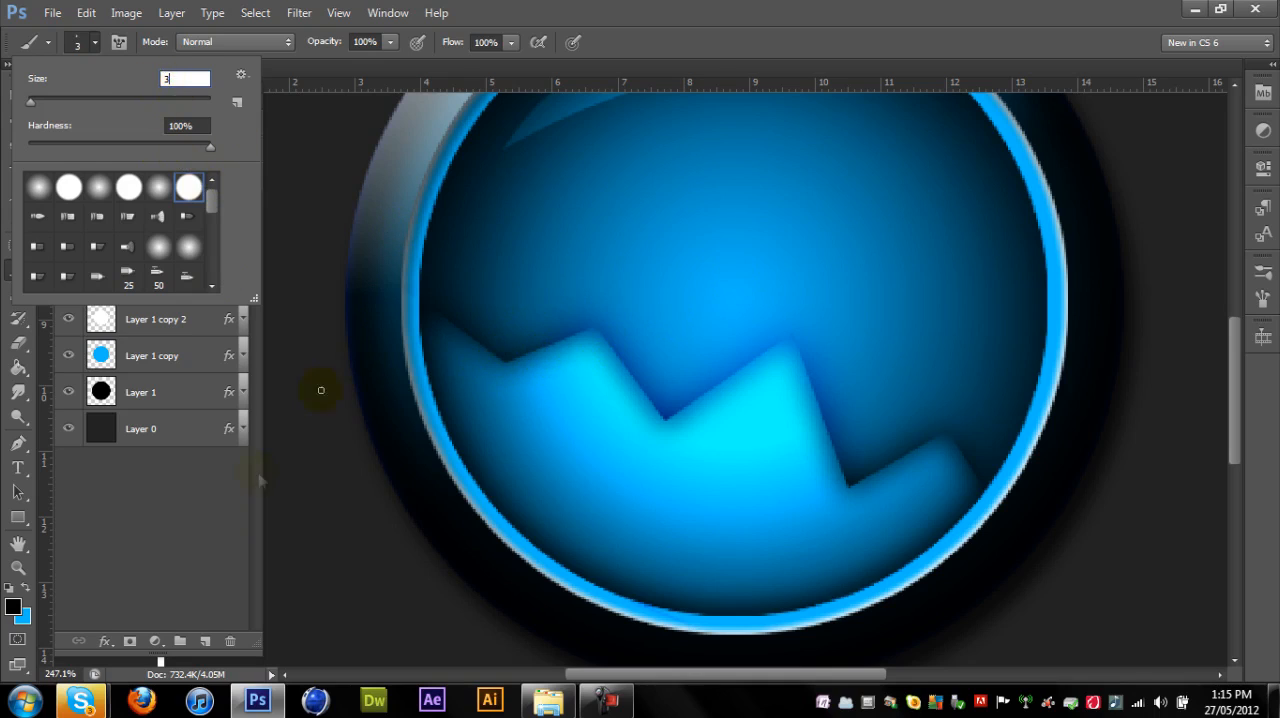
pyautogui.click(186, 539)
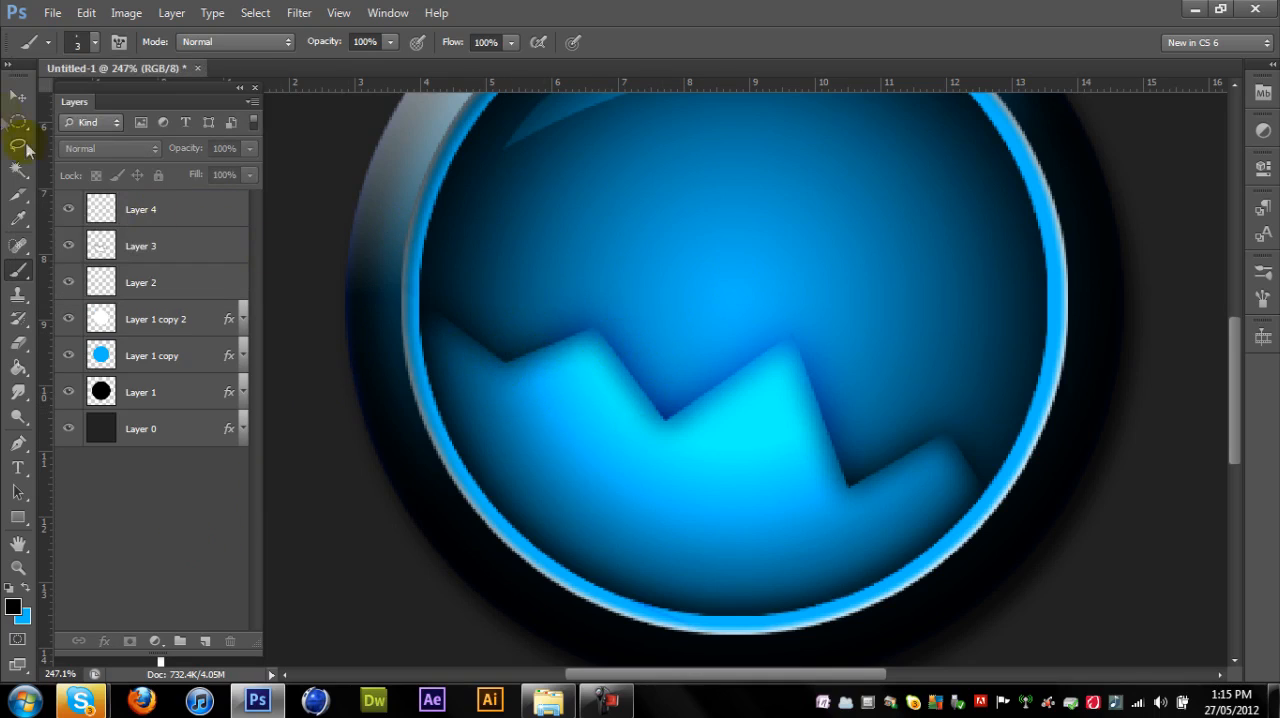
# - Brush small black forked cracks on Layer 4, extending down from each of the zigzag's three valley points
pyautogui.click(17, 94)
pyautogui.click(18, 270)
pyautogui.click(137, 222)
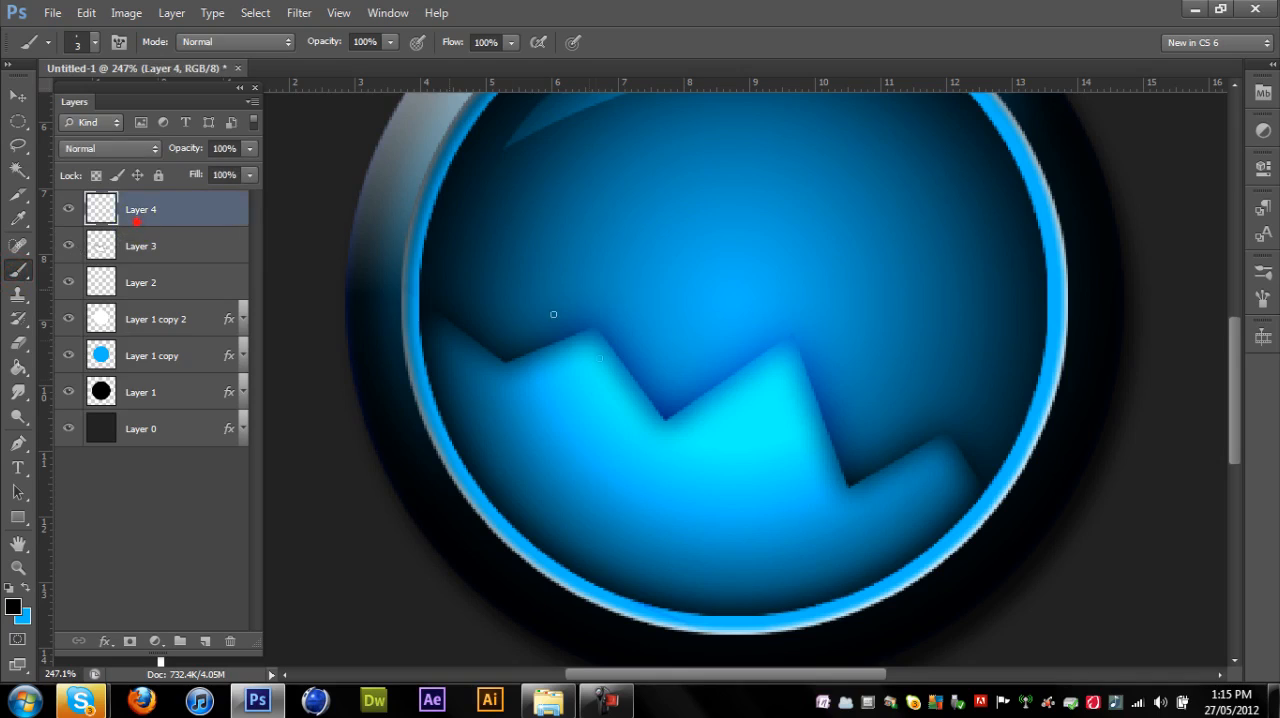
pyautogui.scroll(3, 503, 362)
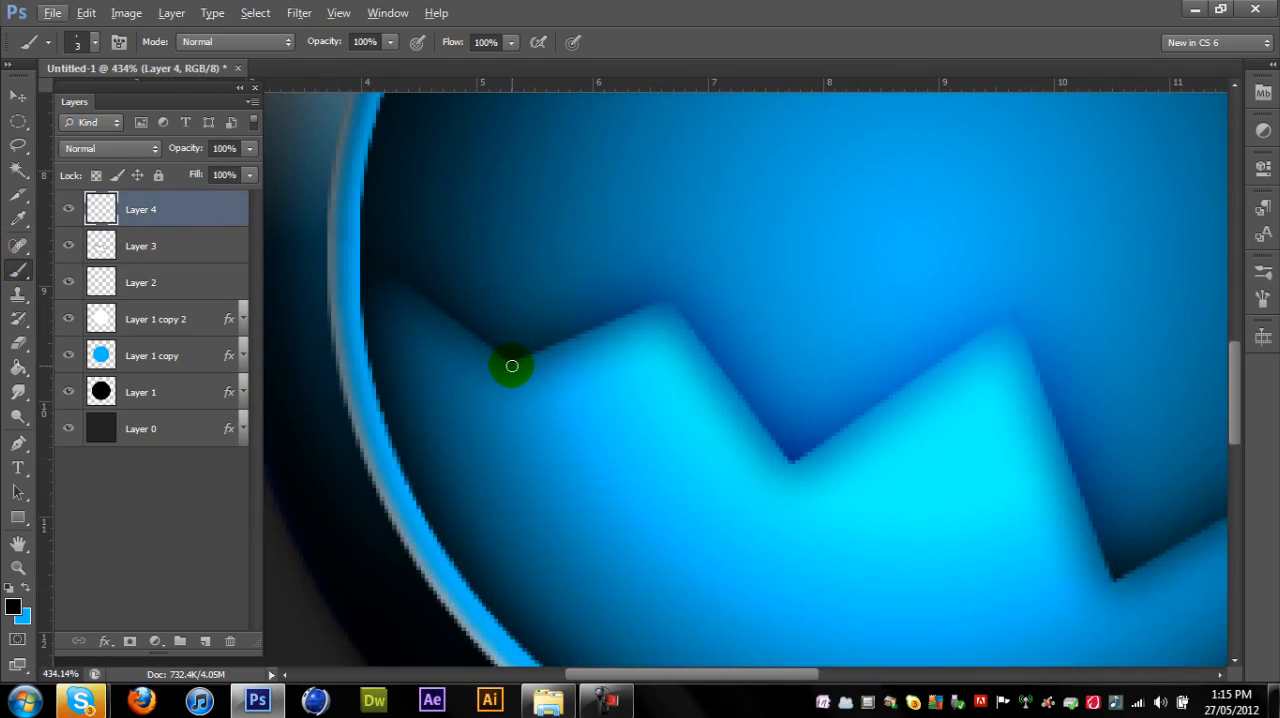
pyautogui.click(787, 467)
pyautogui.moveTo(787, 467)
pyautogui.mouseDown()
pyautogui.moveTo(760, 496)
pyautogui.moveTo(777, 486)
pyautogui.moveTo(788, 508)
pyautogui.mouseUp()
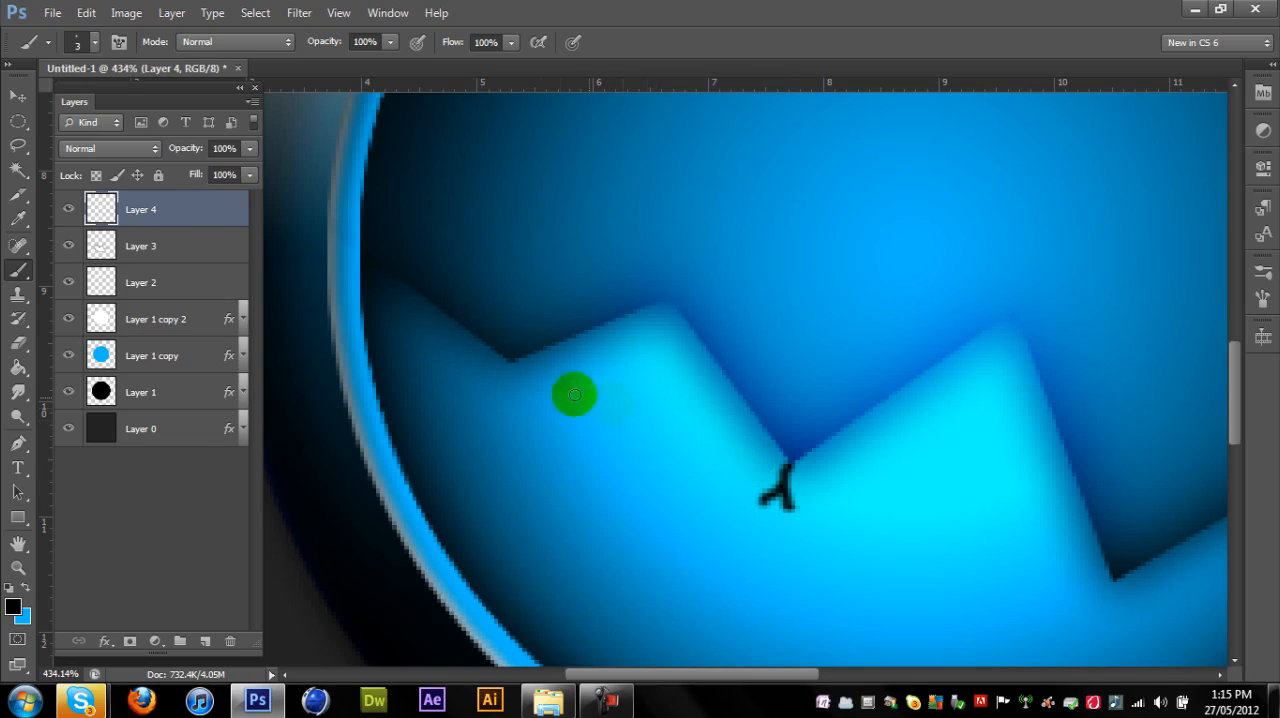
pyautogui.moveTo(507, 361)
pyautogui.mouseDown()
pyautogui.moveTo(475, 396)
pyautogui.moveTo(509, 401)
pyautogui.mouseUp()
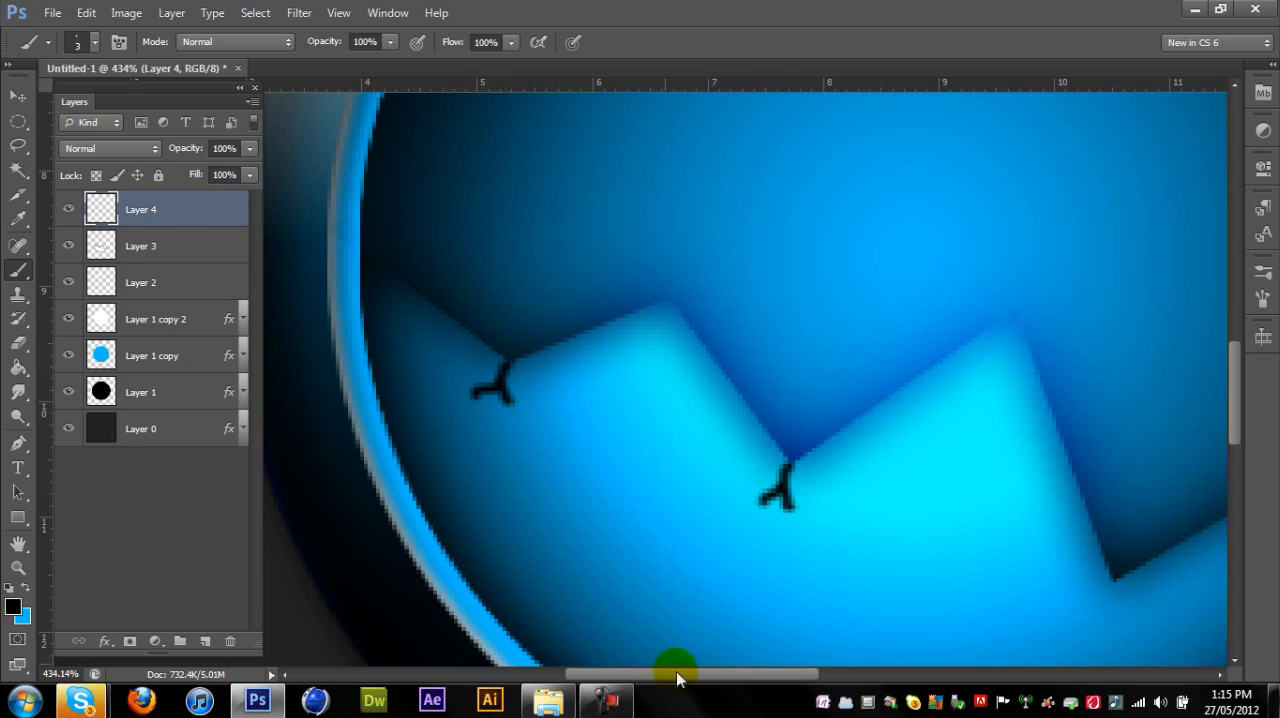
pyautogui.moveTo(717, 677); pyautogui.dragTo(801, 675)
pyautogui.scroll(-2, 804, 499)
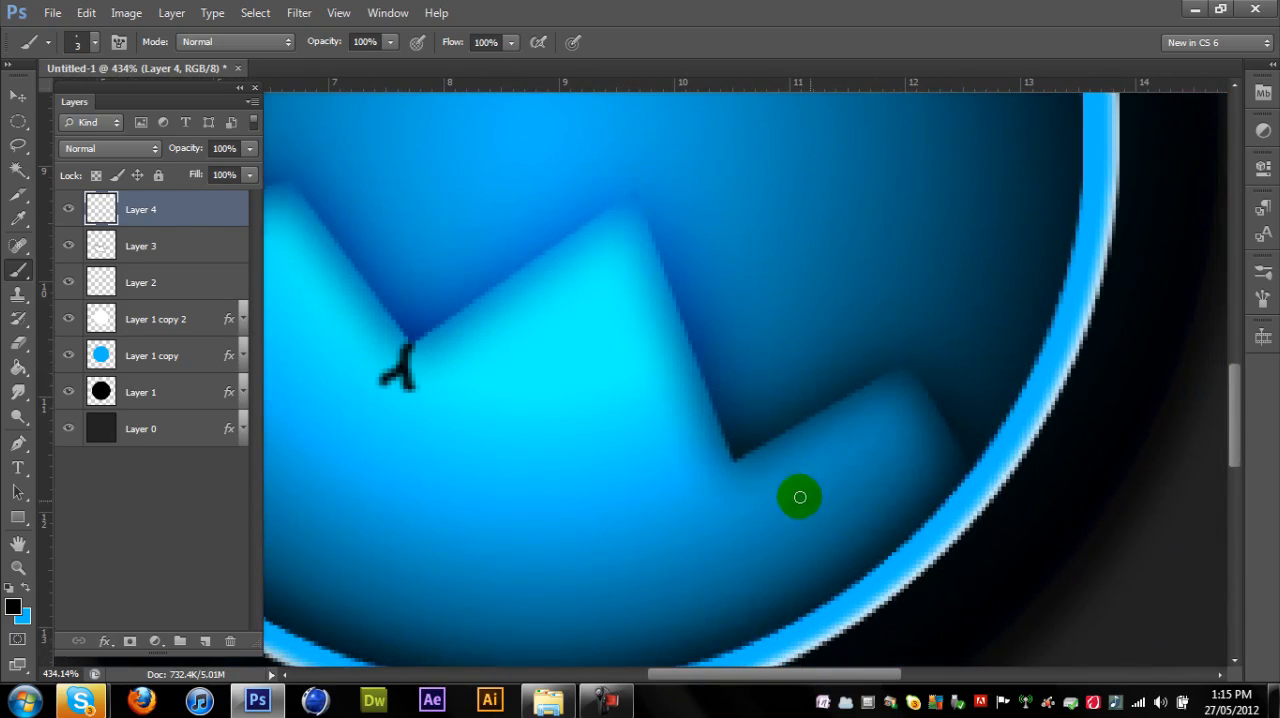
pyautogui.click(737, 460)
pyautogui.moveTo(728, 473)
pyautogui.mouseDown()
pyautogui.moveTo(700, 489)
pyautogui.moveTo(735, 485)
pyautogui.moveTo(726, 472)
pyautogui.moveTo(750, 504)
pyautogui.mouseUp()
# - Reduce Layer 4's opacity to 31% to soften the brushed cracks, and switch to the Move tool
pyautogui.moveTo(779, 678); pyautogui.dragTo(662, 680)
pyautogui.scroll(-7, 729, 423)
pyautogui.scroll(-2, 993, 432)
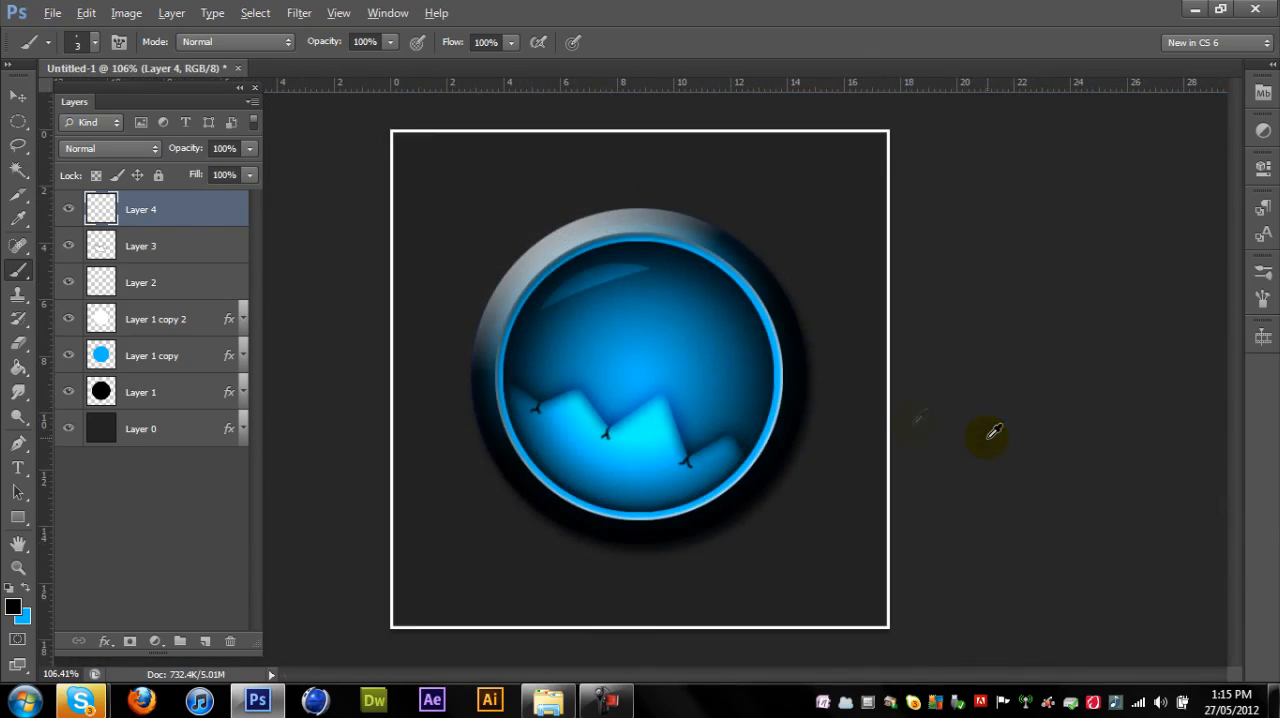
pyautogui.click(249, 149)
pyautogui.moveTo(202, 175); pyautogui.dragTo(193, 180)
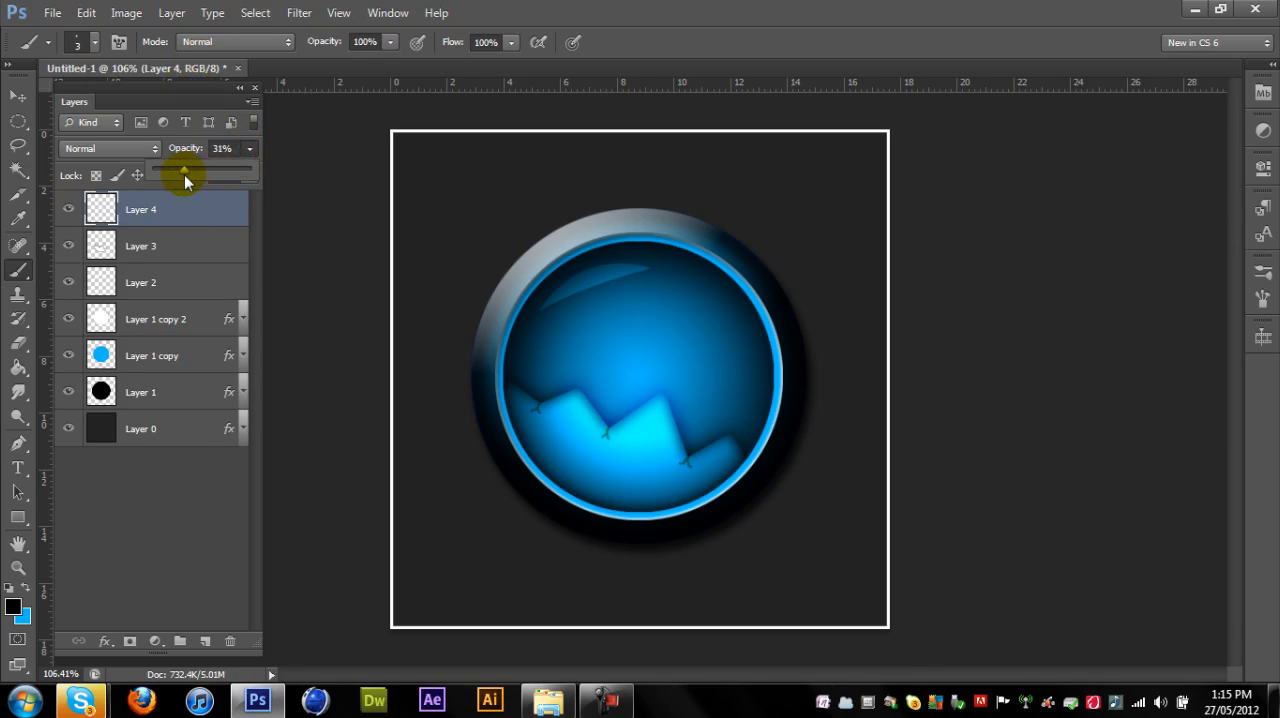
pyautogui.click(240, 148)
pyautogui.click(18, 97)
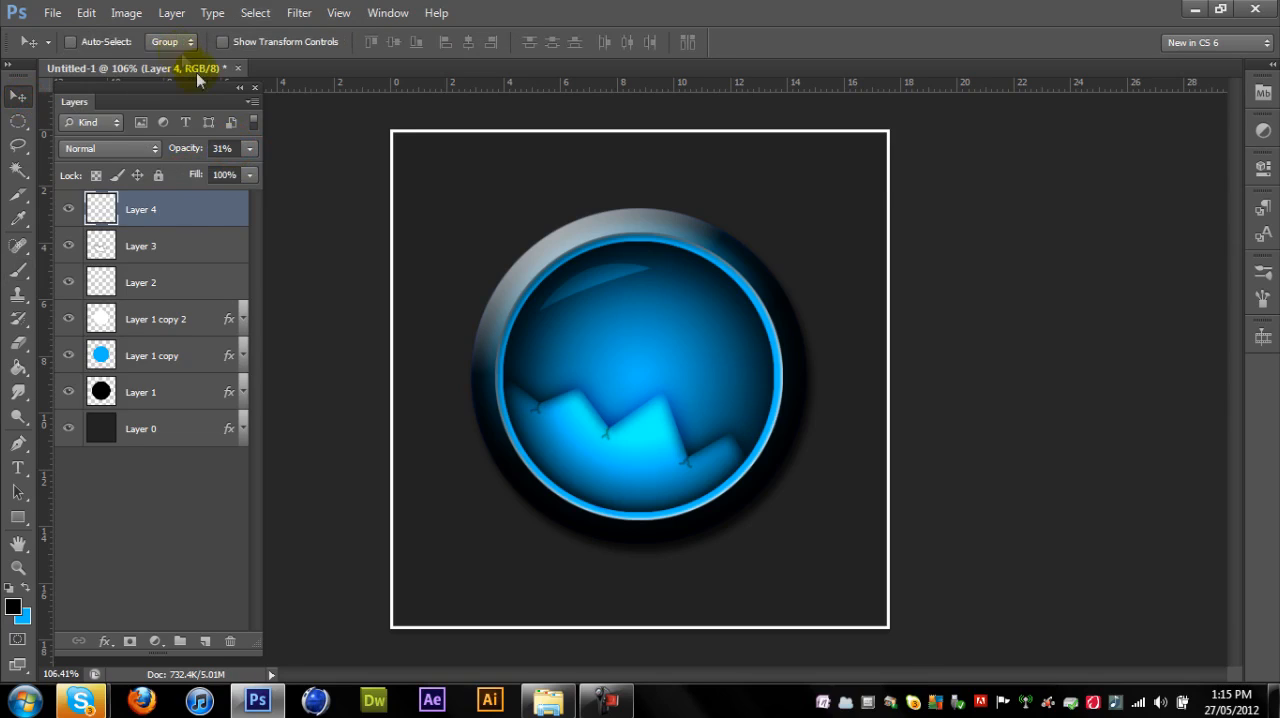